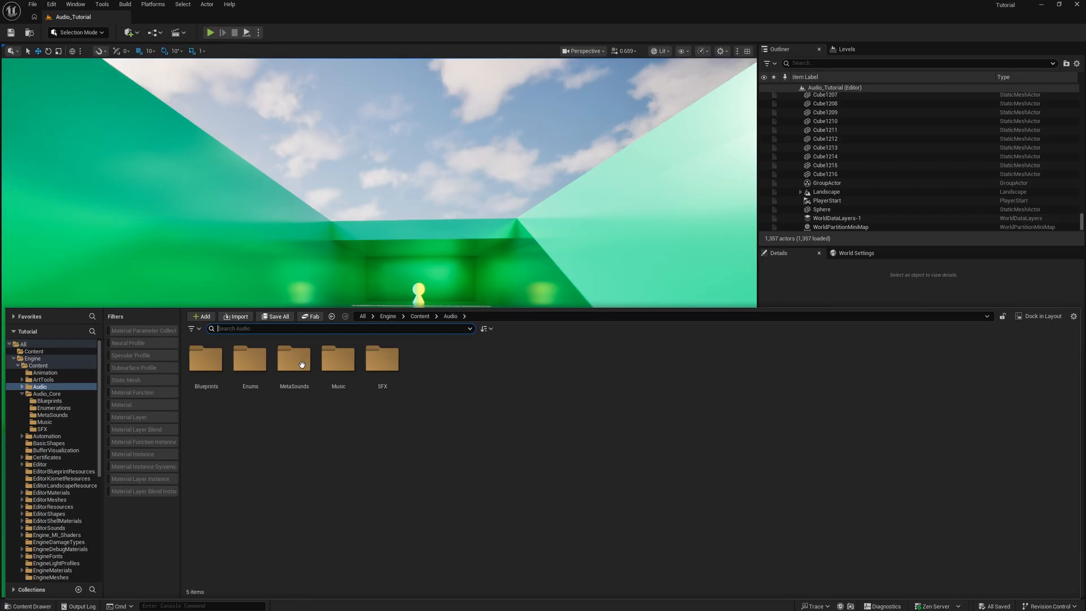
# Create a MetaSound Source named MS_Hybrid_Audio_Controller in the Audio/MetaSounds folder
pyautogui.doubleClick(298, 367)
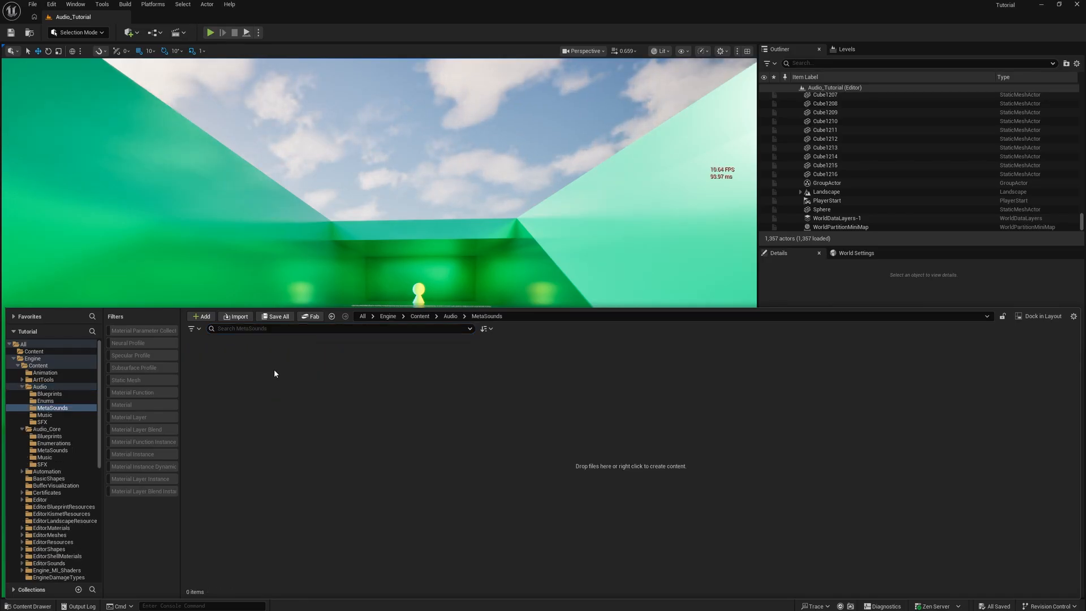
pyautogui.rightClick(275, 374)
pyautogui.moveTo(341, 195)
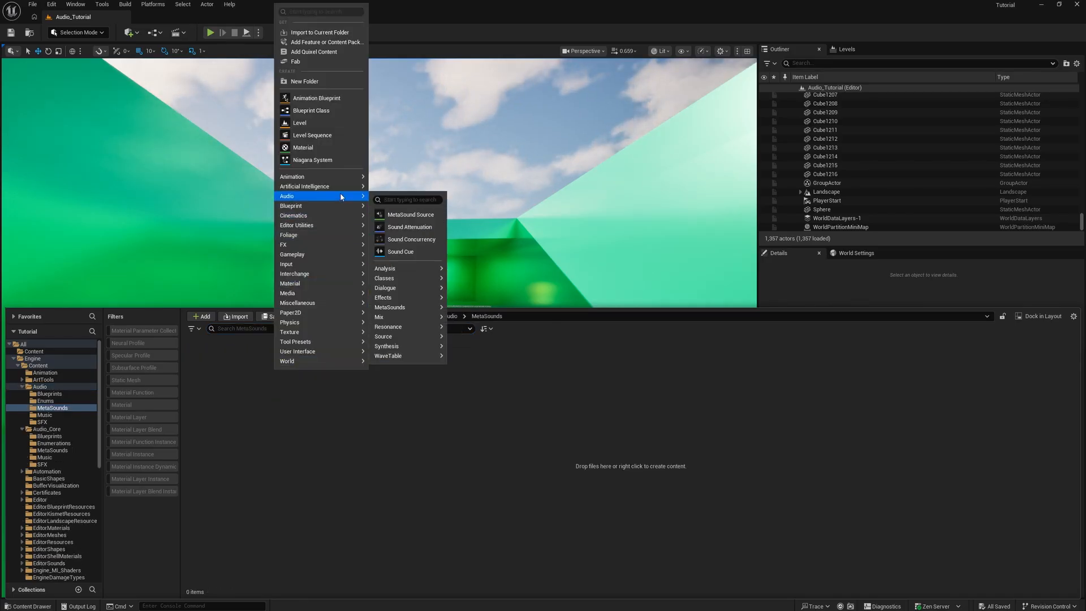
pyautogui.click(412, 215)
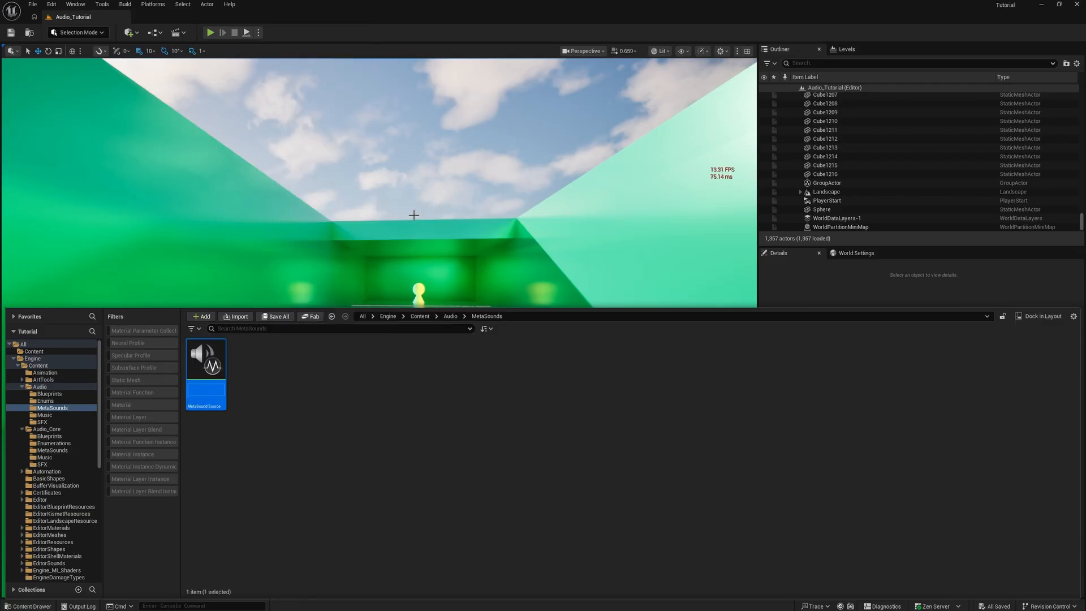
pyautogui.write('MS_')
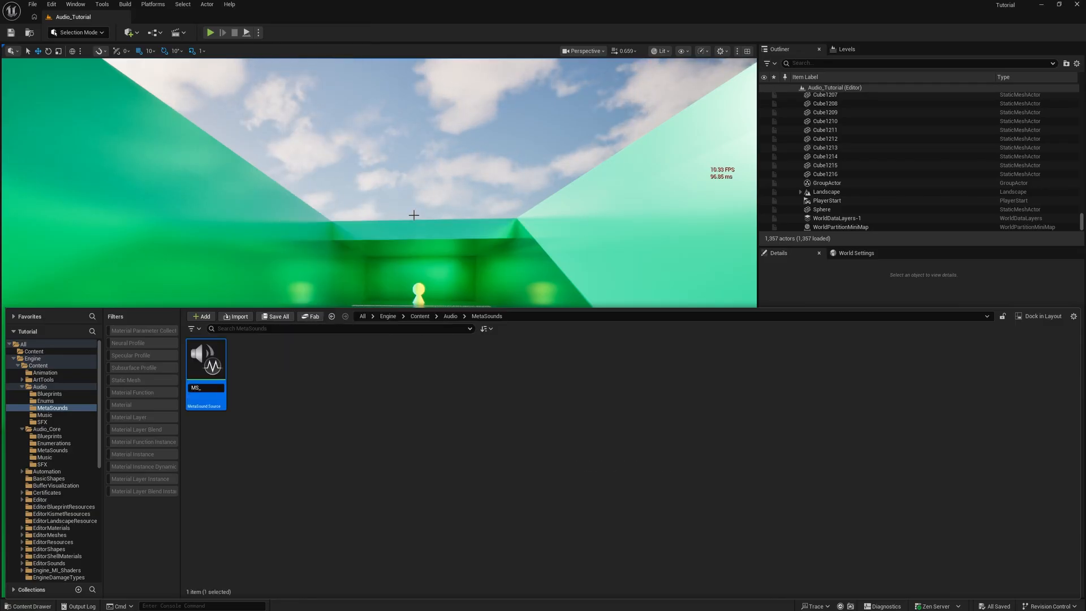
pyautogui.write('Hybrid_')
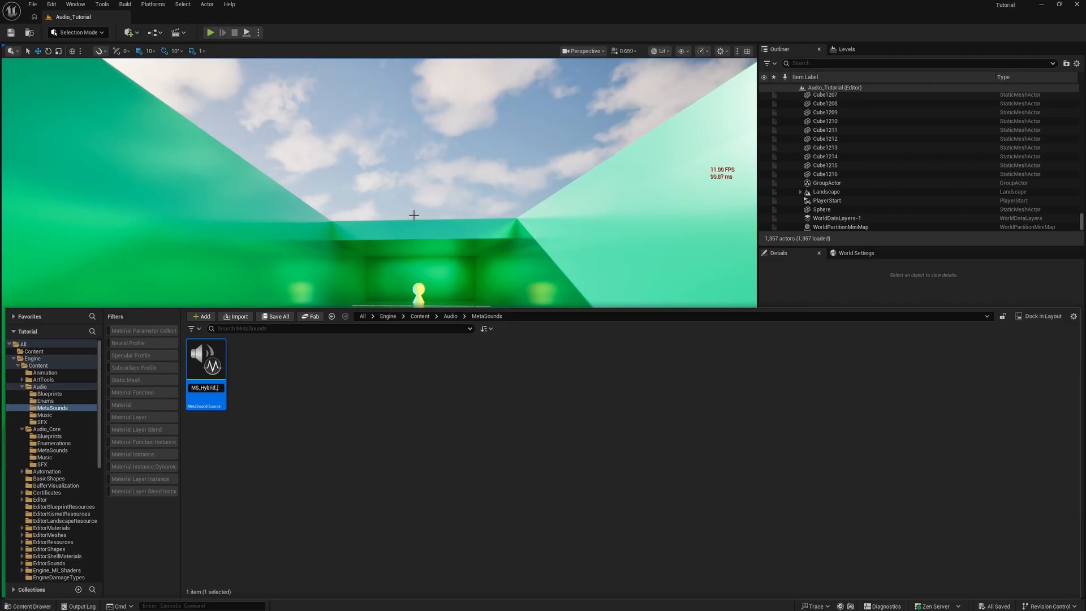
pyautogui.write('Audio_Controller')
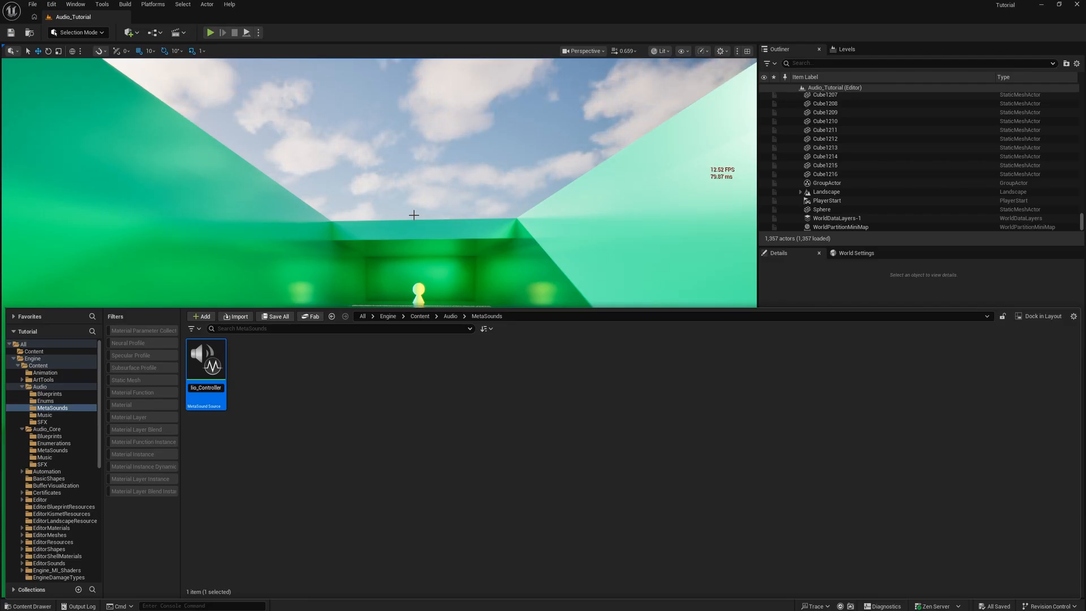
pyautogui.press('Return')
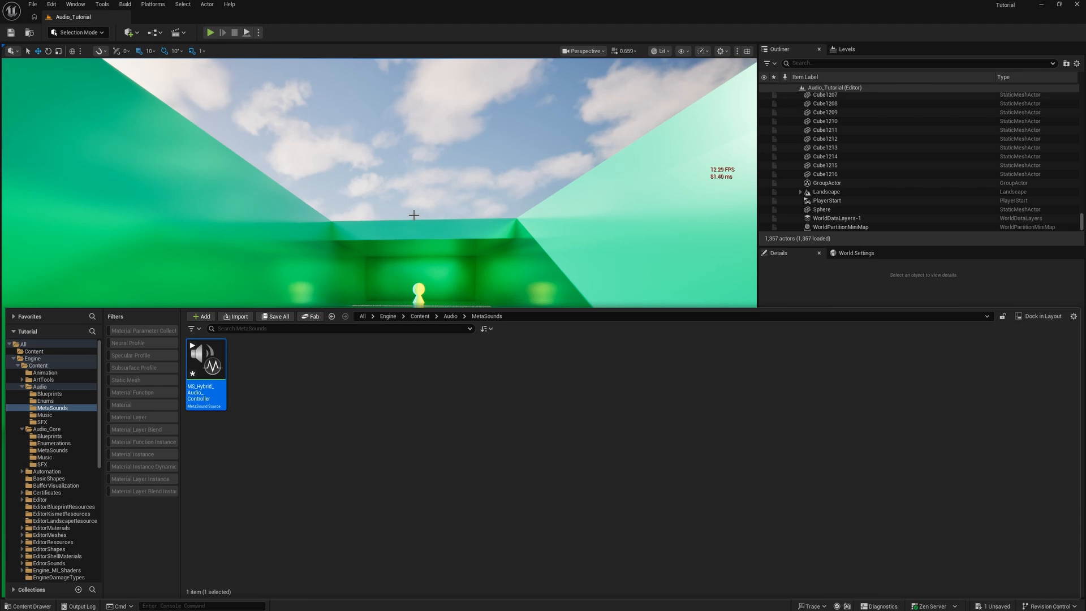
# Open the MS_Hybrid_Audio_Controller asset and add a float input named GlobalIntensity
pyautogui.doubleClick(208, 354)
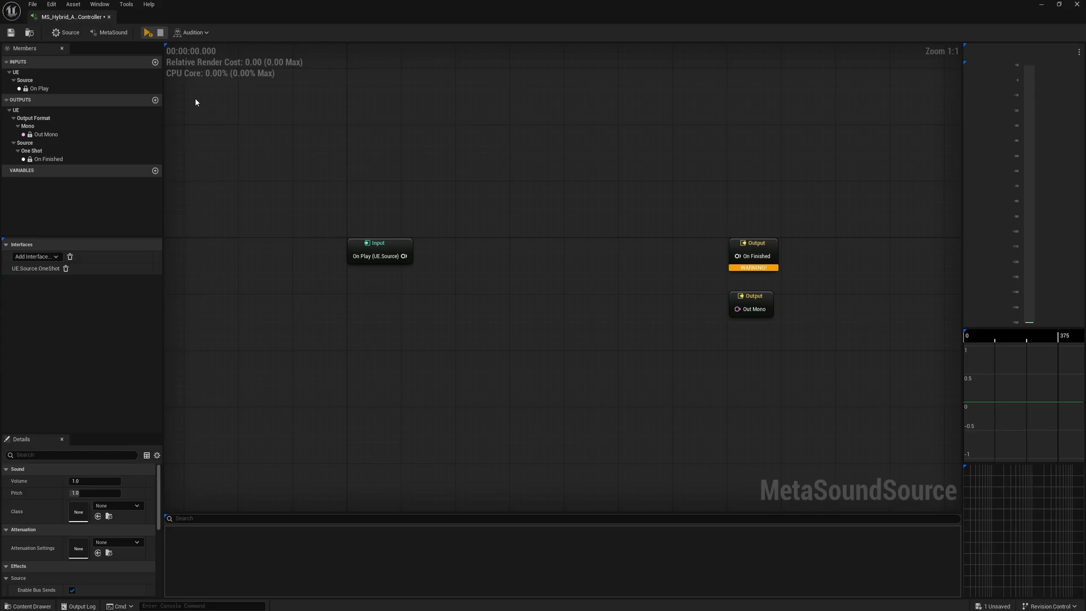
pyautogui.click(155, 62)
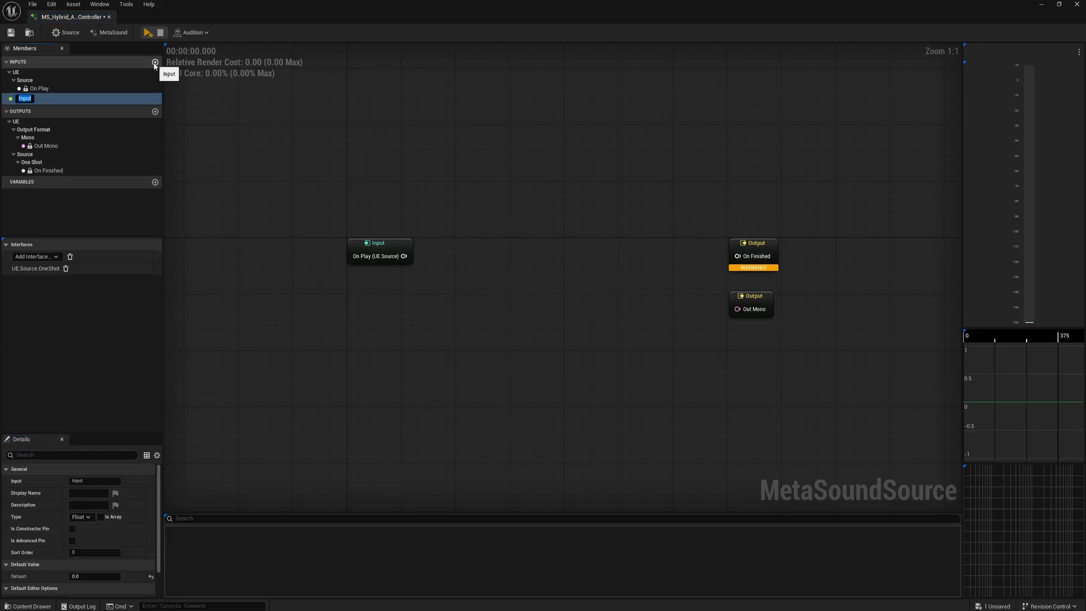
pyautogui.write('Glo')
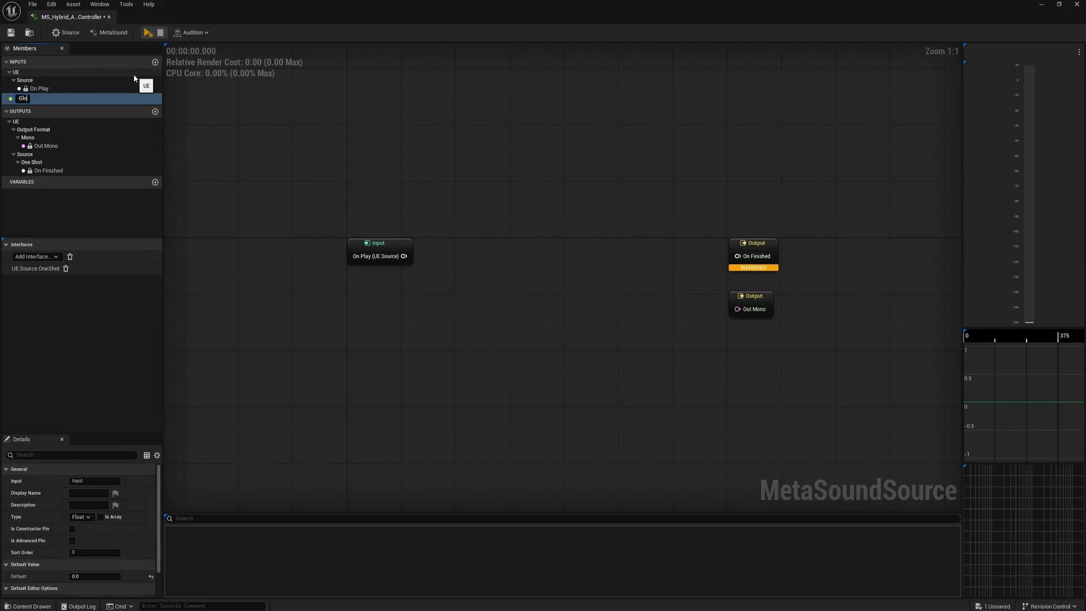
pyautogui.write('balIntensity')
pyautogui.press('Return')
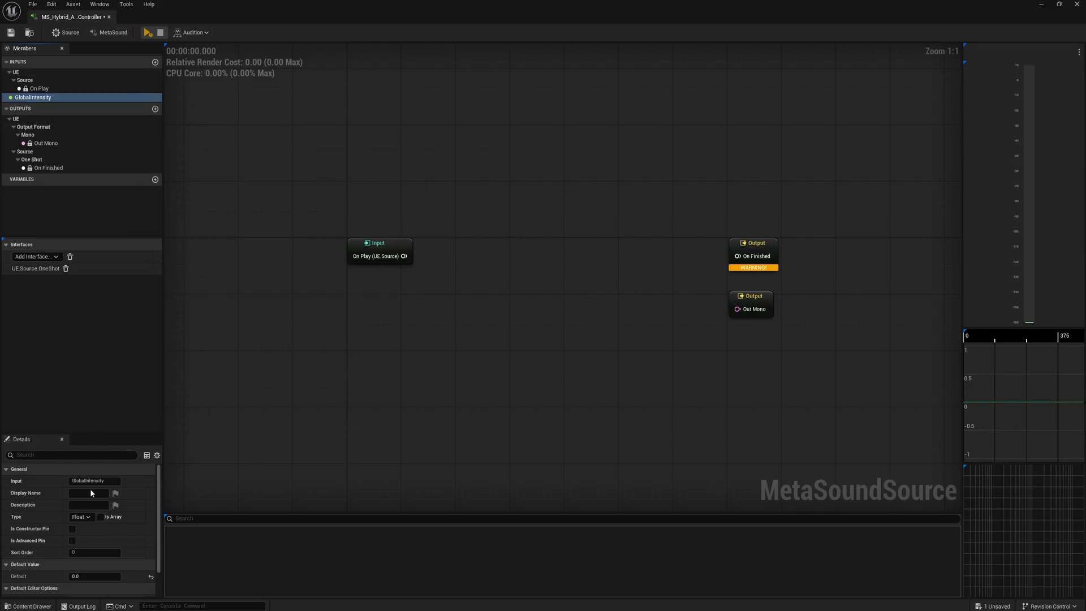
pyautogui.scroll(-2, 85, 532)
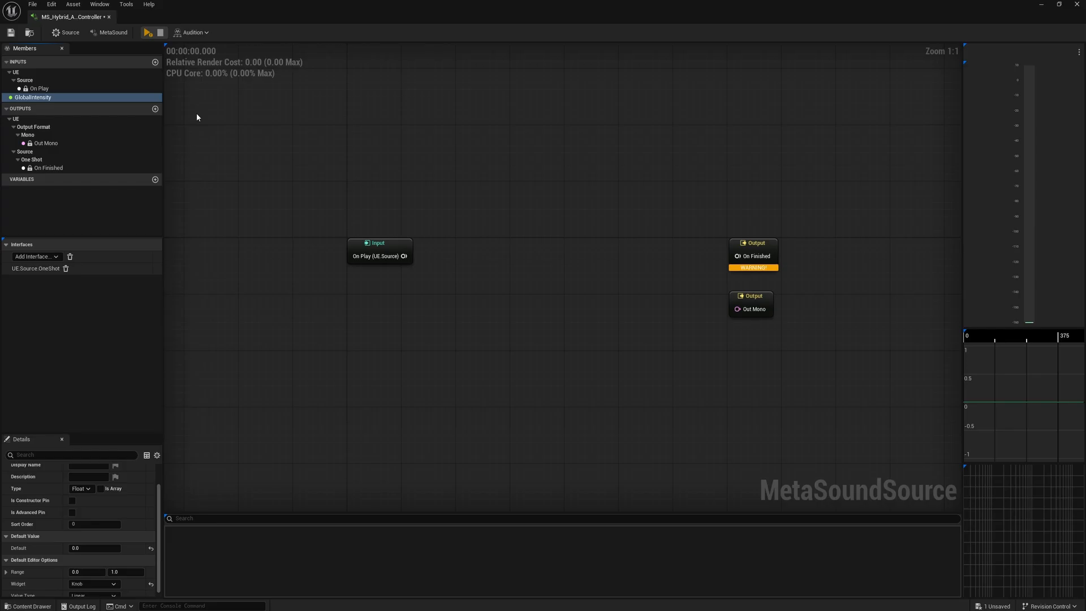
# Add two more float inputs named SectionA_Target and SectionB_Target to the MetaSound
pyautogui.click(156, 62)
pyautogui.write('S')
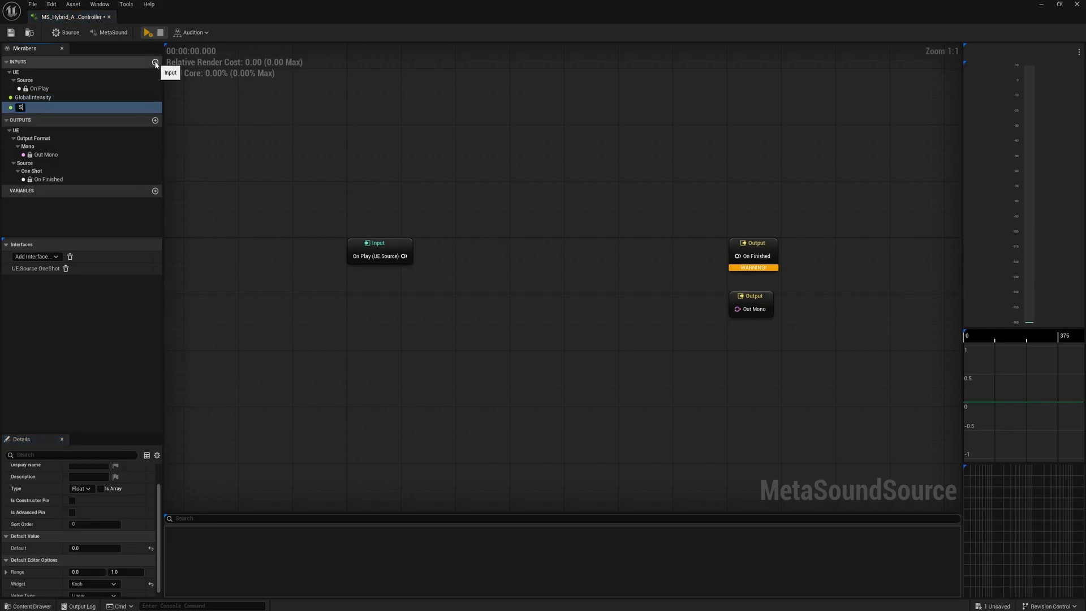
pyautogui.write('ectionA_Target')
pyautogui.press('Return')
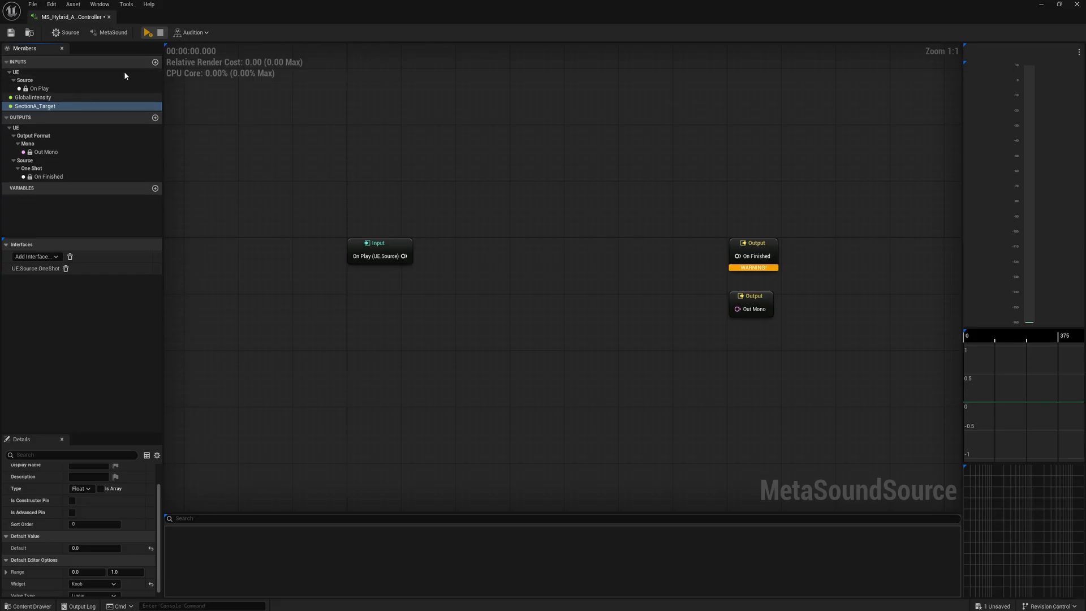
pyautogui.click(155, 62)
pyautogui.write('S')
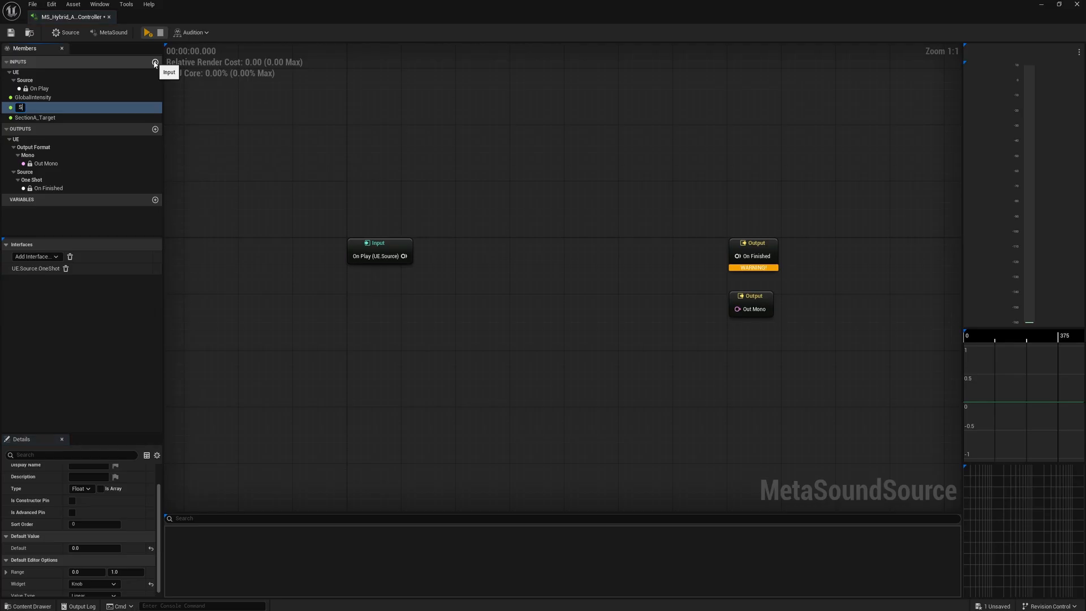
pyautogui.write('ectionB_Target')
pyautogui.press('Return')
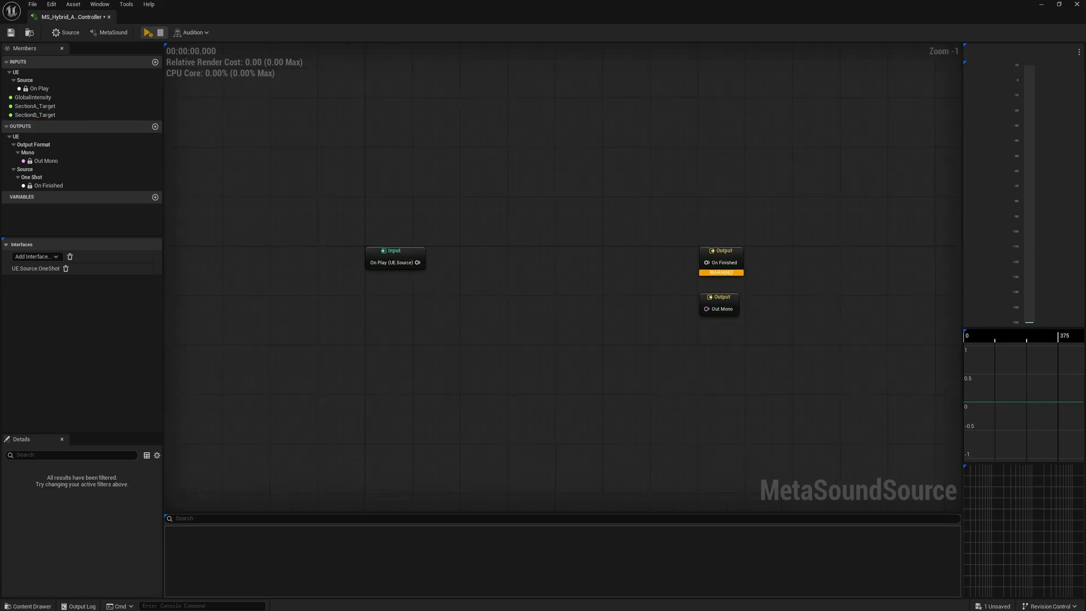
# Add two Wave Player (2.0, Stereo) nodes side by side in the empty graph area below the On Play input
pyautogui.rightClick(390, 357)
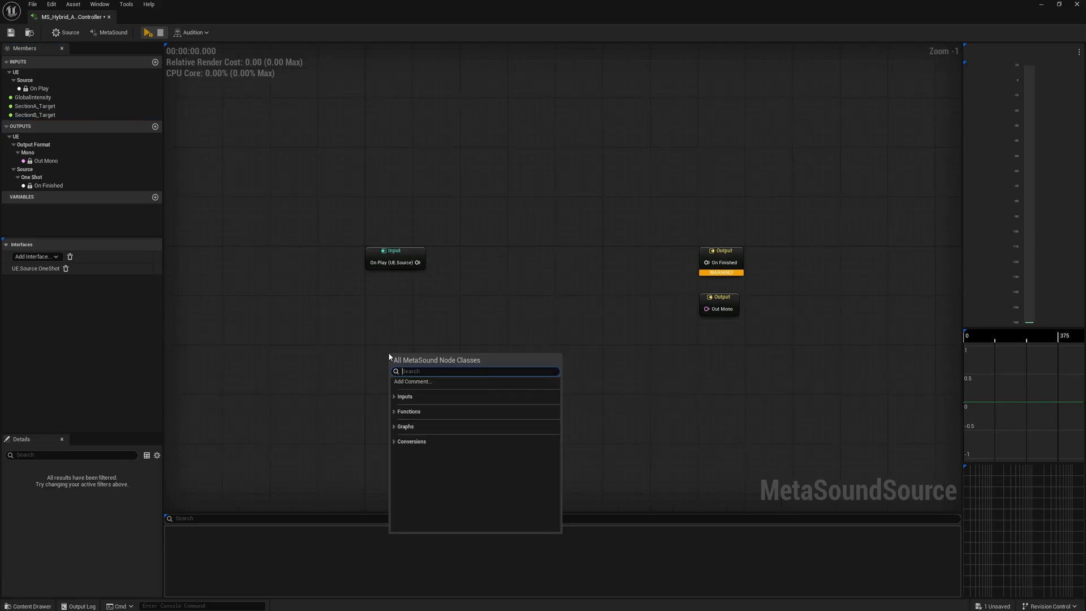
pyautogui.write('wave')
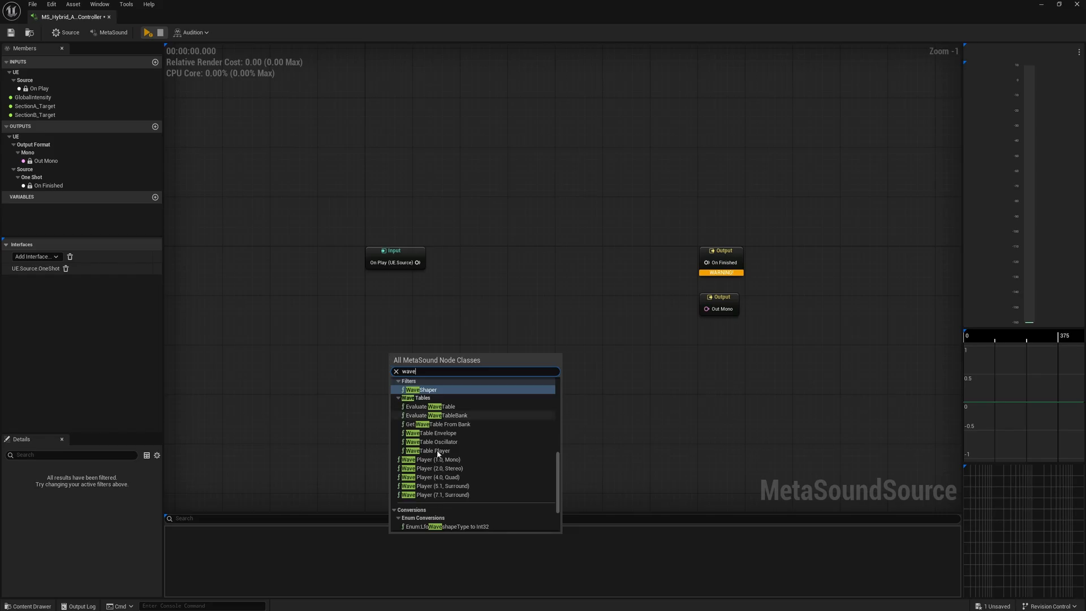
pyautogui.click(438, 468)
pyautogui.rightClick(541, 394)
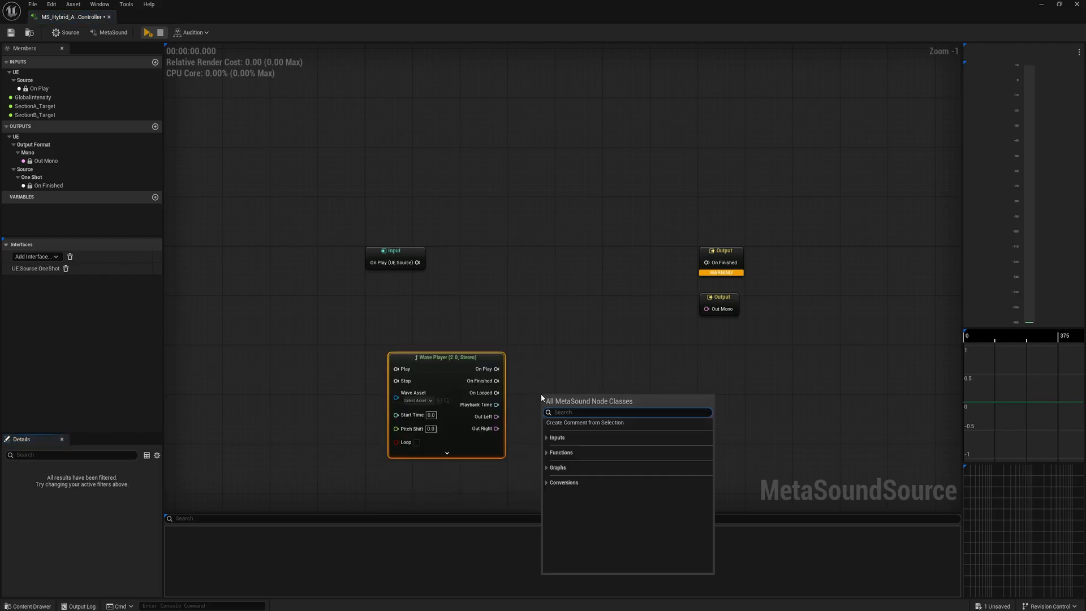
pyautogui.write('wave')
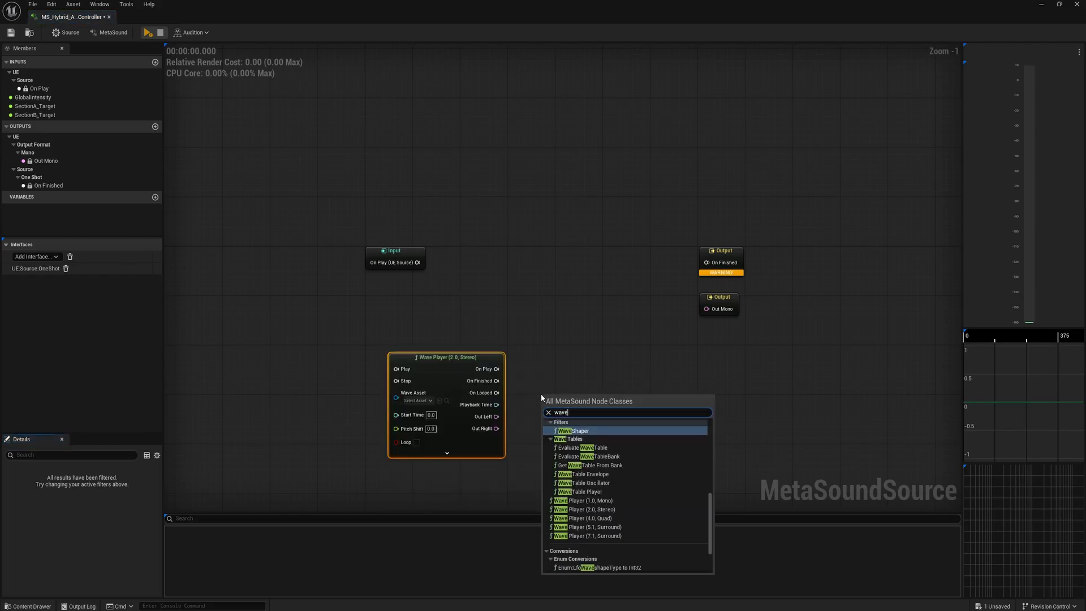
pyautogui.click(585, 509)
pyautogui.moveTo(584, 399); pyautogui.dragTo(576, 369)
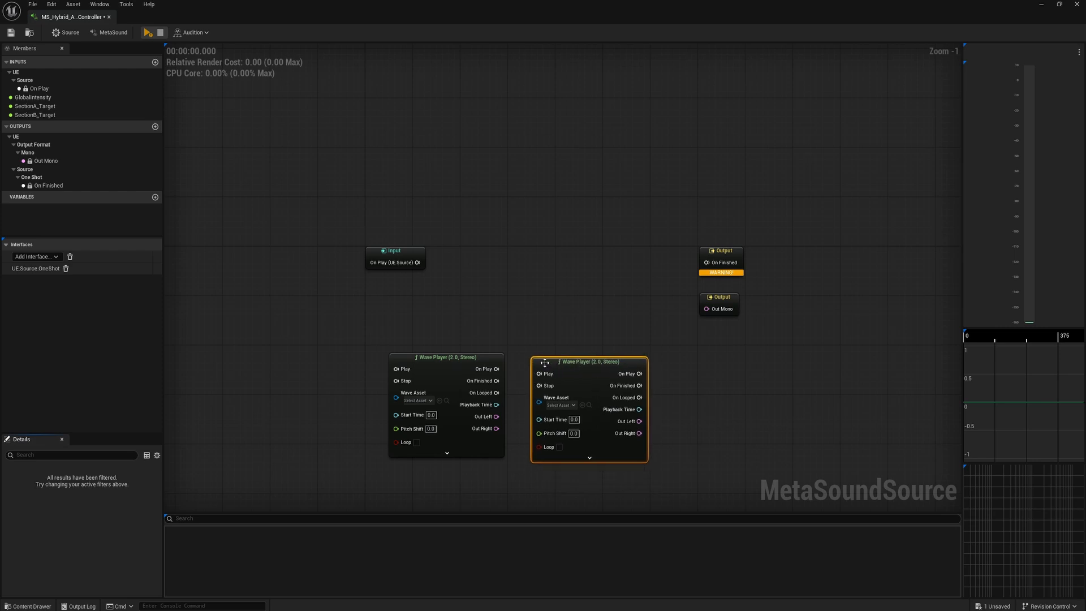
# Assign WAV_Wind_Calm as the first Wave Player's wave asset and WAV_Wind_Stormy as the second one's
pyautogui.click(453, 360)
pyautogui.hotkey('ctrl', 'space')
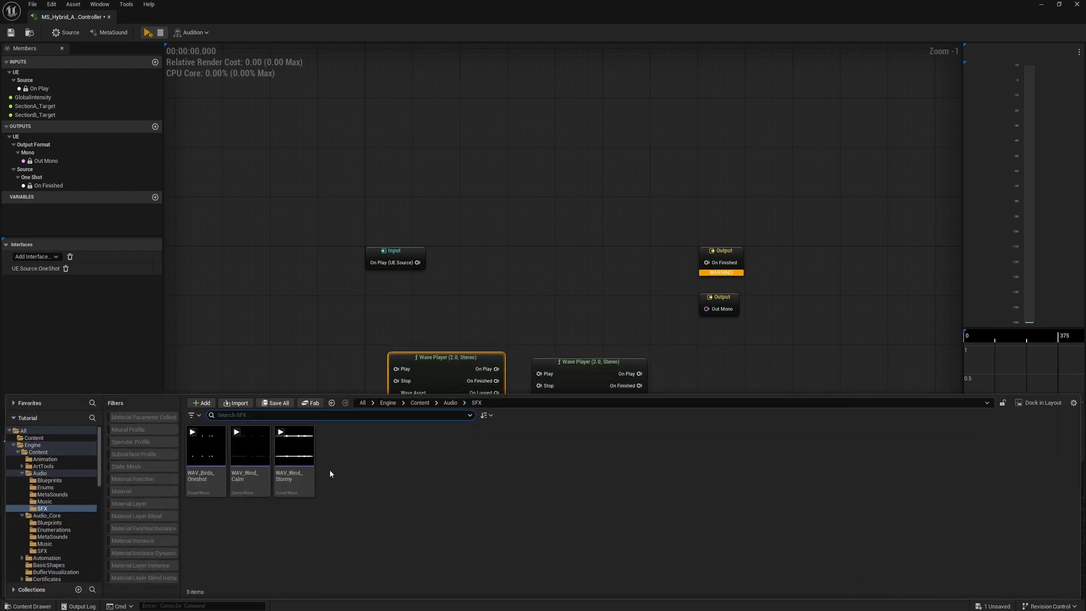
pyautogui.click(252, 469)
pyautogui.hotkey('ctrl', 'space')
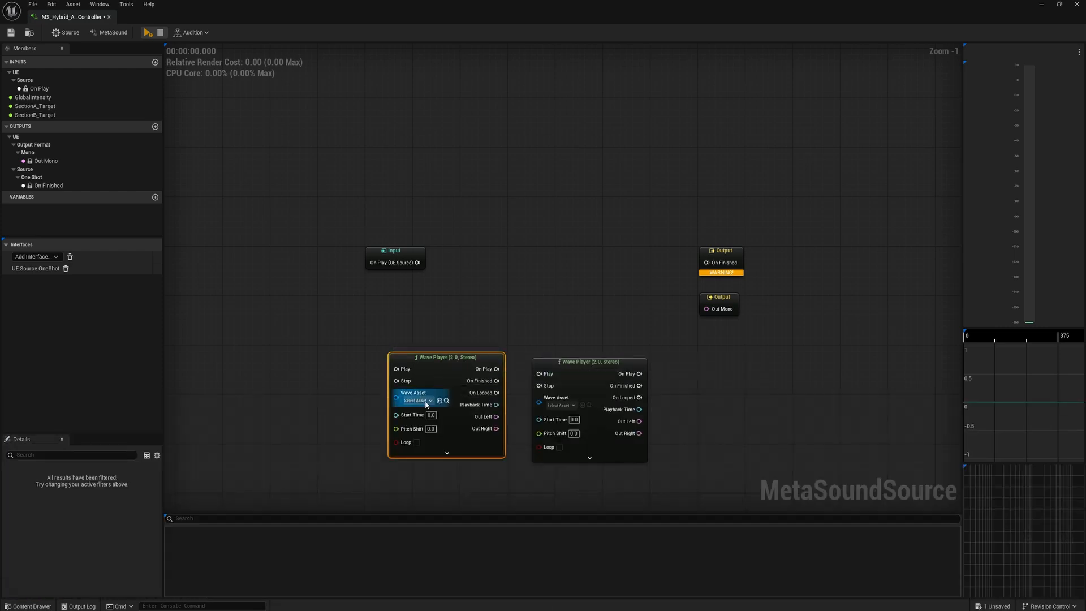
pyautogui.click(440, 402)
pyautogui.hotkey('ctrl', 'space')
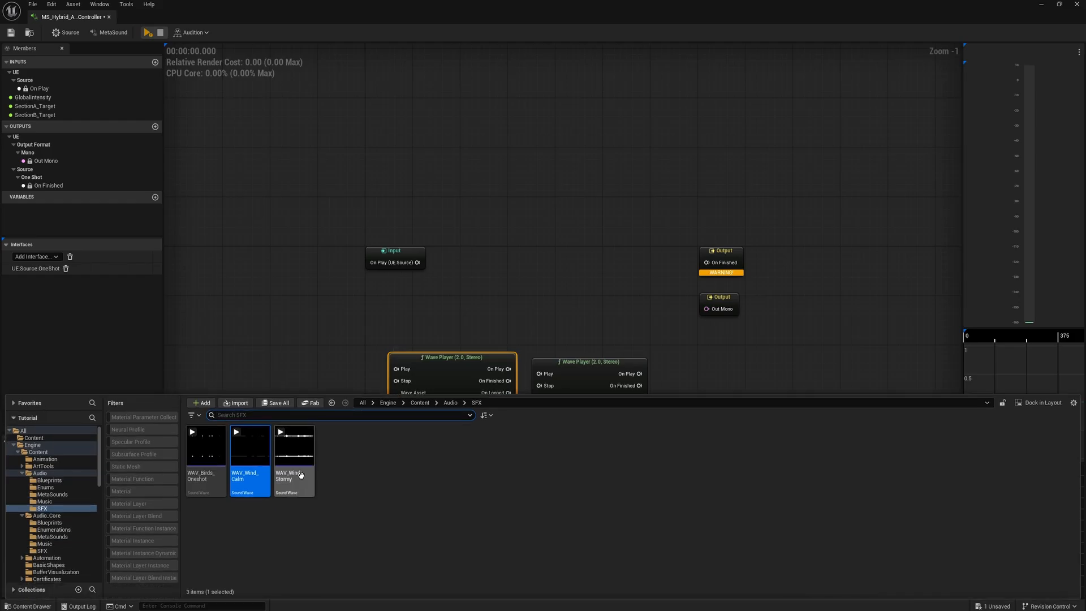
pyautogui.click(300, 475)
pyautogui.hotkey('ctrl', 'space')
pyautogui.click(587, 405)
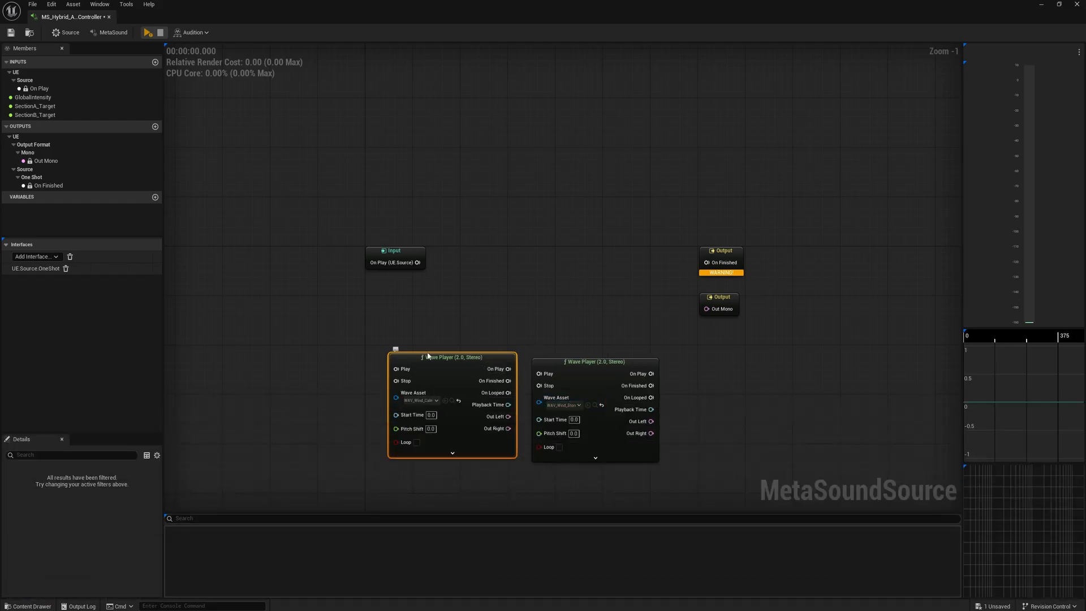
# Stack the two Wave Players vertically with the calm wind above the stormy wind, and enable Loop on both
pyautogui.moveTo(474, 358); pyautogui.dragTo(373, 319)
pyautogui.moveTo(566, 361); pyautogui.dragTo(325, 440)
pyautogui.moveTo(449, 453); pyautogui.dragTo(494, 334, button='right')
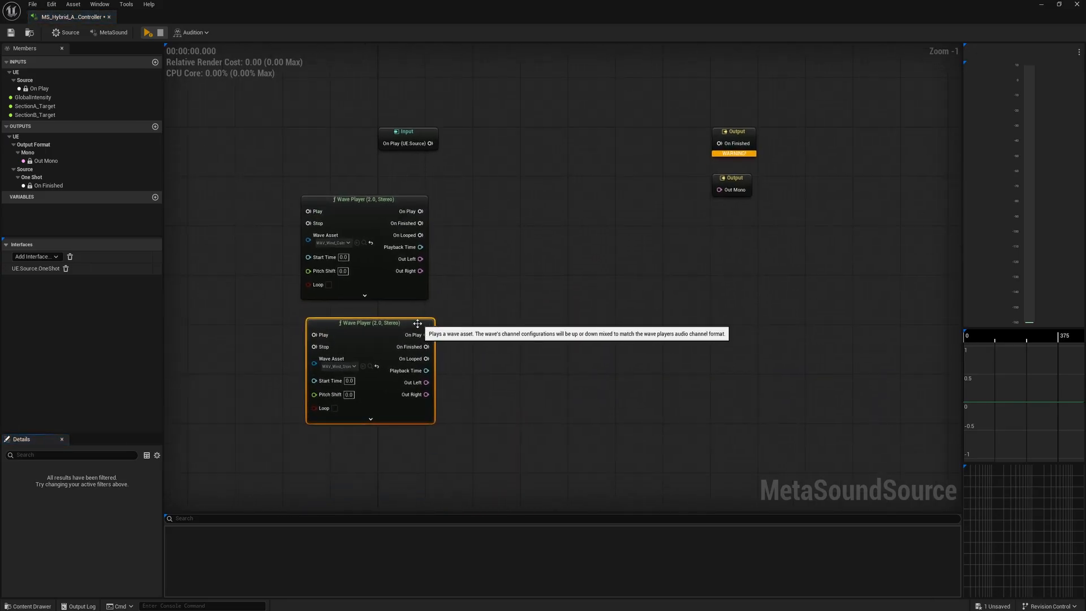
pyautogui.moveTo(416, 327); pyautogui.dragTo(412, 327)
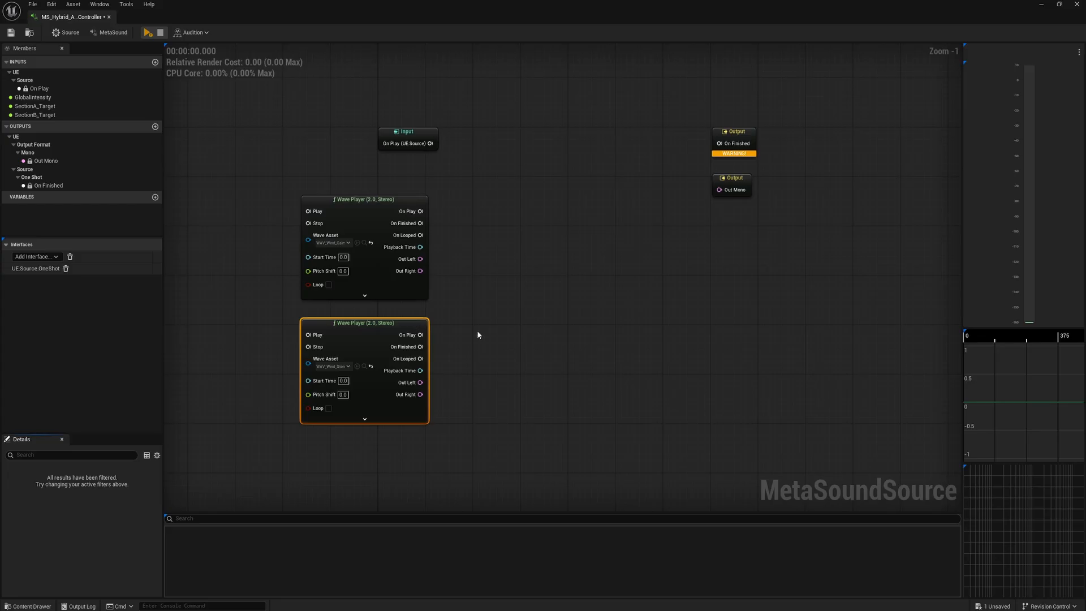
pyautogui.click(329, 410)
pyautogui.click(329, 285)
# Add two Crossfade (Audio, 2) nodes beside the Wave Players, one above the other
pyautogui.rightClick(505, 244)
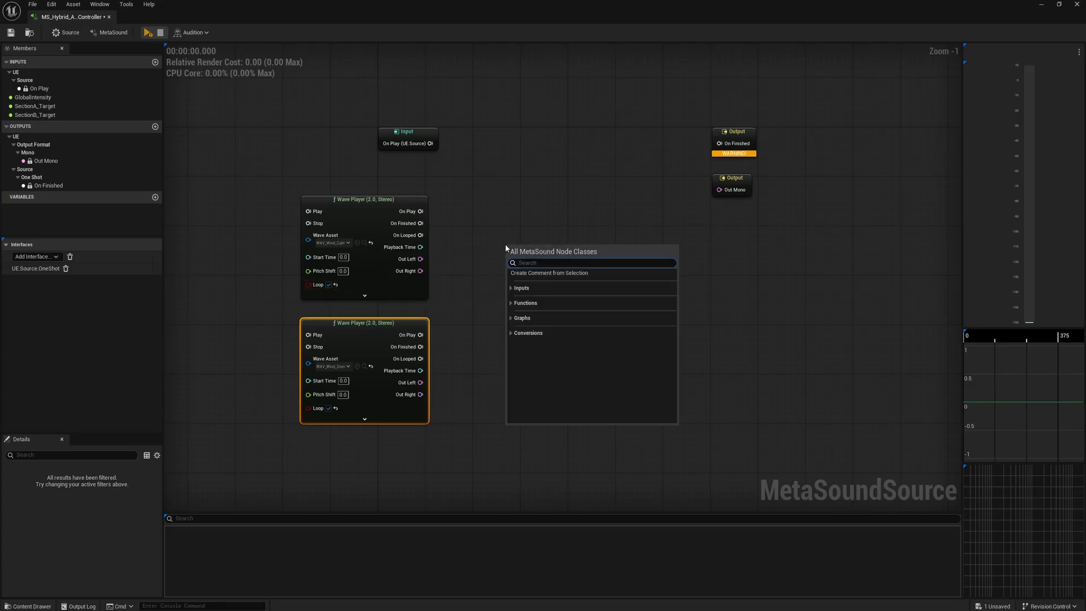
pyautogui.write('cross')
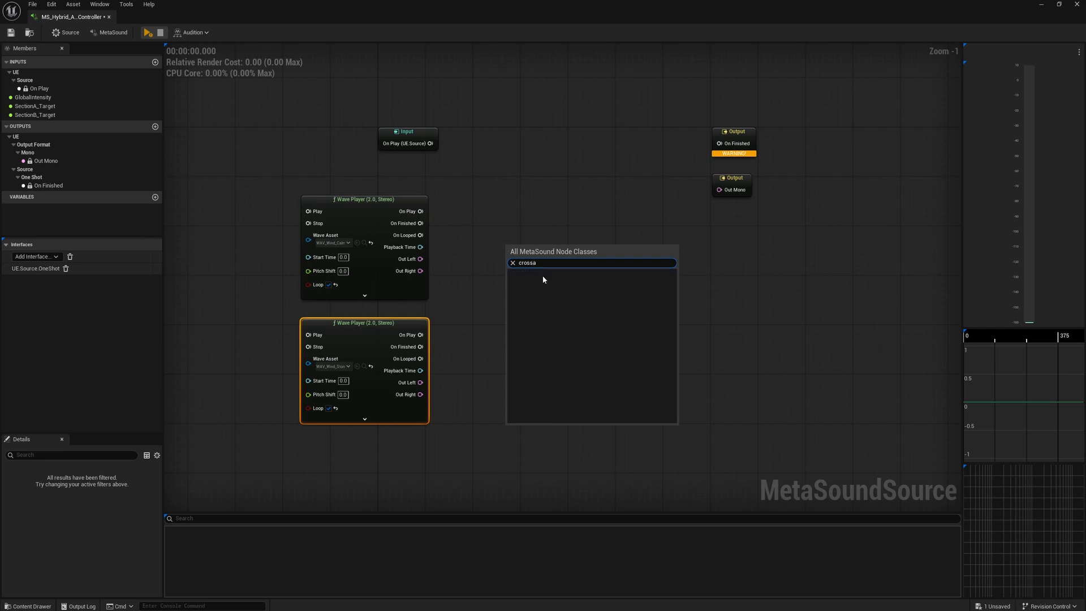
pyautogui.click(553, 288)
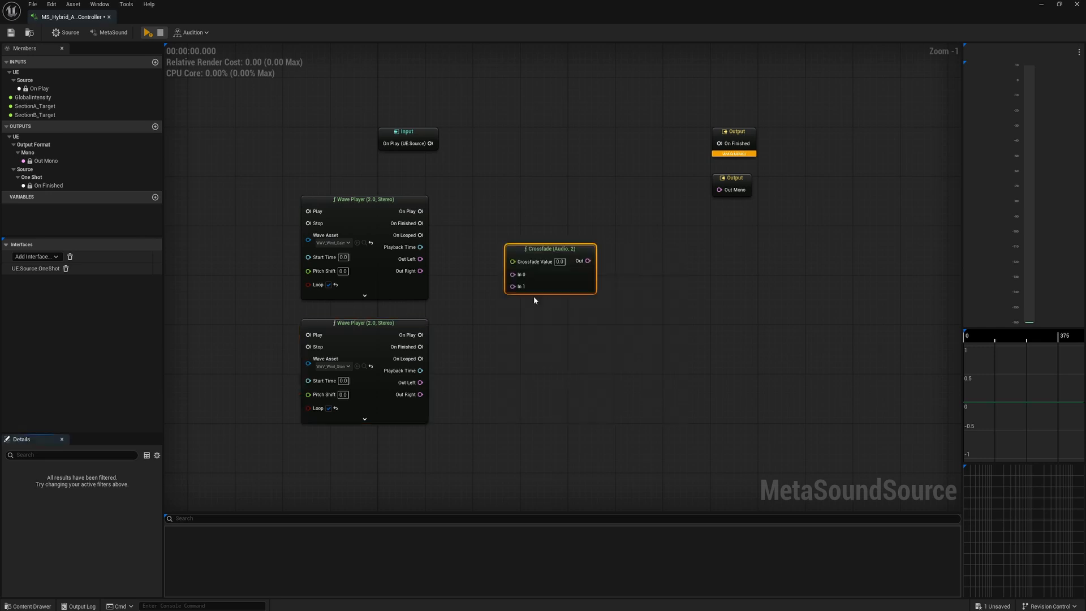
pyautogui.rightClick(543, 332)
pyautogui.write('crossf')
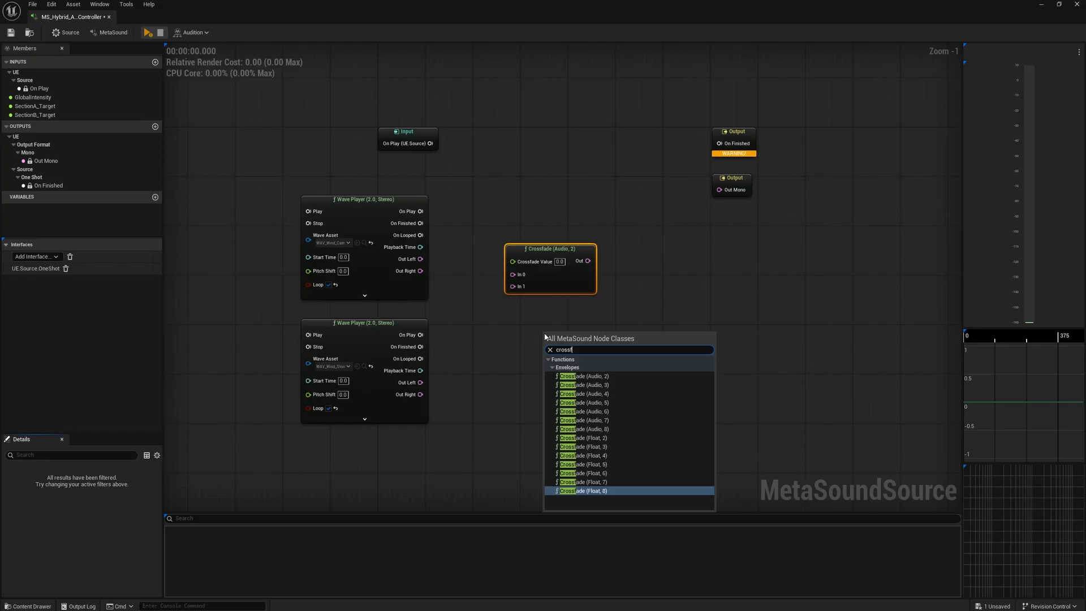
pyautogui.click(582, 376)
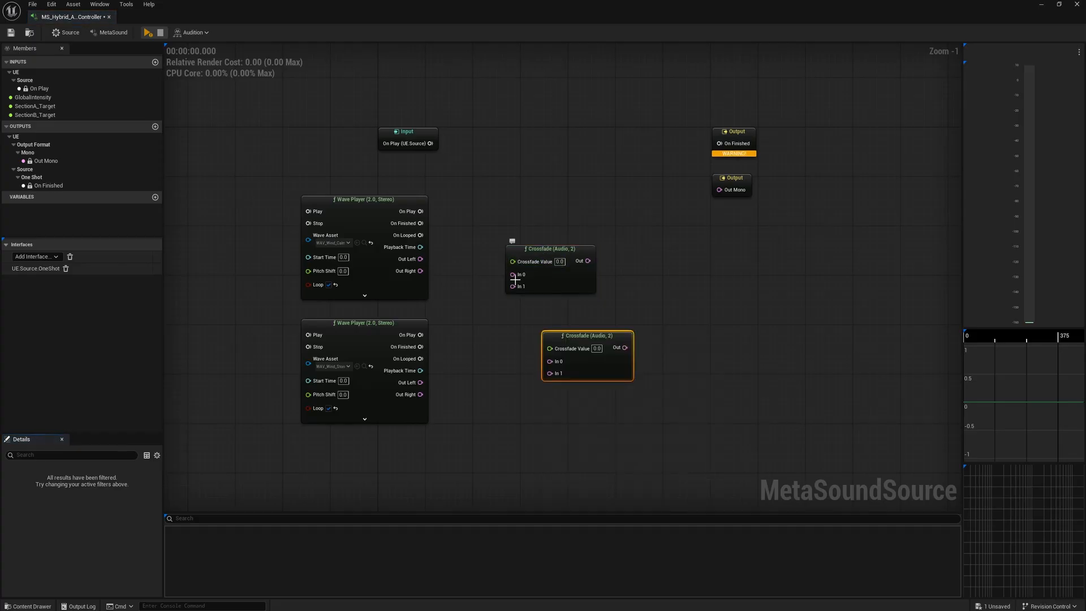
# Connect the calm and stormy players' Out Left to In 0 and In 1 of the upper Crossfade, and move the lower Crossfade beneath it
pyautogui.moveTo(422, 259); pyautogui.dragTo(513, 275)
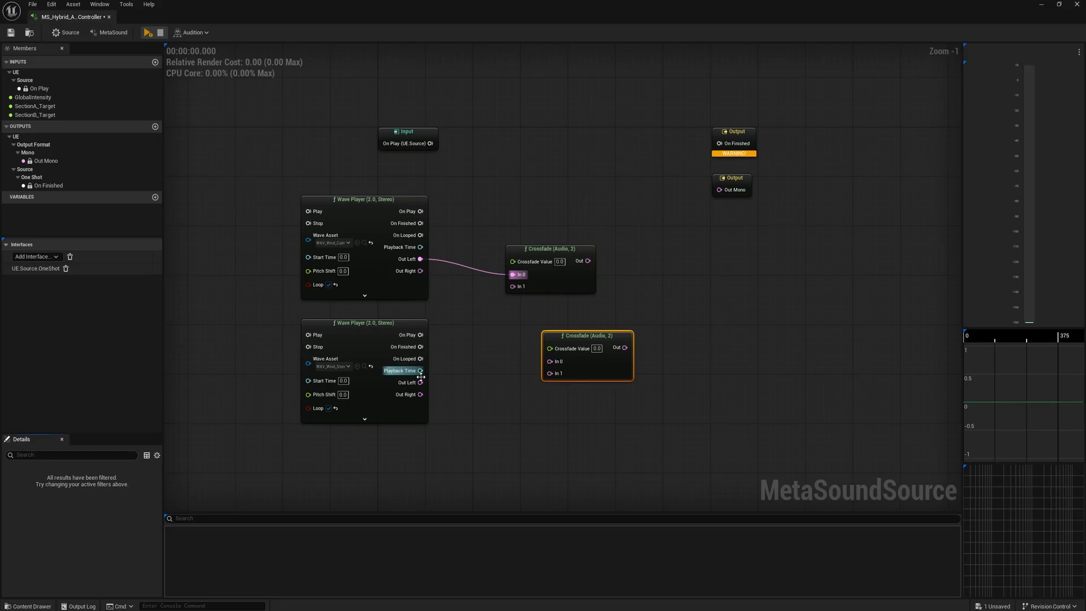
pyautogui.moveTo(420, 382); pyautogui.dragTo(519, 287)
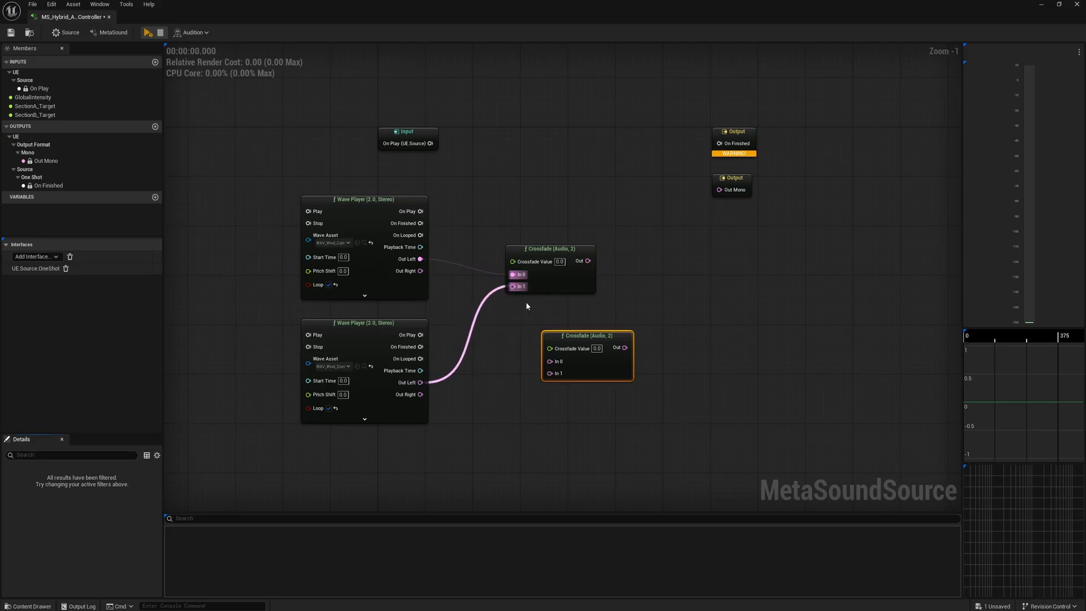
pyautogui.moveTo(558, 335); pyautogui.dragTo(528, 335)
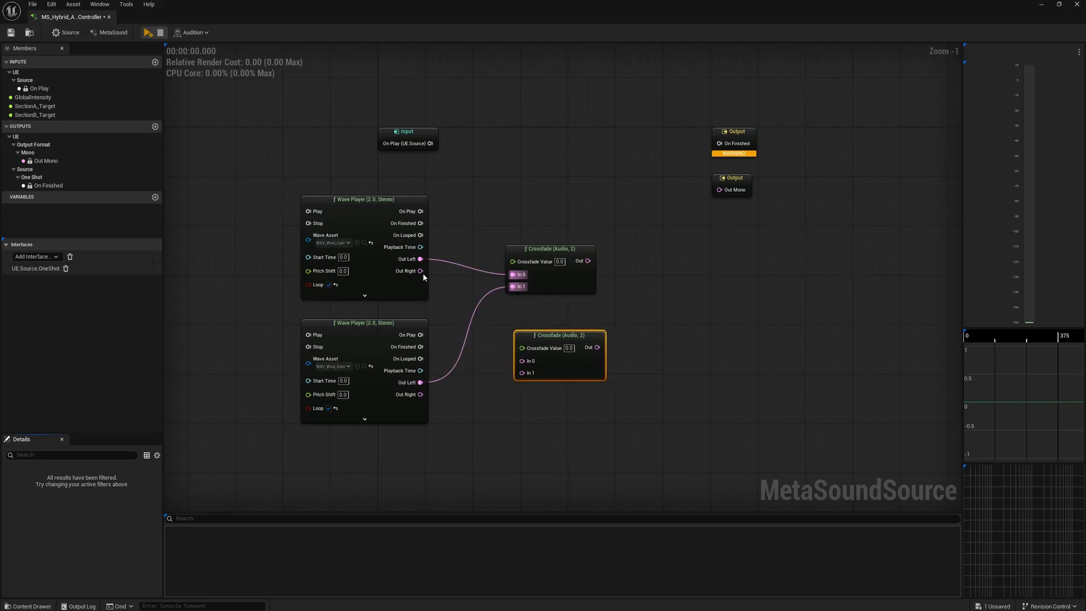
# Connect the calm and stormy players' Out Right to In 0 and In 1 of the lower Crossfade, and move both Crossfades farther from the players
pyautogui.moveTo(421, 271); pyautogui.dragTo(521, 362)
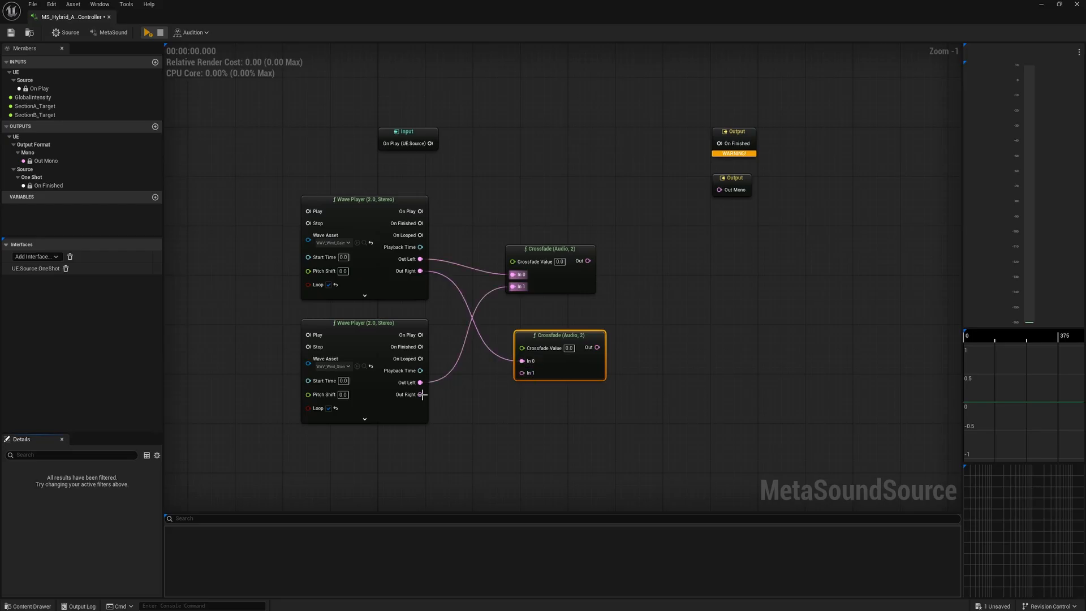
pyautogui.moveTo(422, 394); pyautogui.dragTo(522, 374)
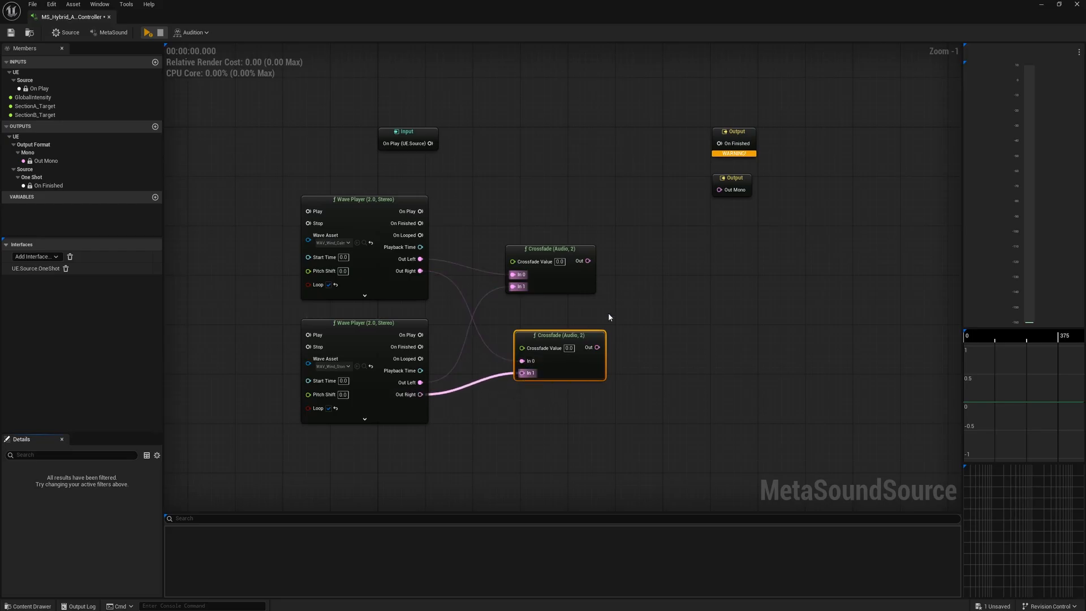
pyautogui.click(627, 297)
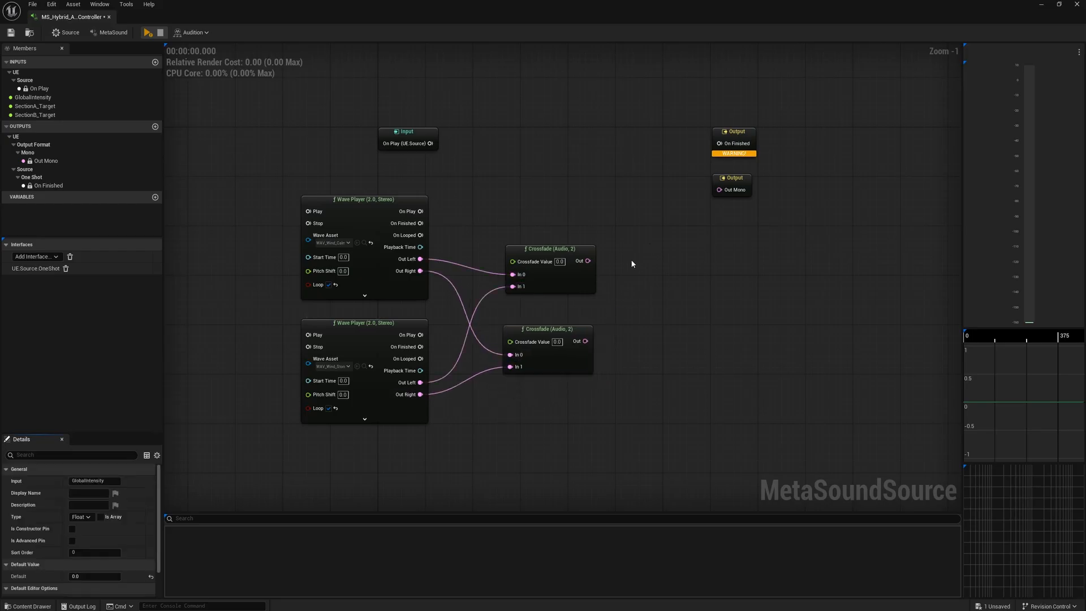
pyautogui.moveTo(636, 262); pyautogui.dragTo(541, 366)
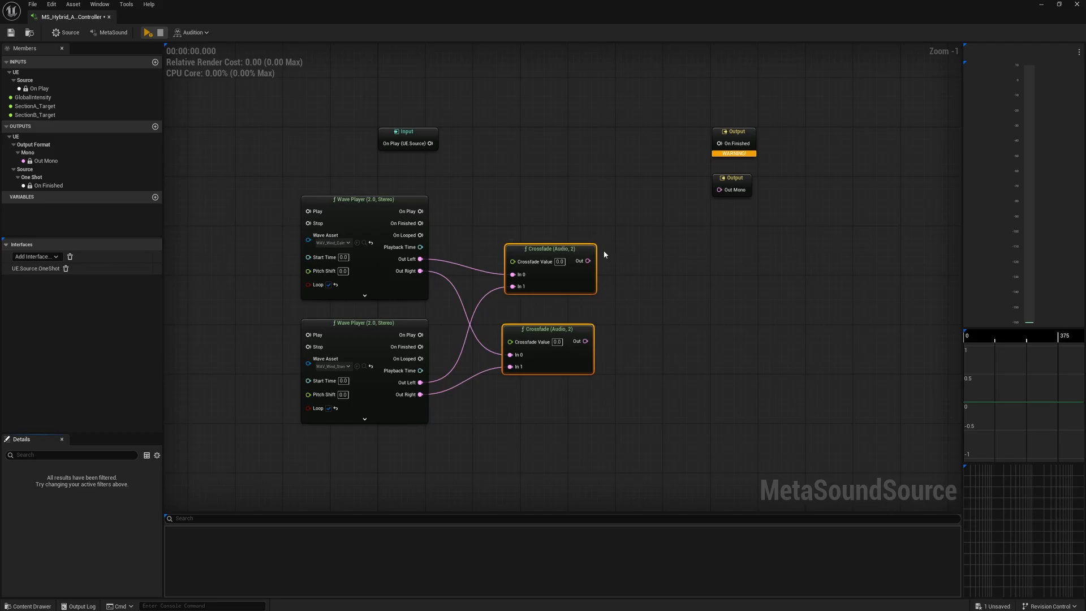
pyautogui.moveTo(594, 250); pyautogui.dragTo(724, 247)
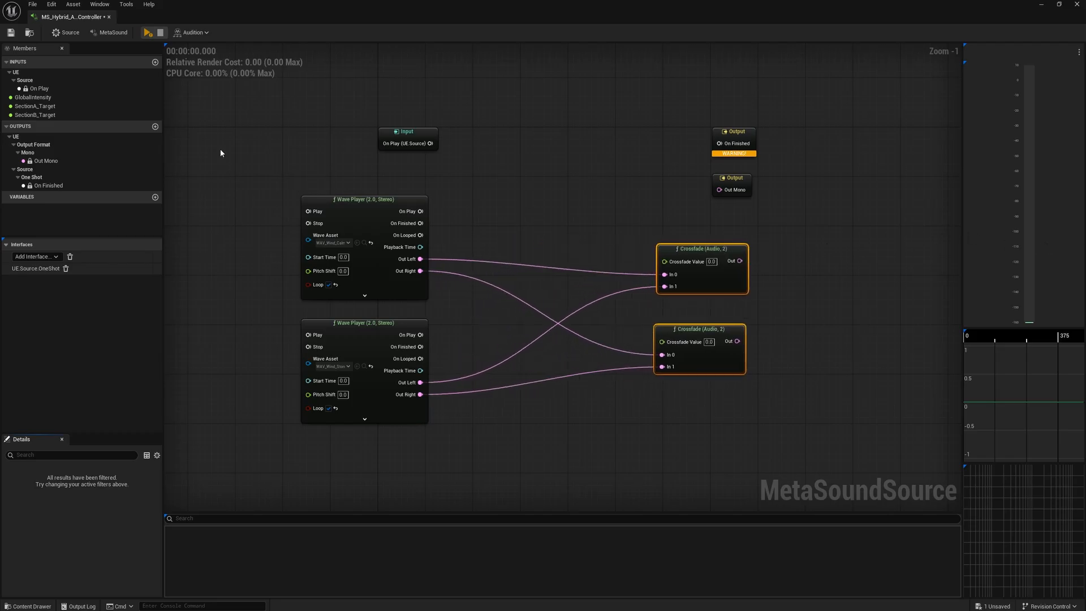
# Feed the GlobalIntensity input through an InterpTo node with Interp Time 2.0 into the Crossfade Value of both Crossfades
pyautogui.moveTo(33, 97); pyautogui.dragTo(437, 309)
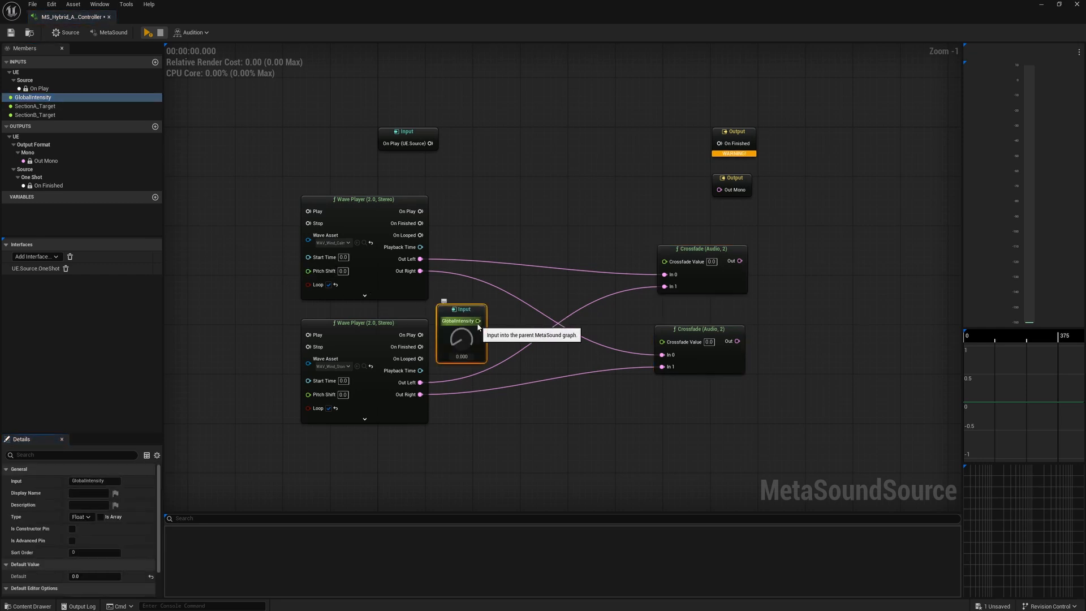
pyautogui.moveTo(478, 321); pyautogui.dragTo(529, 301)
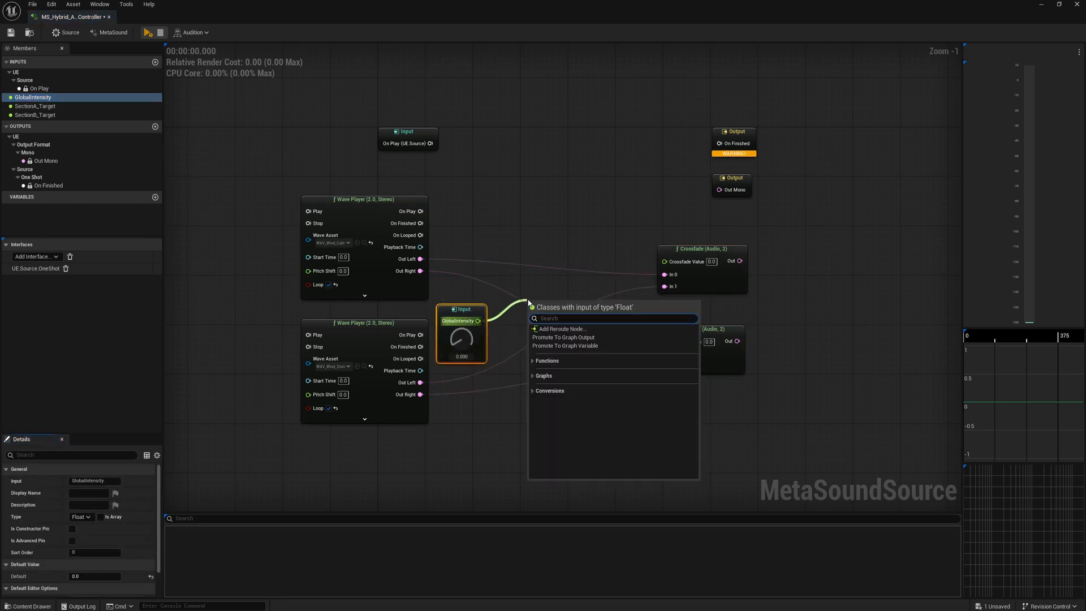
pyautogui.write('inter')
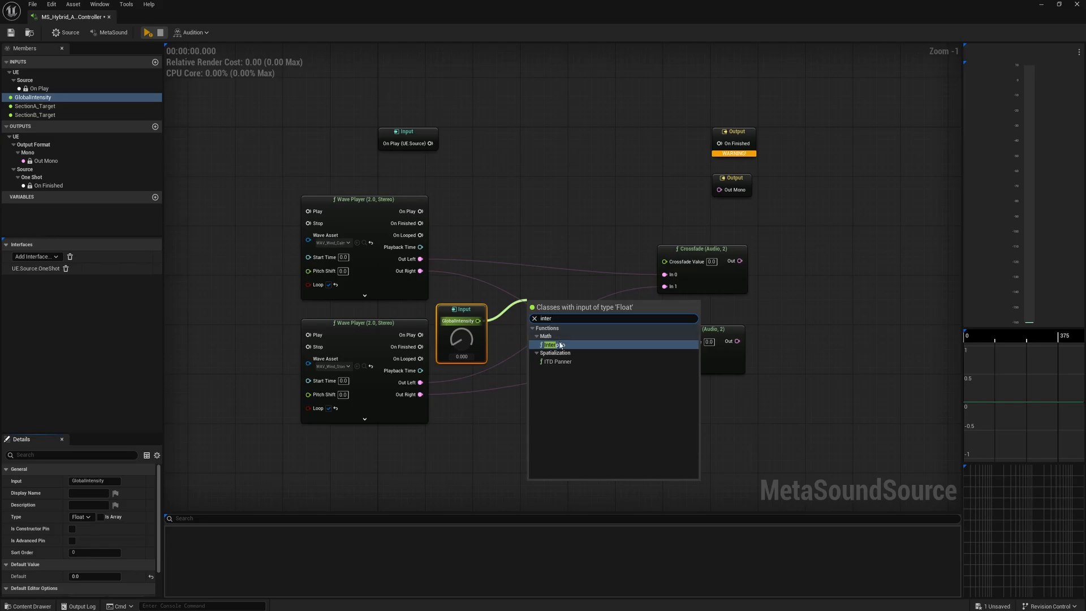
pyautogui.click(558, 341)
pyautogui.write('2')
pyautogui.press('Return')
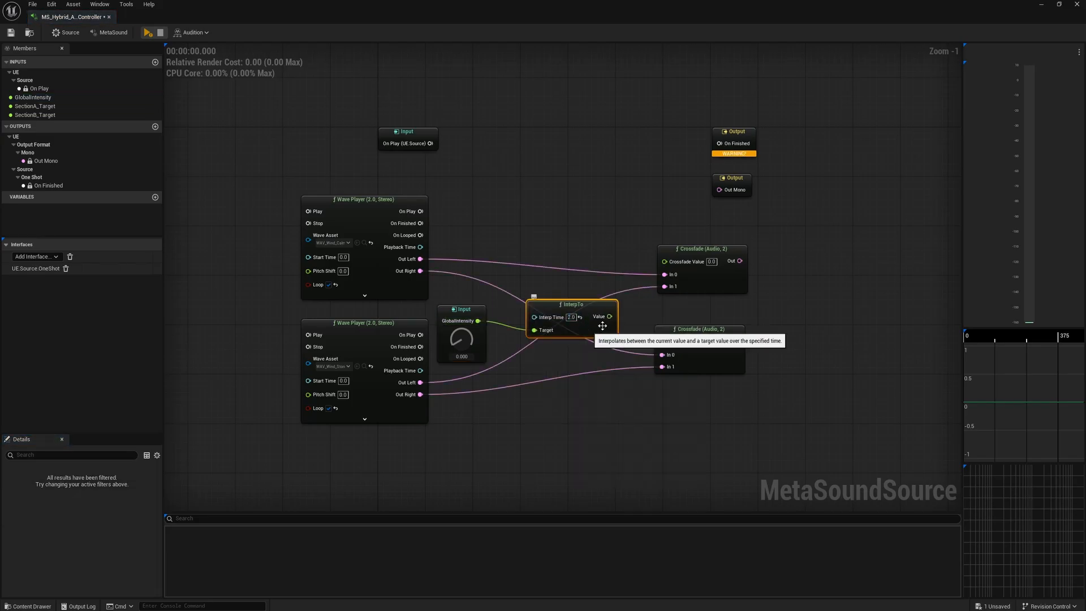
pyautogui.moveTo(609, 316); pyautogui.dragTo(664, 262)
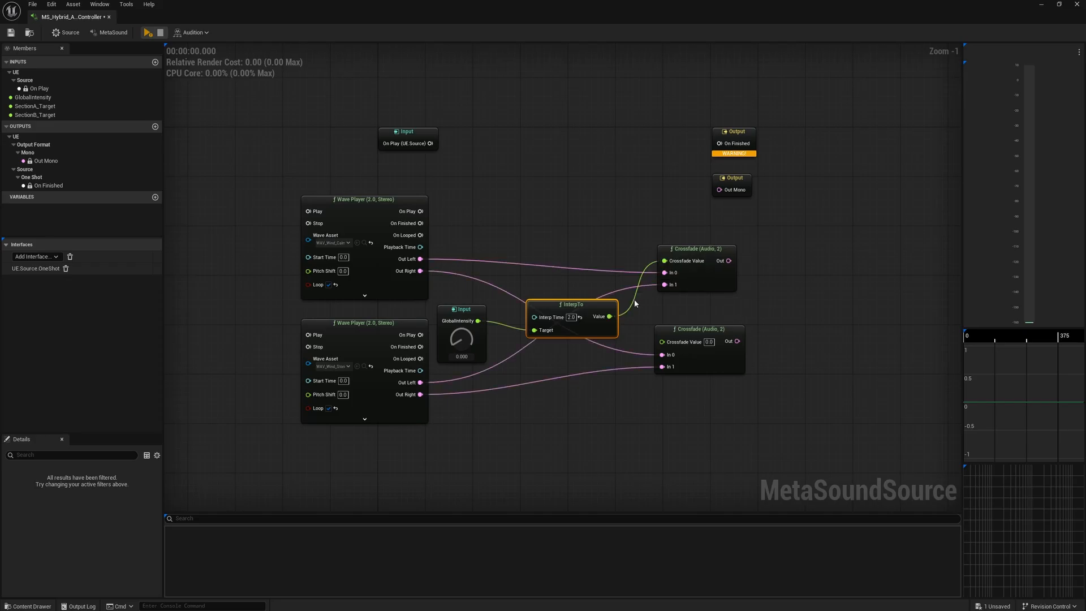
pyautogui.moveTo(610, 317); pyautogui.dragTo(662, 342)
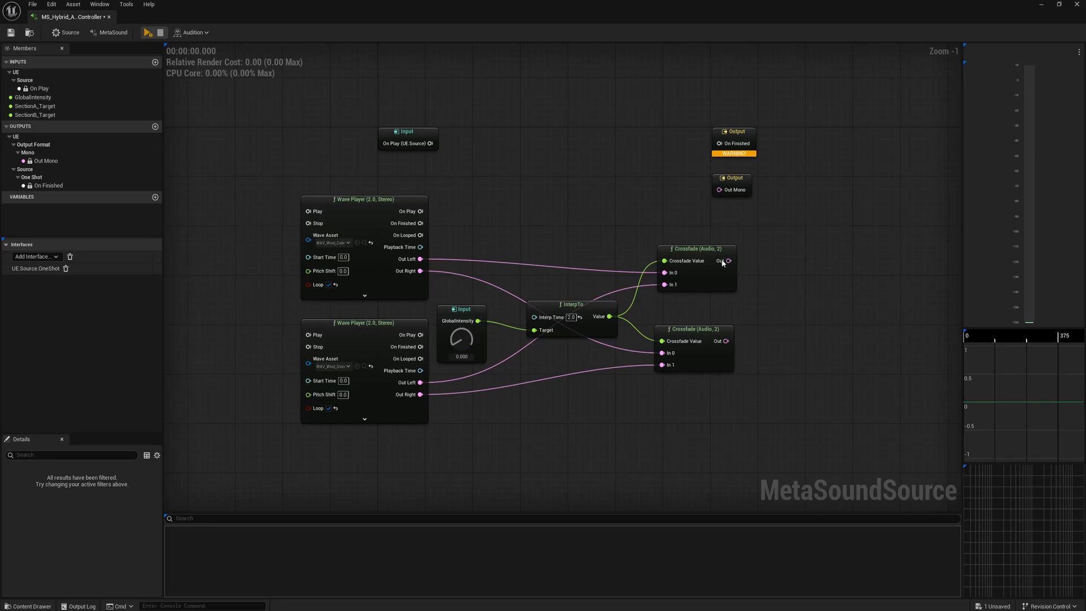
# Spread the two Crossfades apart and farther out, with GlobalIntensity and InterpTo spaced between them and the Wave Players
pyautogui.moveTo(699, 250); pyautogui.dragTo(705, 238)
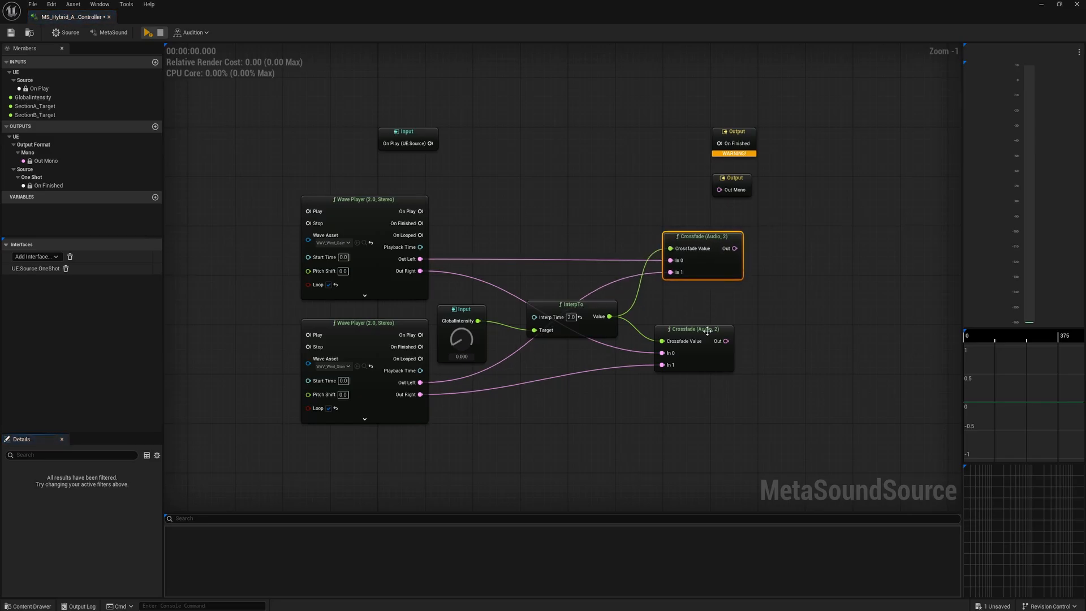
pyautogui.moveTo(708, 331); pyautogui.dragTo(723, 363)
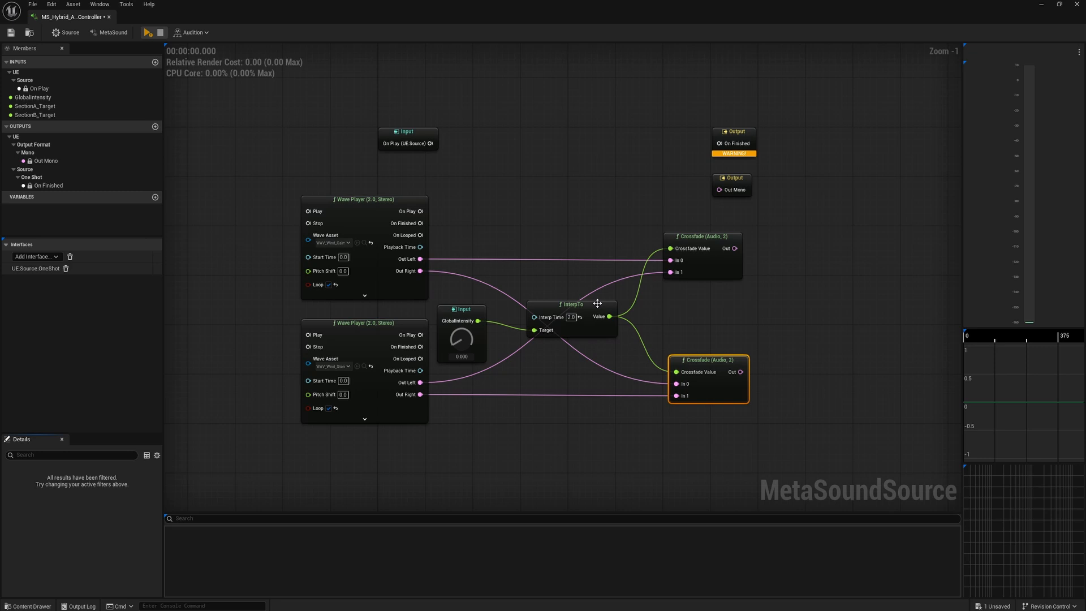
pyautogui.moveTo(598, 304); pyautogui.dragTo(645, 304)
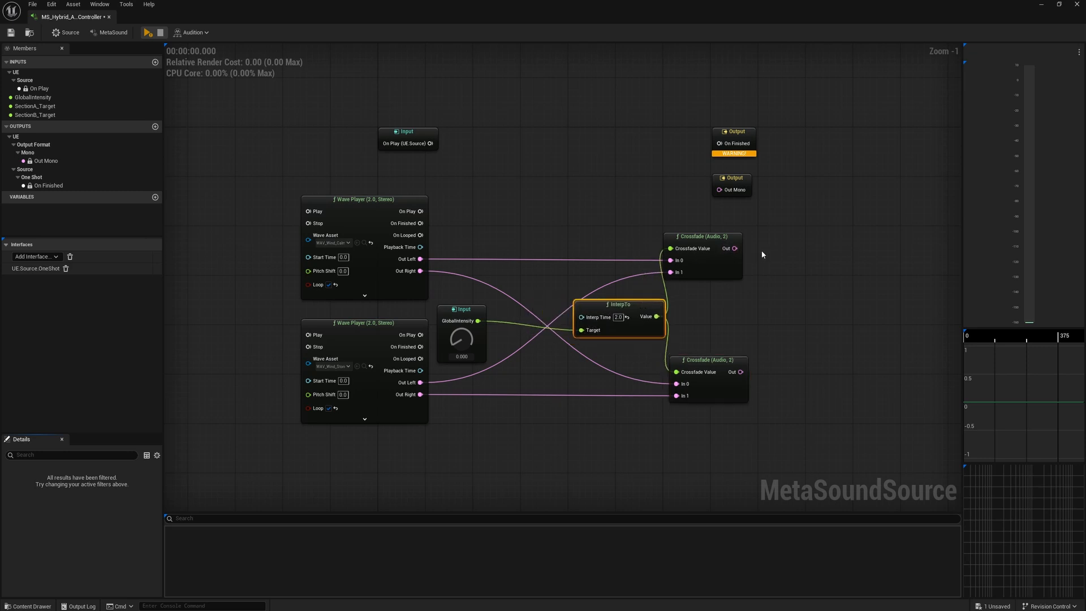
pyautogui.click(712, 236)
pyautogui.keyDown('ctrl'); pyautogui.click(711, 362); pyautogui.keyUp('ctrl')
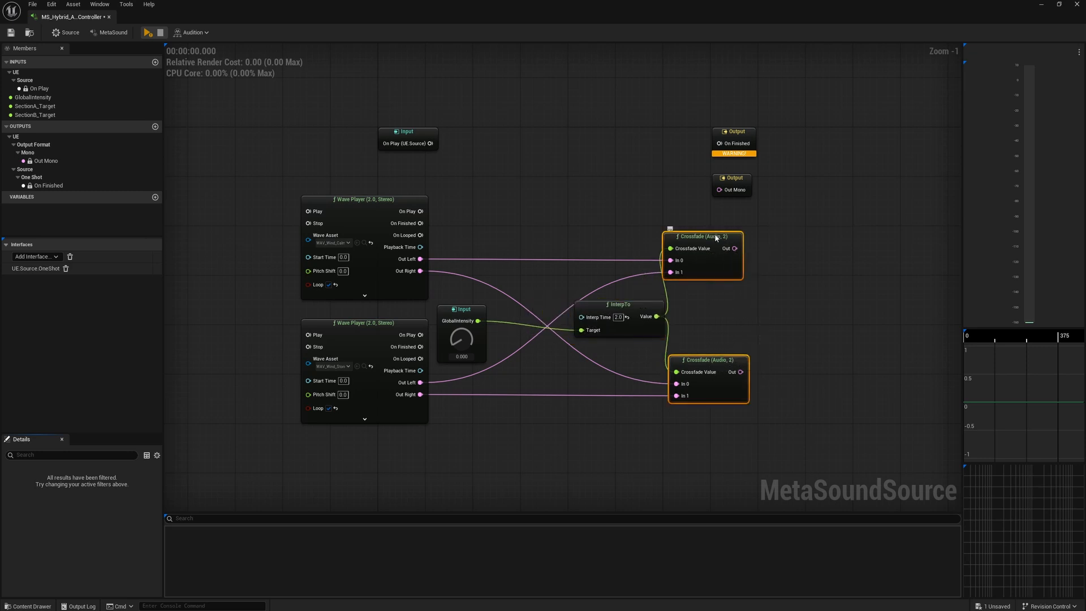
pyautogui.moveTo(714, 233); pyautogui.dragTo(774, 233)
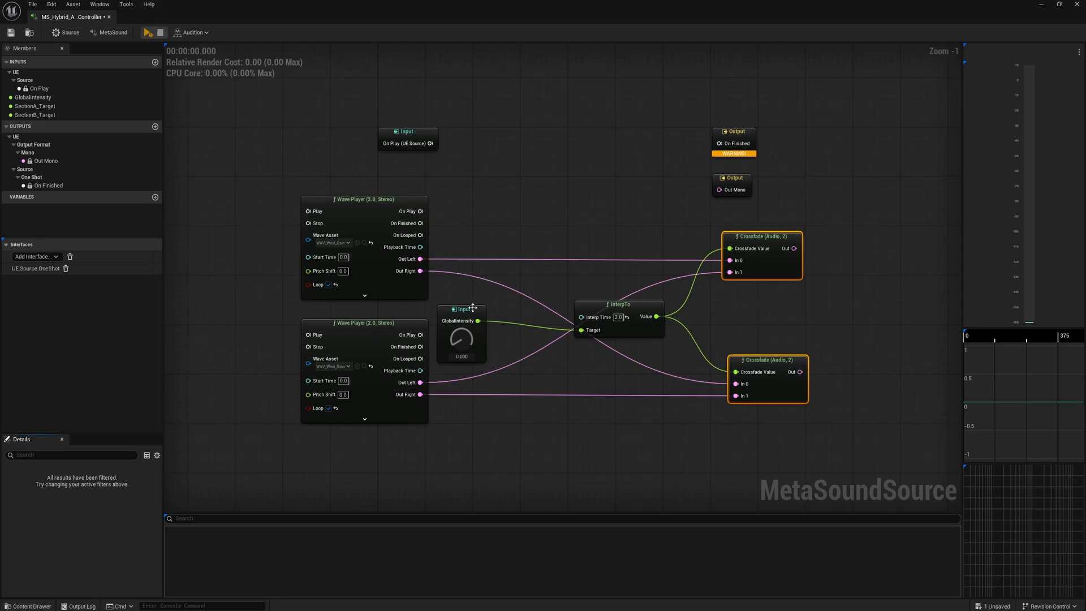
pyautogui.moveTo(473, 308)
pyautogui.mouseDown()
pyautogui.moveTo(515, 324)
pyautogui.moveTo(475, 305)
pyautogui.mouseUp()
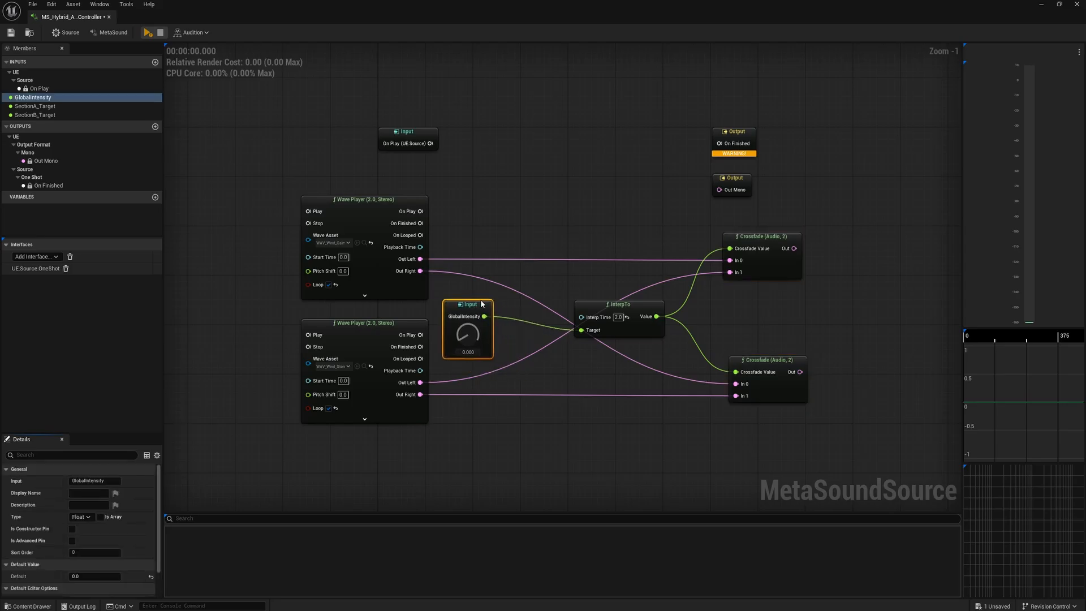
pyautogui.moveTo(658, 310); pyautogui.dragTo(680, 318)
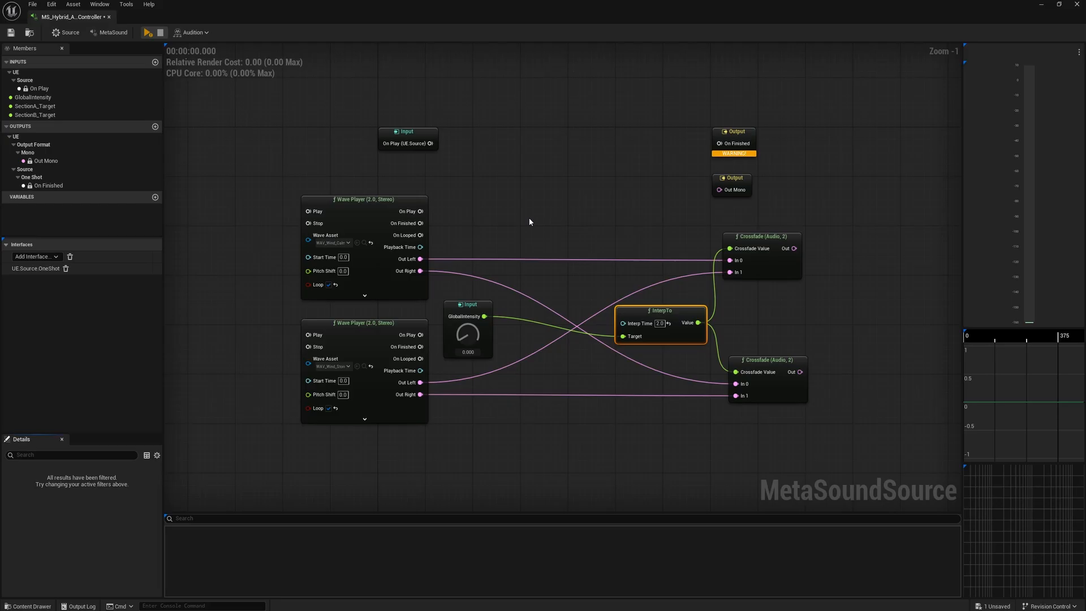
# Add a third Wave Player (2.0, Stereo) below the wind graph and assign WAV_Birds_Oneshot as its wave asset
pyautogui.moveTo(530, 222); pyautogui.dragTo(525, 219, button='right')
pyautogui.rightClick(533, 442)
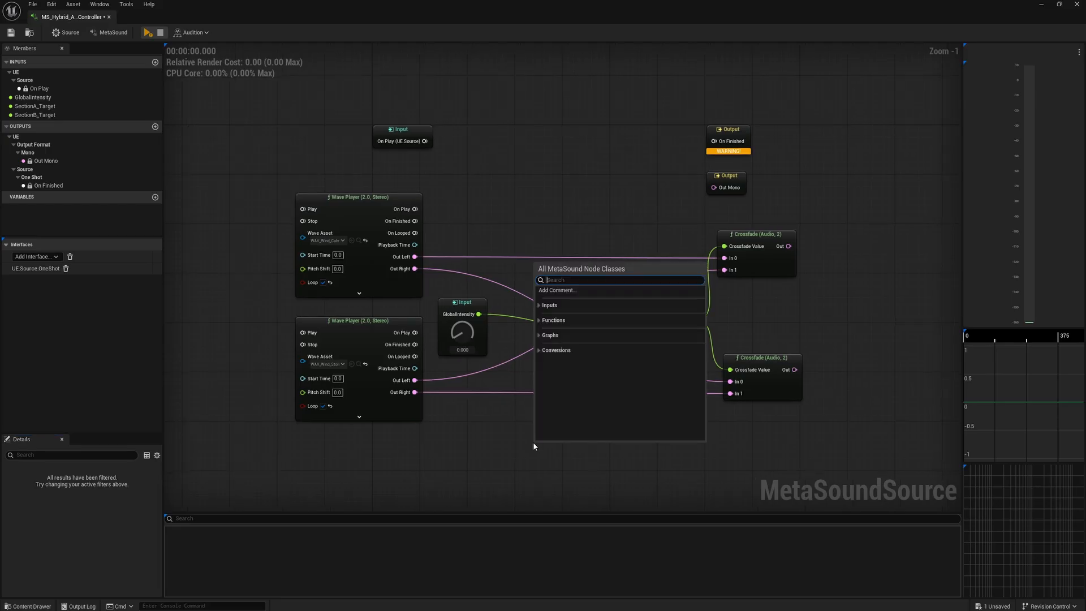
pyautogui.write('wave')
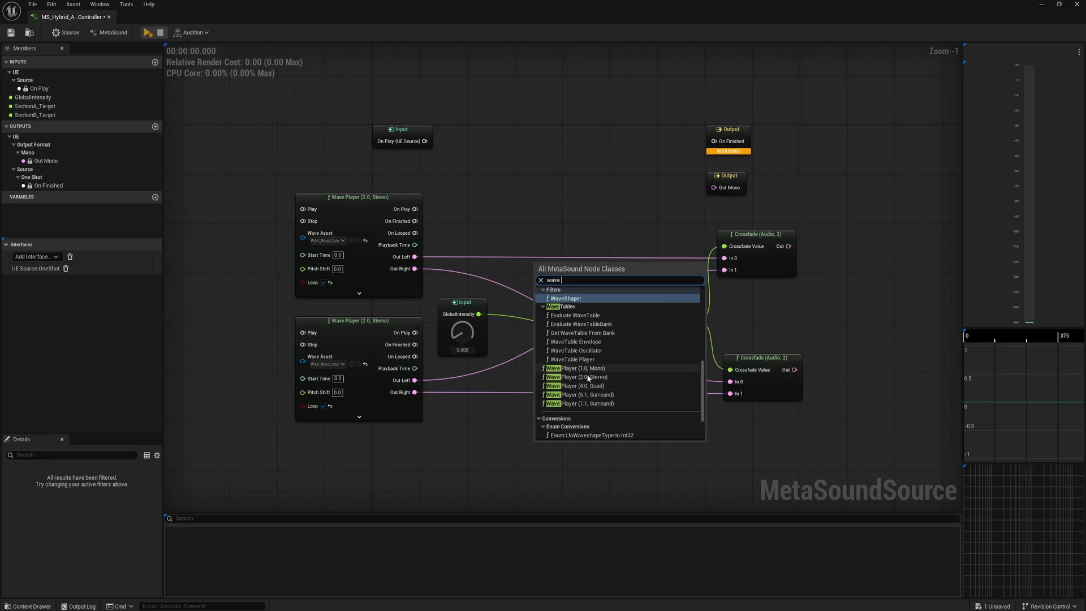
pyautogui.press('Escape')
pyautogui.moveTo(521, 448); pyautogui.dragTo(465, 326, button='right')
pyautogui.hotkey('ctrl', 'space')
pyautogui.click(215, 473)
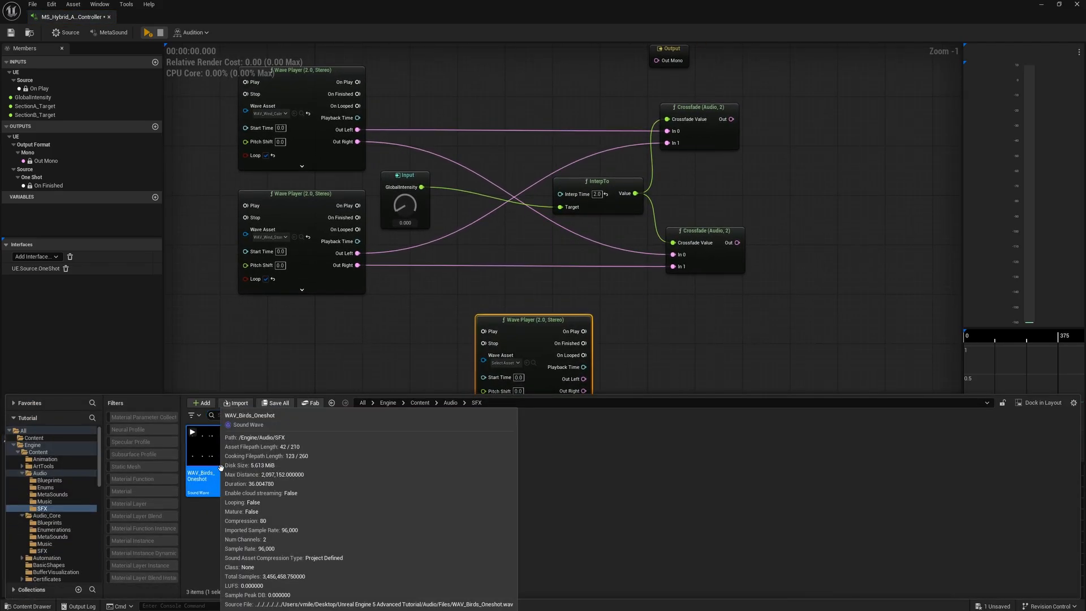
pyautogui.click(528, 363)
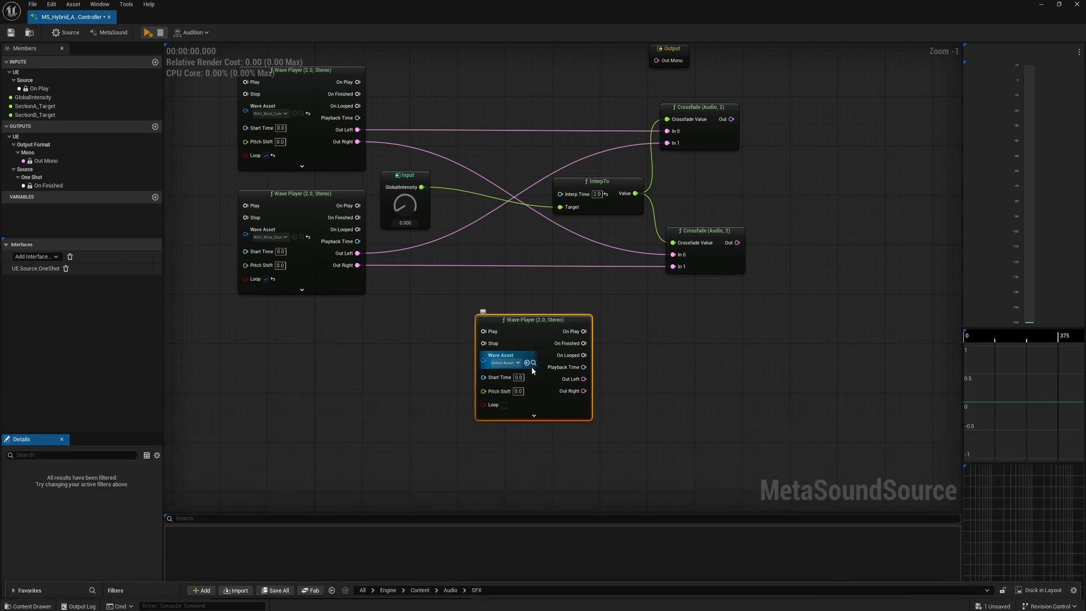
pyautogui.click(527, 364)
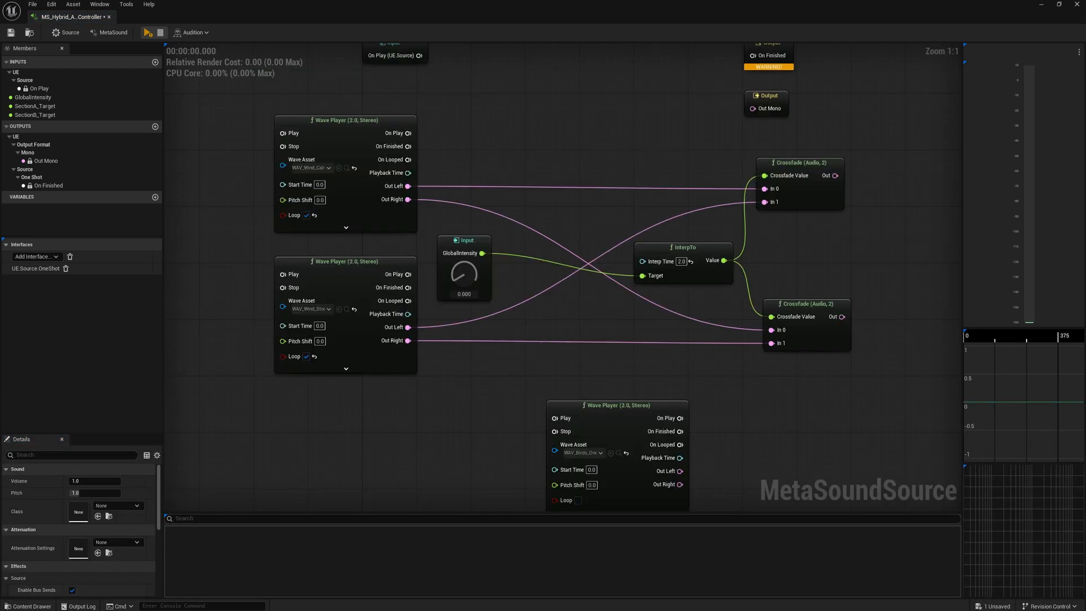
# Move the On Play input node to the left of the two wind Wave Players
pyautogui.moveTo(603, 135); pyautogui.dragTo(651, 130, button='right')
pyautogui.scroll(-1, 636, 161)
pyautogui.moveTo(490, 52); pyautogui.dragTo(229, 270)
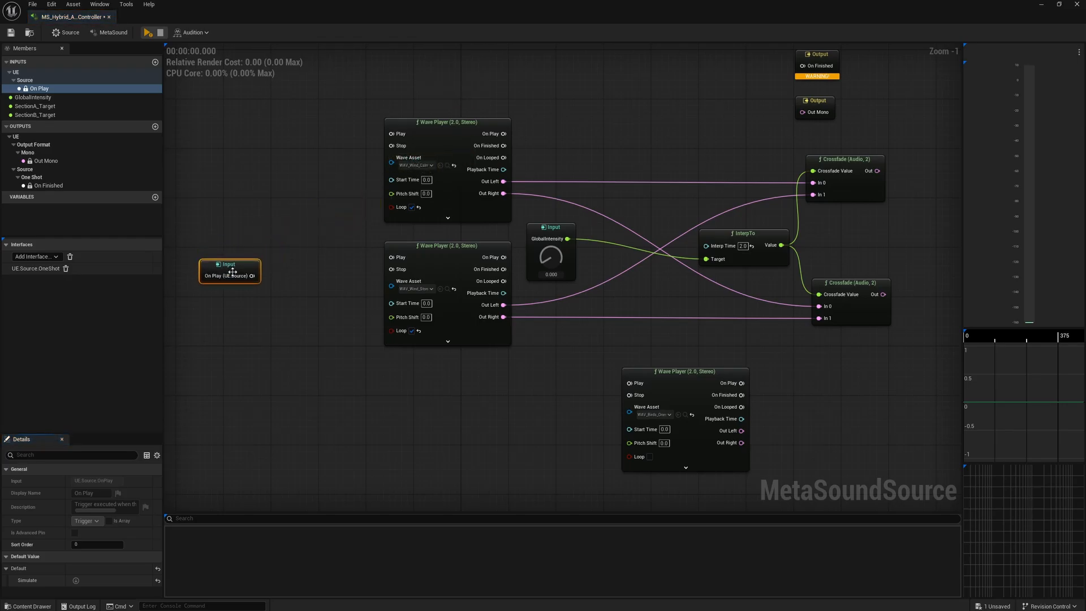
# Add a Trigger Repeat node, connecting On Play to its Start and its RepeatOut to the birds Wave Player's Play
pyautogui.moveTo(352, 409); pyautogui.dragTo(356, 369, button='right')
pyautogui.rightClick(438, 366)
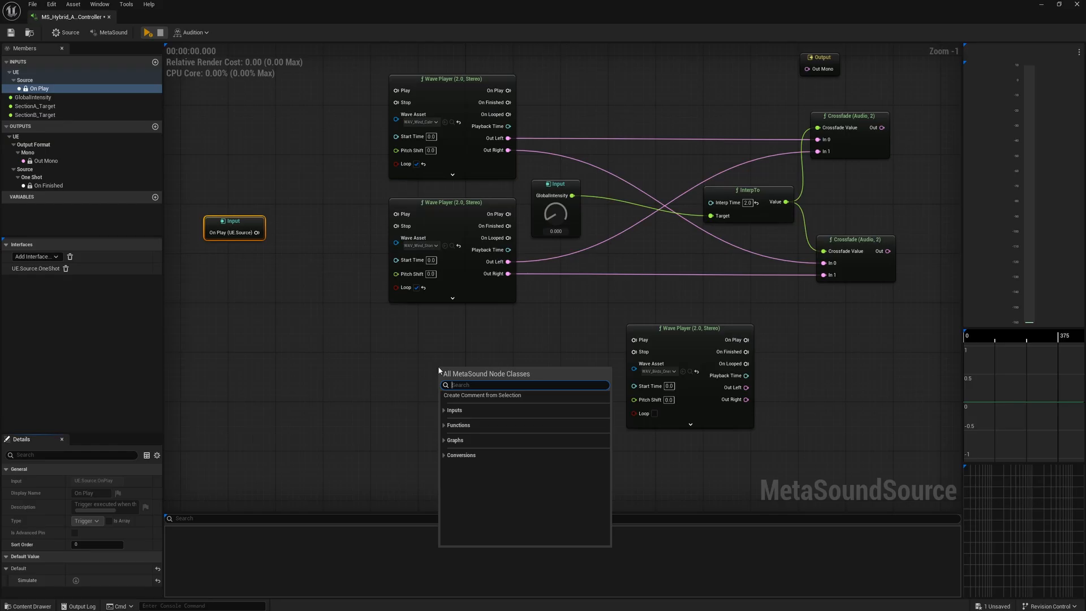
pyautogui.write('trigger')
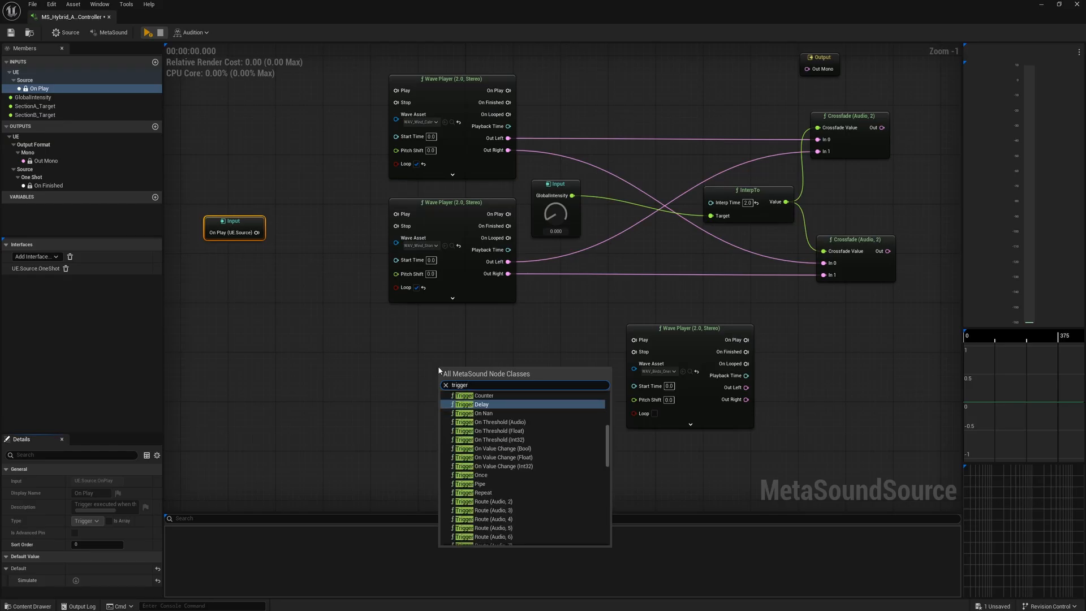
pyautogui.click(494, 491)
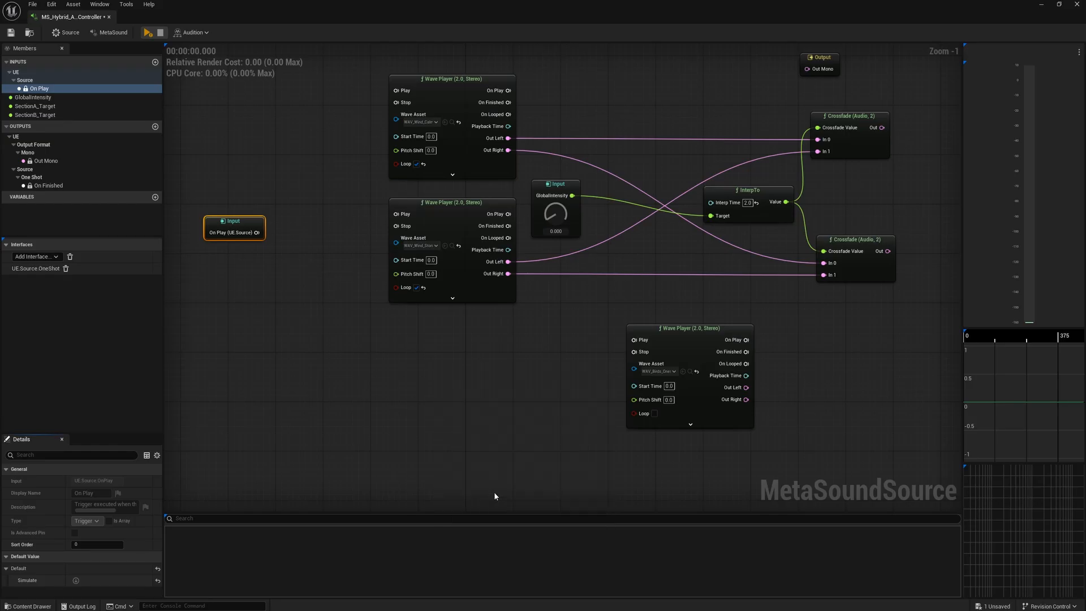
pyautogui.moveTo(257, 233); pyautogui.dragTo(447, 384)
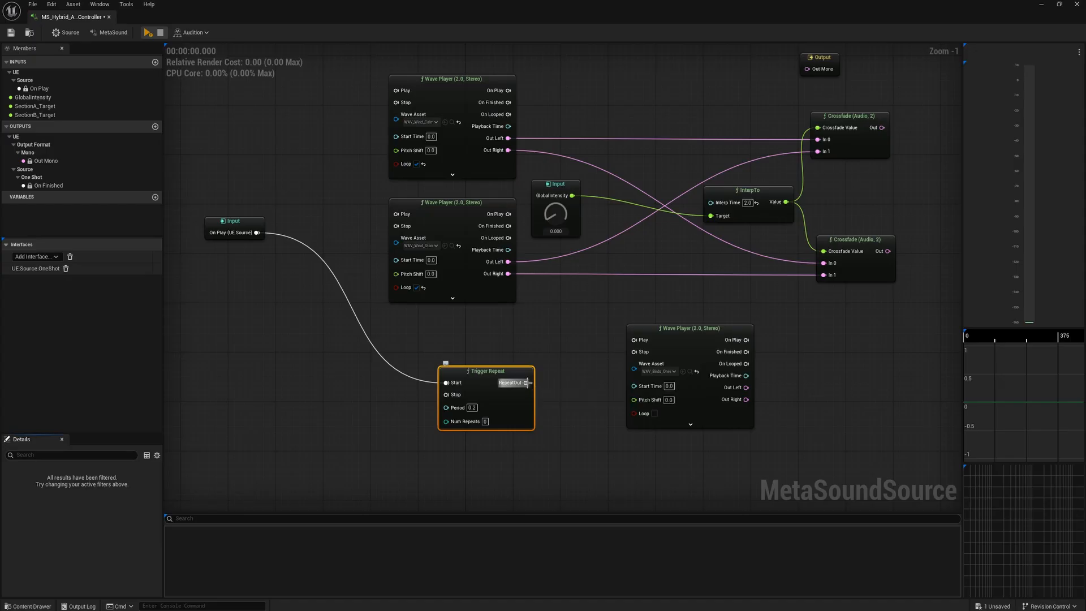
pyautogui.moveTo(526, 383); pyautogui.dragTo(635, 340)
# Set the Trigger Repeat's Period to 36.0 and Num Repeats to 3
pyautogui.click(472, 407)
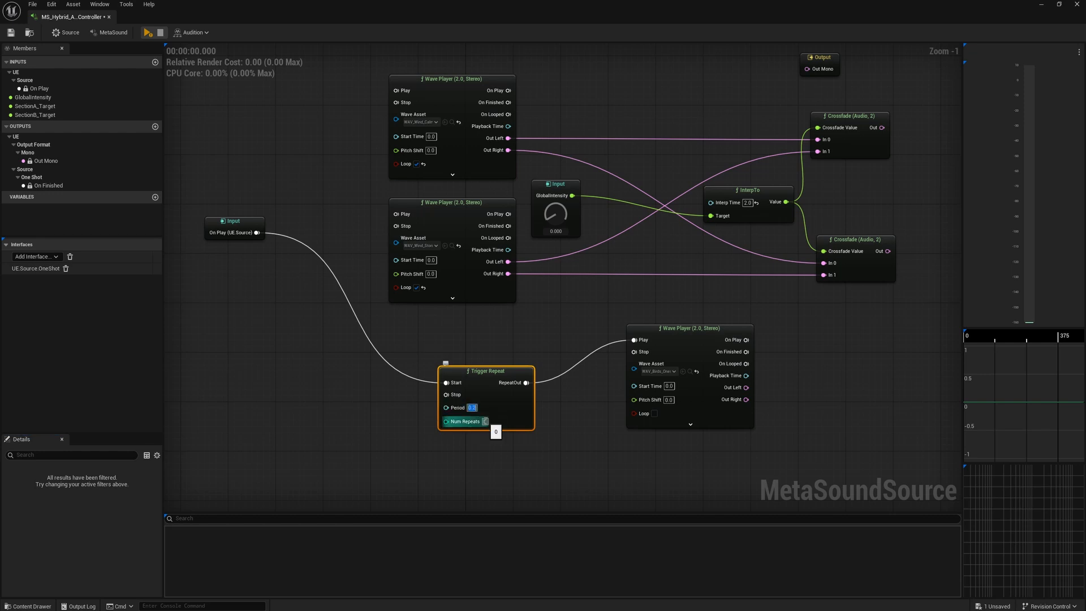
pyautogui.press('Return')
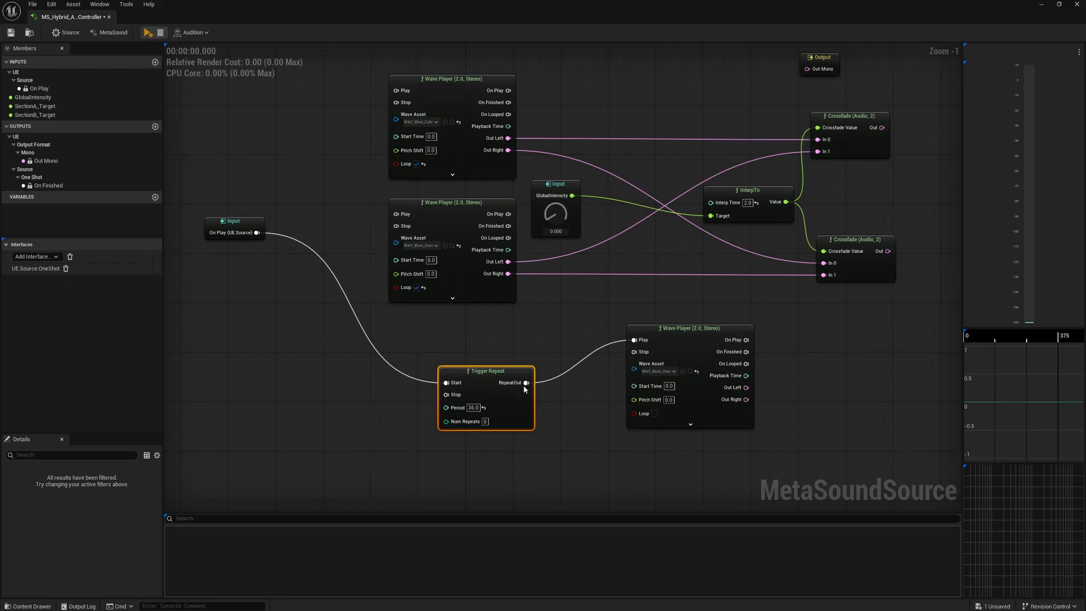
pyautogui.click(486, 422)
pyautogui.write('3')
pyautogui.press('Return')
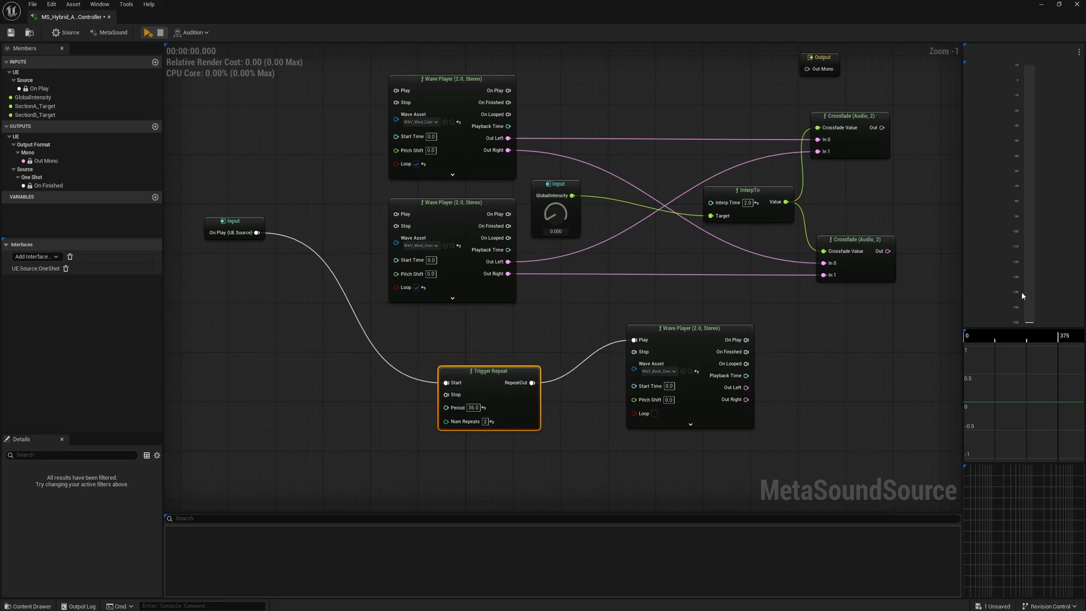
pyautogui.click(931, 294)
# Add another Wave Player (2.0, Stereo) in the empty area below the Trigger Repeat node
pyautogui.moveTo(930, 294); pyautogui.dragTo(928, 308, button='right')
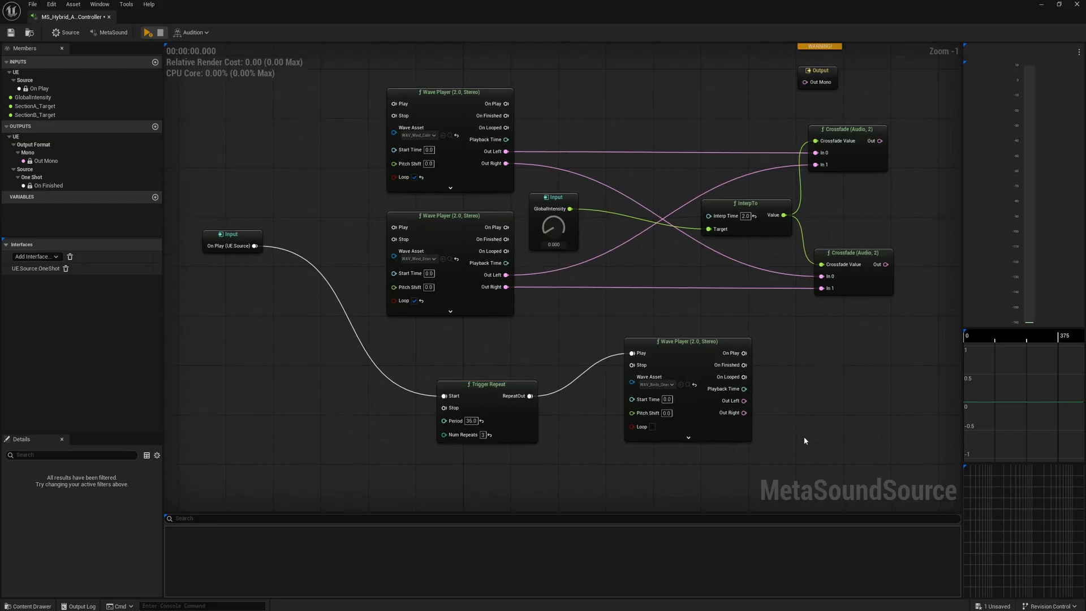
pyautogui.moveTo(805, 441); pyautogui.dragTo(847, 182, button='right')
pyautogui.rightClick(542, 182)
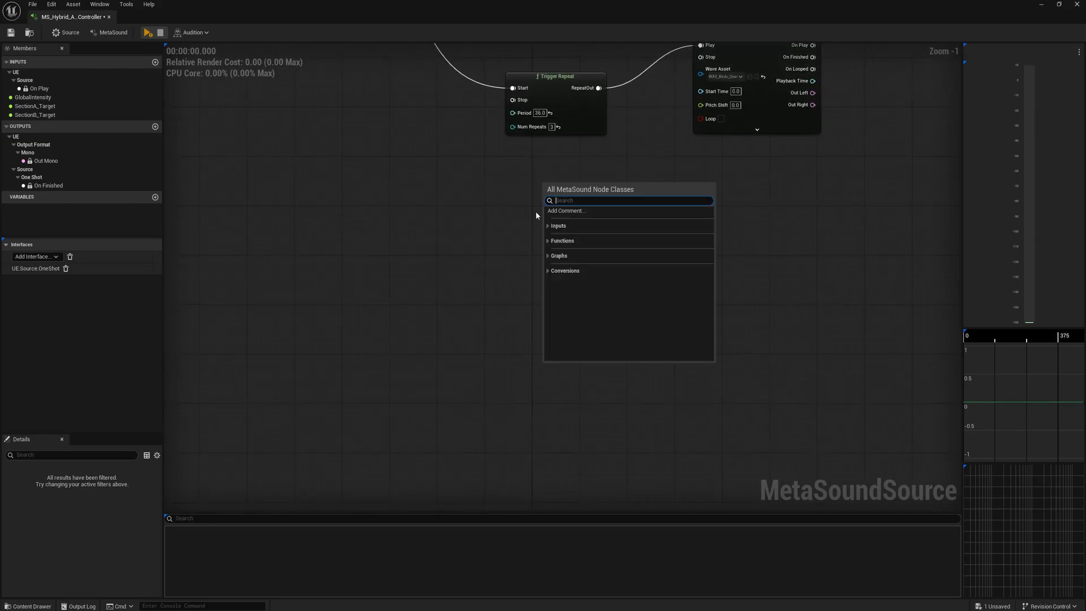
pyautogui.write('wave')
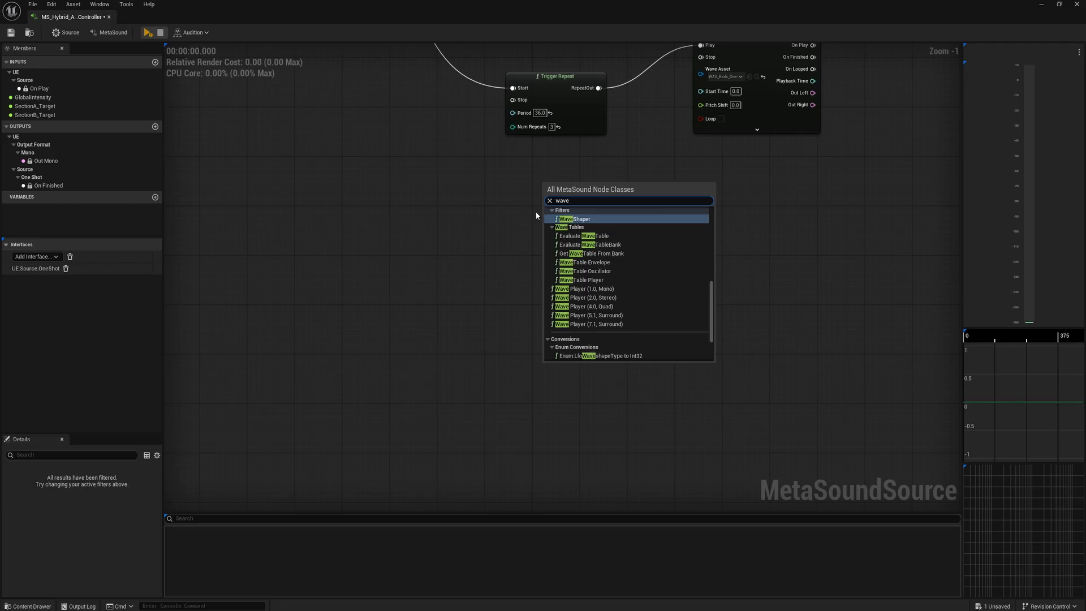
pyautogui.click(584, 298)
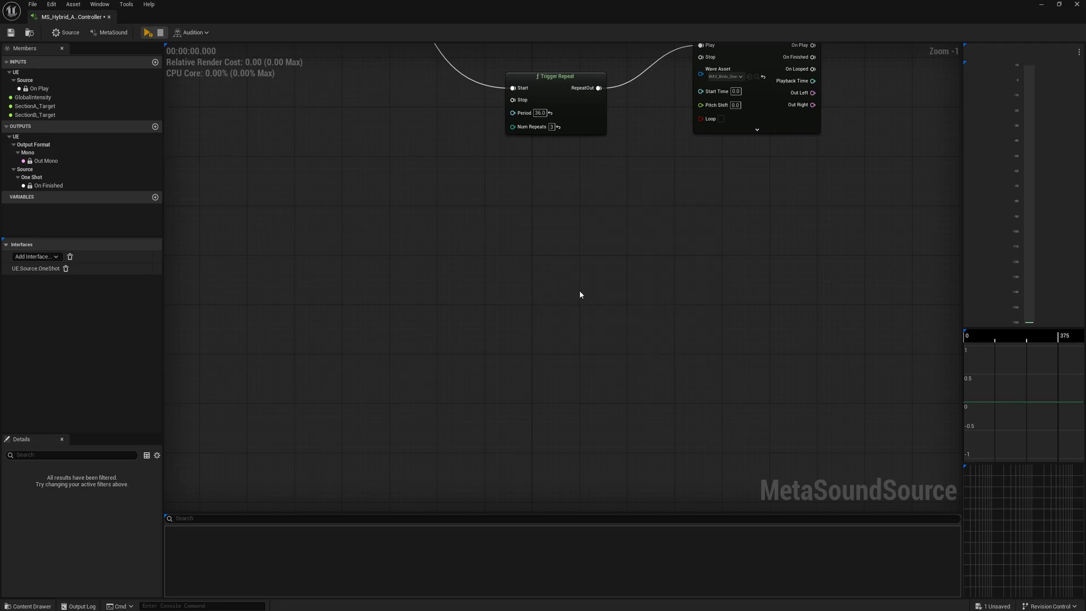
# Add one more Wave Player (2.0, Stereo) directly below the empty Wave Player under the Trigger Repeat node
pyautogui.rightClick(548, 334)
pyautogui.write('wave')
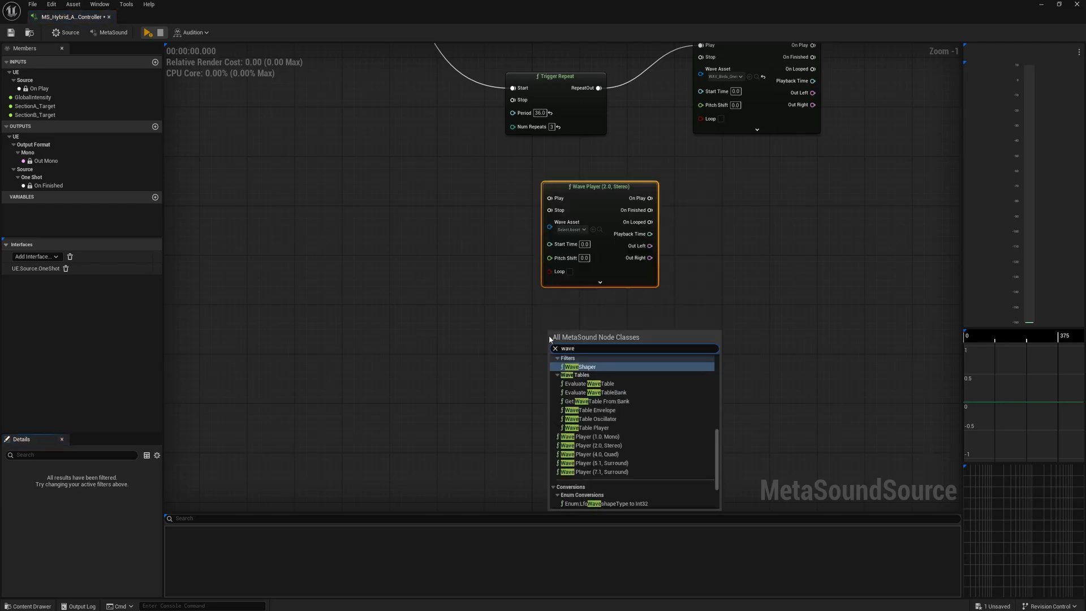
pyautogui.click(591, 446)
# Assign WAV_Music_Bed_Pad from the Audio/Music folder as the Wave Asset of the upper empty Wave Player
pyautogui.hotkey('ctrl', 'space')
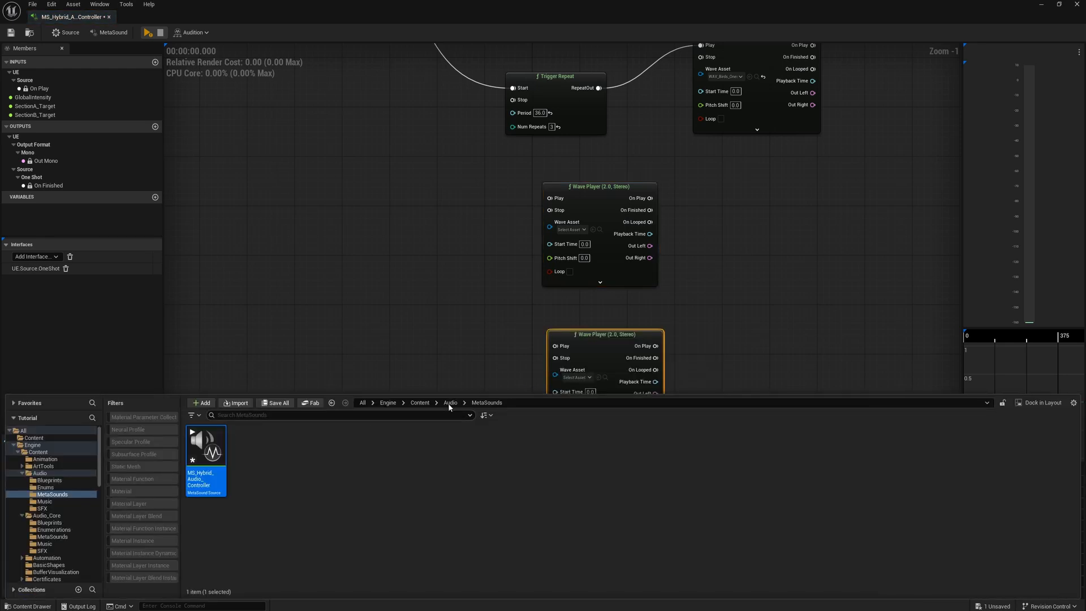
pyautogui.click(450, 402)
pyautogui.doubleClick(338, 447)
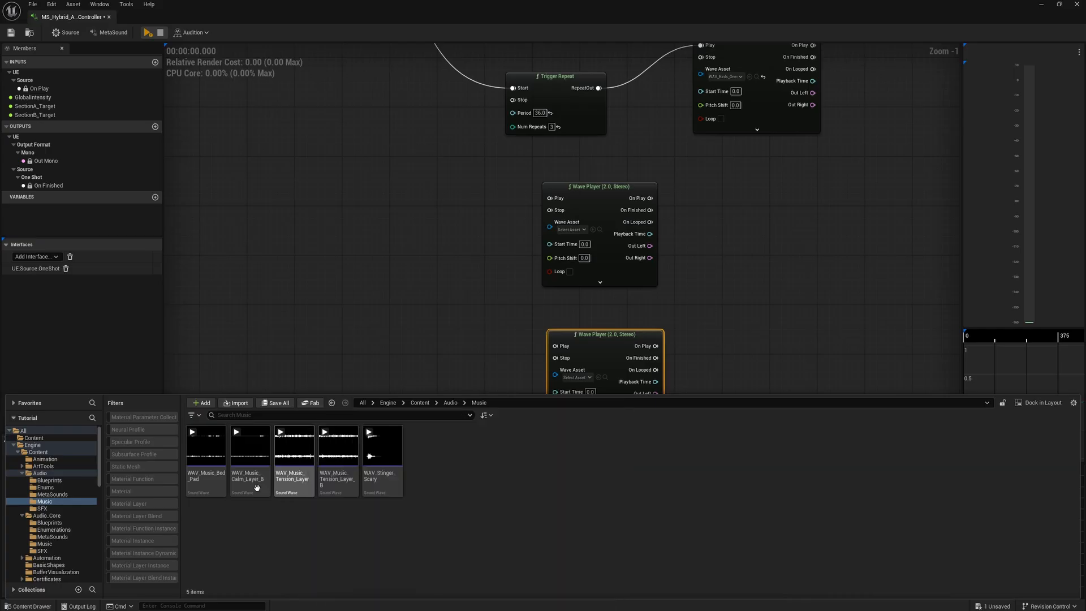
pyautogui.click(207, 453)
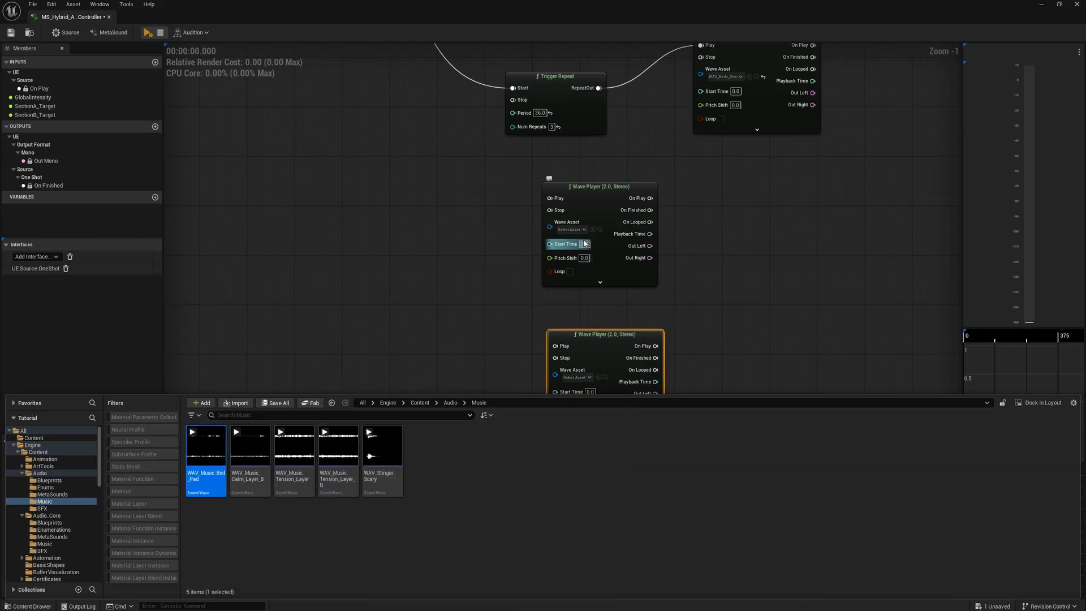
pyautogui.click(593, 230)
# Assign WAV_Music_Tension_Layer as the Wave Asset of the lower empty Wave Player
pyautogui.hotkey('ctrl', 'space')
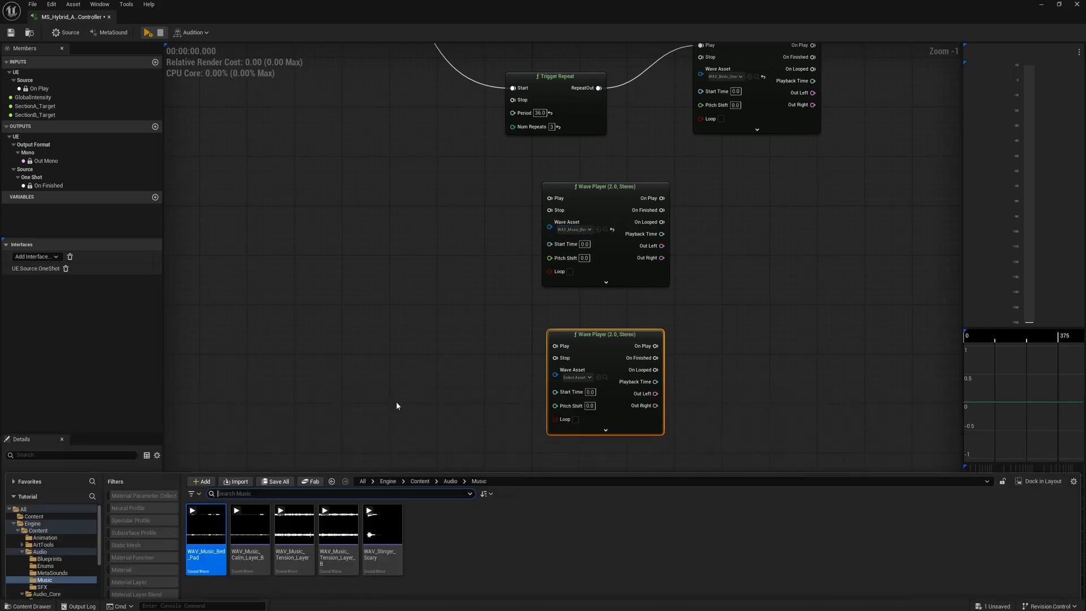
pyautogui.click(291, 462)
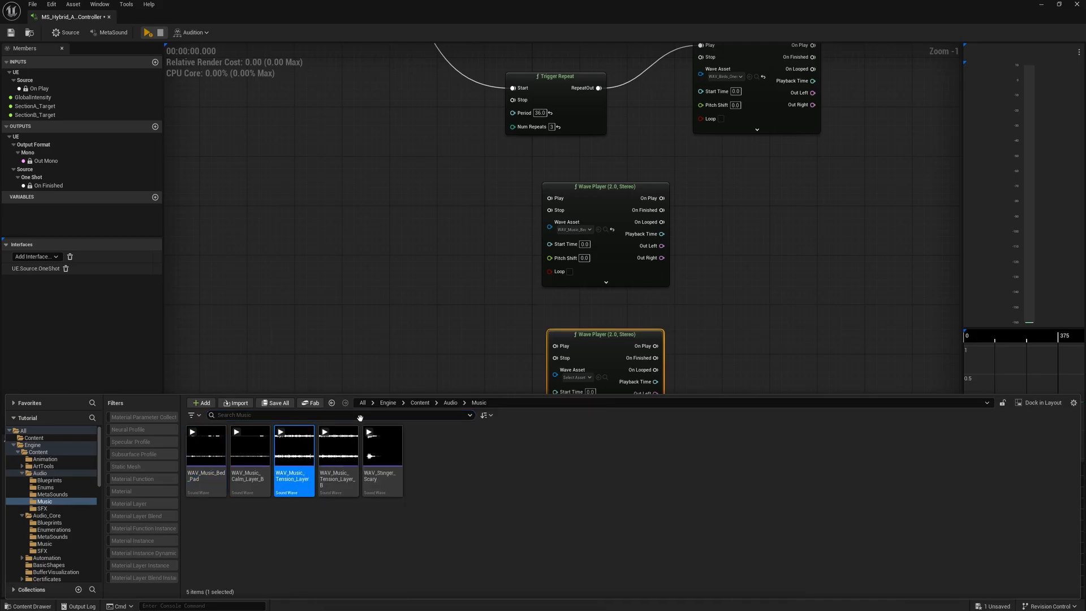
pyautogui.click(599, 377)
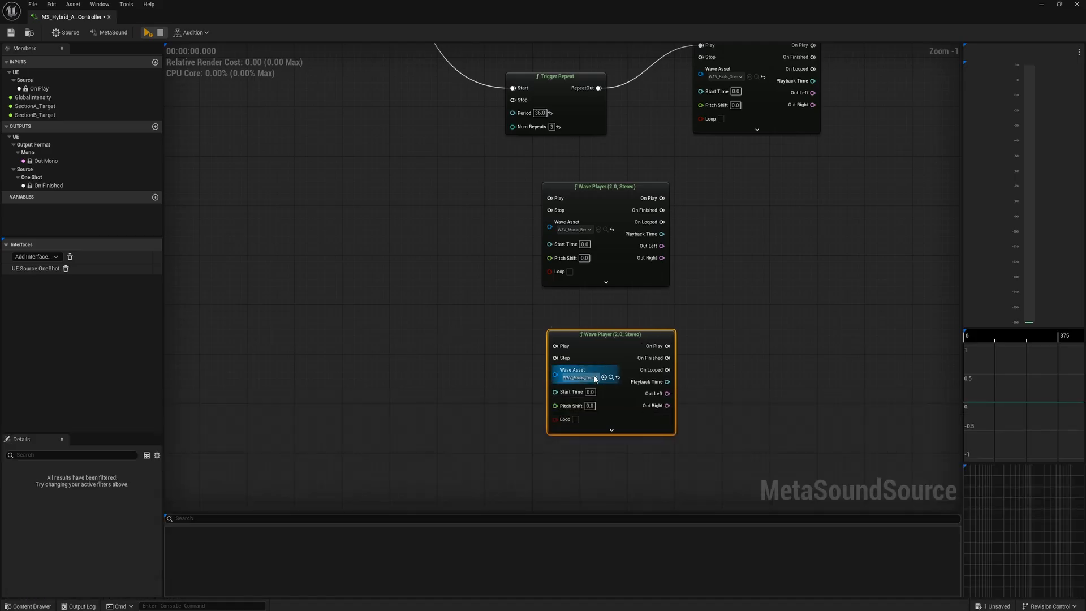
# Enable Loop on both music Wave Players and move the tension layer player closer beneath the bed pad player
pyautogui.click(575, 420)
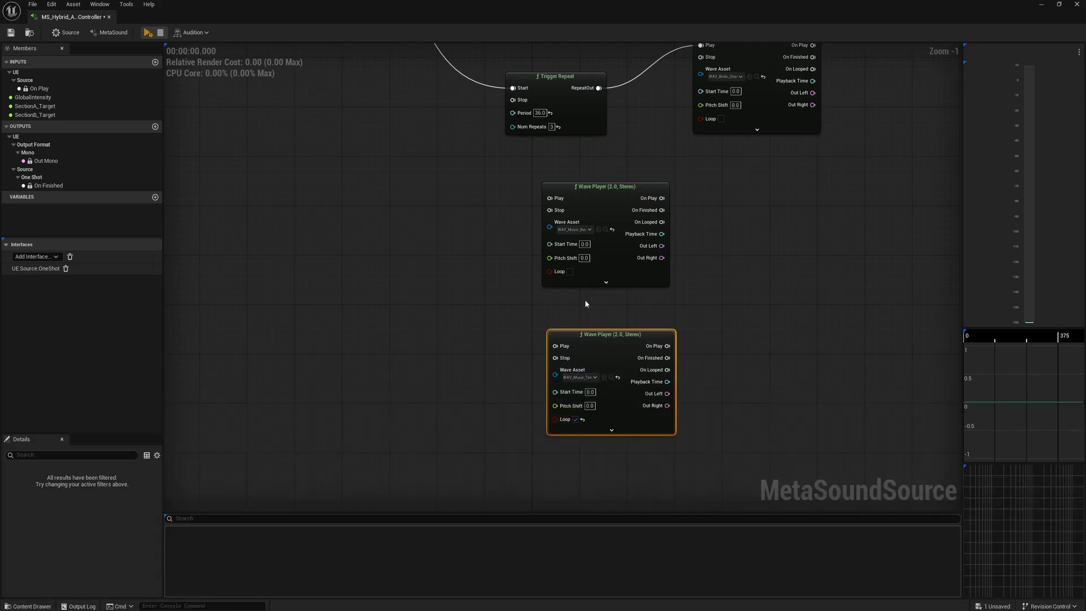
pyautogui.click(571, 272)
pyautogui.moveTo(595, 335); pyautogui.dragTo(586, 309)
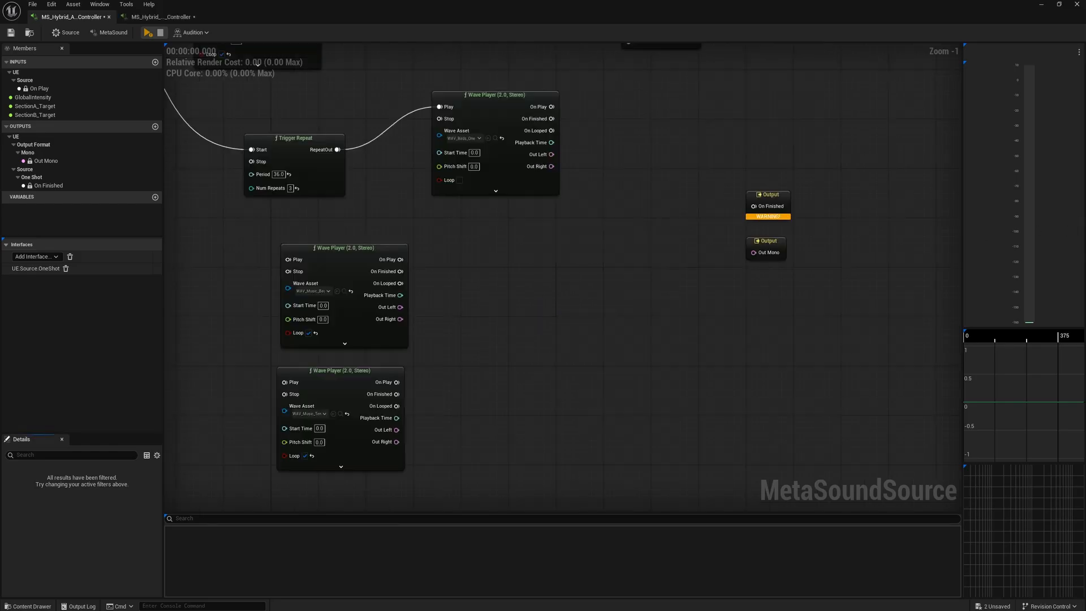
# Change the MetaSound's Output Format to Stereo
pyautogui.click(113, 32)
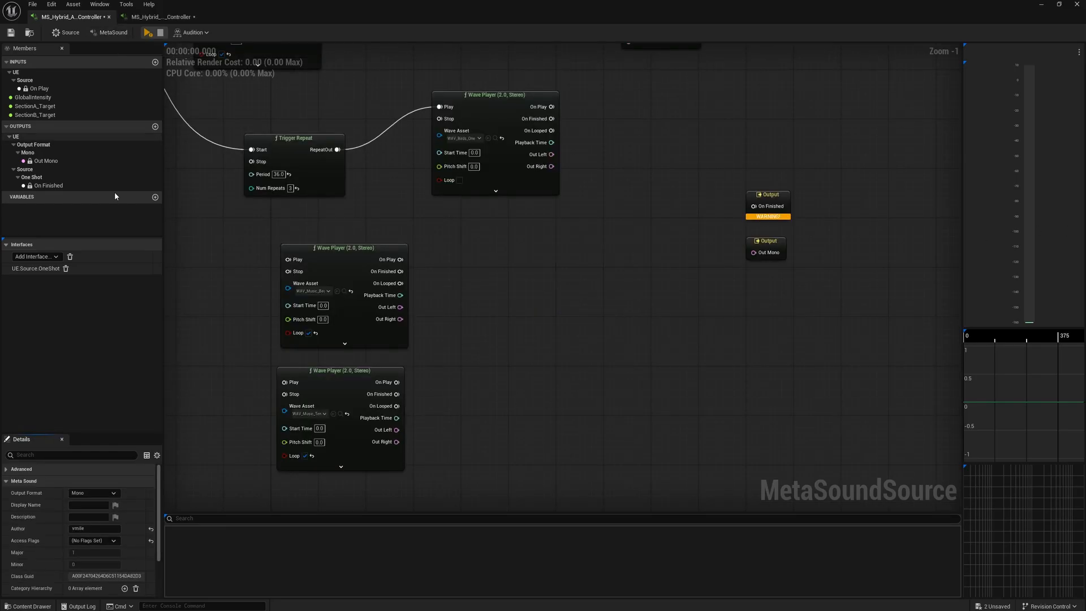
pyautogui.click(112, 494)
pyautogui.click(85, 505)
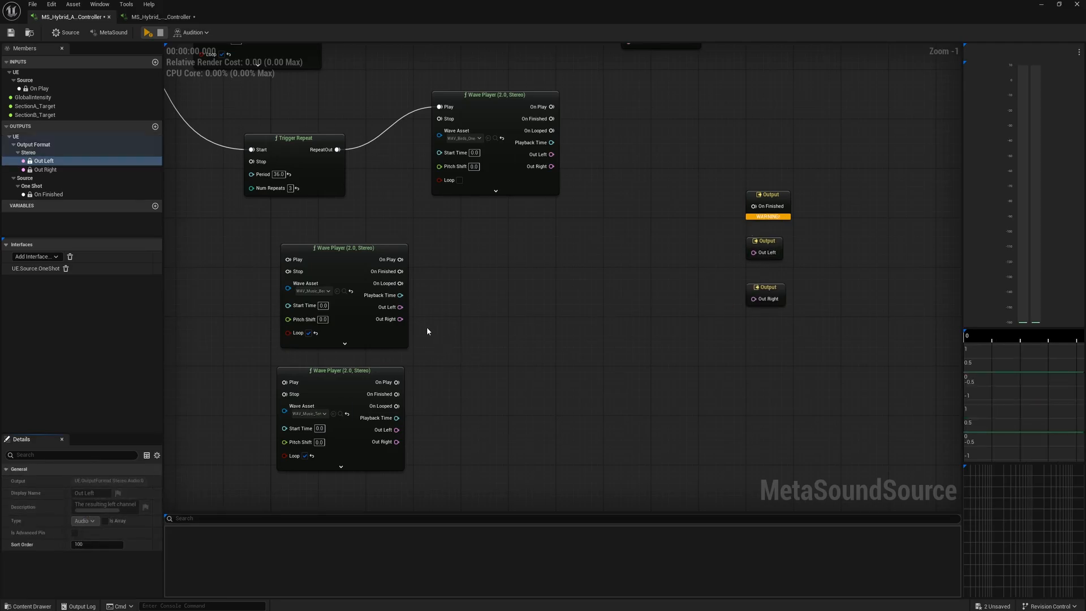
# Add a Stereo Mixer (5) node between the music Wave Players and the output nodes
pyautogui.moveTo(400, 307); pyautogui.dragTo(686, 267)
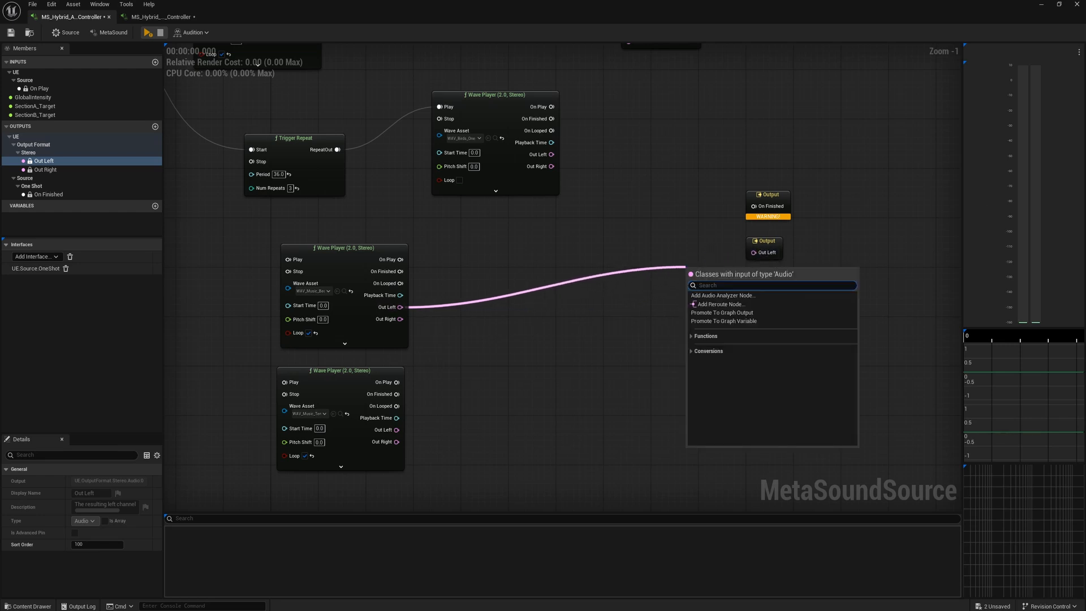
pyautogui.press('Escape')
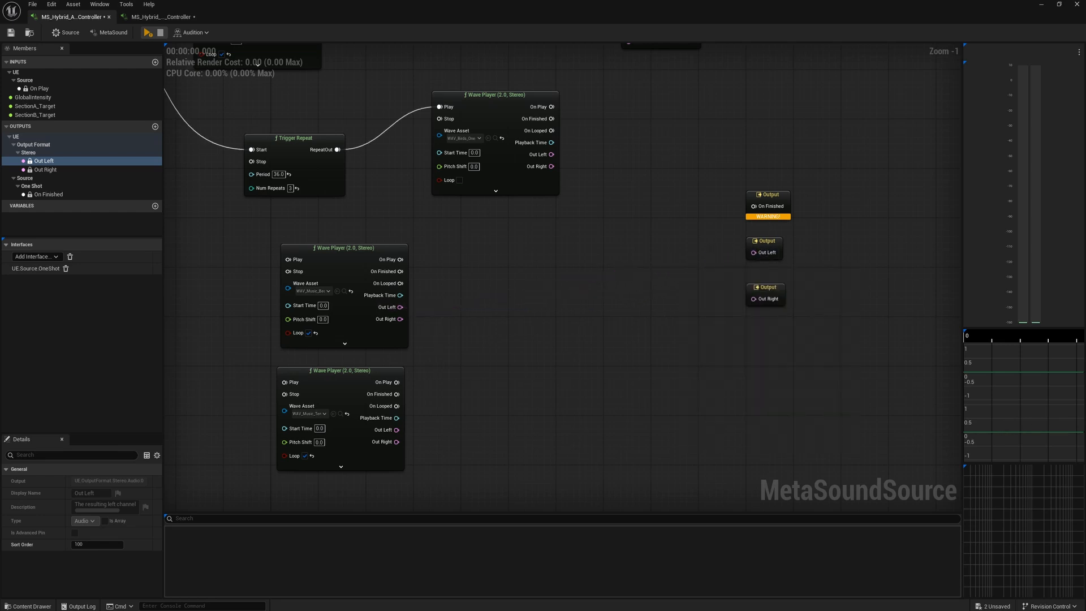
pyautogui.rightClick(622, 293)
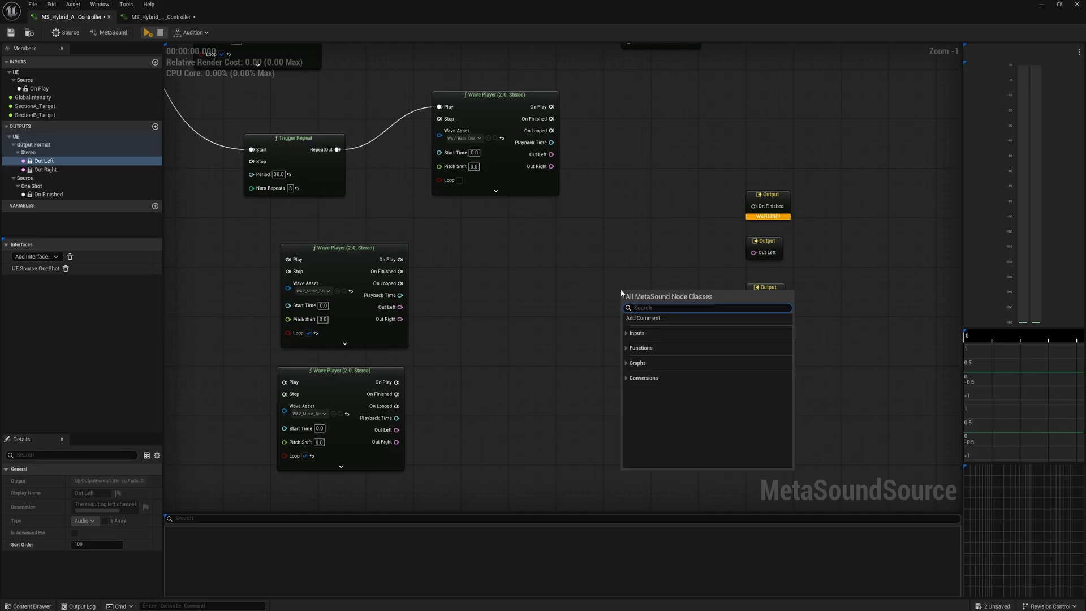
pyautogui.write('stereo mo')
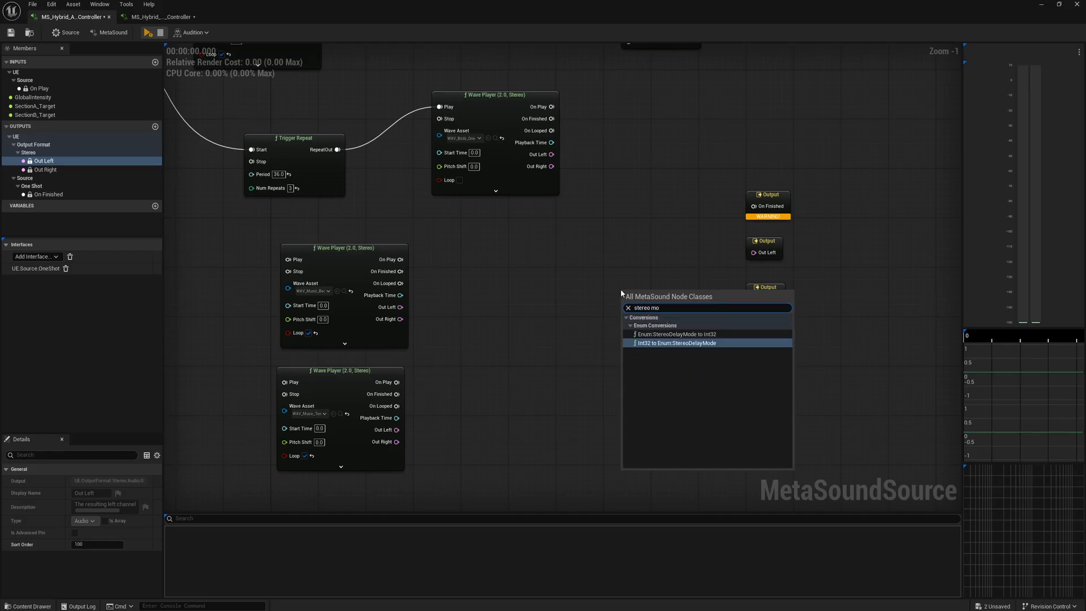
pyautogui.press('BackSpace')
pyautogui.write('i')
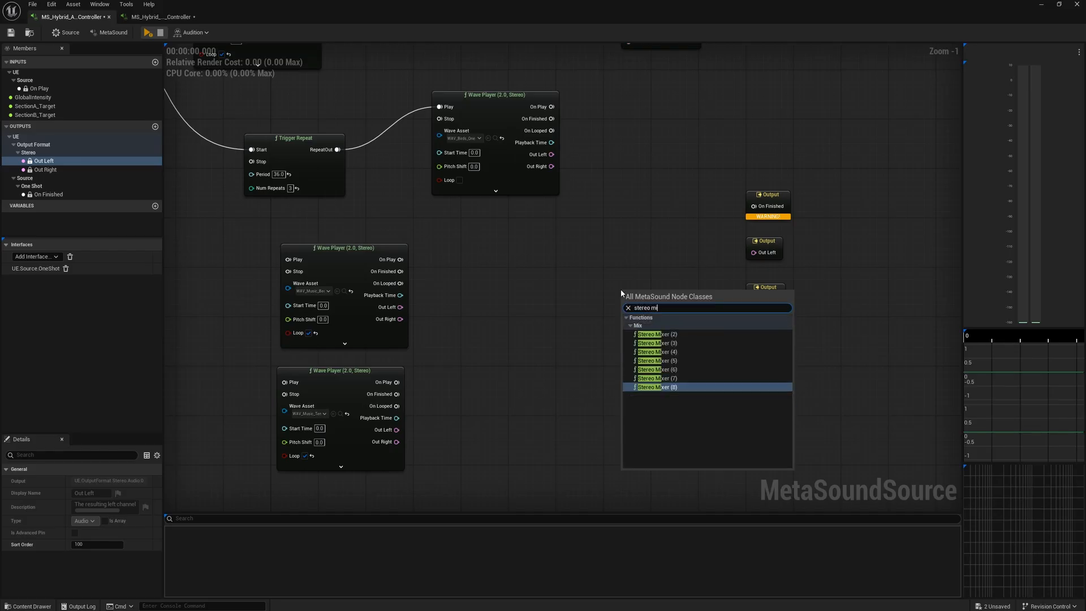
pyautogui.click(660, 360)
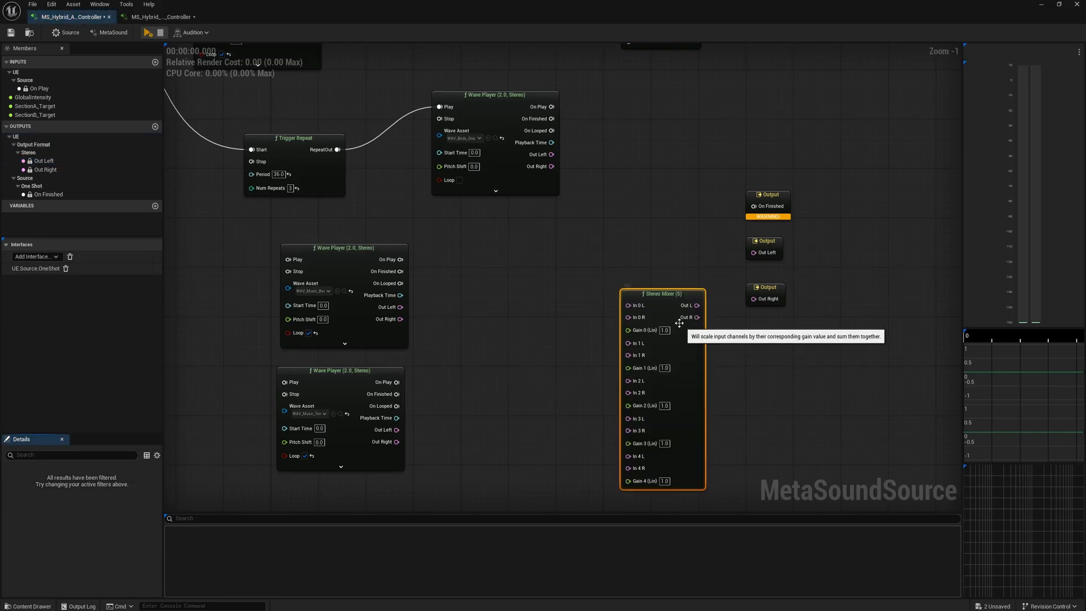
# Arrange the Stereo Mixer below the On Finished output, with the Out Left and Out Right outputs to its right
pyautogui.moveTo(698, 295); pyautogui.dragTo(725, 235)
pyautogui.moveTo(799, 238); pyautogui.dragTo(742, 299)
pyautogui.moveTo(766, 243); pyautogui.dragTo(880, 231)
pyautogui.moveTo(710, 241); pyautogui.dragTo(773, 235)
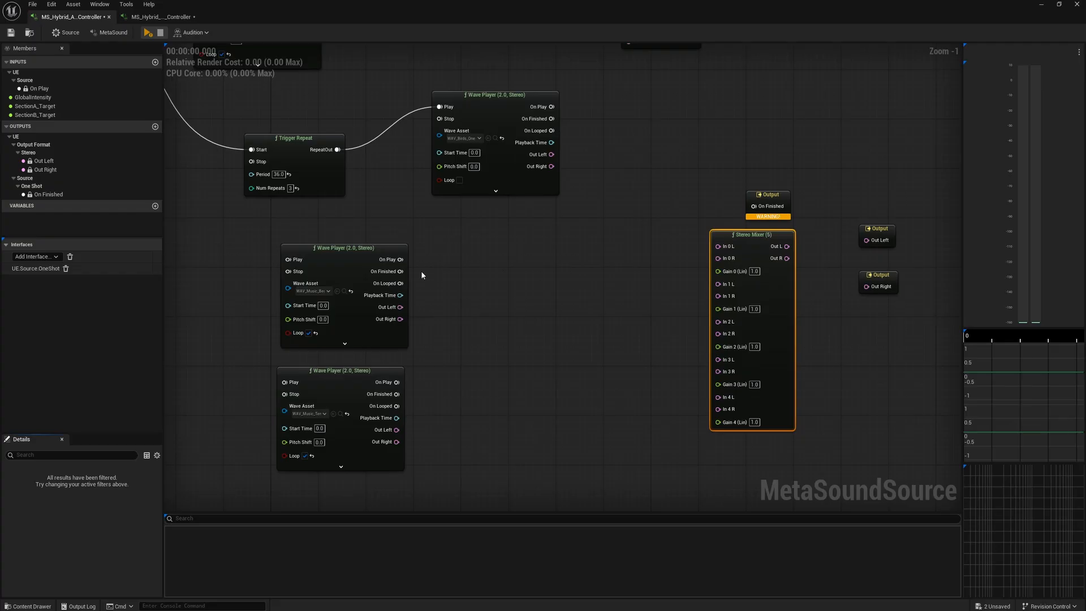
# Connect the bed pad player's stereo outputs to the mixer's In 3 L/R, and the mixer's Out L/R to Out Left and Out Right
pyautogui.moveTo(400, 307); pyautogui.dragTo(717, 365)
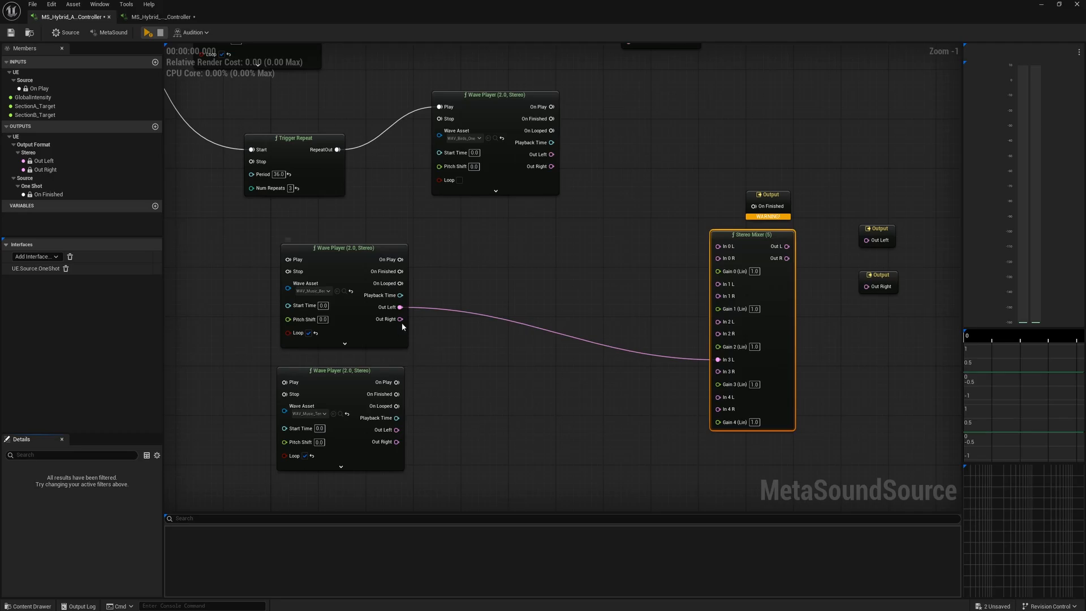
pyautogui.moveTo(401, 320); pyautogui.dragTo(715, 374)
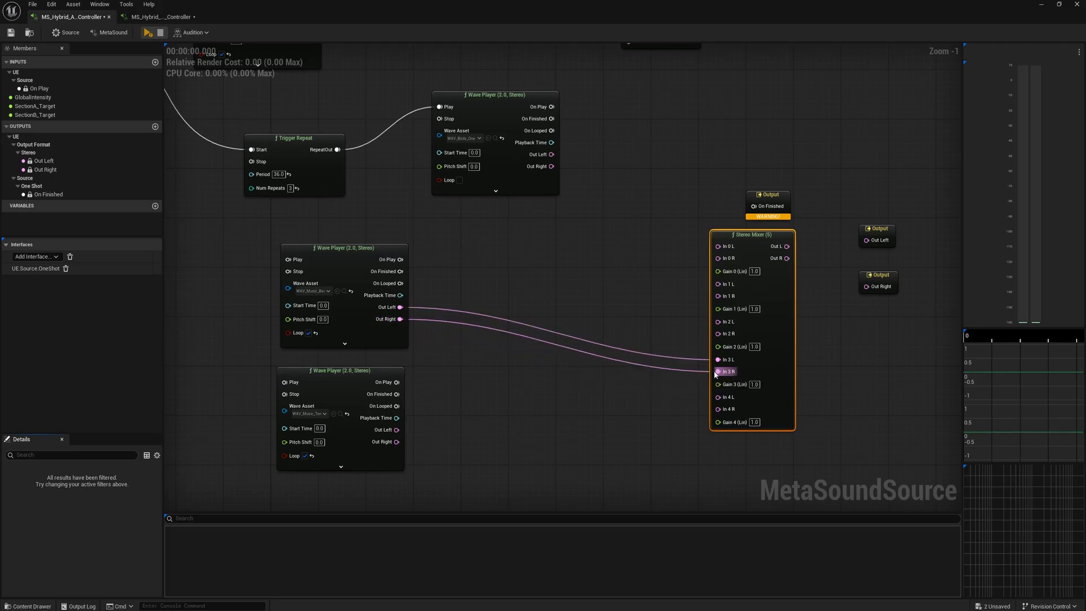
pyautogui.moveTo(787, 246); pyautogui.dragTo(865, 241)
pyautogui.moveTo(787, 258); pyautogui.dragTo(867, 286)
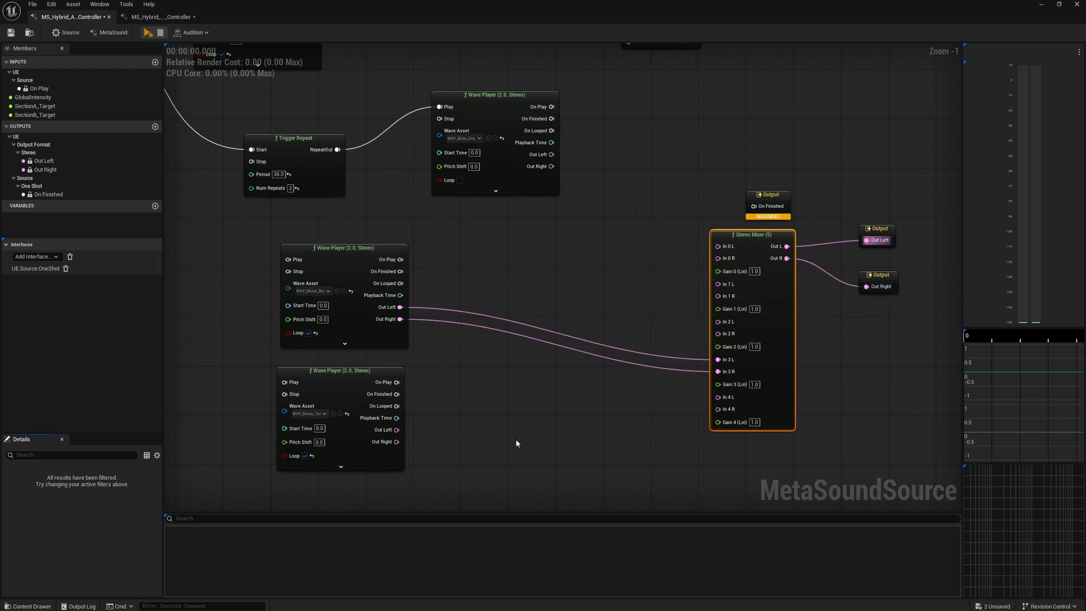
# Add a Crossfade (Audio, 2) node beside the tension layer player and connect the player's Out Left to its In 1
pyautogui.moveTo(513, 441); pyautogui.dragTo(497, 333, button='right')
pyautogui.rightClick(497, 333)
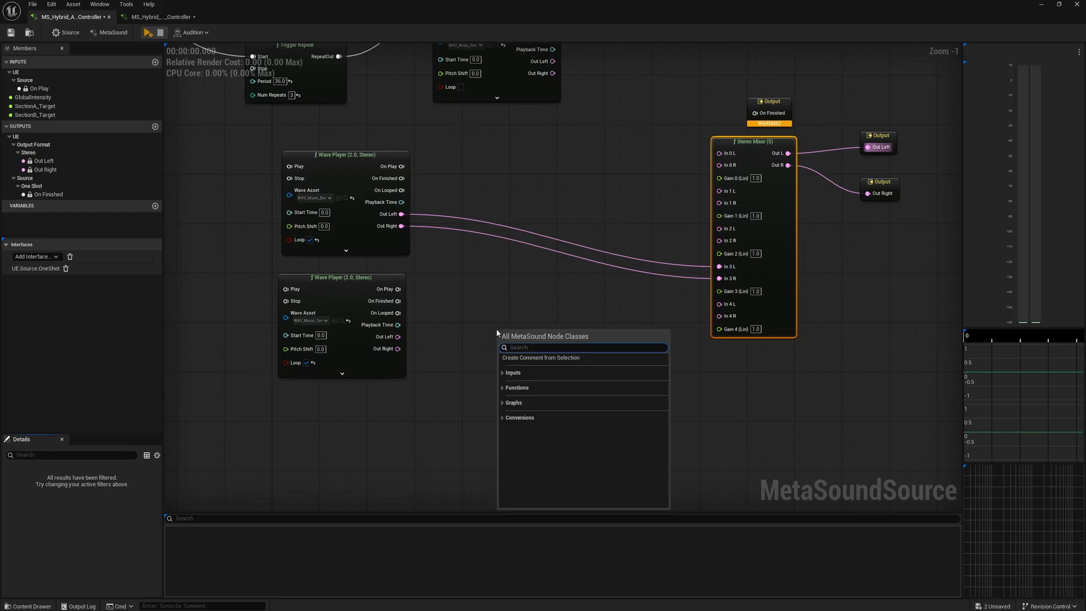
pyautogui.write('crossfade')
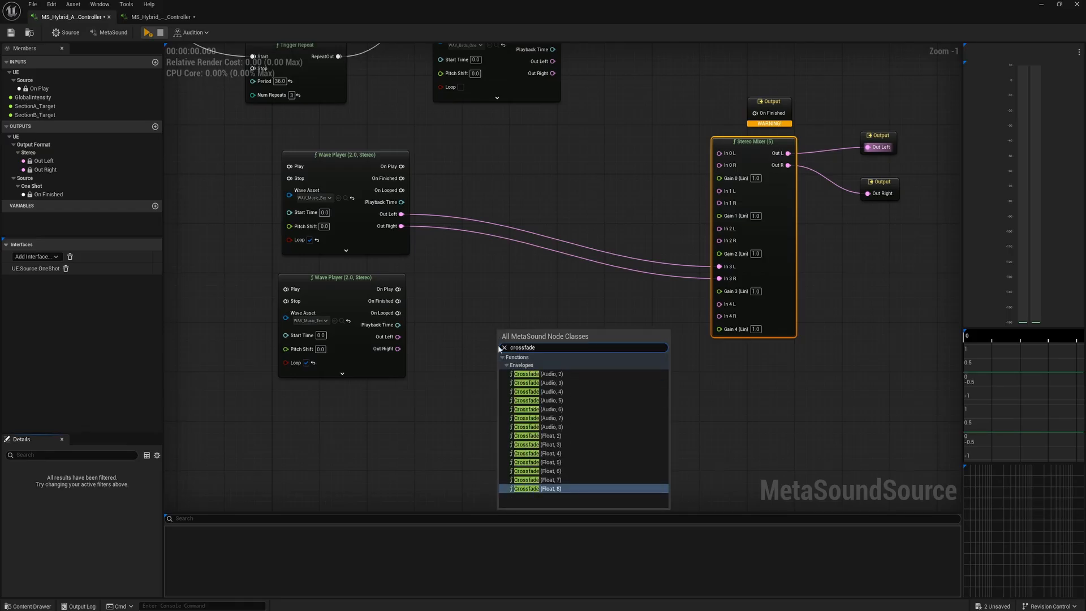
pyautogui.click(534, 374)
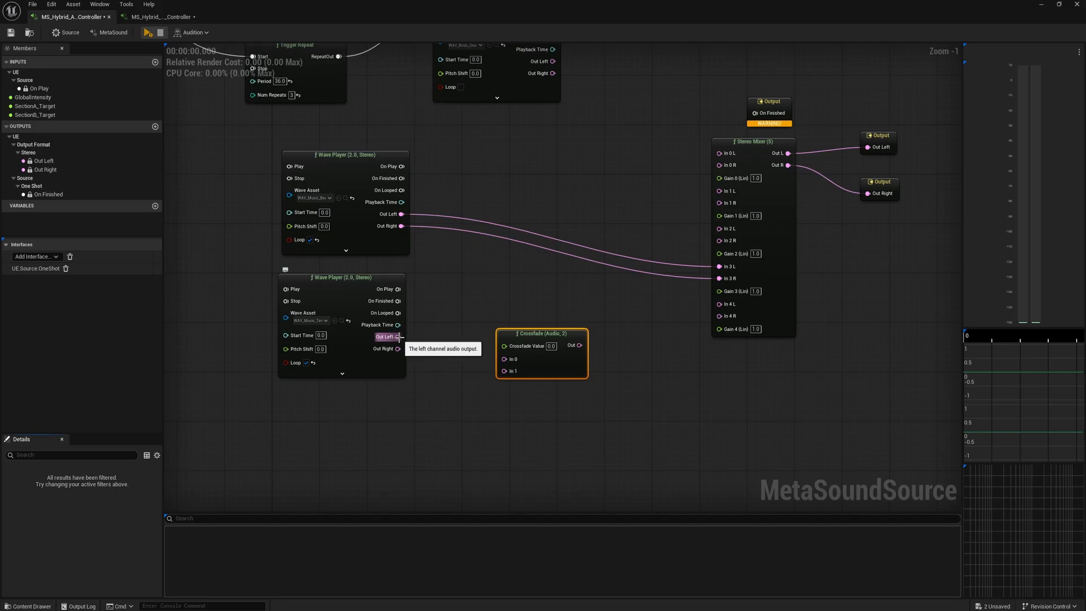
pyautogui.moveTo(398, 337); pyautogui.dragTo(504, 372)
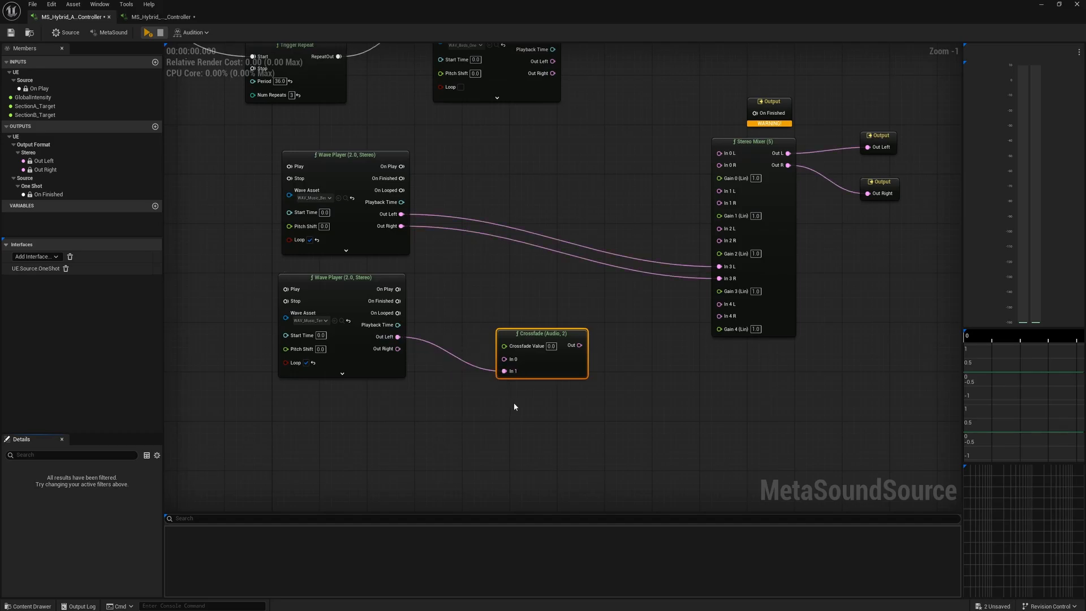
# Add a second Crossfade (Audio, 2) directly below the first and connect the tension layer player's Out Right to its In 1
pyautogui.rightClick(514, 404)
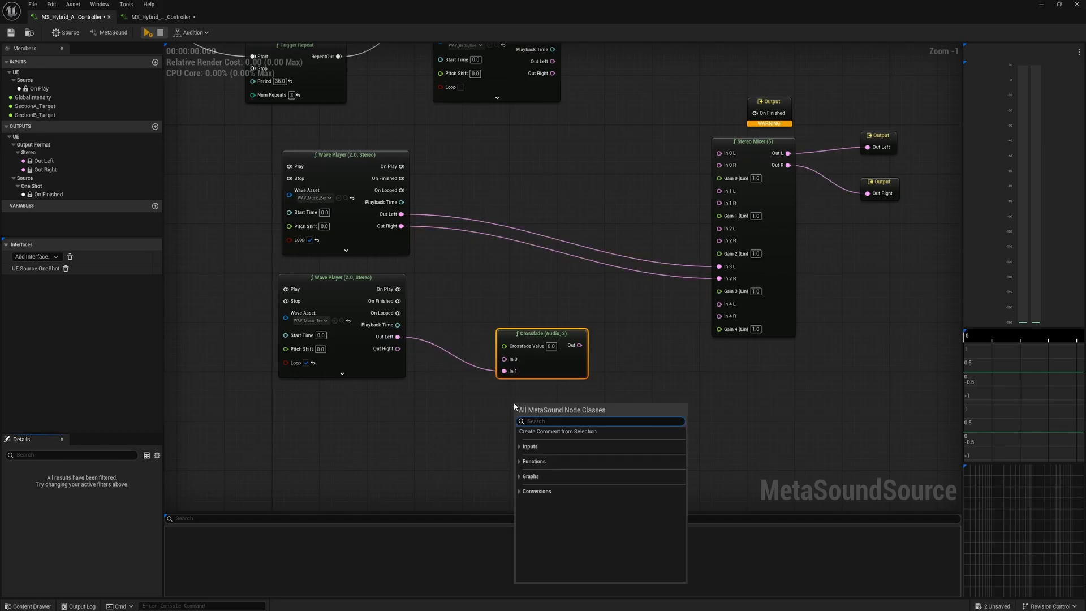
pyautogui.write('crossfade')
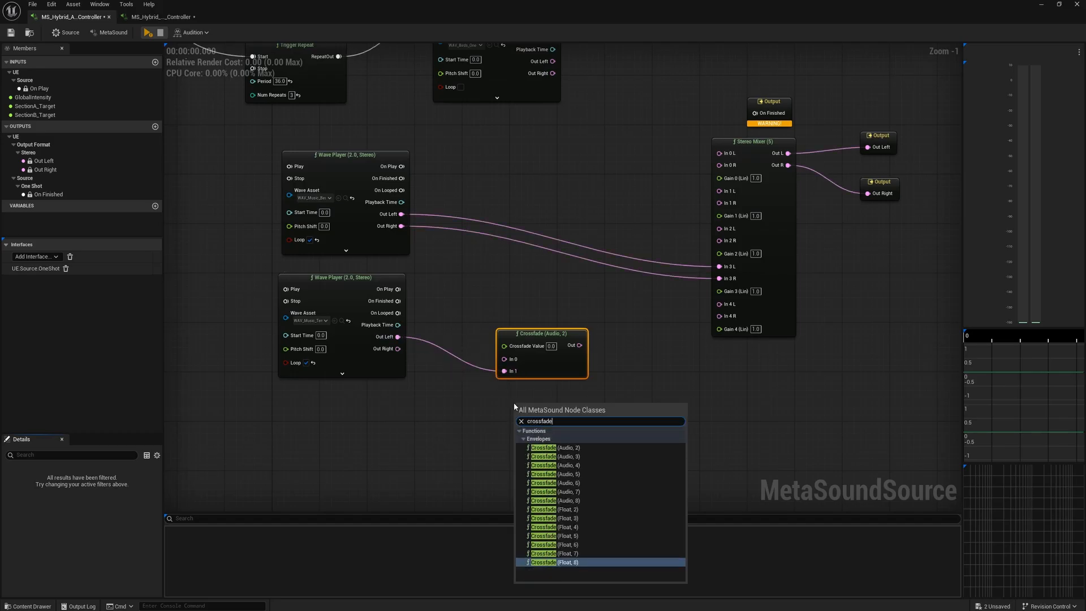
pyautogui.click(573, 450)
pyautogui.moveTo(540, 404); pyautogui.dragTo(523, 391)
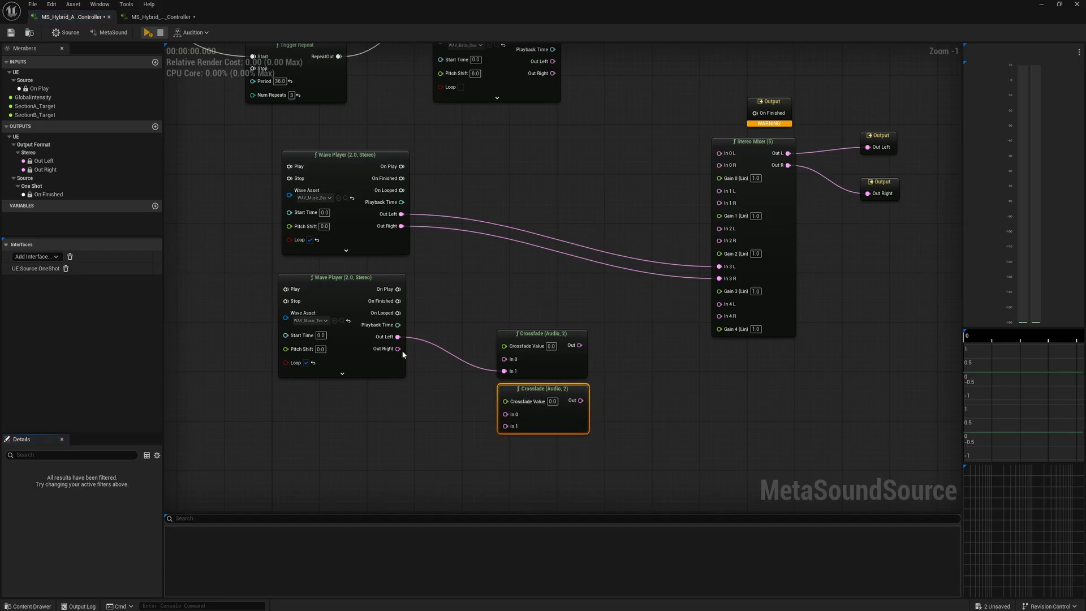
pyautogui.moveTo(400, 350); pyautogui.dragTo(506, 426)
# Connect the upper music Crossfade's Out to the mixer's In 4 L and the lower one's Out to In 4 R
pyautogui.moveTo(591, 293); pyautogui.dragTo(584, 303, button='right')
pyautogui.moveTo(565, 429); pyautogui.dragTo(599, 320, button='right')
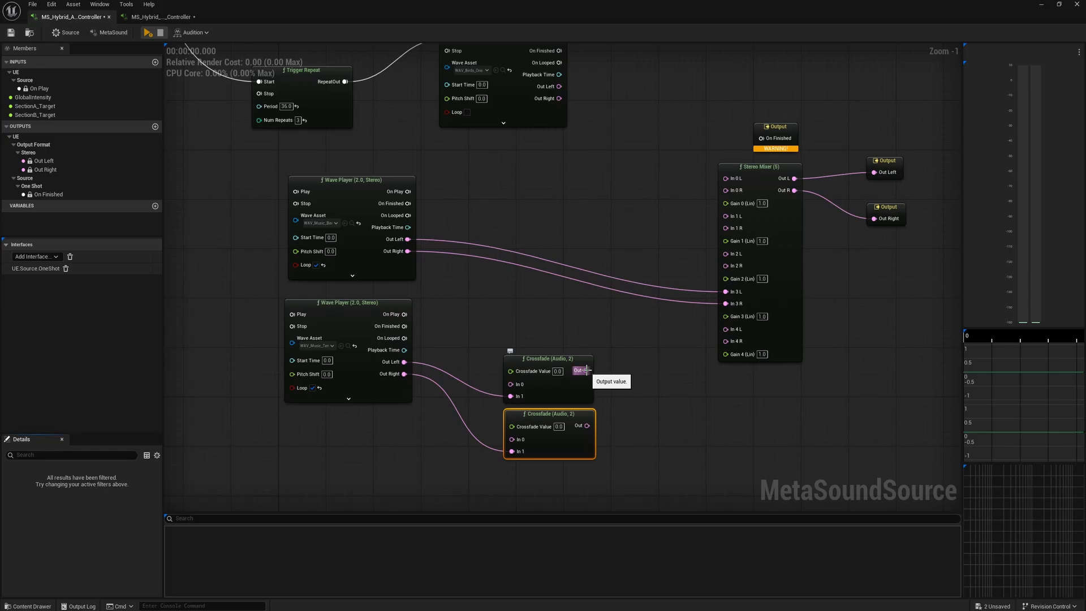
pyautogui.moveTo(586, 370); pyautogui.dragTo(726, 330)
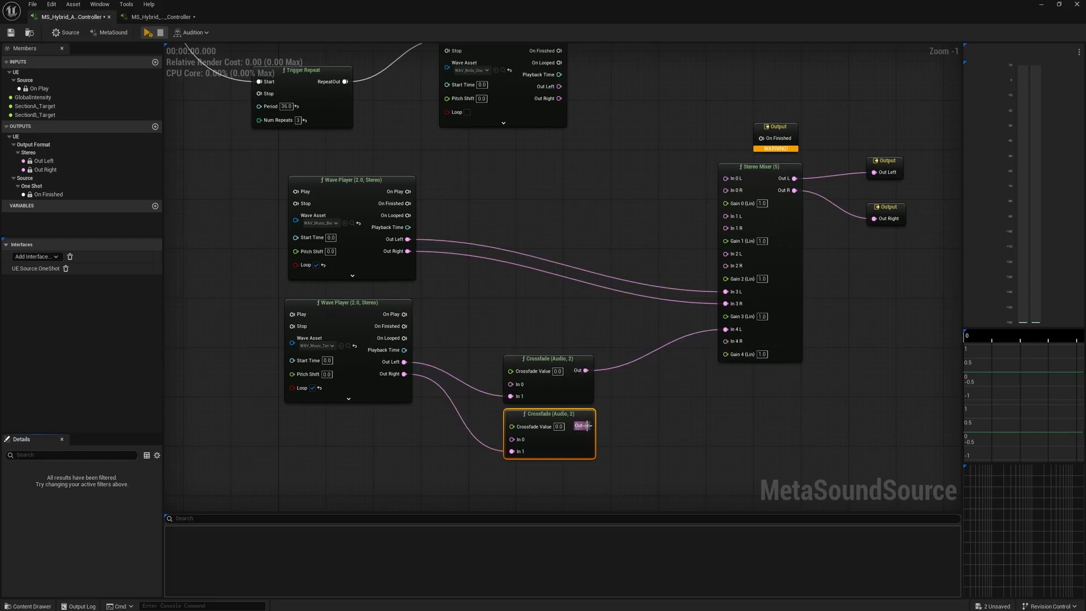
pyautogui.moveTo(587, 426); pyautogui.dragTo(726, 341)
# Connect the InterpTo node's Value output to the Crossfade Value of both tension layer Crossfade nodes
pyautogui.moveTo(651, 207); pyautogui.dragTo(616, 463, button='right')
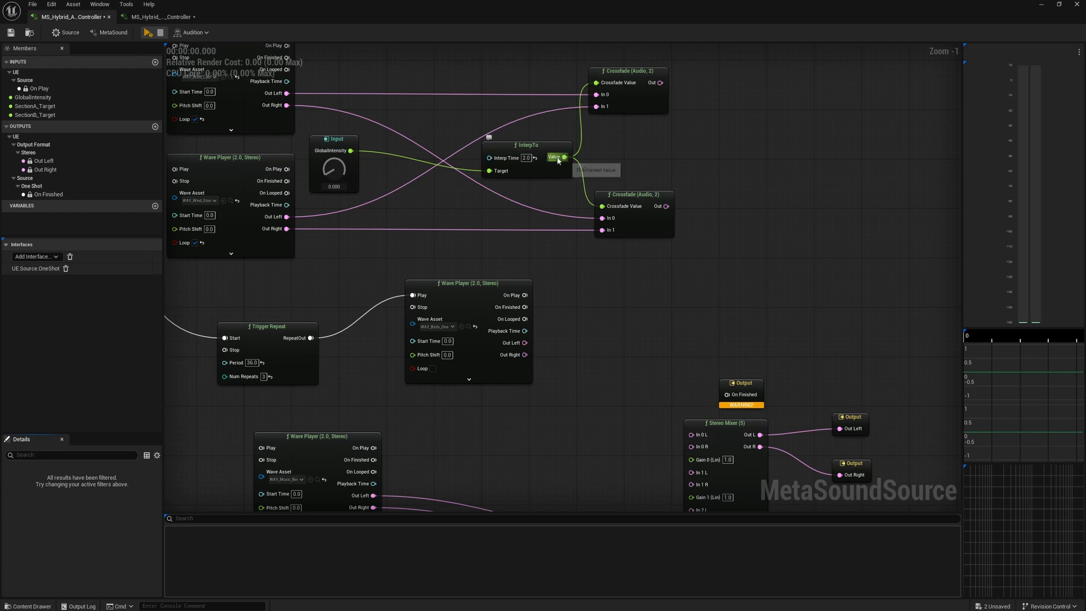
pyautogui.moveTo(565, 157); pyautogui.dragTo(477, 429)
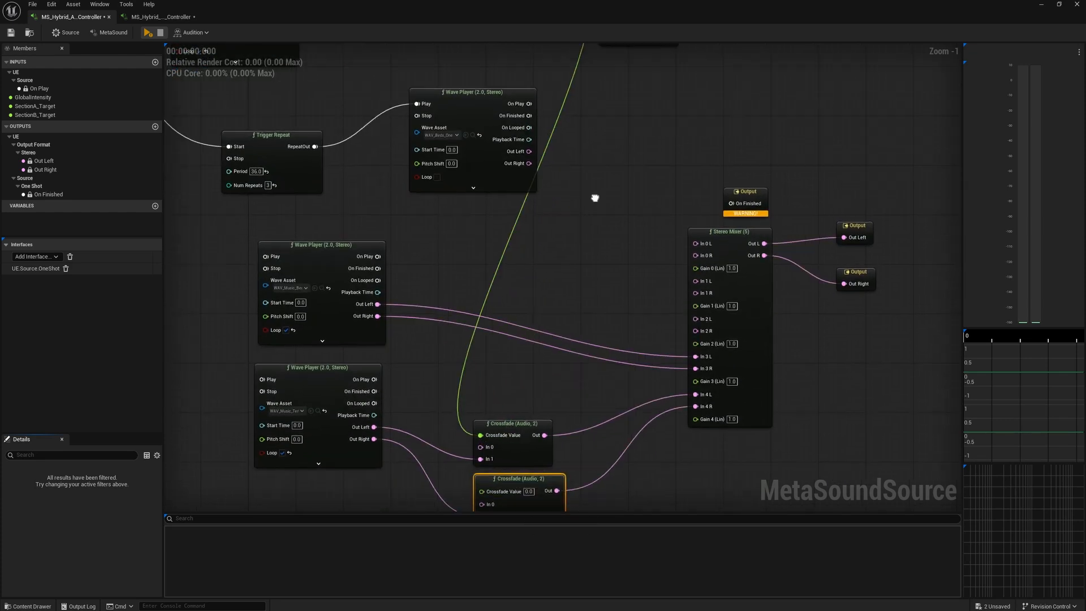
pyautogui.moveTo(594, 194); pyautogui.dragTo(642, 278, button='right')
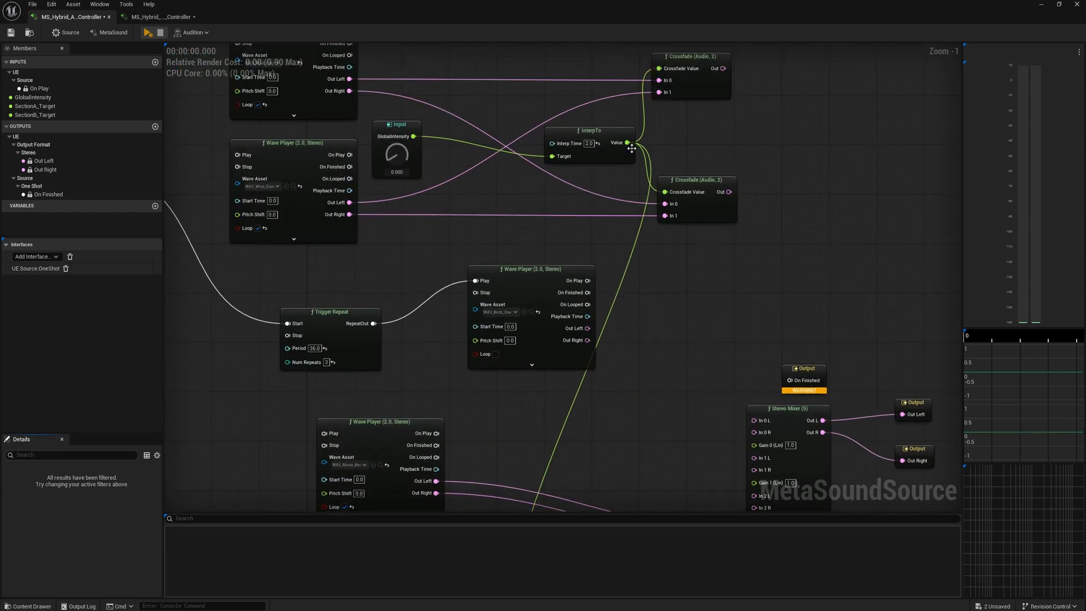
pyautogui.moveTo(628, 143); pyautogui.dragTo(540, 403)
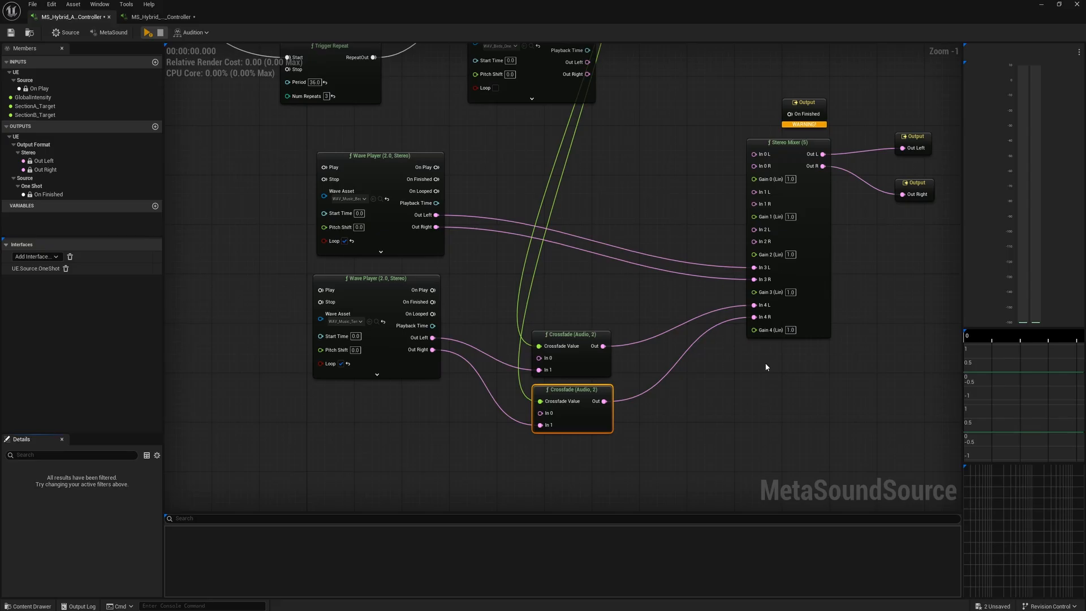
pyautogui.moveTo(766, 367); pyautogui.dragTo(753, 392, button='right')
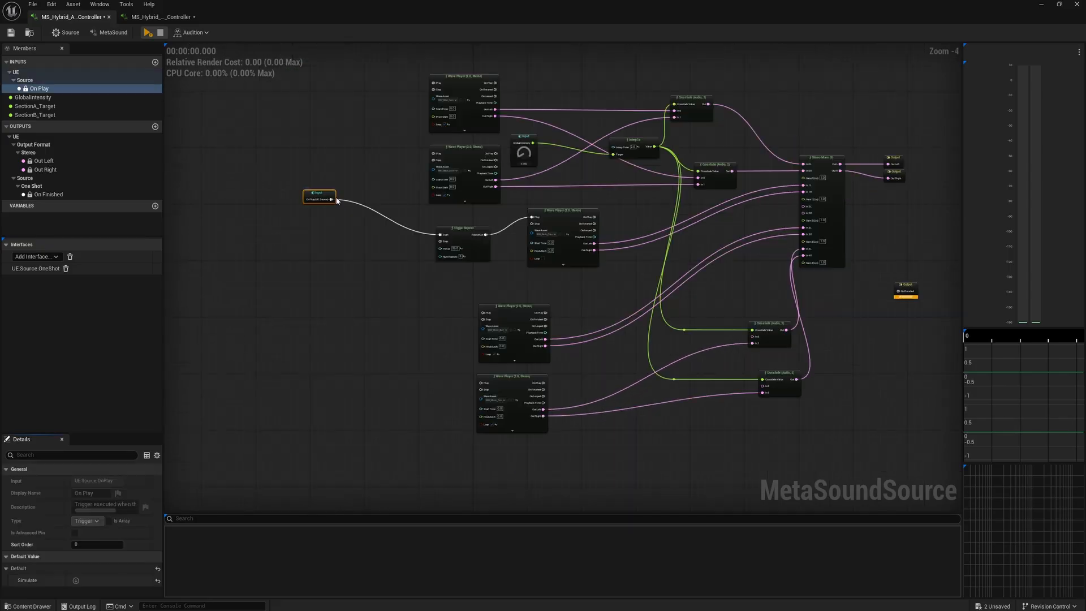
# Connect the On Play trigger to the Play input of both wind players and both music layer players
pyautogui.click(318, 195)
pyautogui.moveTo(332, 200); pyautogui.dragTo(431, 84)
pyautogui.moveTo(332, 200); pyautogui.dragTo(433, 154)
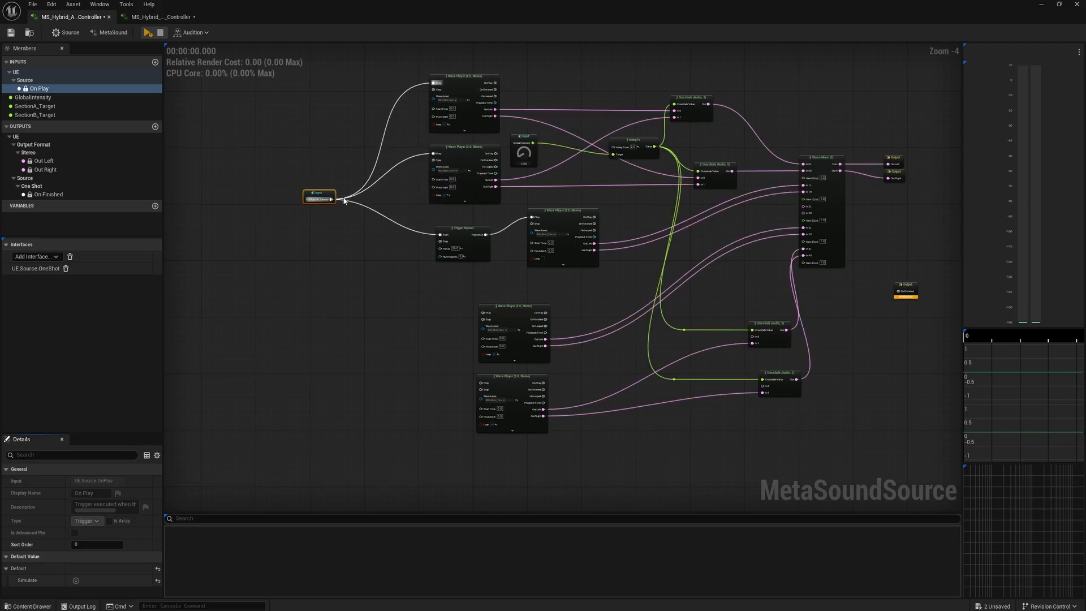
pyautogui.moveTo(332, 199); pyautogui.dragTo(482, 313)
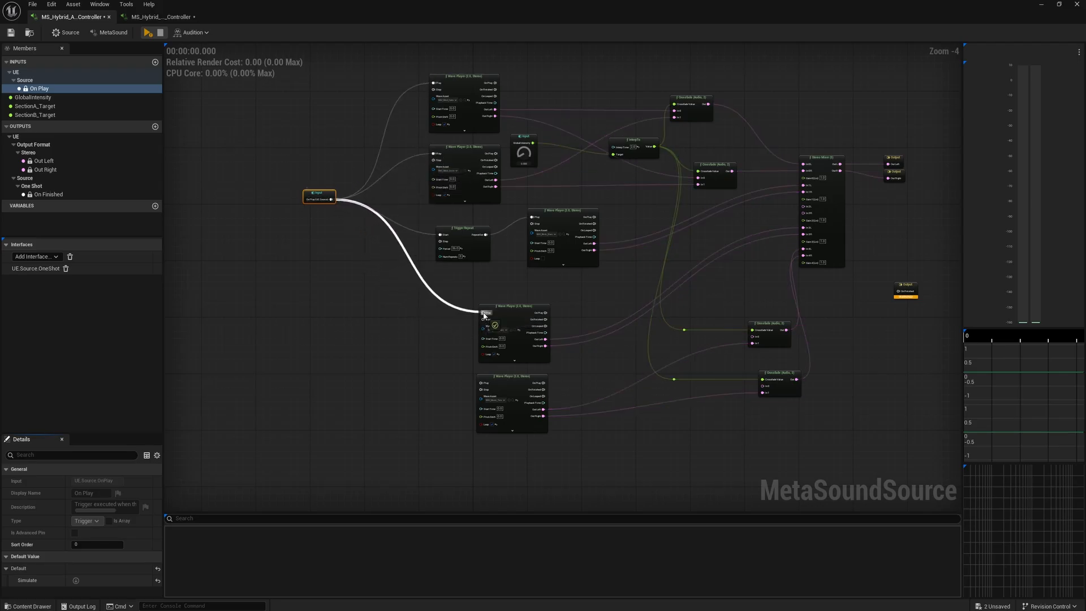
pyautogui.moveTo(332, 200); pyautogui.dragTo(480, 383)
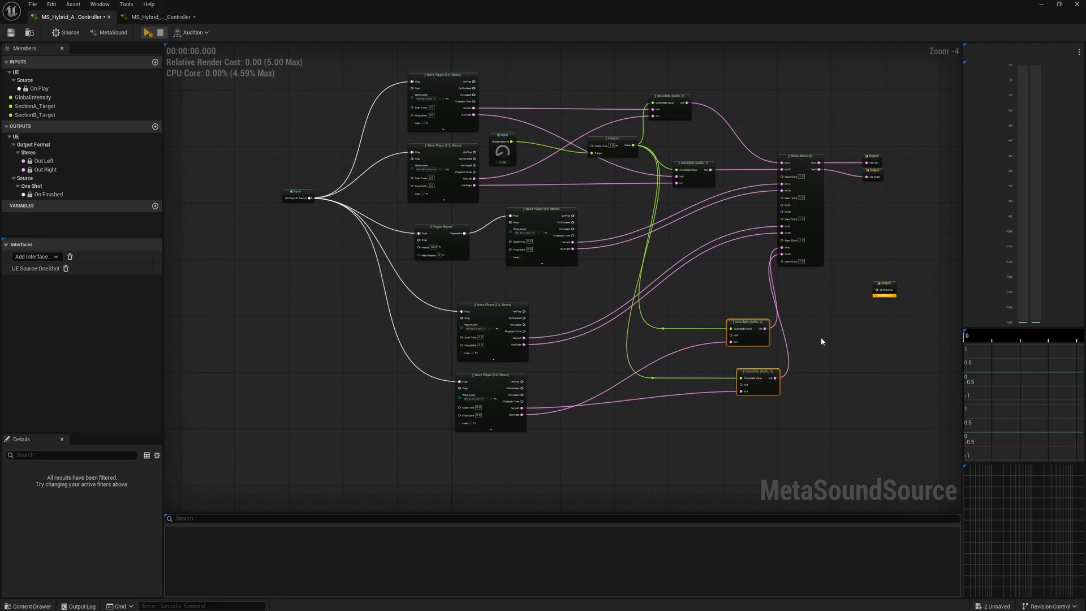
# Move the two stereo output nodes and the mixer node farther from the Crossfade nodes to space out the graph
pyautogui.moveTo(811, 161); pyautogui.dragTo(912, 157)
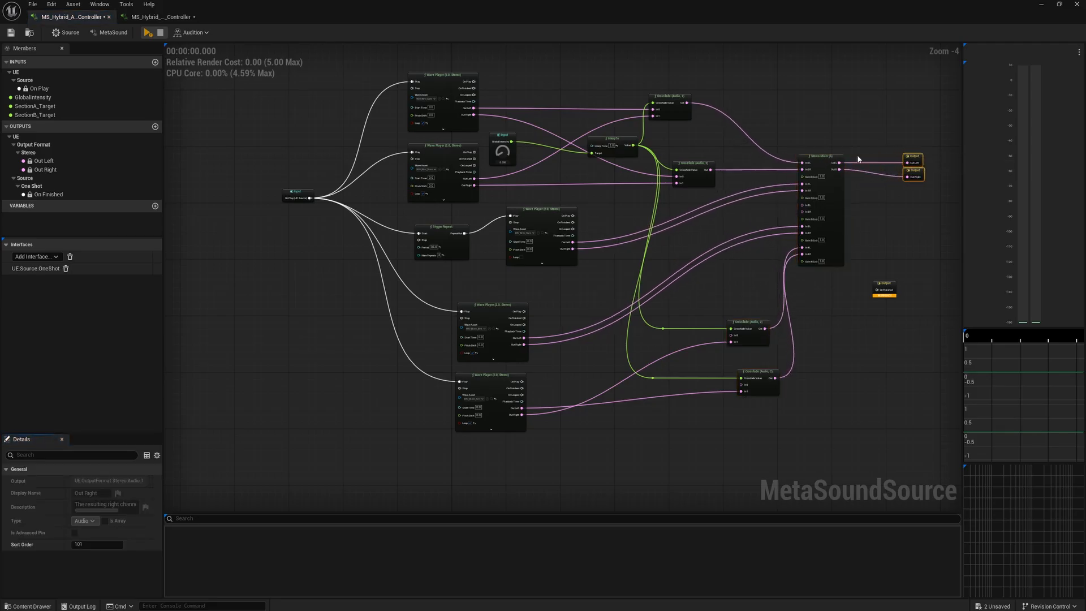
pyautogui.moveTo(824, 158); pyautogui.dragTo(851, 158)
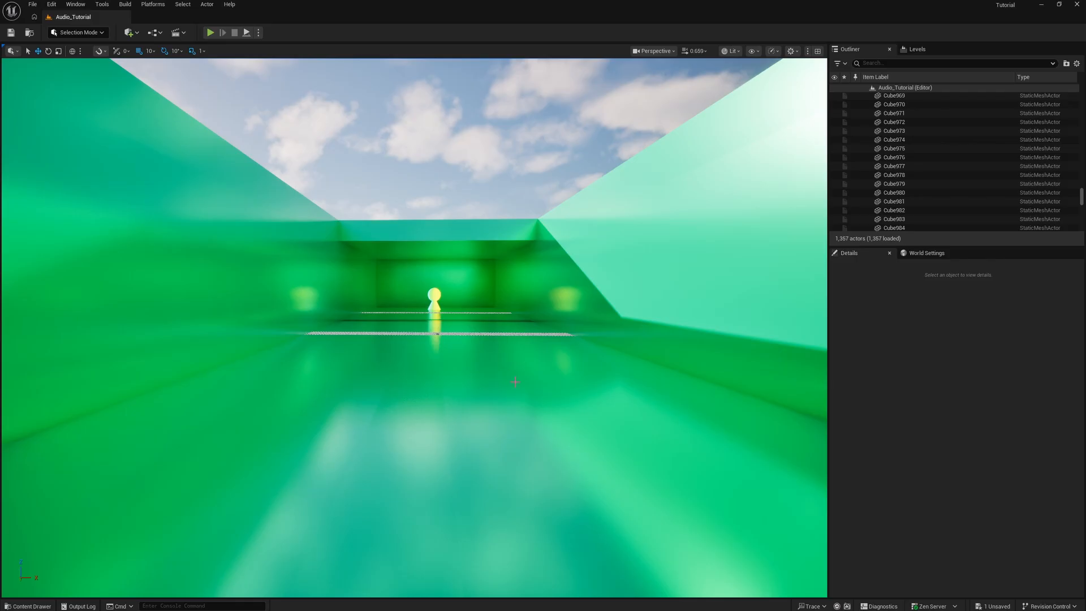
# In the level editor, create an Enumeration asset named E_AudioState in the Audio/Enums folder
pyautogui.moveTo(360, 482); pyautogui.dragTo(367, 479, button='right')
pyautogui.hotkey('ctrl', 'space')
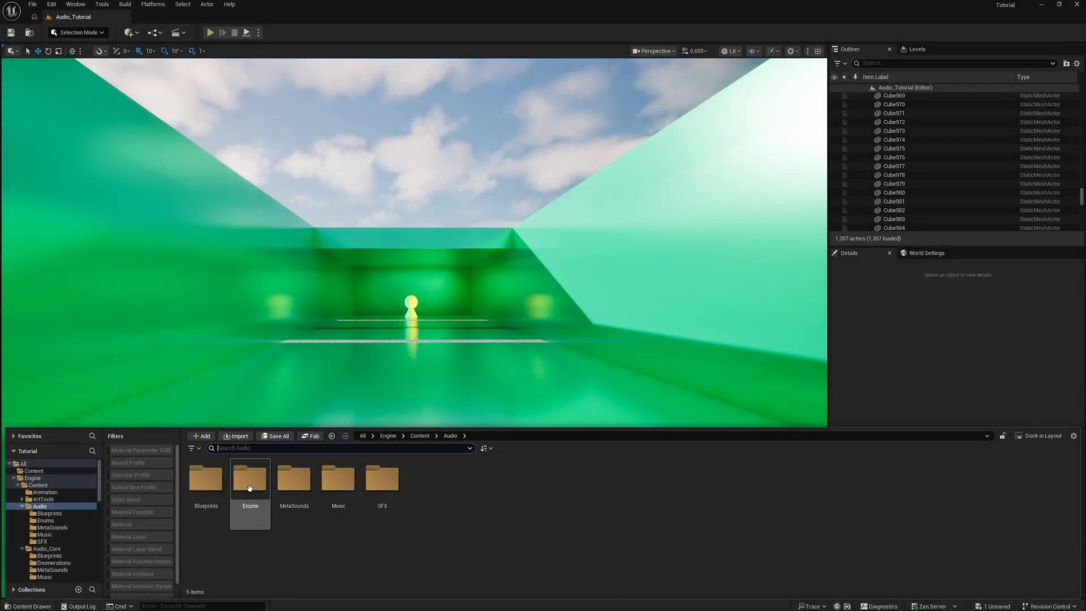
pyautogui.doubleClick(250, 487)
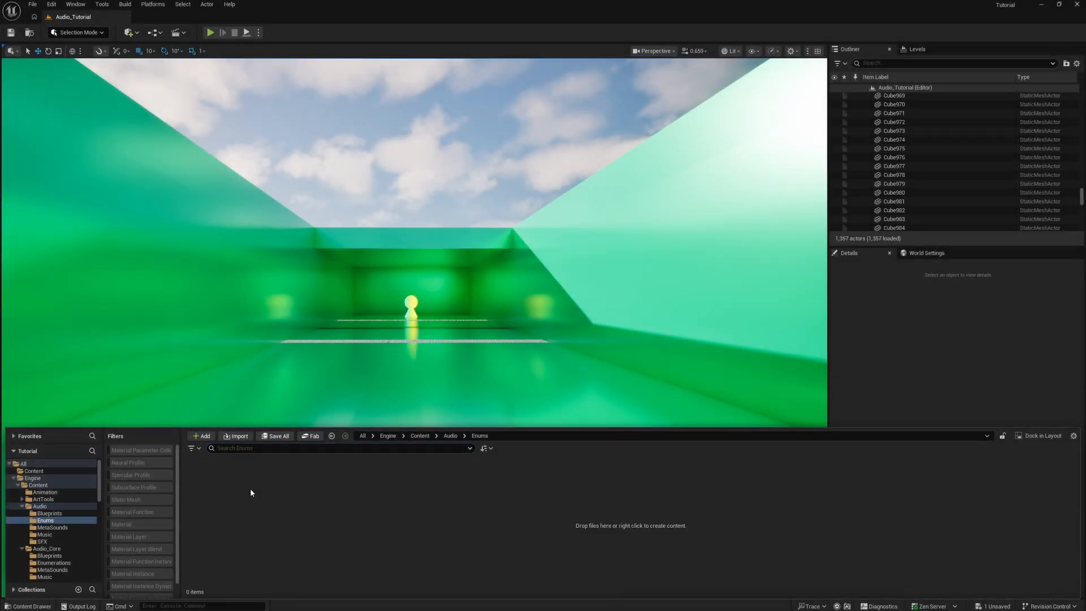
pyautogui.rightClick(244, 485)
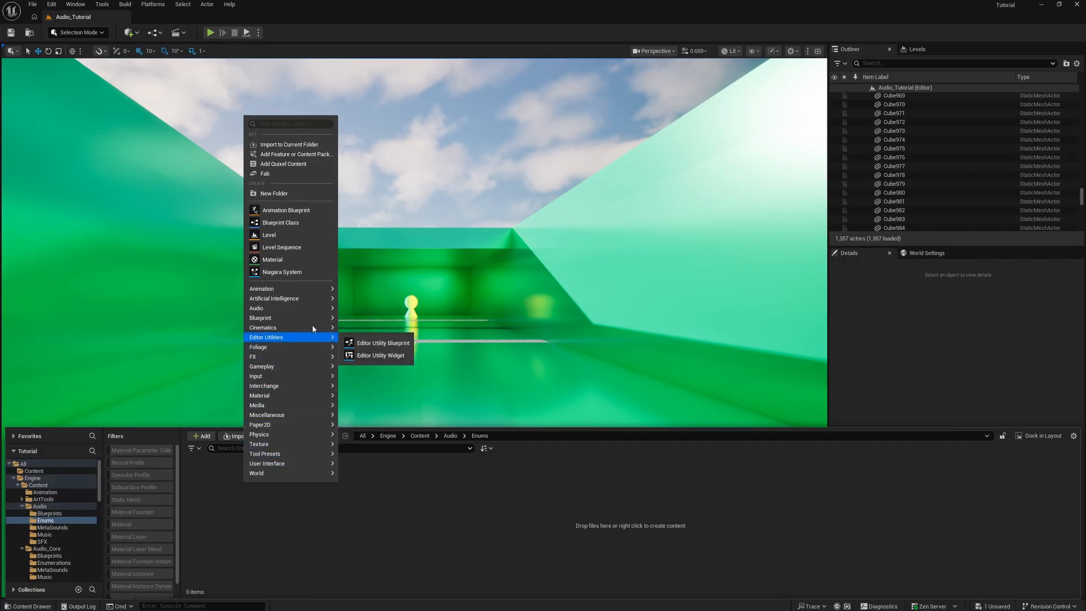
pyautogui.moveTo(328, 320)
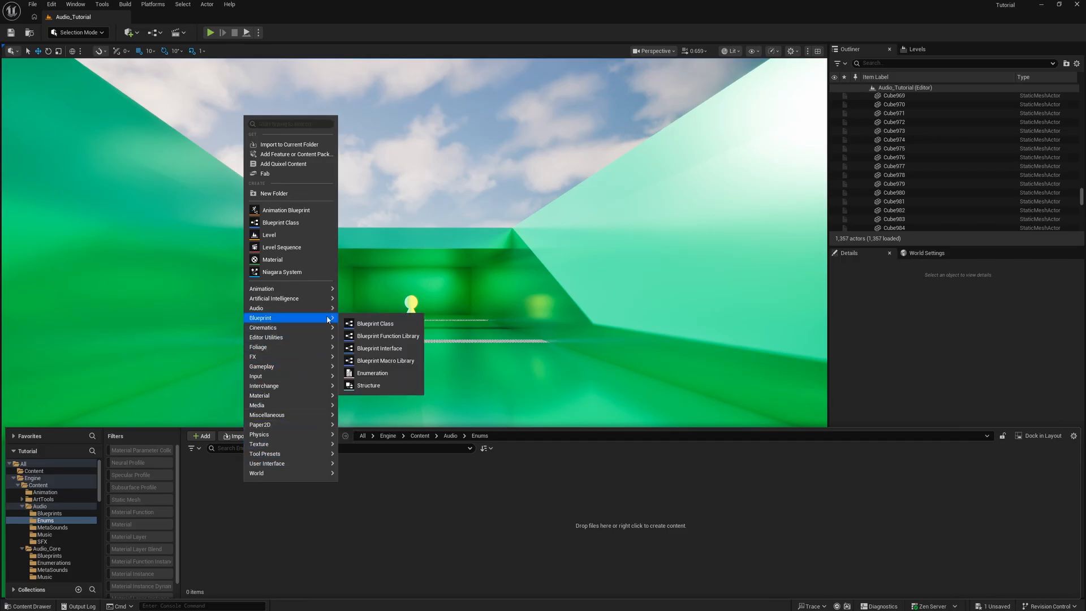
pyautogui.click(372, 373)
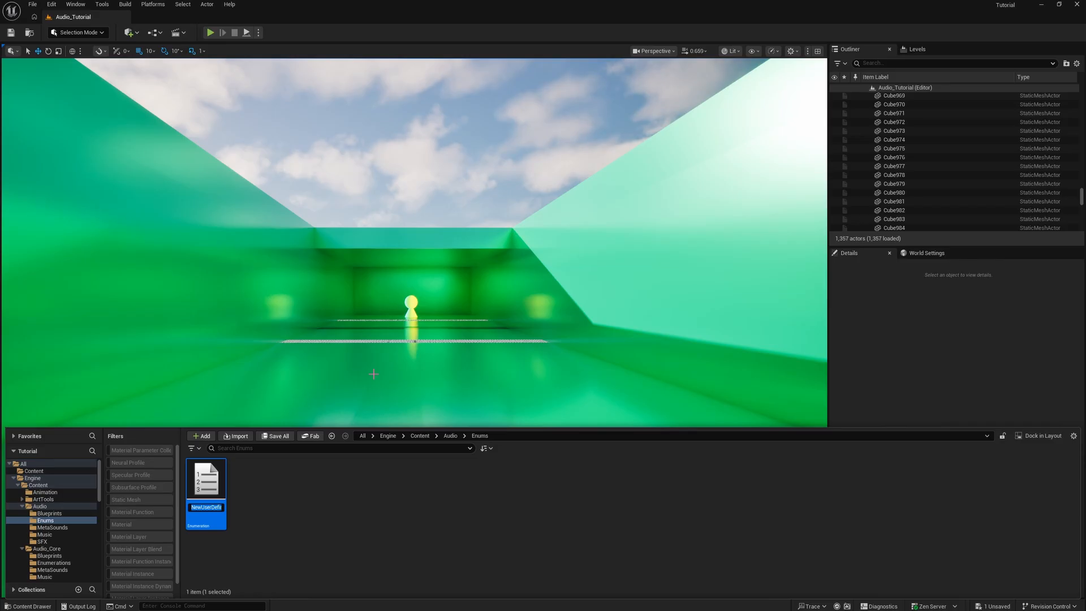
pyautogui.write('E_Audio')
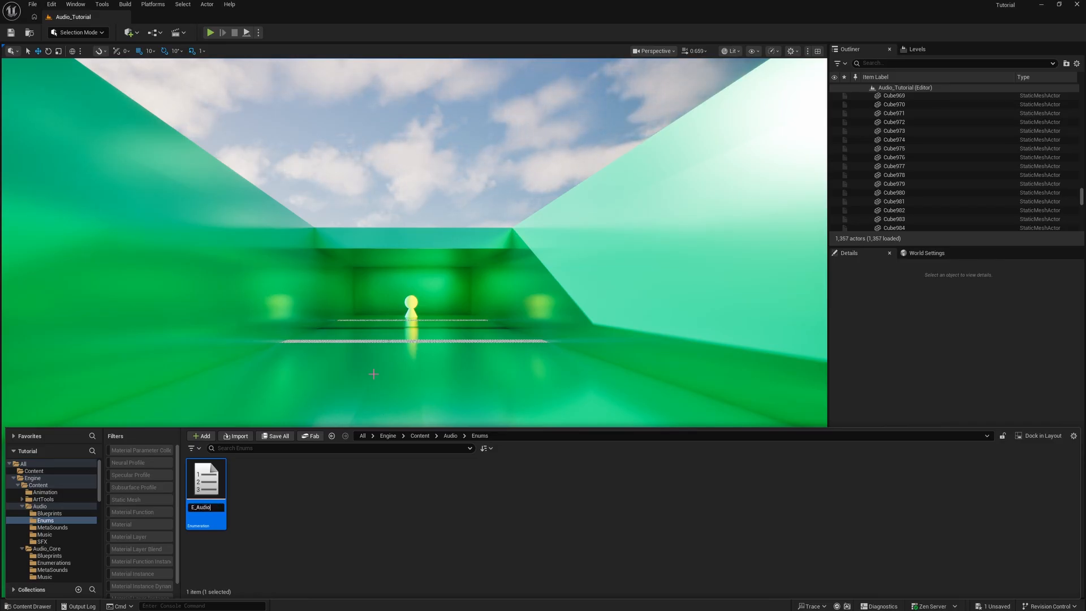
pyautogui.write('State')
pyautogui.press('Return')
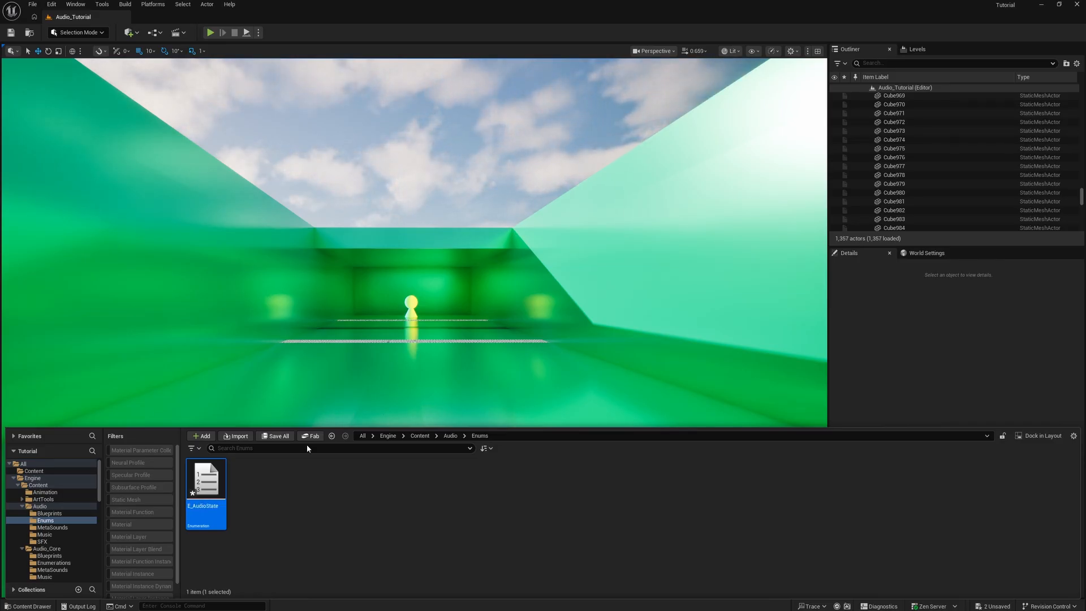
# Open E_AudioState and add a first enumerator with the display name Calm
pyautogui.doubleClick(210, 486)
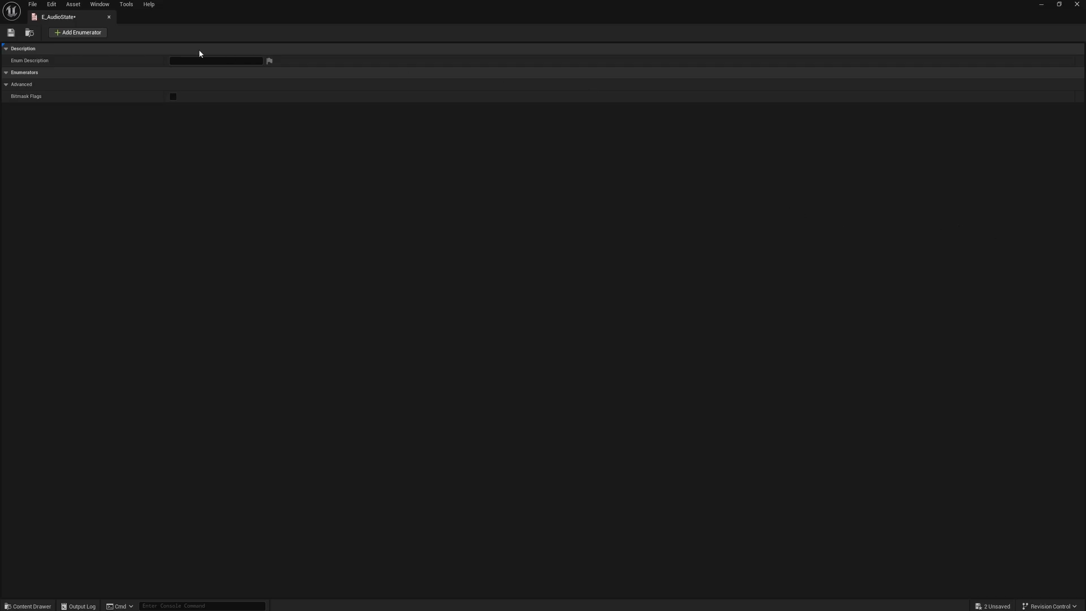
pyautogui.click(90, 32)
pyautogui.click(226, 84)
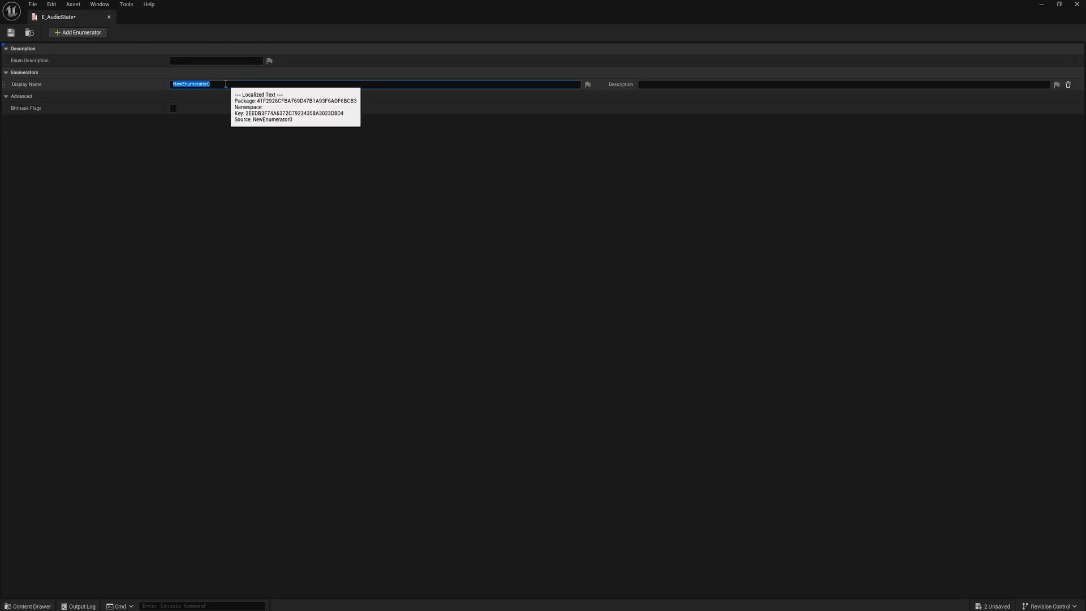
pyautogui.write('Calm')
pyautogui.press('Return')
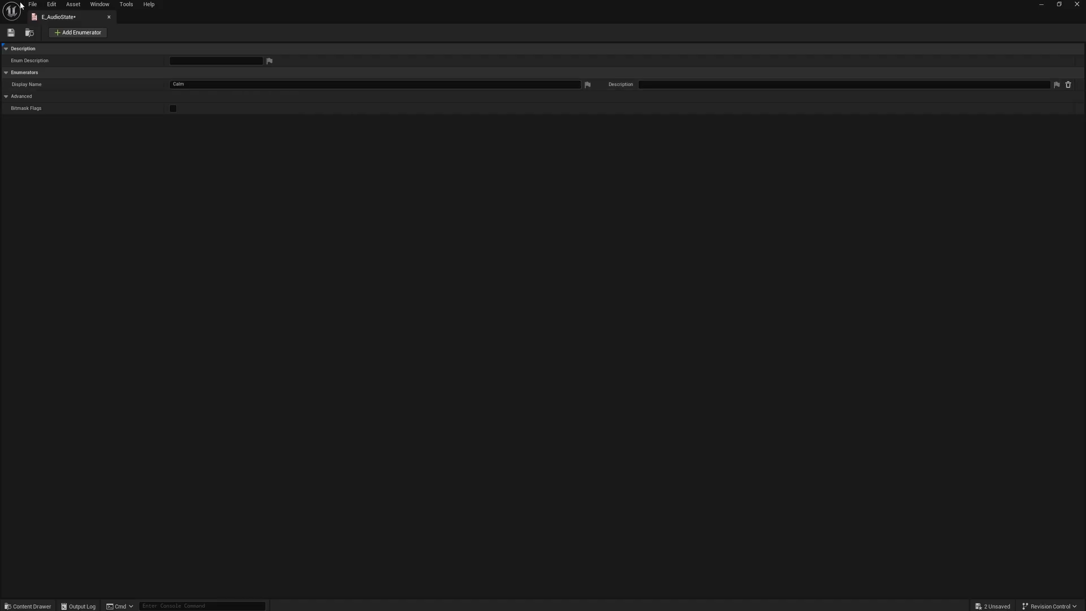
# Add a second enumerator to E_AudioState with the display name Danger
pyautogui.click(70, 33)
pyautogui.click(215, 96)
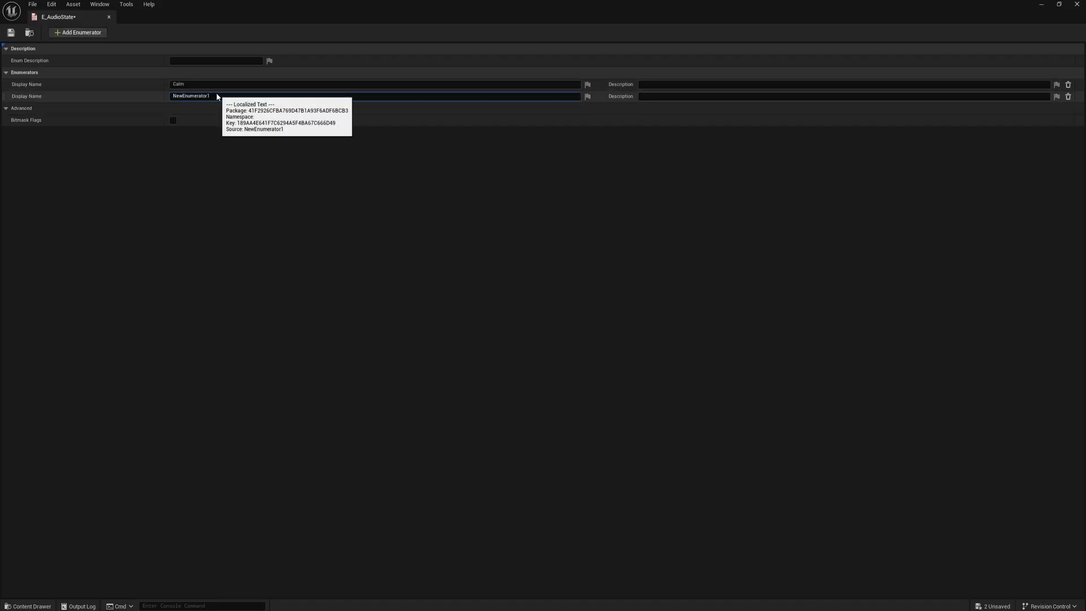
pyautogui.doubleClick(208, 95)
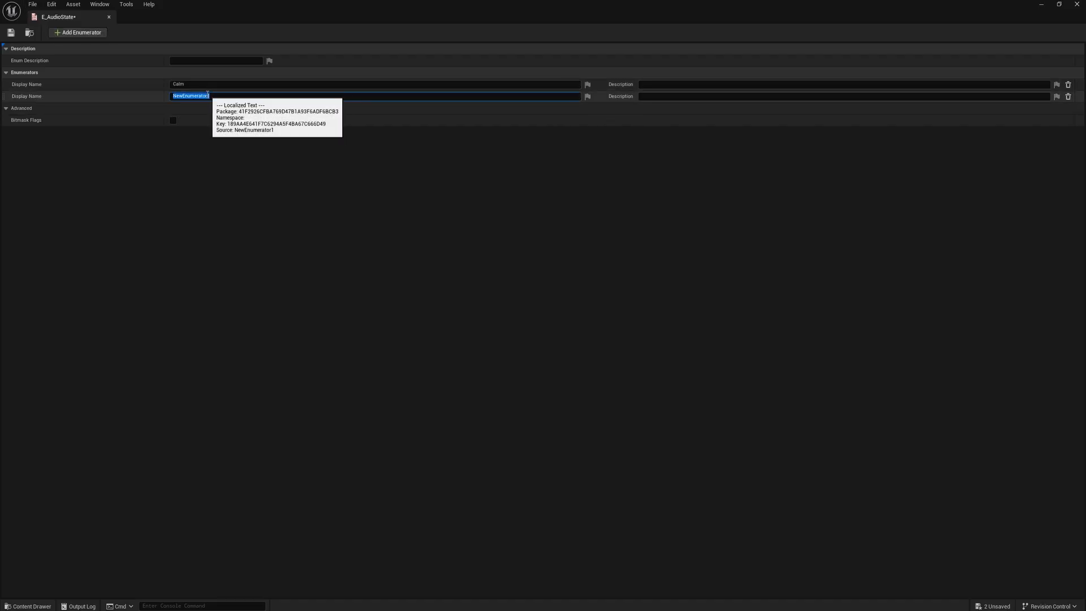
pyautogui.write('Danger')
pyautogui.press('Return')
# Add a third enumerator with the display name Stinger, then save and close E_AudioState
pyautogui.click(85, 33)
pyautogui.doubleClick(205, 108)
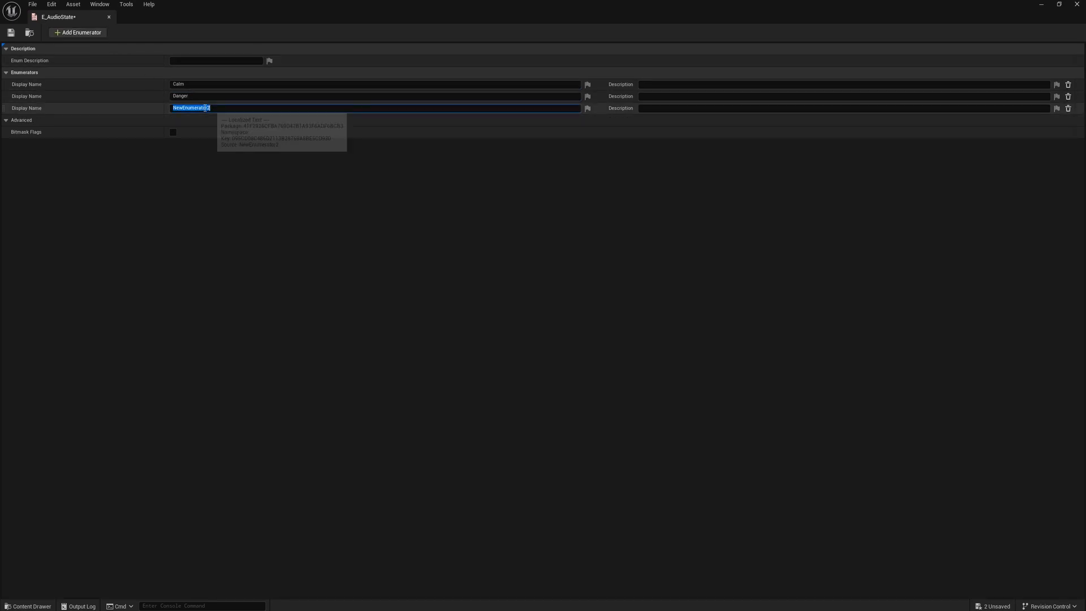
pyautogui.write('Stinger')
pyautogui.press('Return')
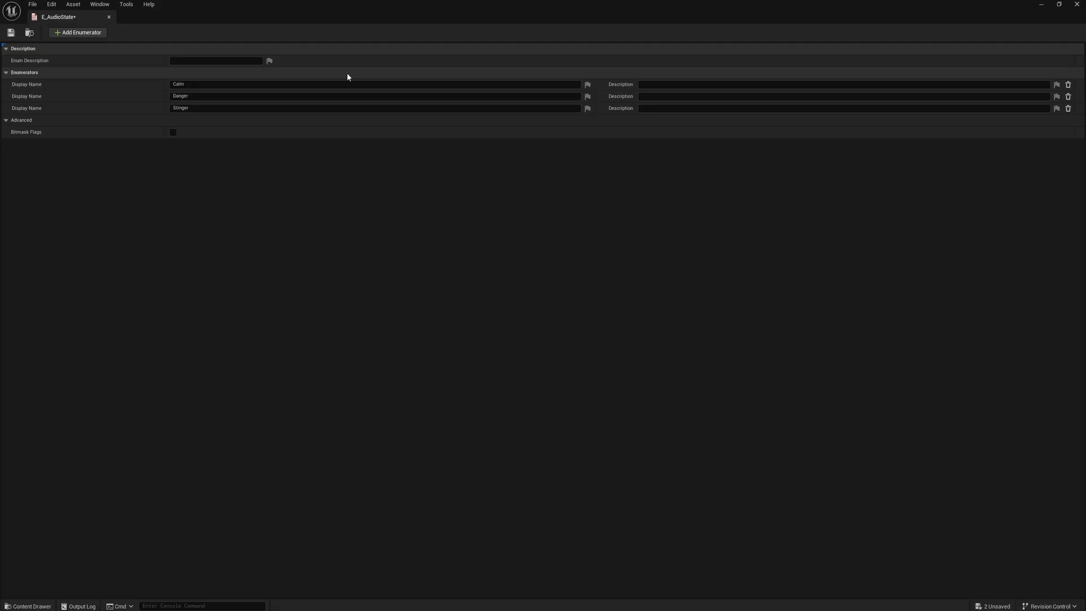
pyautogui.click(11, 33)
pyautogui.click(109, 17)
# Create a Blueprint Interface named BPI_AudioControl in the Audio/Blueprints folder
pyautogui.hotkey('ctrl', 'space')
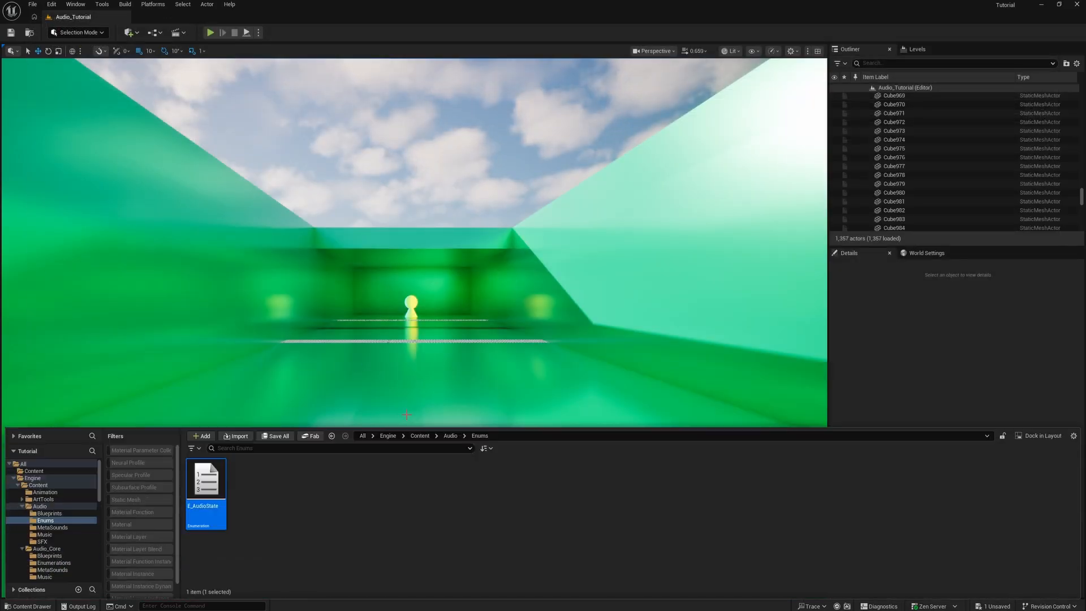
pyautogui.click(456, 437)
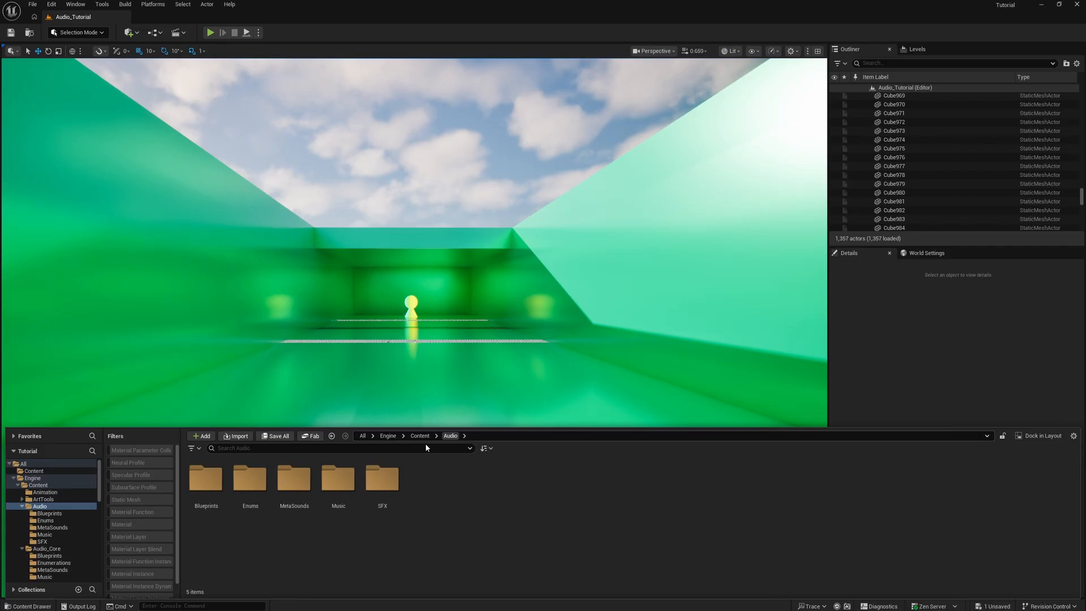
pyautogui.doubleClick(217, 486)
pyautogui.rightClick(235, 485)
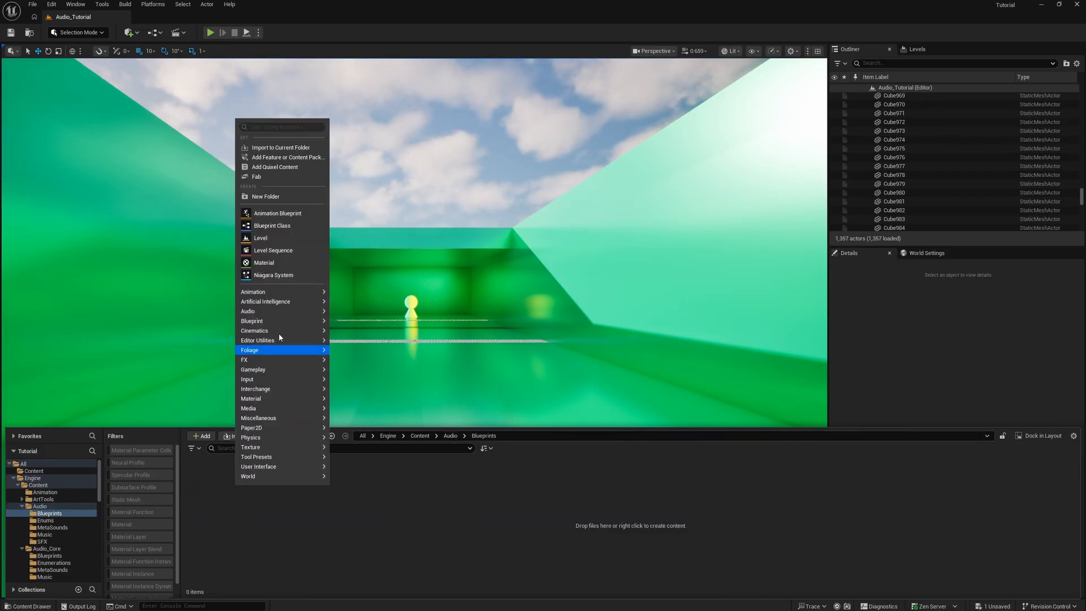
pyautogui.moveTo(289, 322)
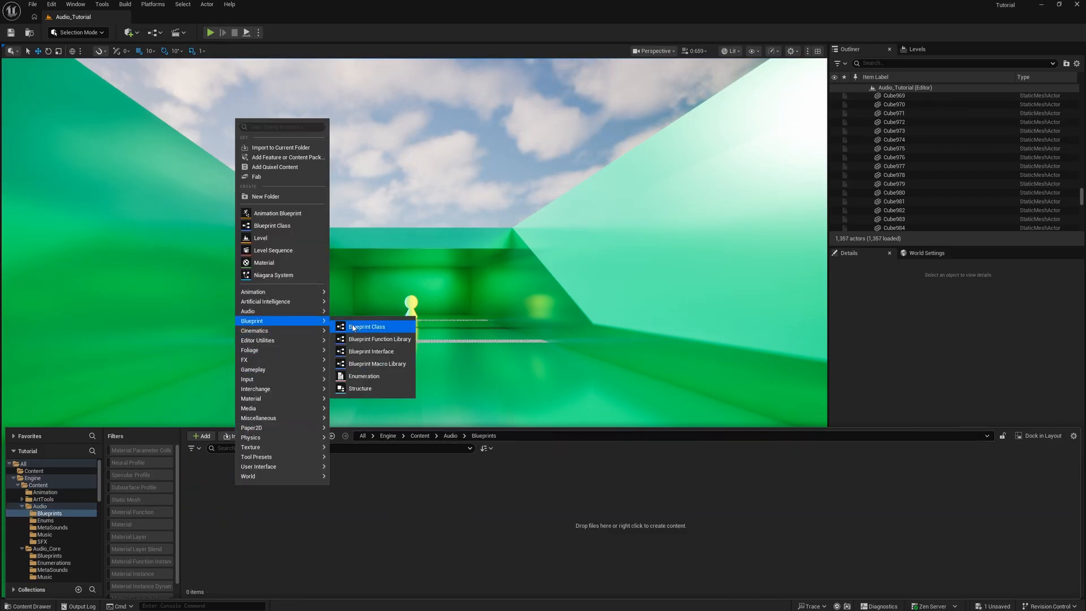
pyautogui.click(383, 352)
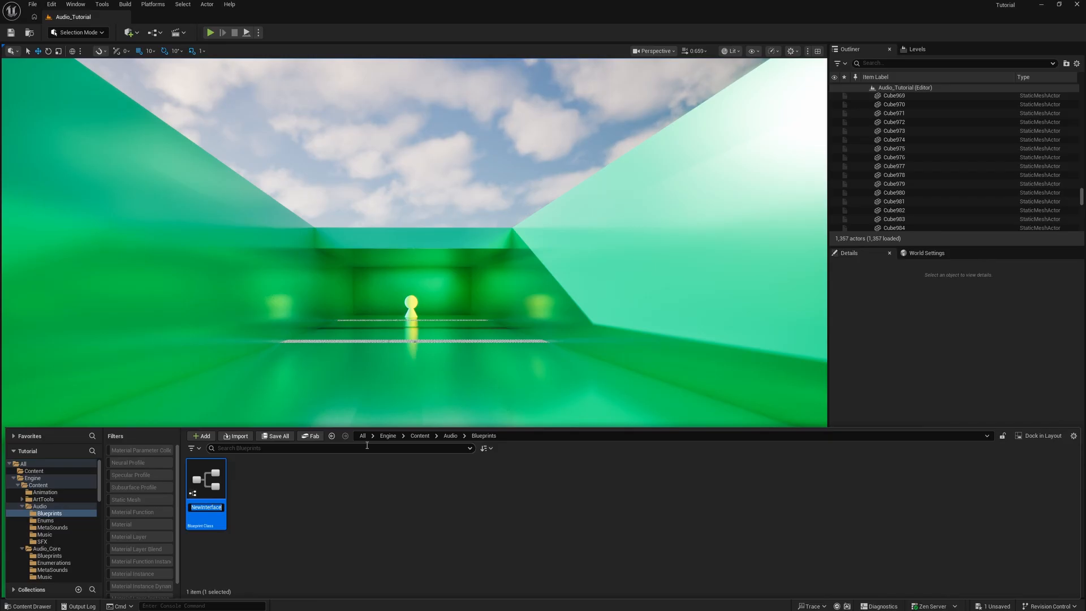
pyautogui.write('BPI_Audio')
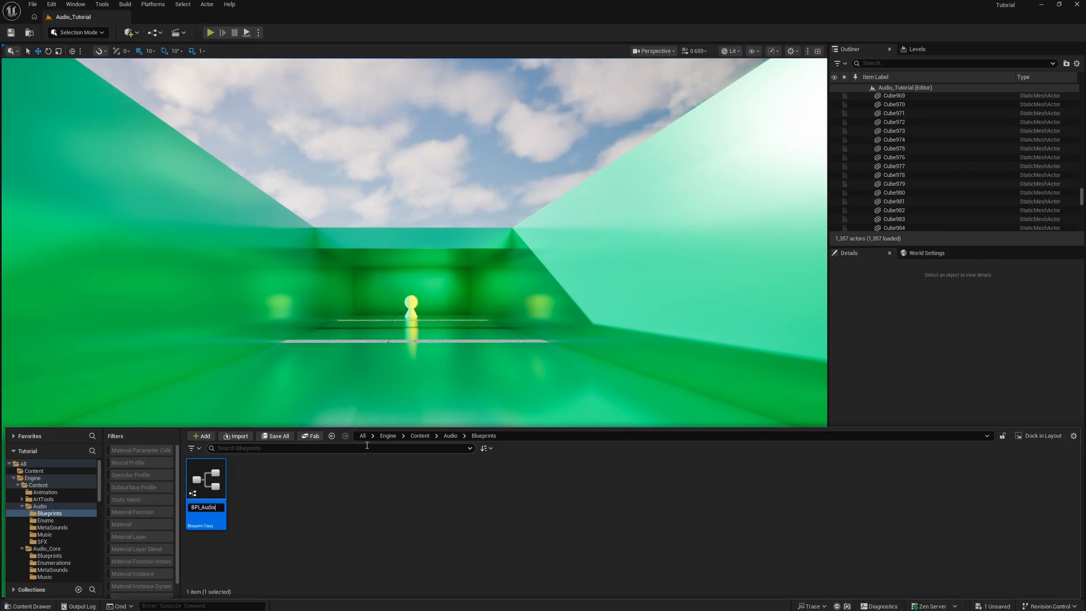
pyautogui.write('Controller')
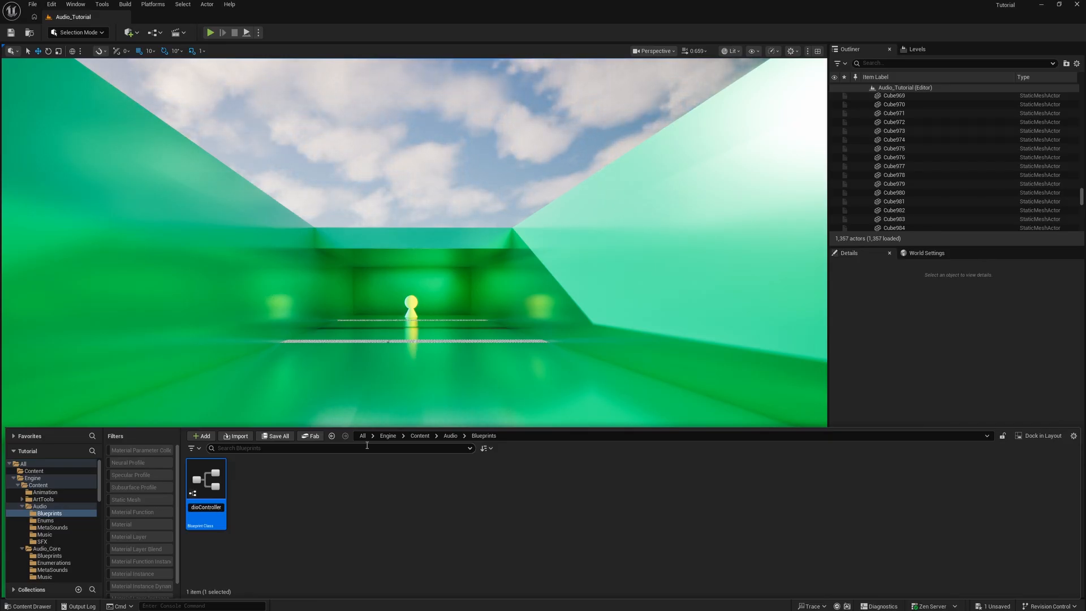
pyautogui.press('Return')
# Open BPI_AudioControl and name its first function SetGlobalIntensity
pyautogui.doubleClick(206, 485)
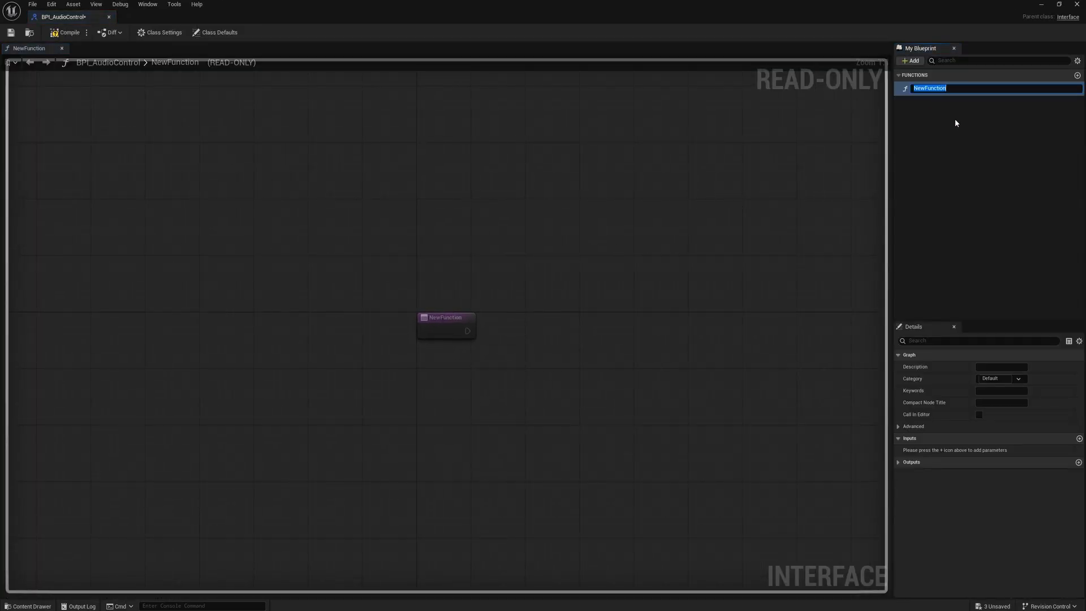
pyautogui.write('Globa')
pyautogui.press('BackSpace')
pyautogui.press('BackSpace')
pyautogui.press('BackSpace')
pyautogui.press('BackSpace')
pyautogui.press('BackSpace')
pyautogui.write('SetGlobalIntensity')
pyautogui.press('Return')
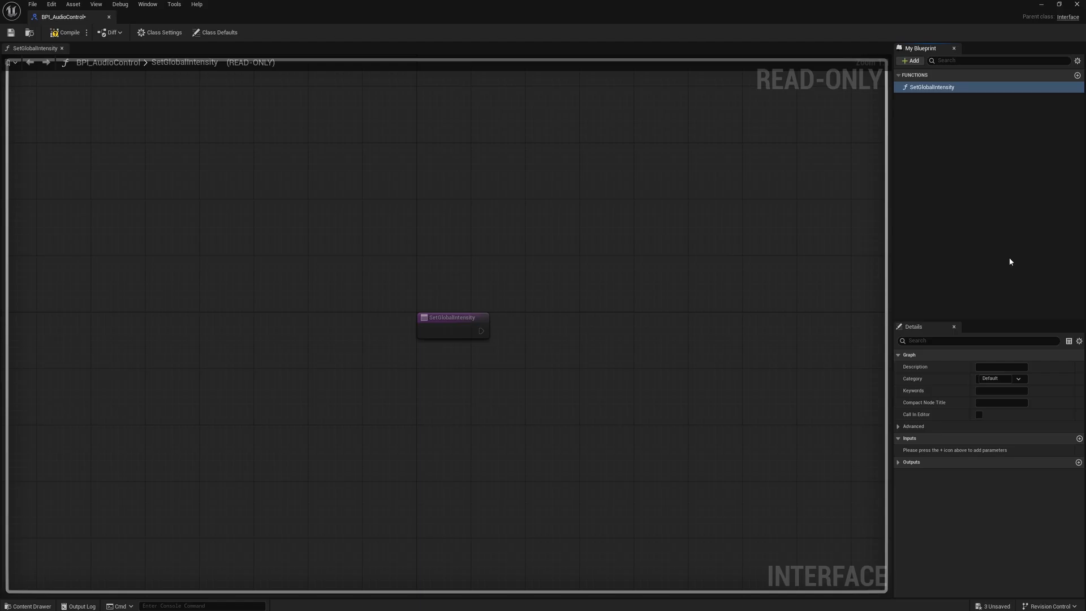
# Add a Float input named NewIntensity to the SetGlobalIntensity function
pyautogui.click(1079, 439)
pyautogui.click(1019, 450)
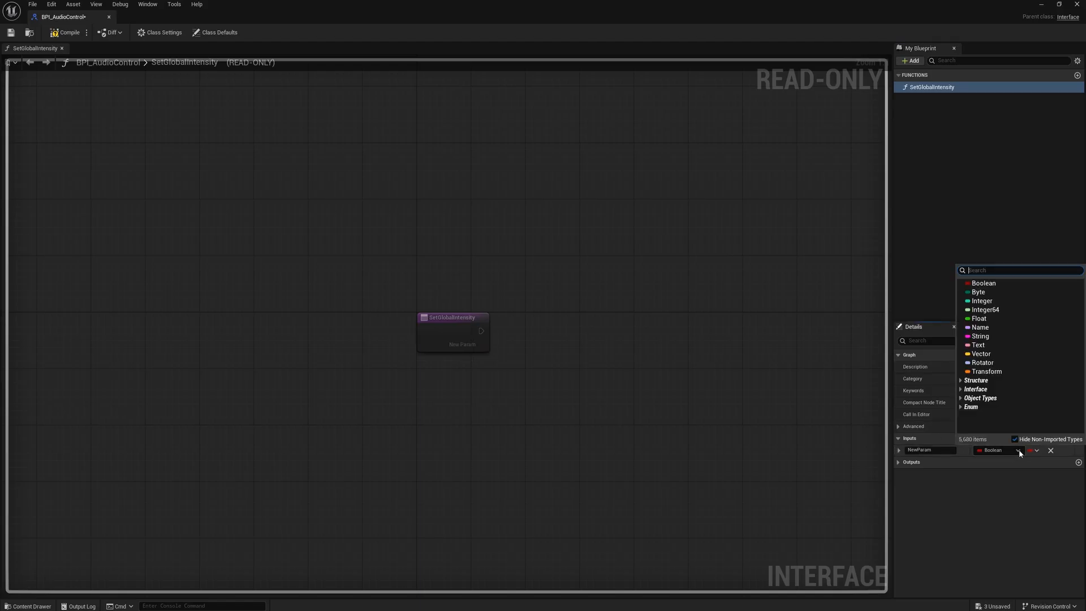
pyautogui.click(983, 319)
pyautogui.moveTo(942, 450); pyautogui.dragTo(892, 451)
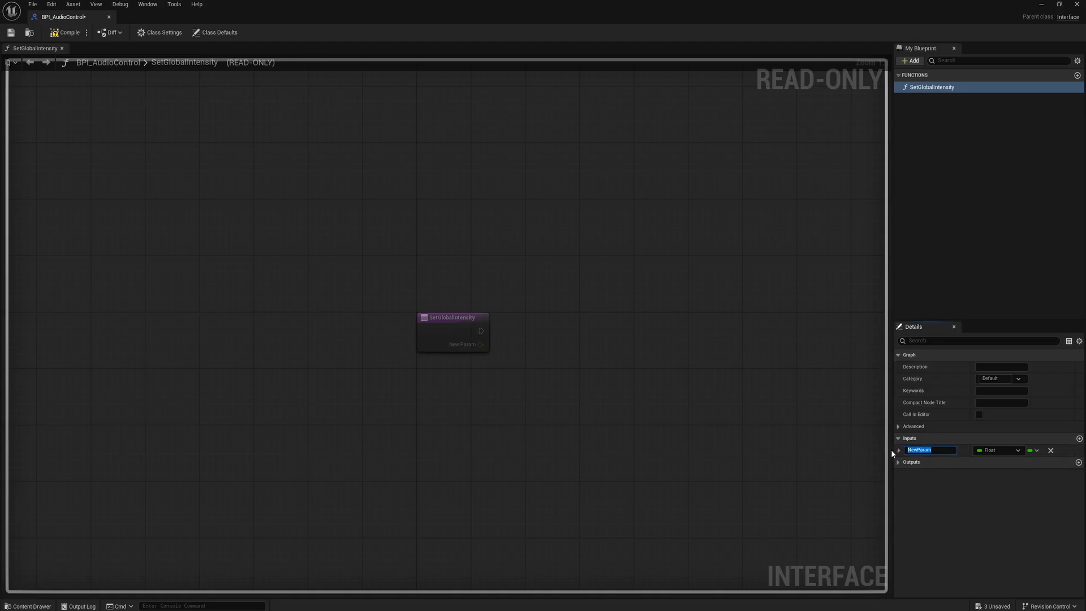
pyautogui.write('NewIntensity')
pyautogui.press('Return')
# Add a second function named SetGameSate to the interface
pyautogui.click(911, 60)
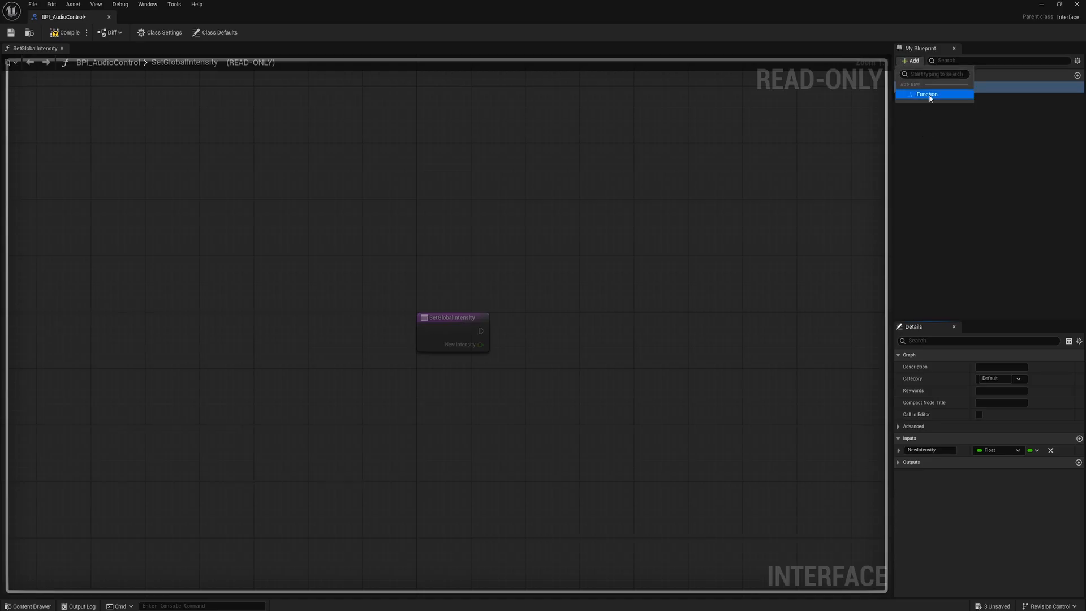
pyautogui.click(928, 95)
pyautogui.write('S')
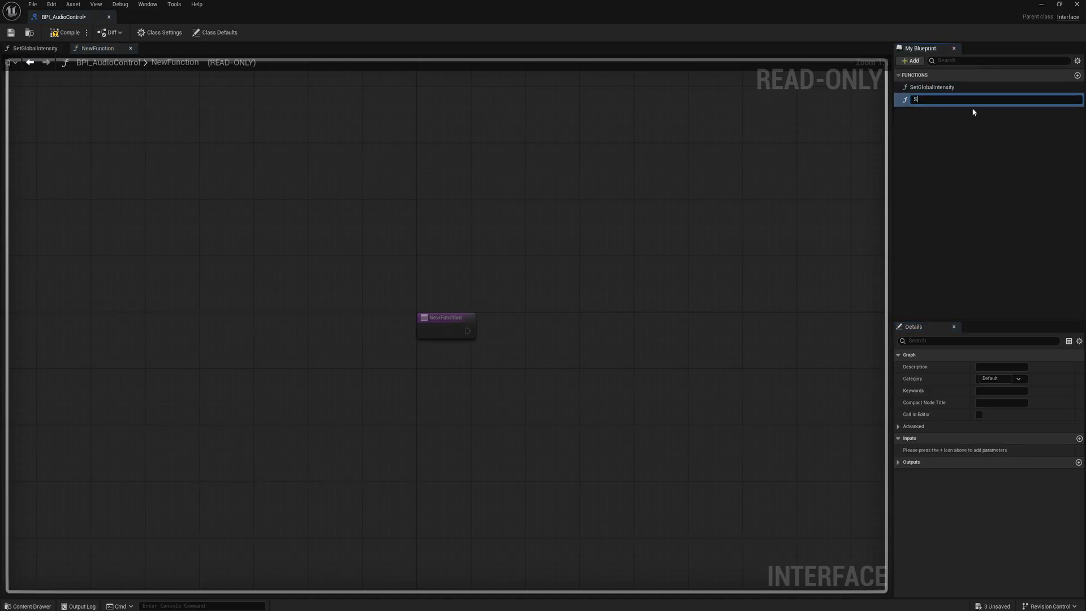
pyautogui.write('etGameSate')
pyautogui.press('Return')
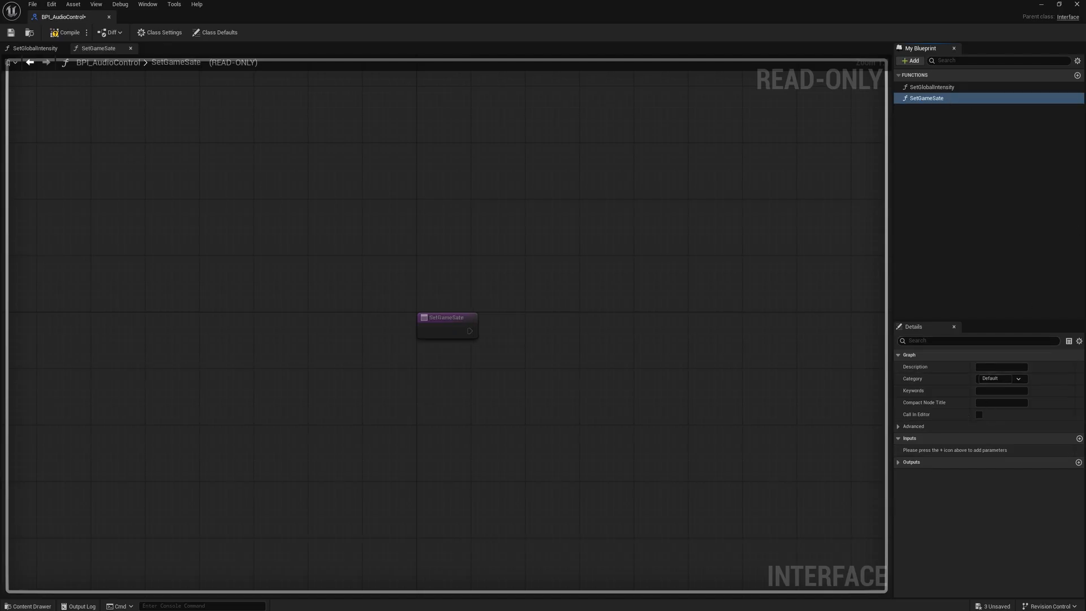
# Add an input named NewState of type E Audio State to the SetGameSate function and save the interface
pyautogui.click(1080, 439)
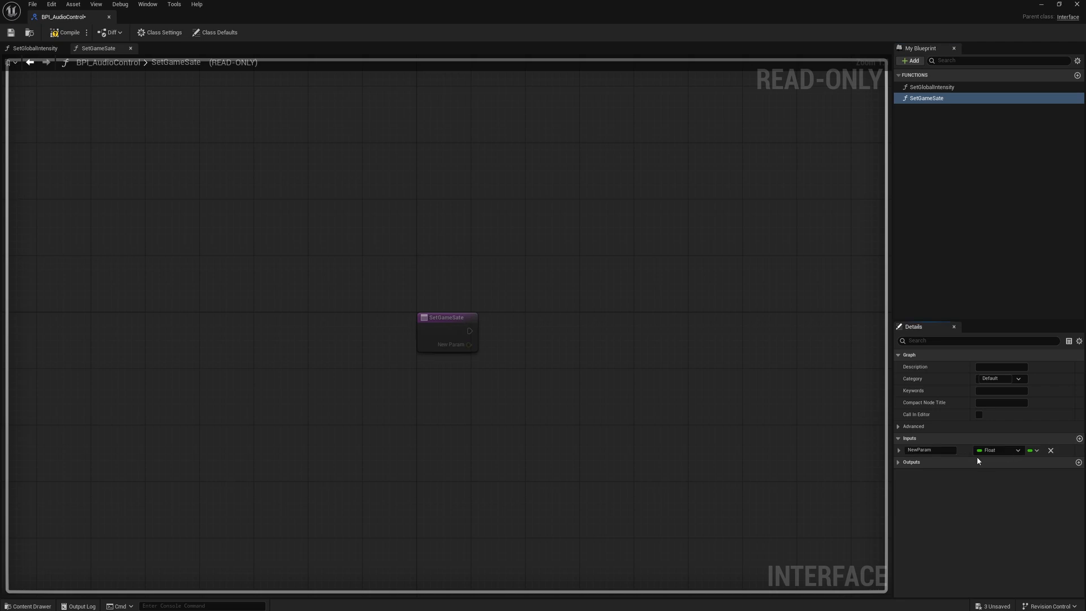
pyautogui.click(1019, 450)
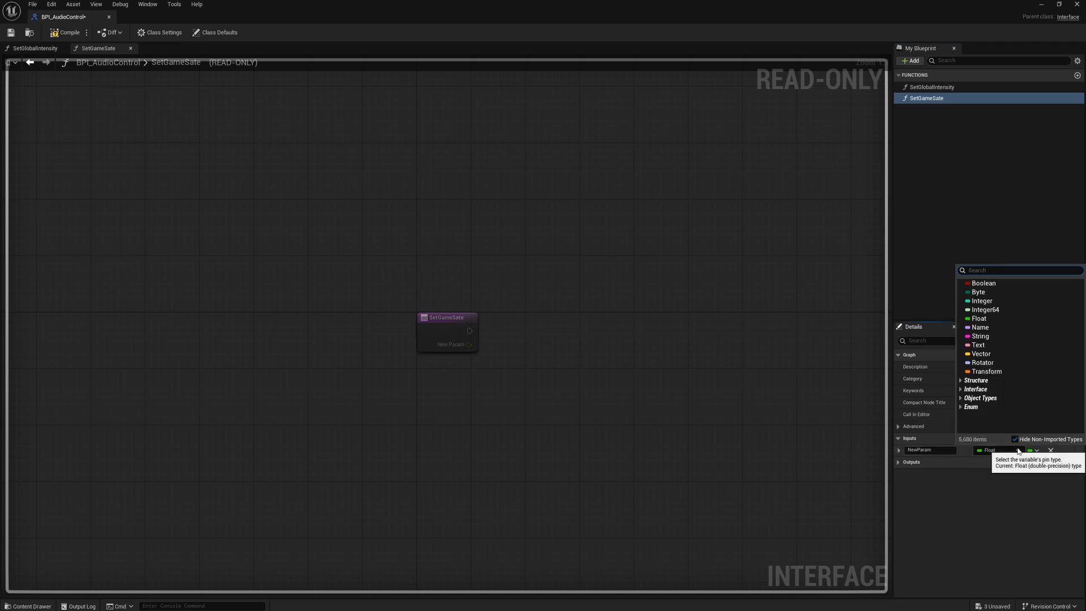
pyautogui.click(975, 407)
pyautogui.scroll(-3, 1014, 398)
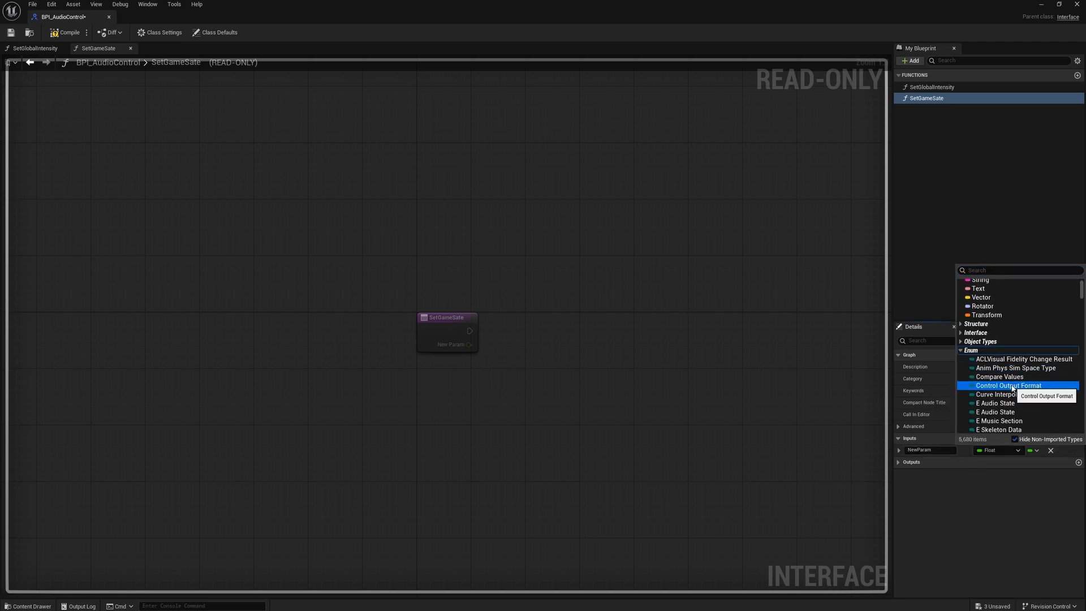
pyautogui.click(1011, 397)
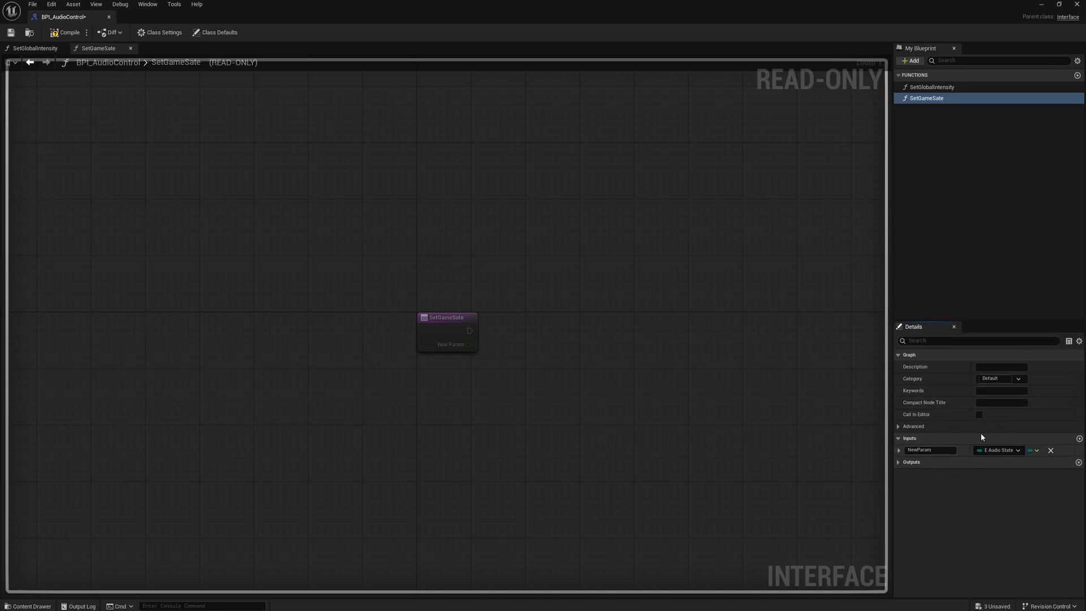
pyautogui.click(907, 450)
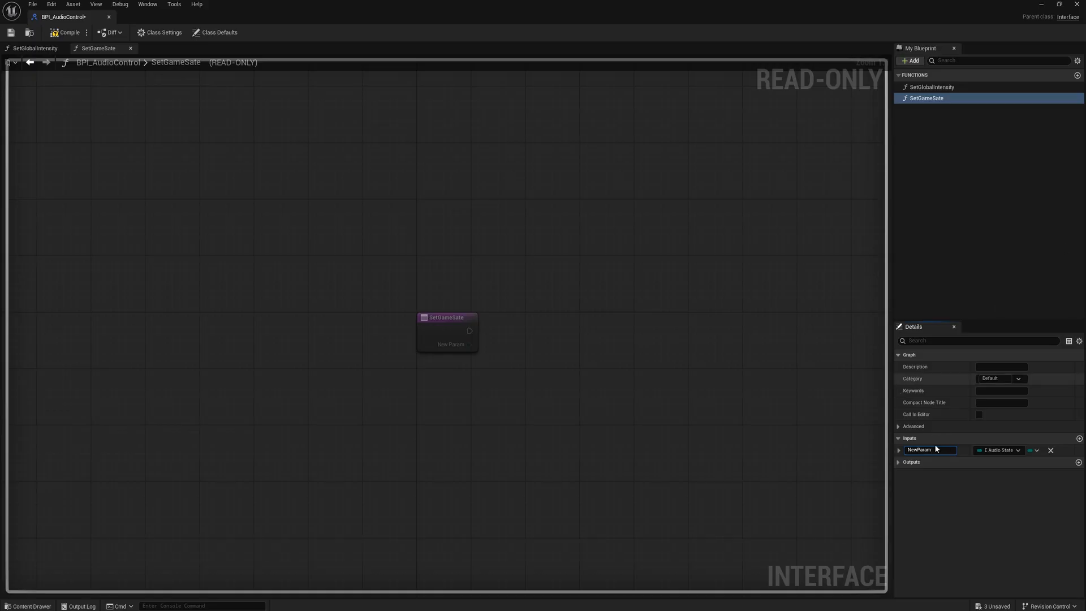
pyautogui.doubleClick(904, 450)
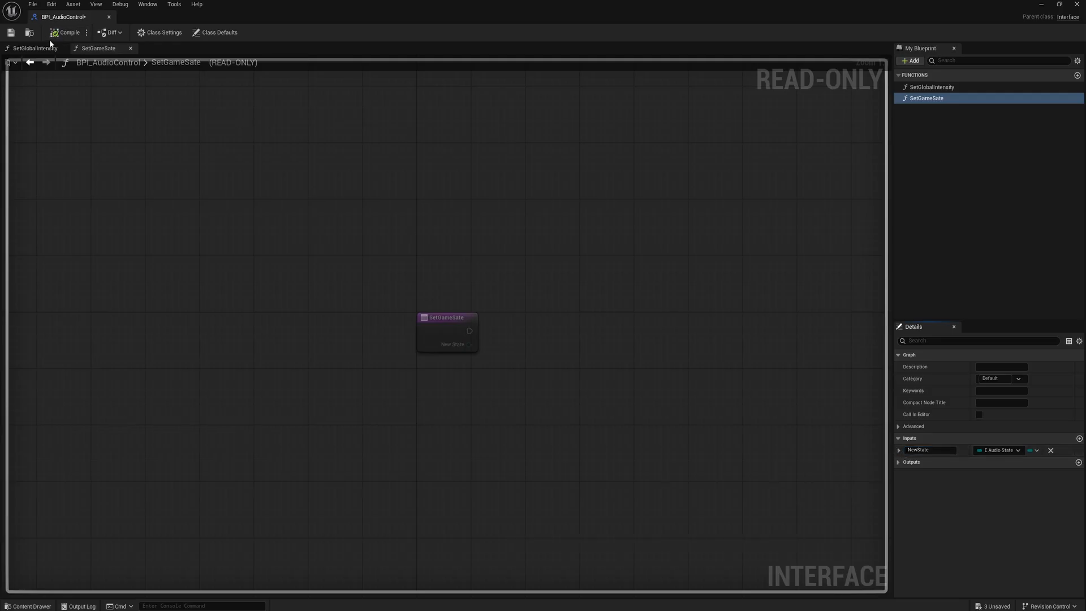
pyautogui.click(10, 32)
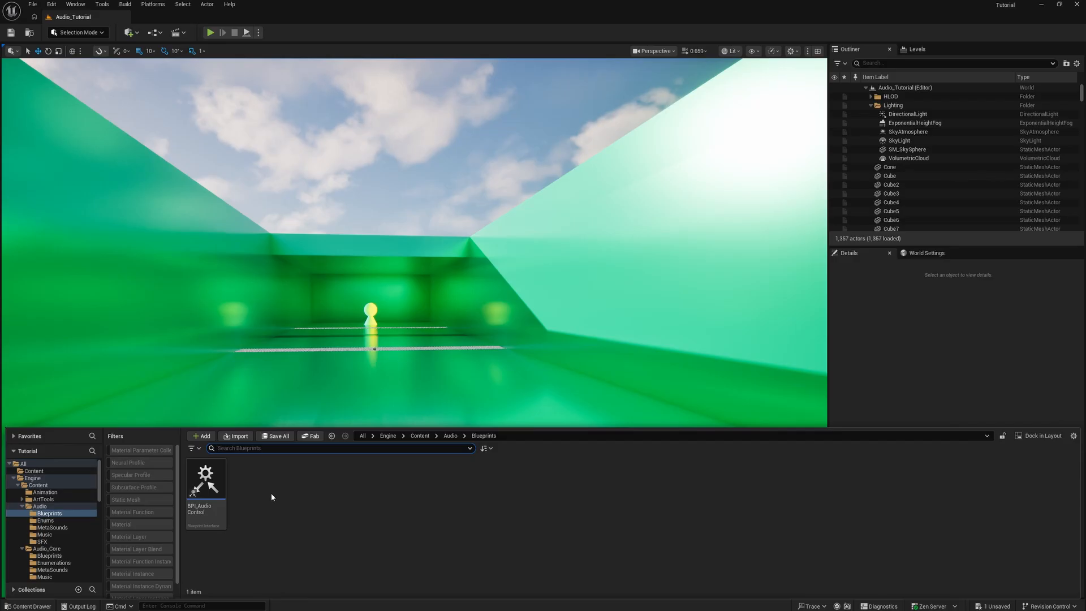
# Create an Actor Blueprint class named BP_AudioController in the Audio/Blueprints folder
pyautogui.rightClick(270, 494)
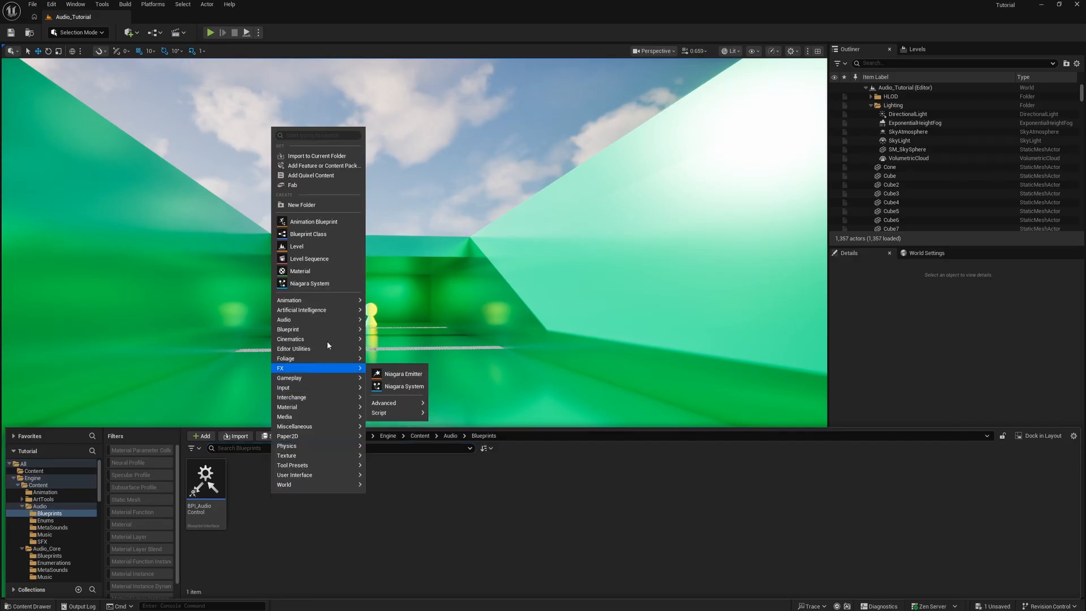
pyautogui.moveTo(350, 331)
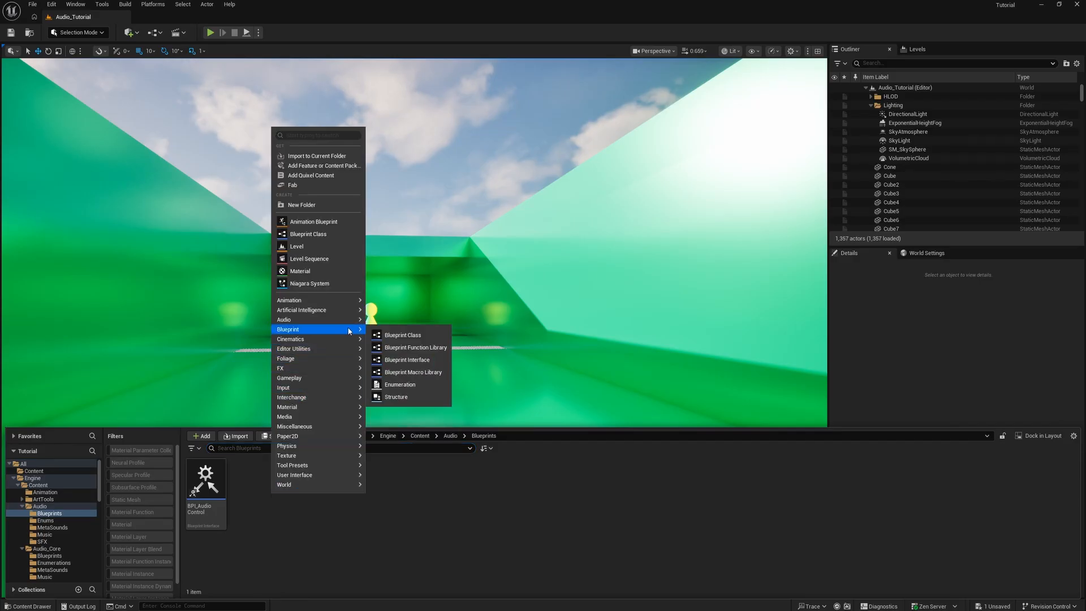
pyautogui.click(406, 336)
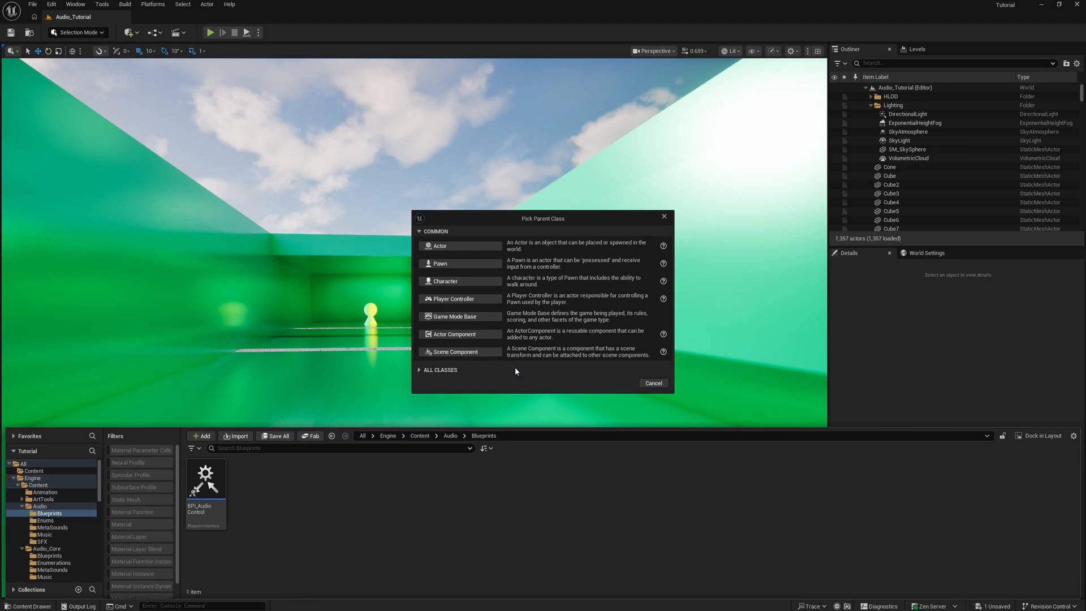
pyautogui.click(476, 249)
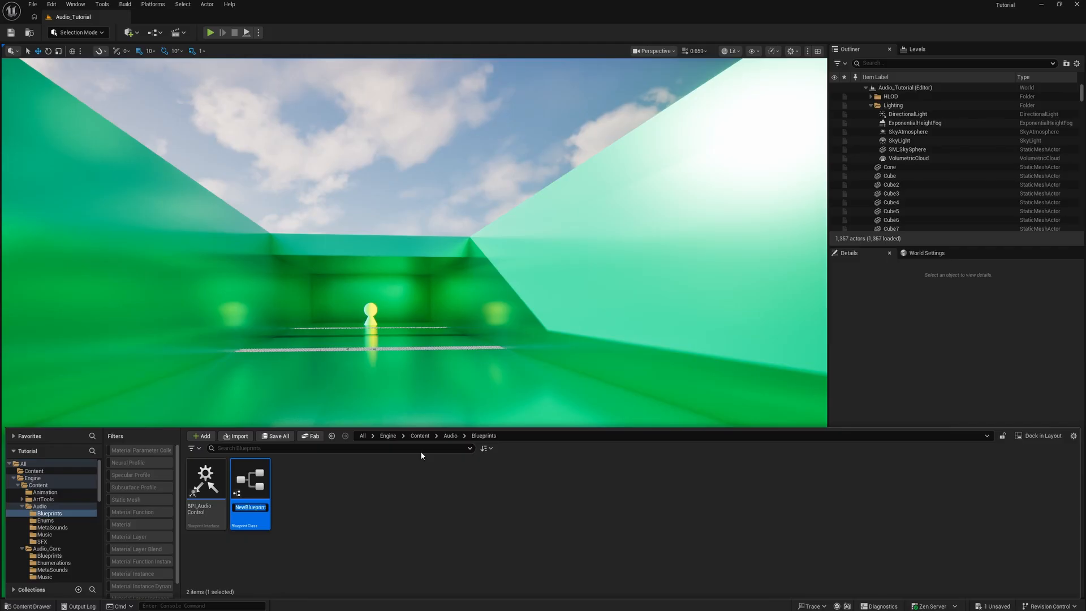
pyautogui.write('BP_Audio')
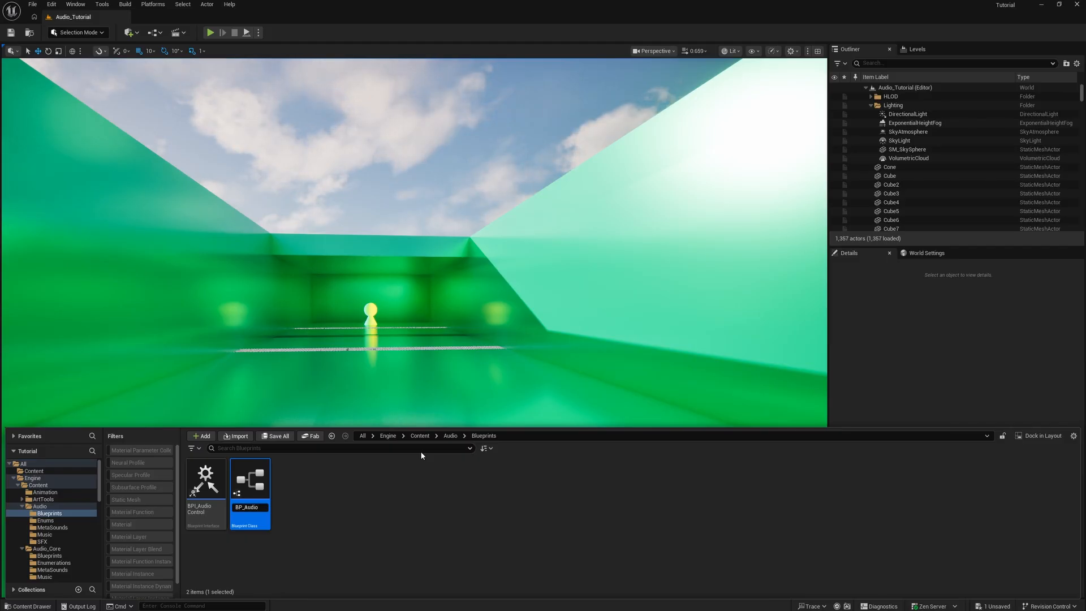
pyautogui.write('Controller')
pyautogui.press('Return')
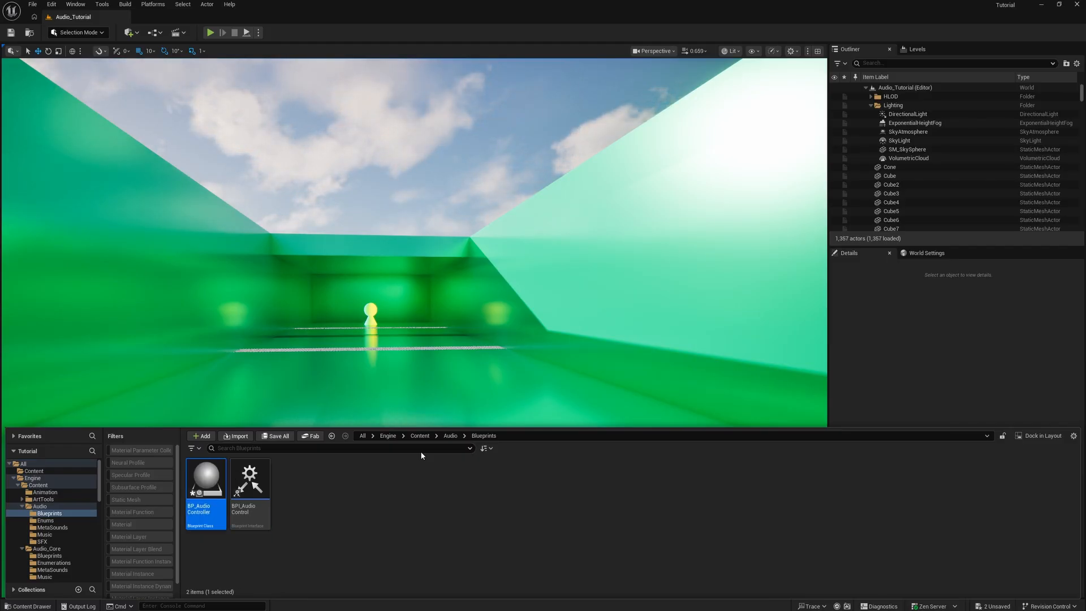
# Place BP_AudioController in the level near the foreground floor and open the Blueprint for editing
pyautogui.moveTo(206, 486); pyautogui.dragTo(366, 387)
pyautogui.hotkey('ctrl', 'space')
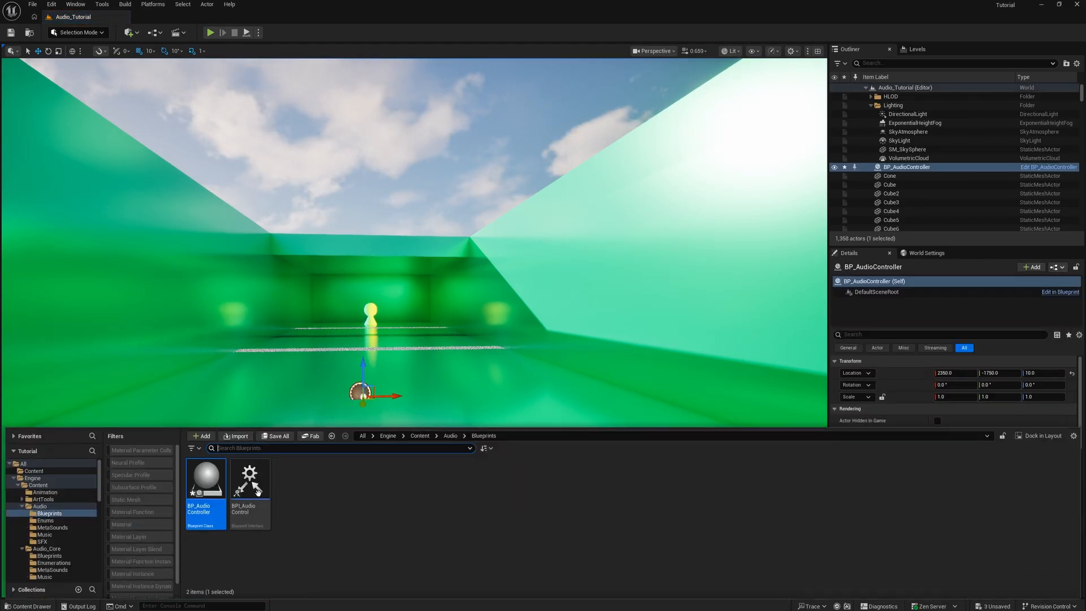
pyautogui.doubleClick(213, 481)
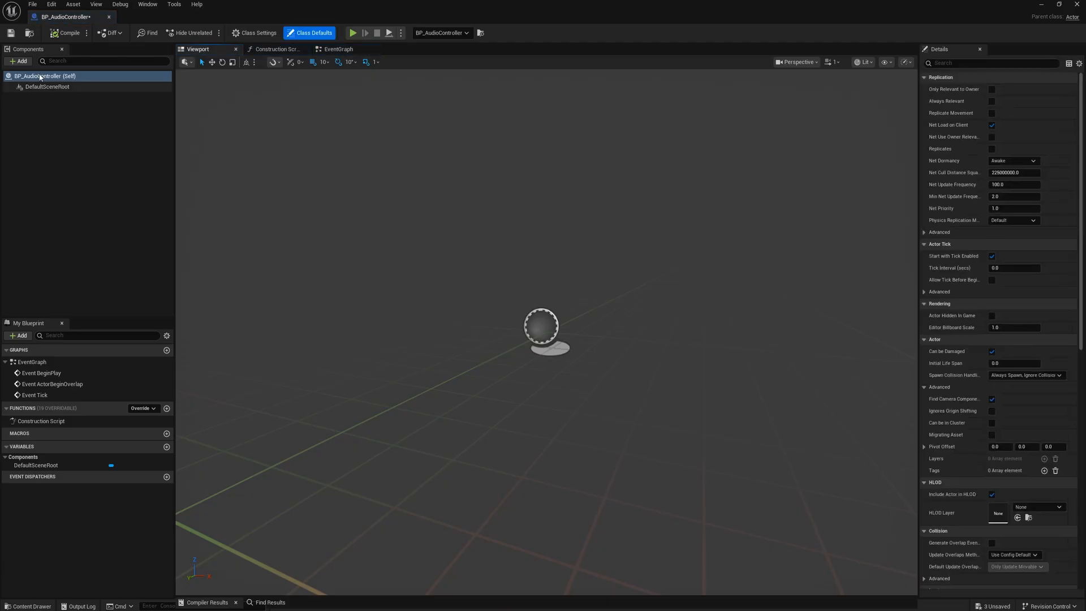
# Add an Audio component to BP_AudioController and assign MS_Hybrid_Audio_Controller as its sound
pyautogui.click(21, 61)
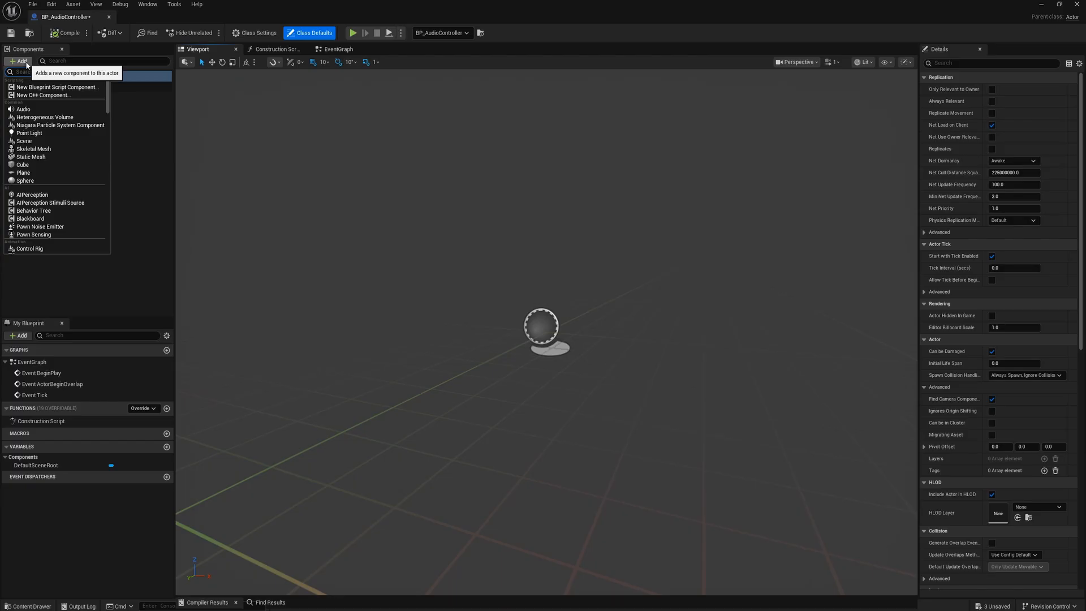
pyautogui.click(61, 109)
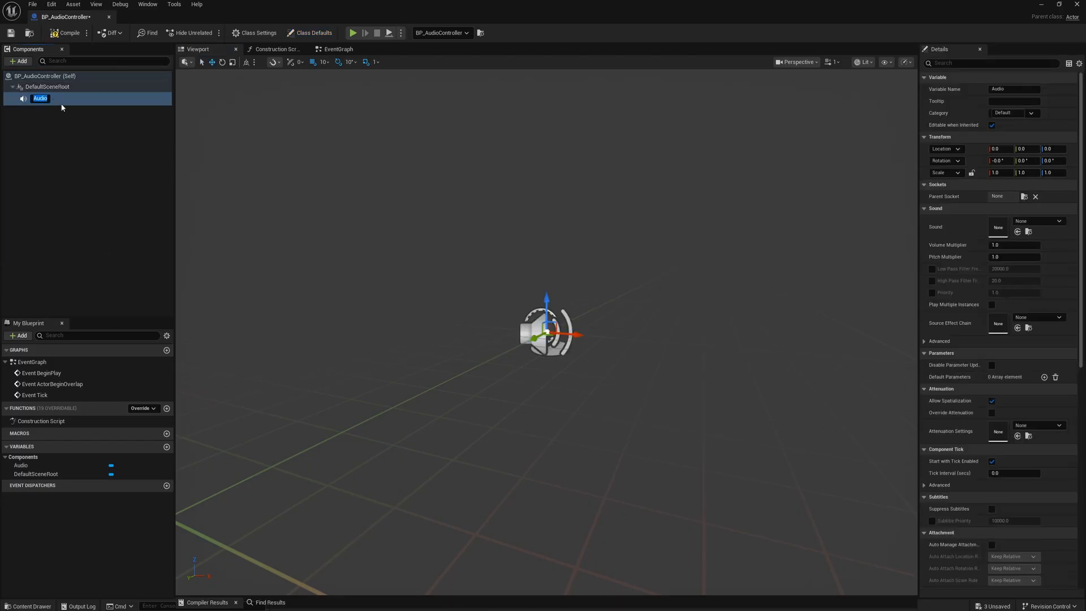
pyautogui.click(89, 138)
pyautogui.click(96, 100)
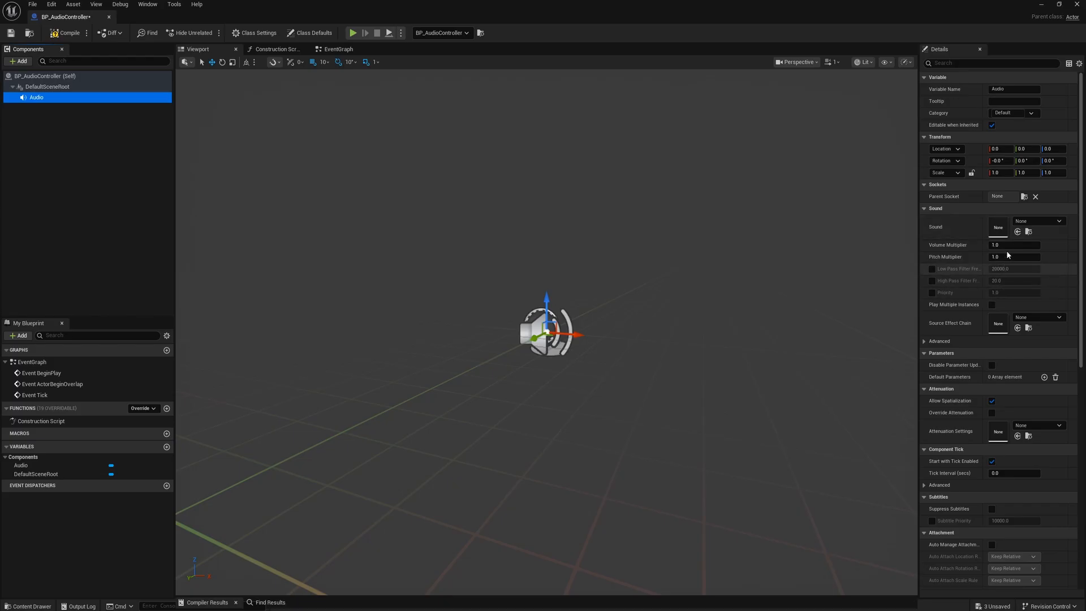
pyautogui.click(1035, 223)
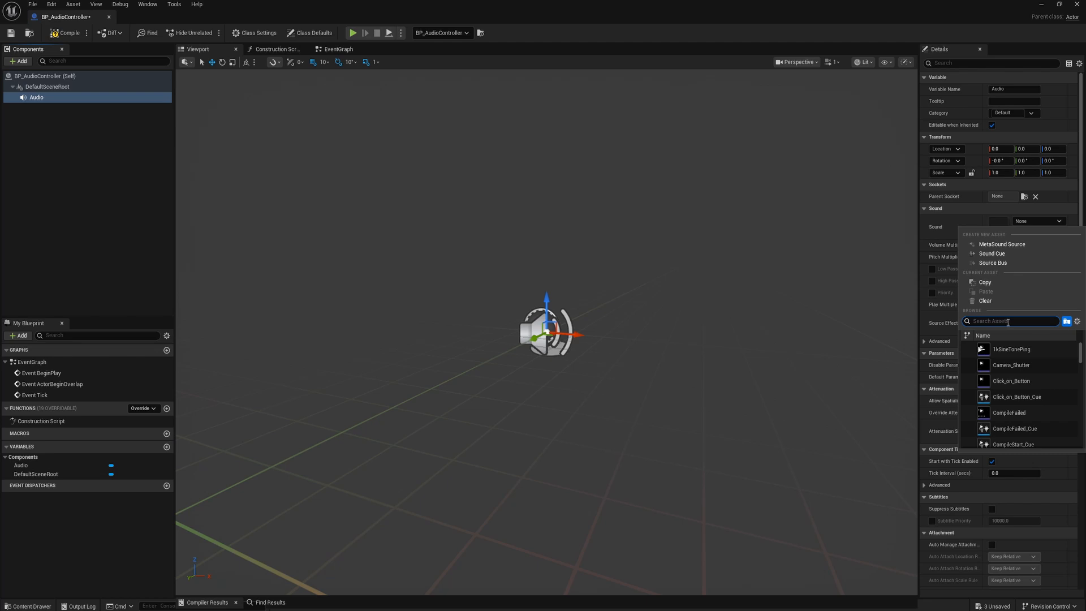
pyautogui.write('MS')
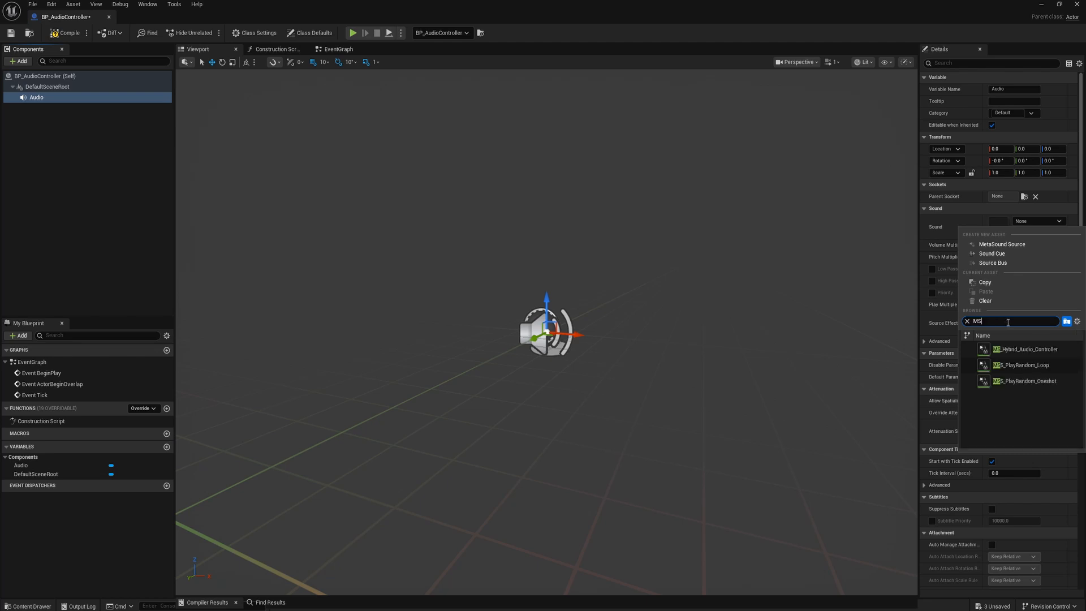
pyautogui.click(1025, 349)
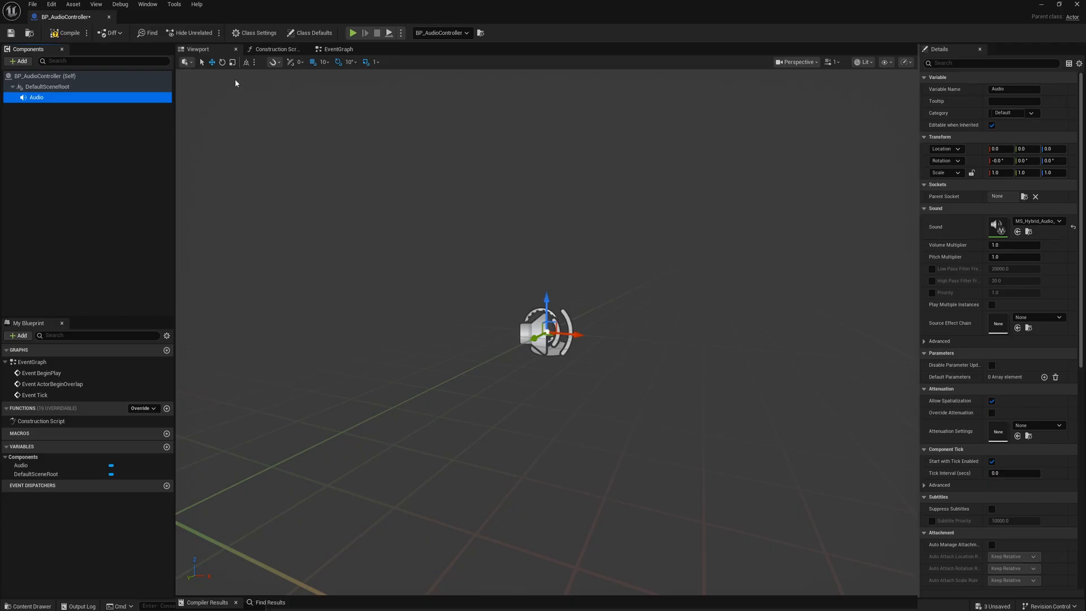
# Implement the BPI_AudioControl interface in BP_AudioController and save the Blueprint
pyautogui.click(253, 33)
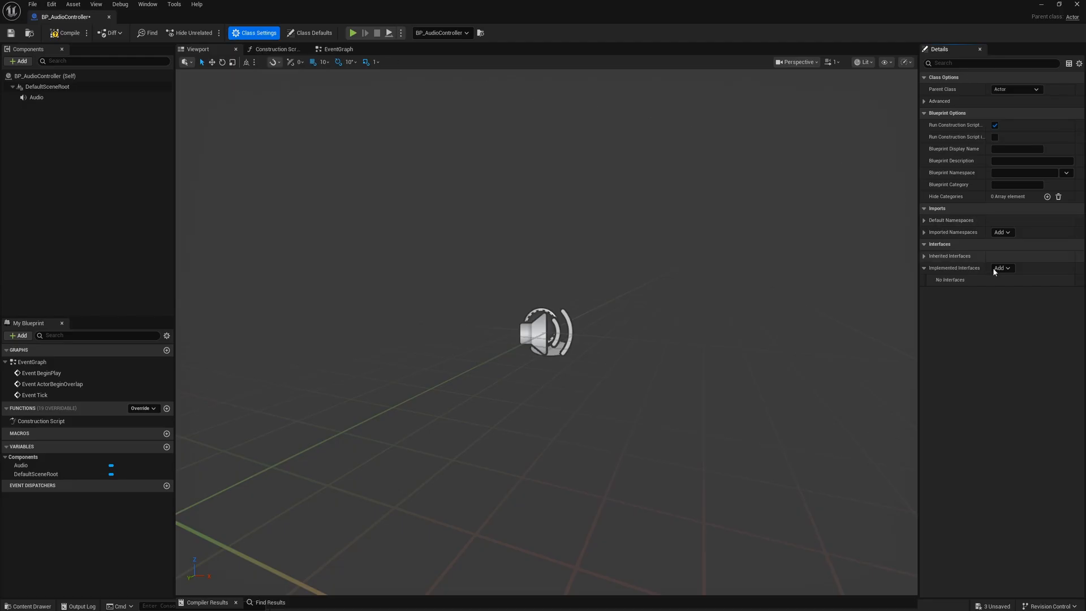
pyautogui.click(1010, 268)
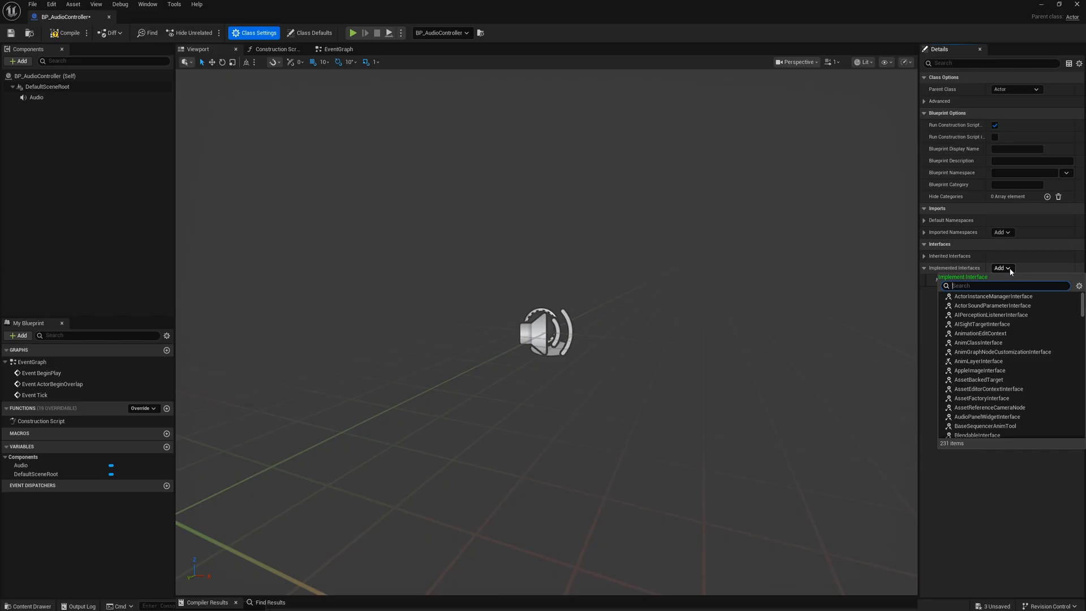
pyautogui.write('BPI')
pyautogui.click(981, 297)
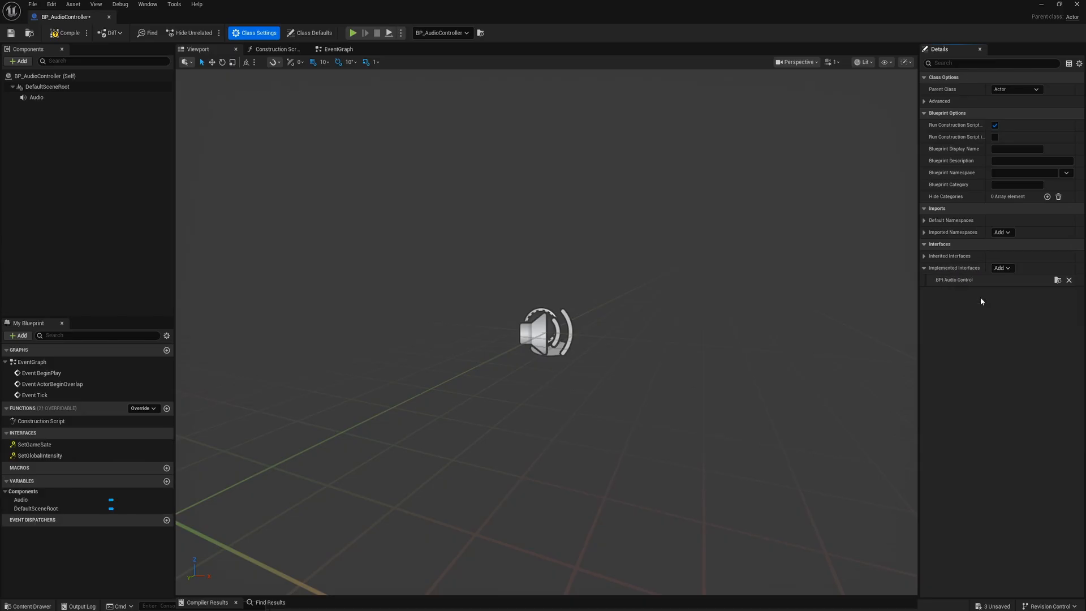
pyautogui.click(11, 32)
# Delete the three default event nodes from the EventGraph and add the SetGlobalIntensity interface event
pyautogui.click(339, 48)
pyautogui.moveTo(419, 156); pyautogui.dragTo(662, 471)
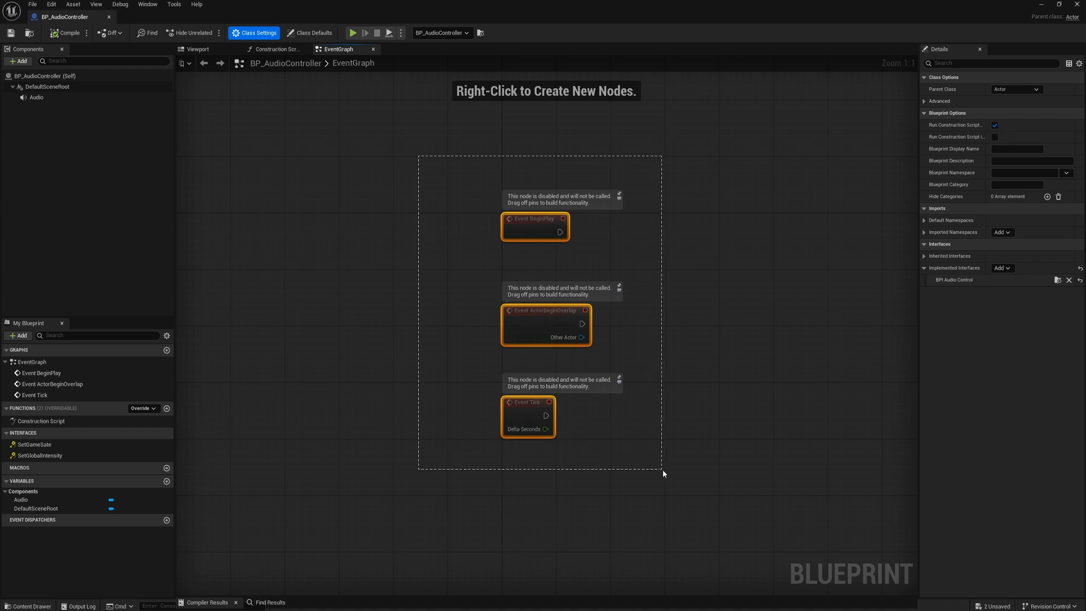
pyautogui.press('Delete')
pyautogui.rightClick(429, 240)
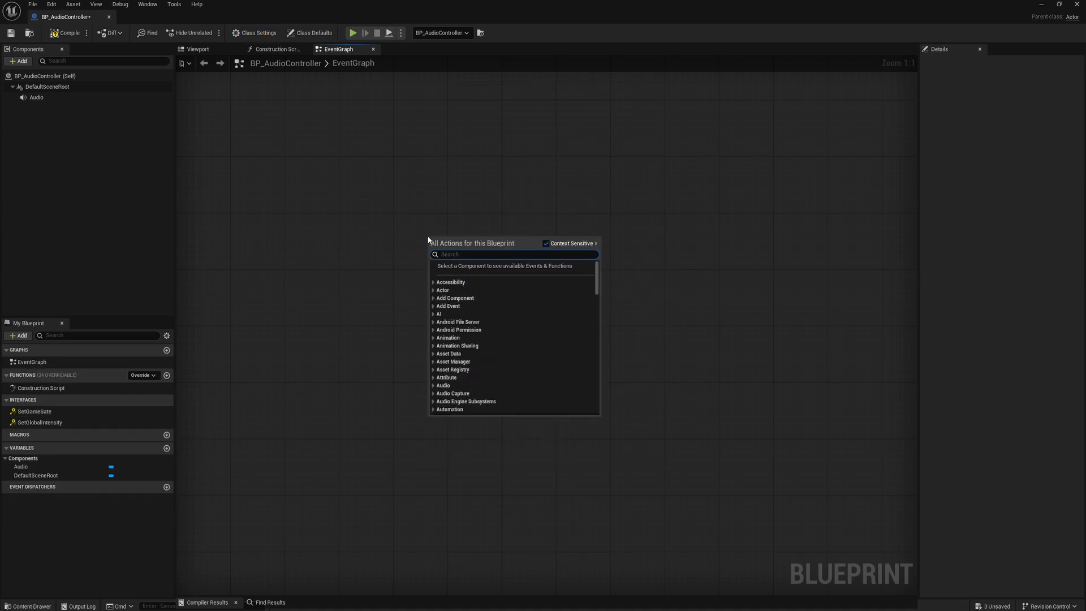
pyautogui.write('ev')
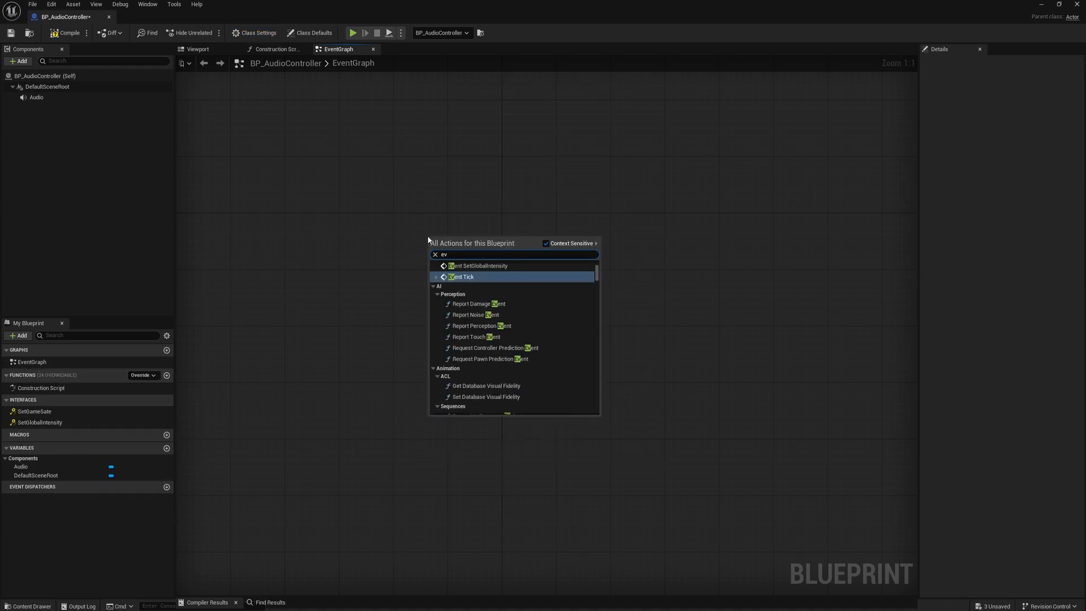
pyautogui.click(490, 267)
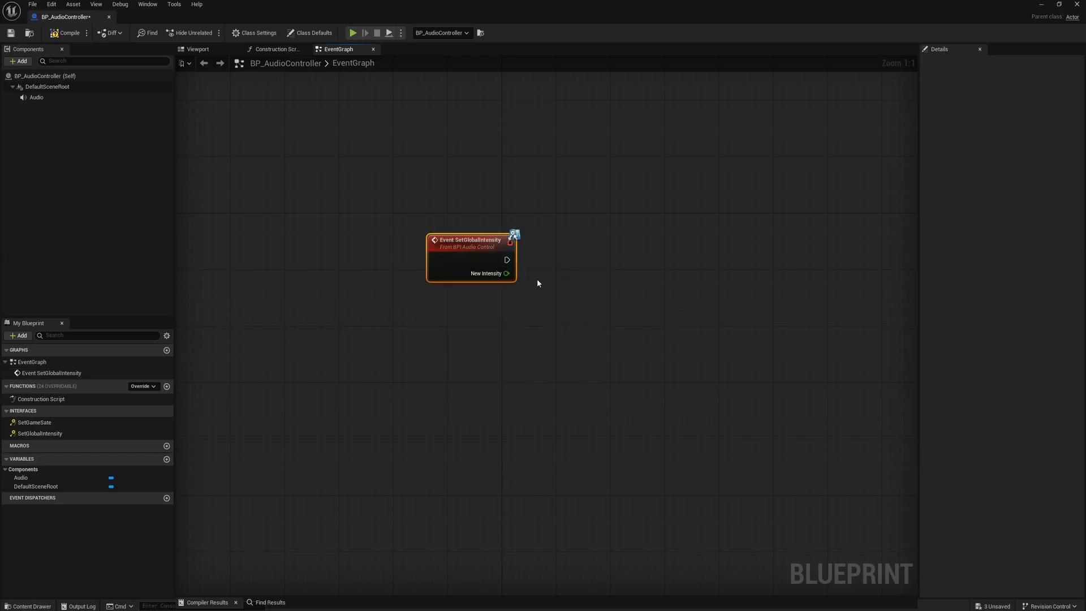
# Add a Set Float Parameter (Audio) node fed by New Intensity, and arrange it beside the event with the Audio reference below
pyautogui.moveTo(506, 273); pyautogui.dragTo(548, 298)
pyautogui.write('set floa')
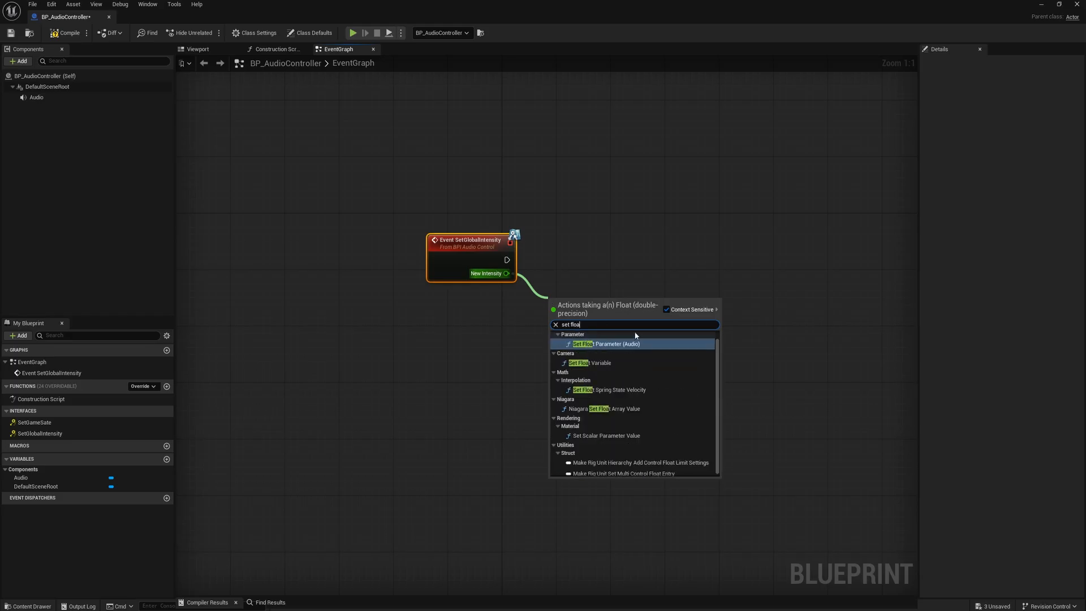
pyautogui.click(628, 347)
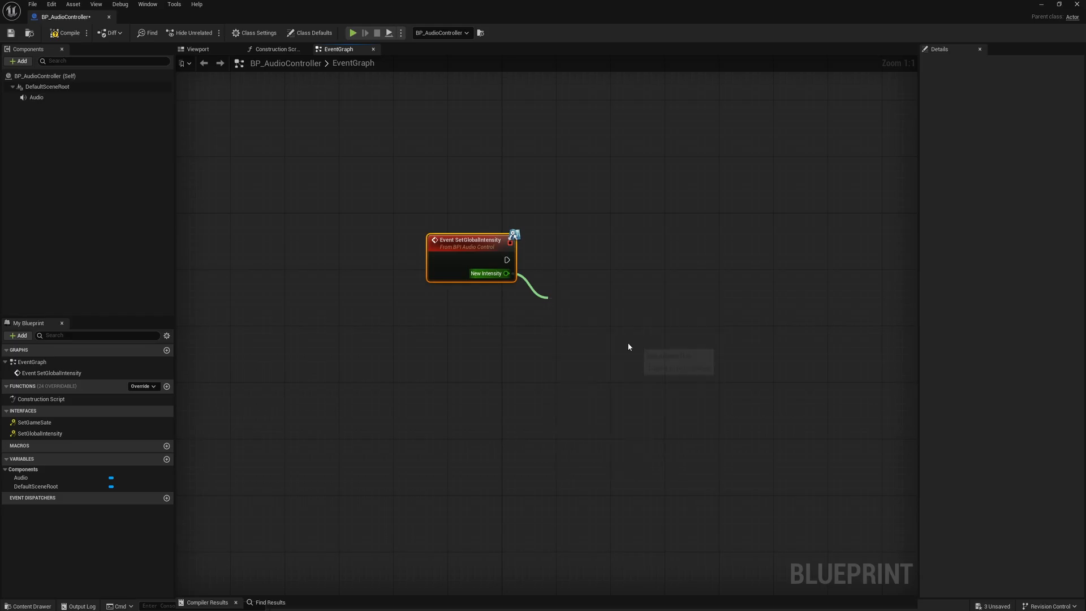
pyautogui.click(467, 304)
pyautogui.moveTo(459, 292); pyautogui.dragTo(453, 352)
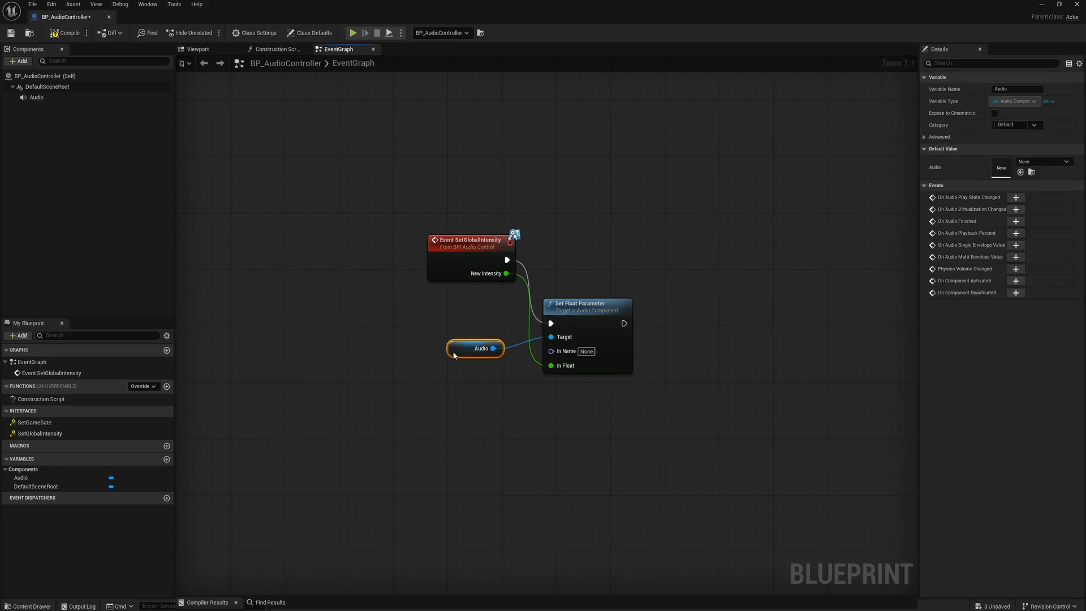
pyautogui.moveTo(577, 307); pyautogui.dragTo(591, 244)
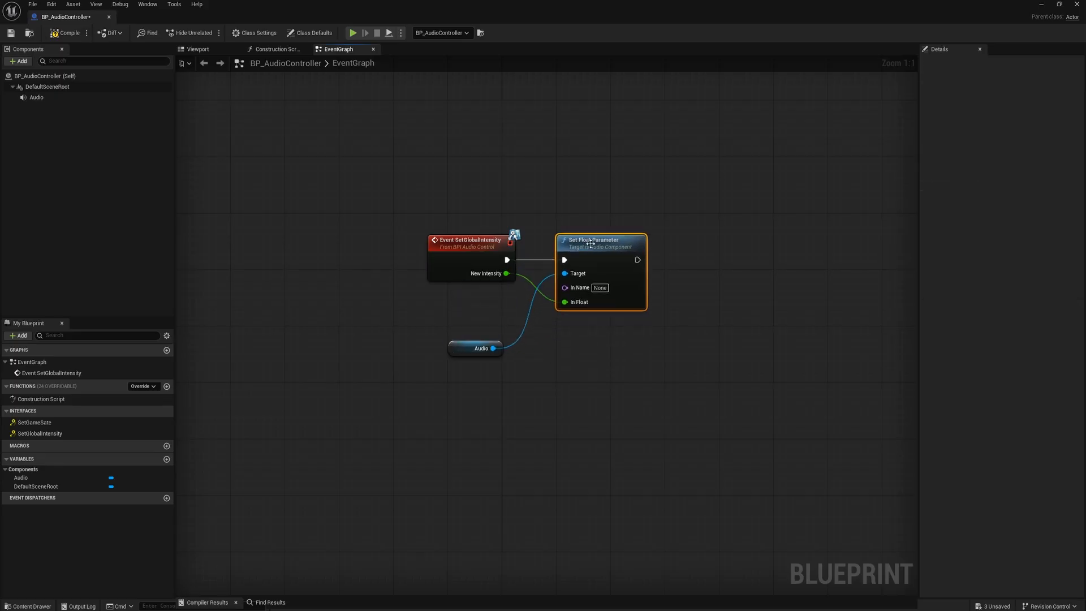
# Set the In Name of the Set Float Parameter node to GlobalIntensity
pyautogui.click(599, 288)
pyautogui.write('G')
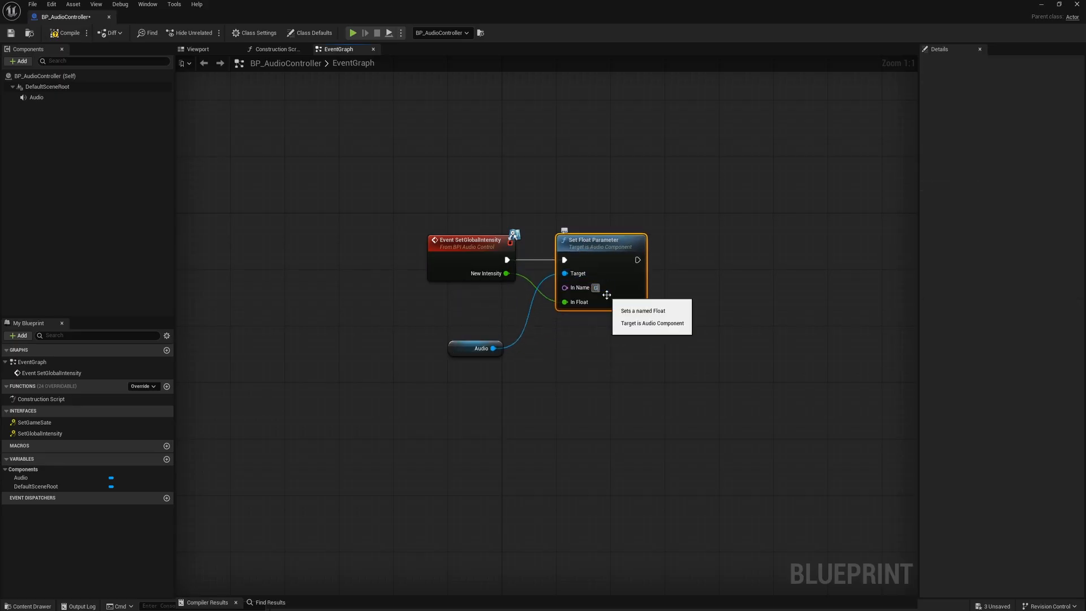
pyautogui.write('lobalIntens')
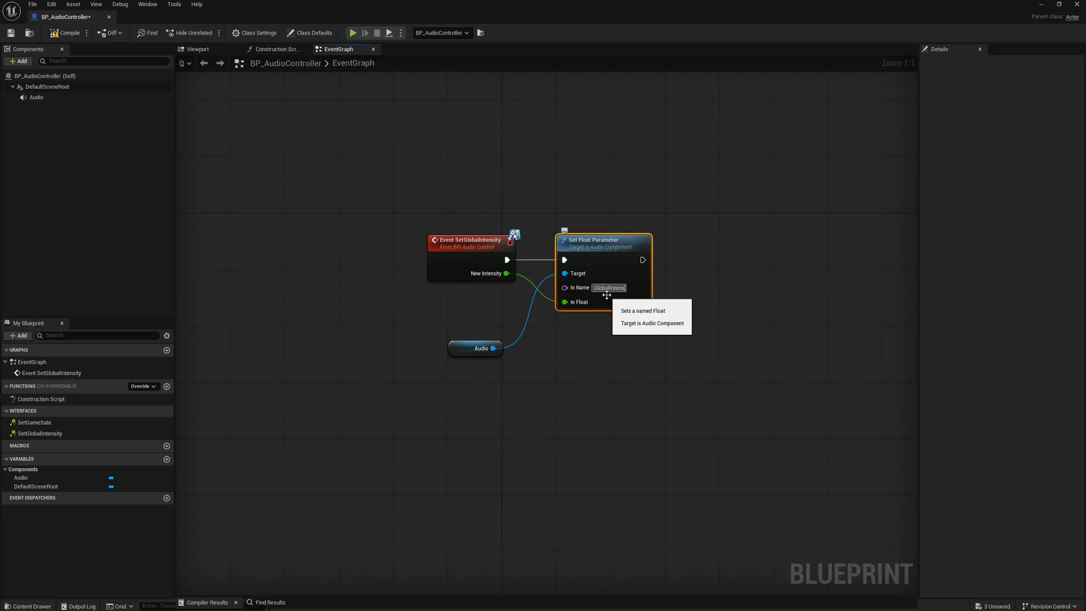
pyautogui.write('ity')
pyautogui.press('Return')
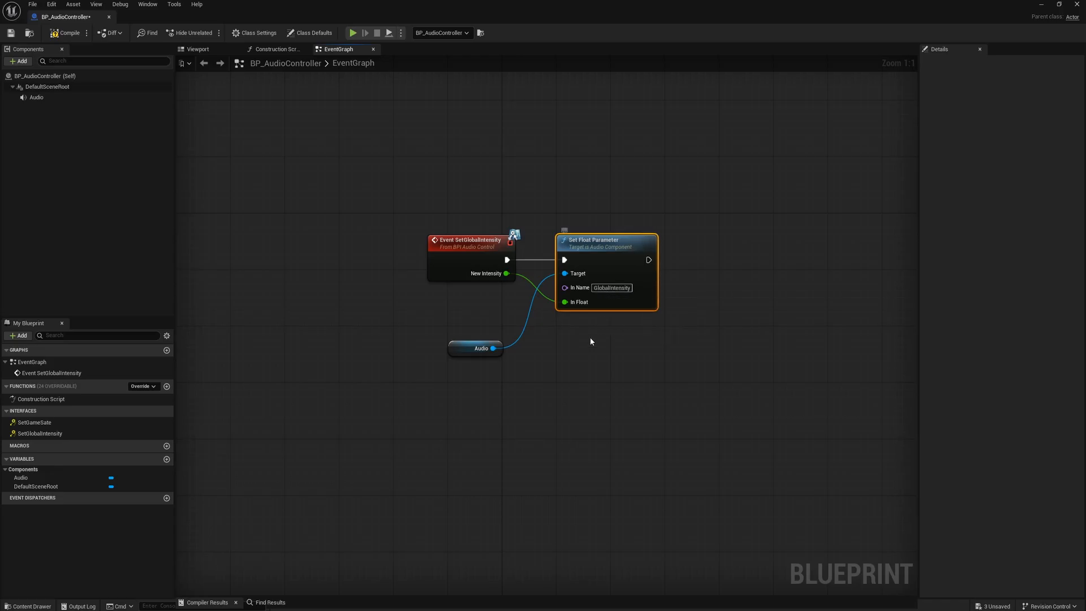
# Add the SetGameSate interface event to the EventGraph below the SetGlobalIntensity nodes
pyautogui.click(573, 347)
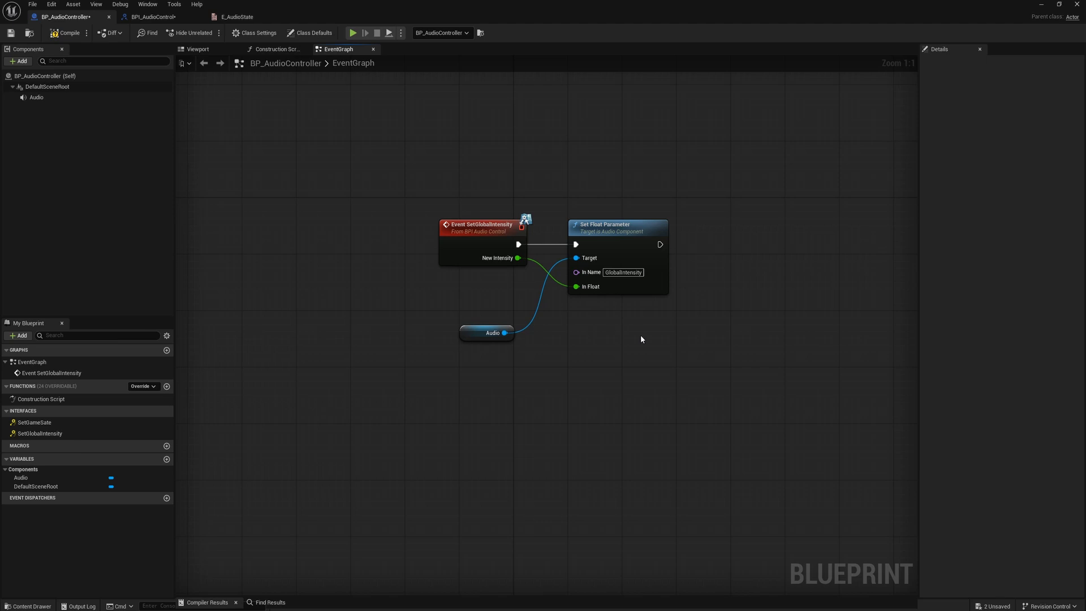
pyautogui.rightClick(473, 394)
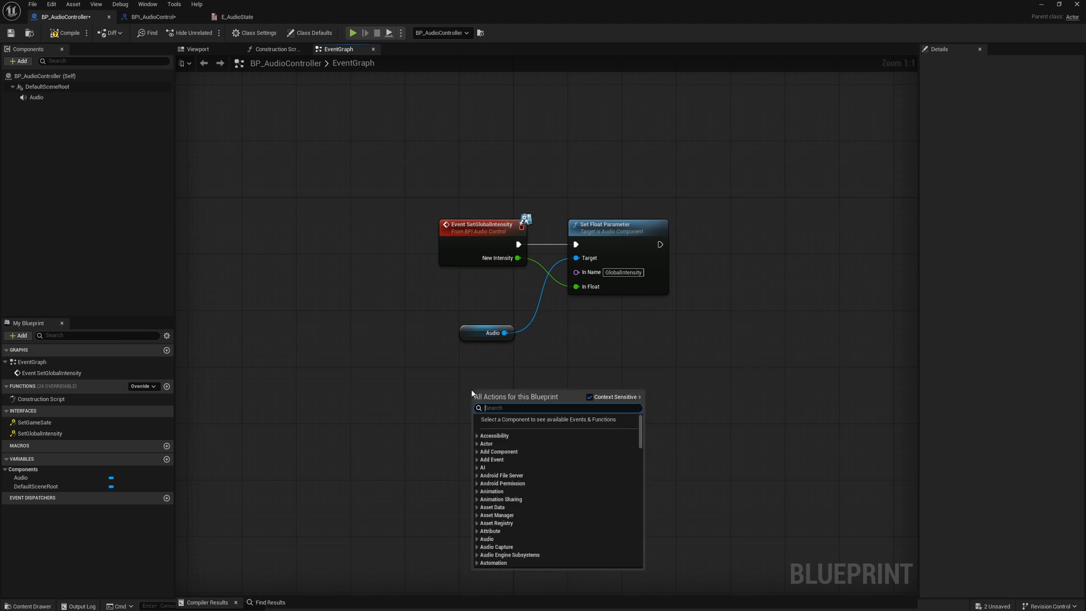
pyautogui.write('event')
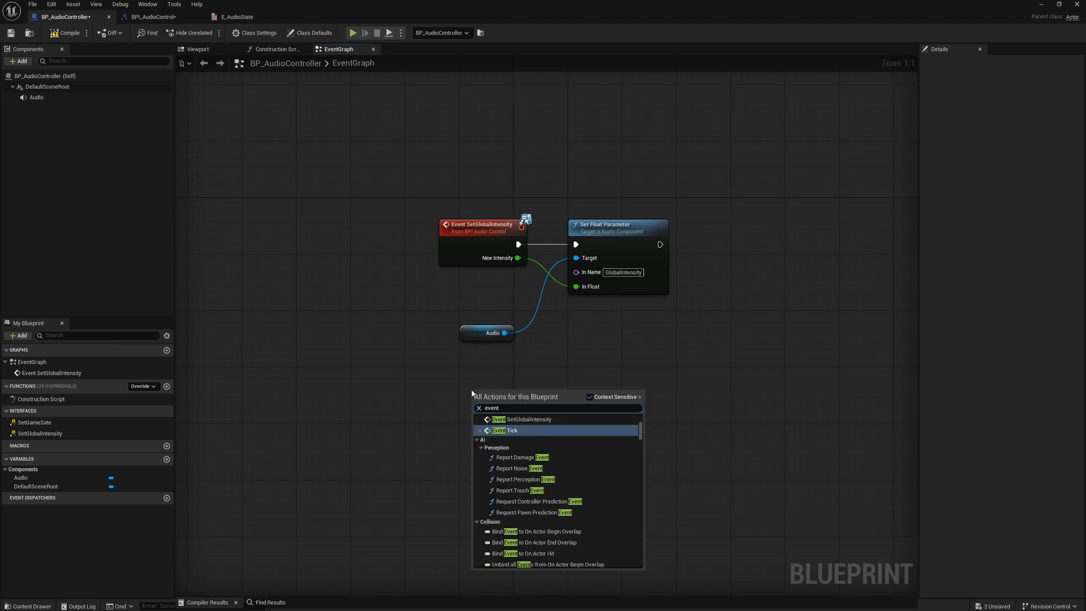
pyautogui.write('se')
pyautogui.click(535, 428)
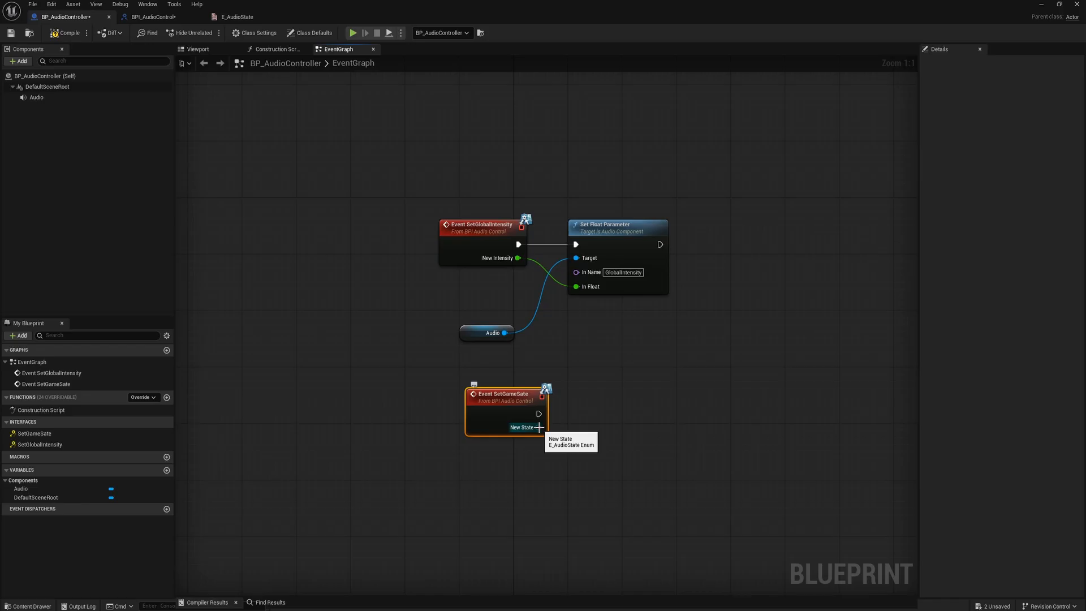
# Convert the event's New State output with a To Integer (Byte) node
pyautogui.moveTo(538, 427); pyautogui.dragTo(590, 444)
pyautogui.write('to inte')
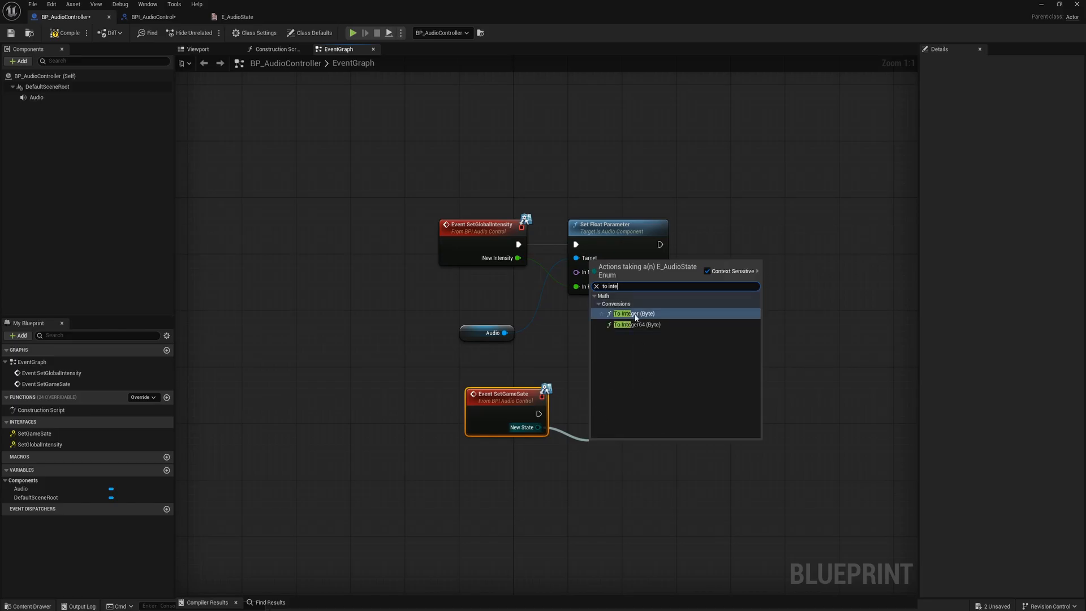
pyautogui.click(634, 314)
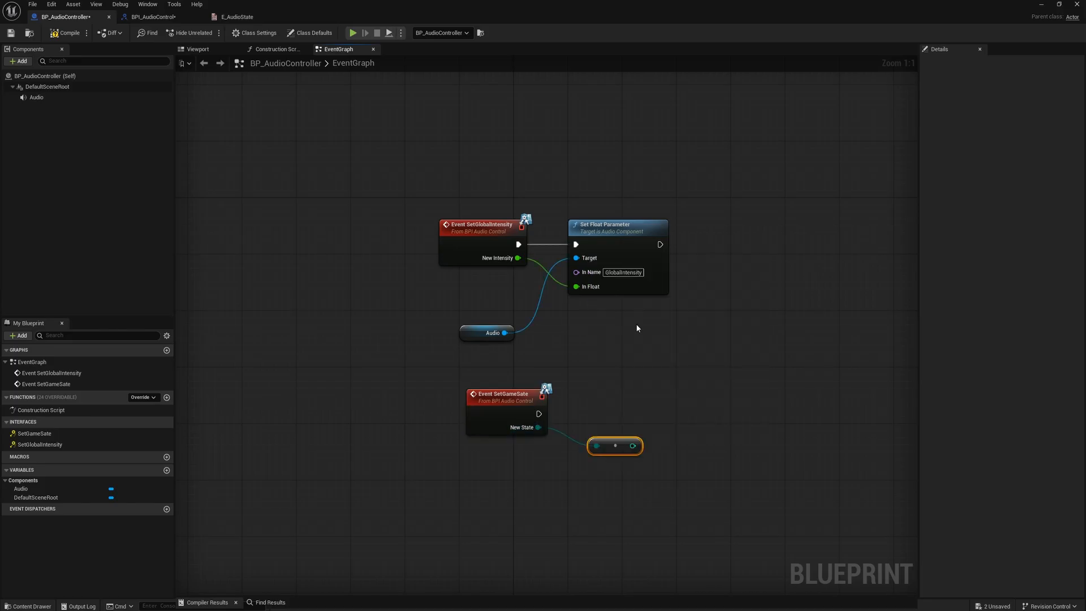
# Add a Set Integer Parameter (Audio) node fed by the converted integer, align it, and connect the SetGameSate event's execution to it
pyautogui.moveTo(635, 446); pyautogui.dragTo(696, 423)
pyautogui.write('set in')
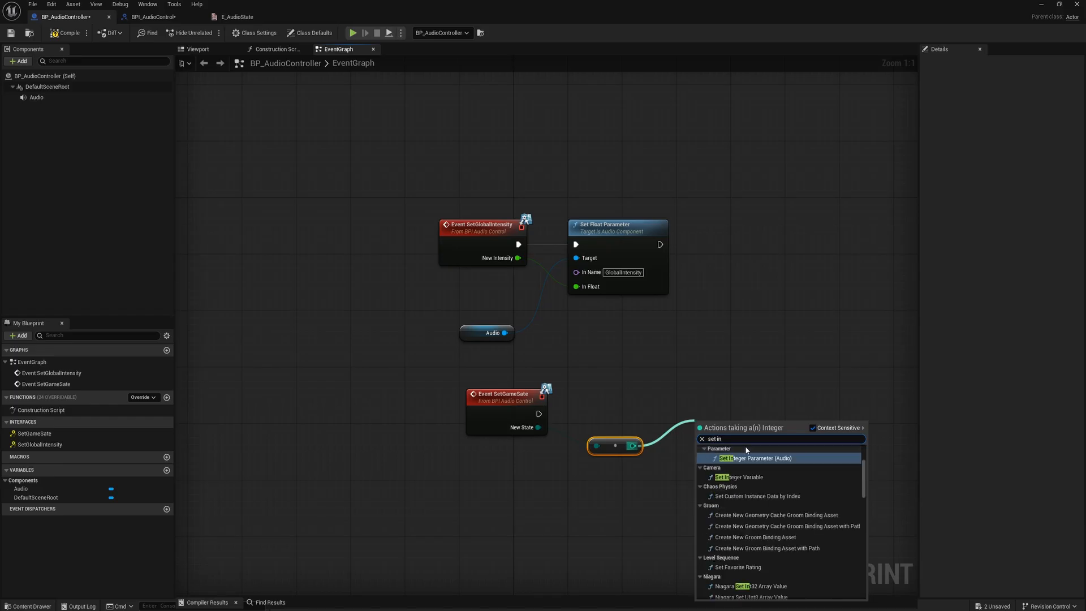
pyautogui.click(770, 459)
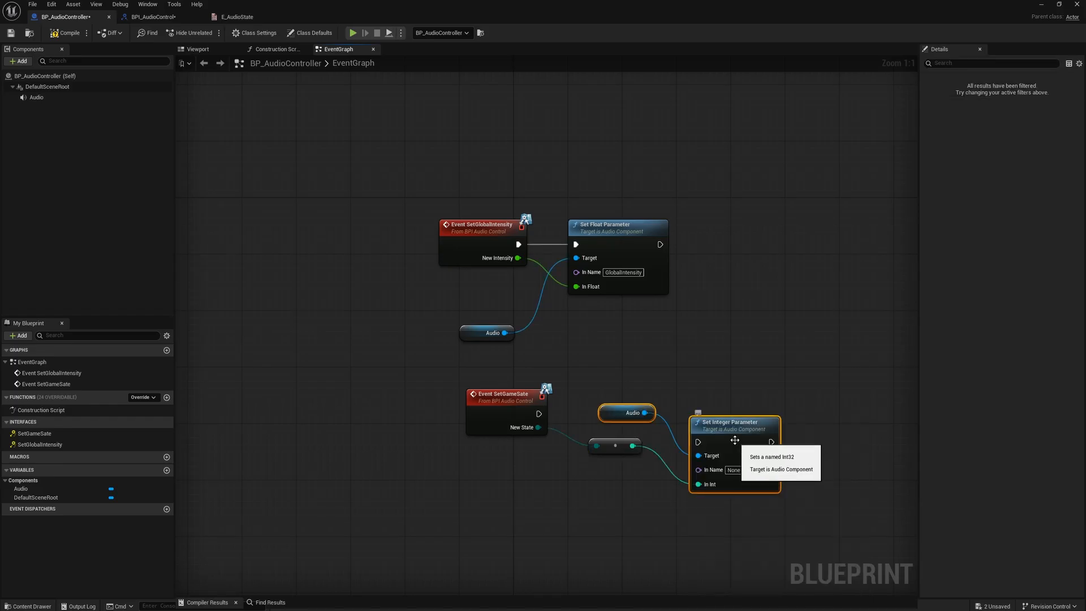
pyautogui.moveTo(731, 424); pyautogui.dragTo(722, 399)
pyautogui.click(603, 417)
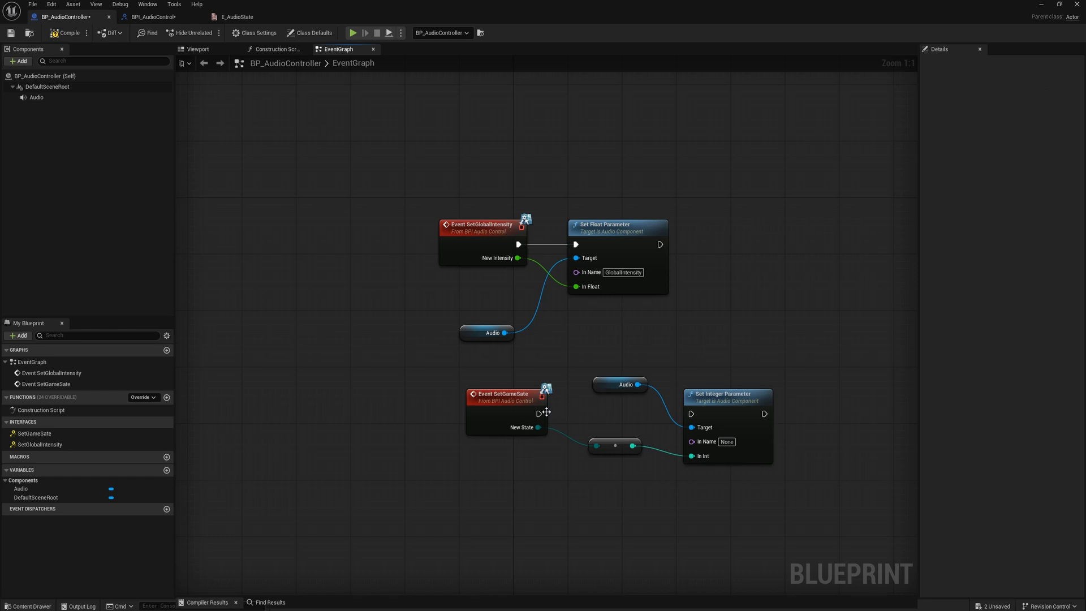
pyautogui.moveTo(539, 414); pyautogui.dragTo(691, 417)
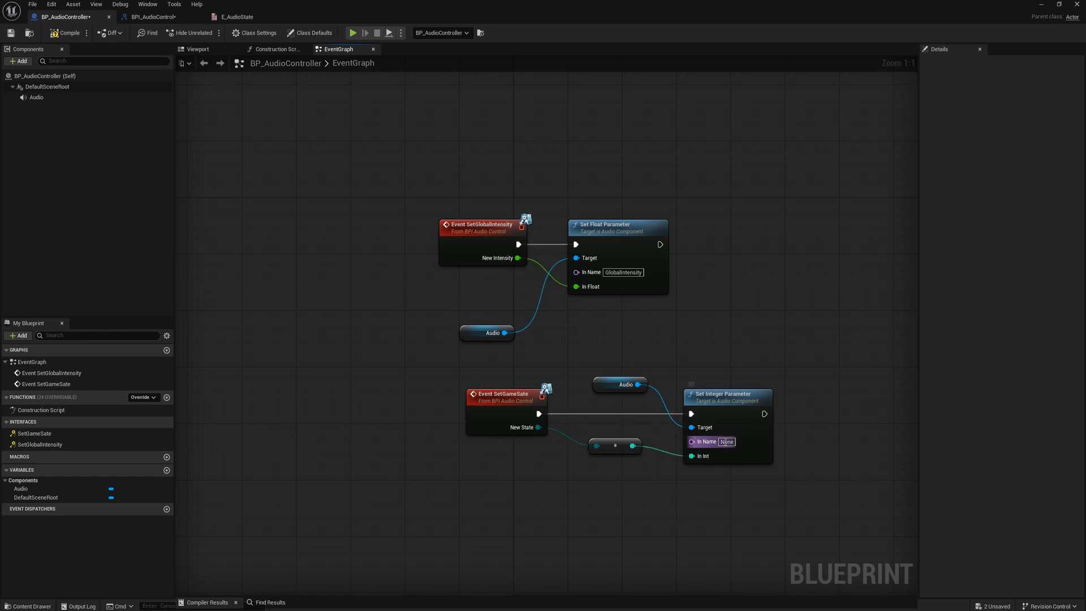
# Set the In Name of the Set Integer Parameter node to GameState and save all assets
pyautogui.click(727, 442)
pyautogui.write('GameState')
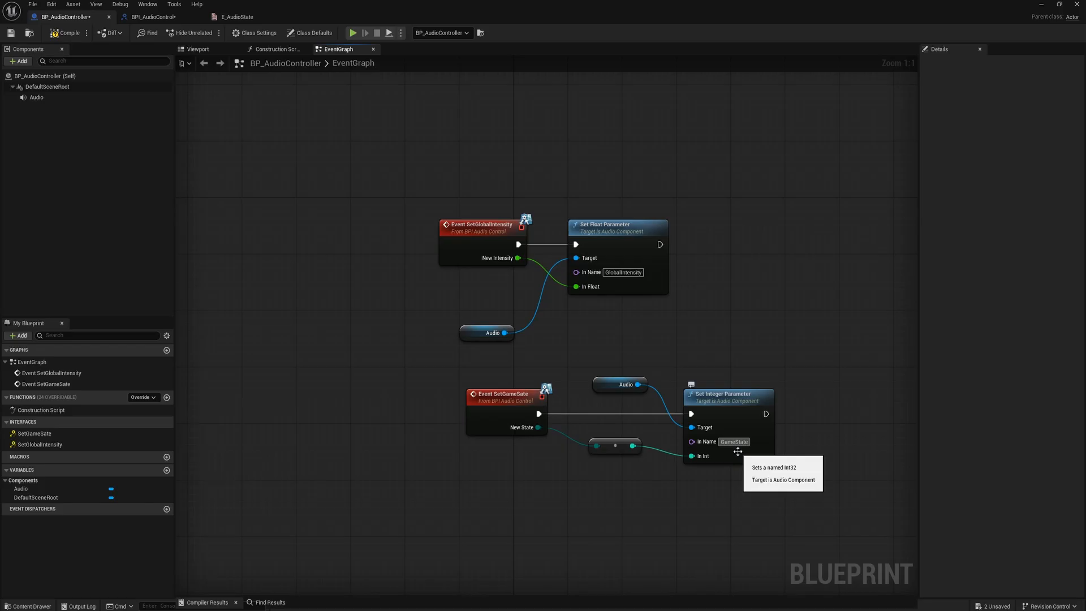
pyautogui.press('Return')
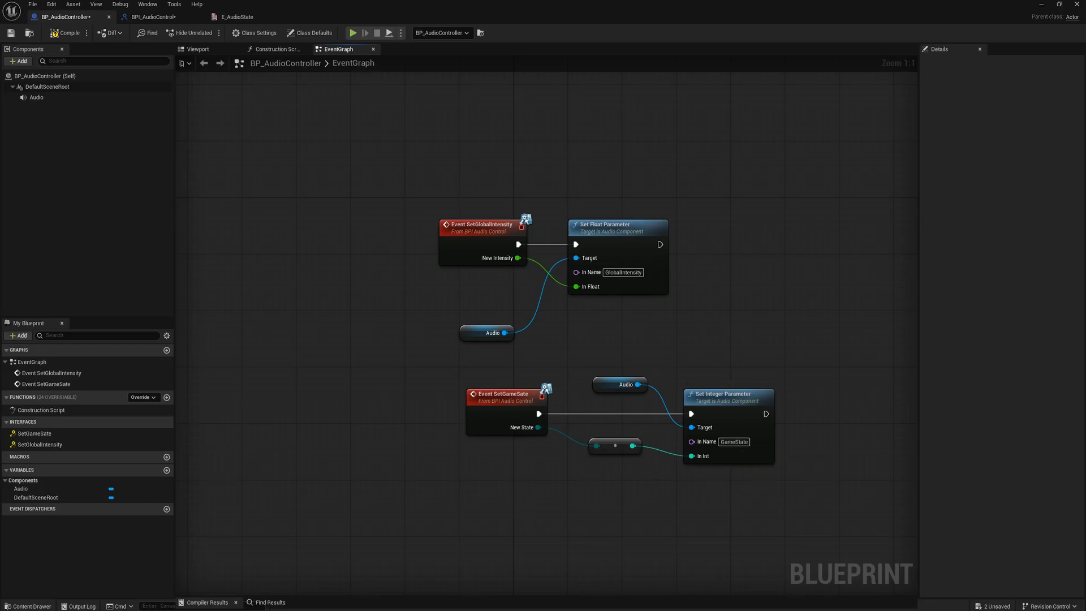
pyautogui.hotkey('ctrl', 'shift', 's')
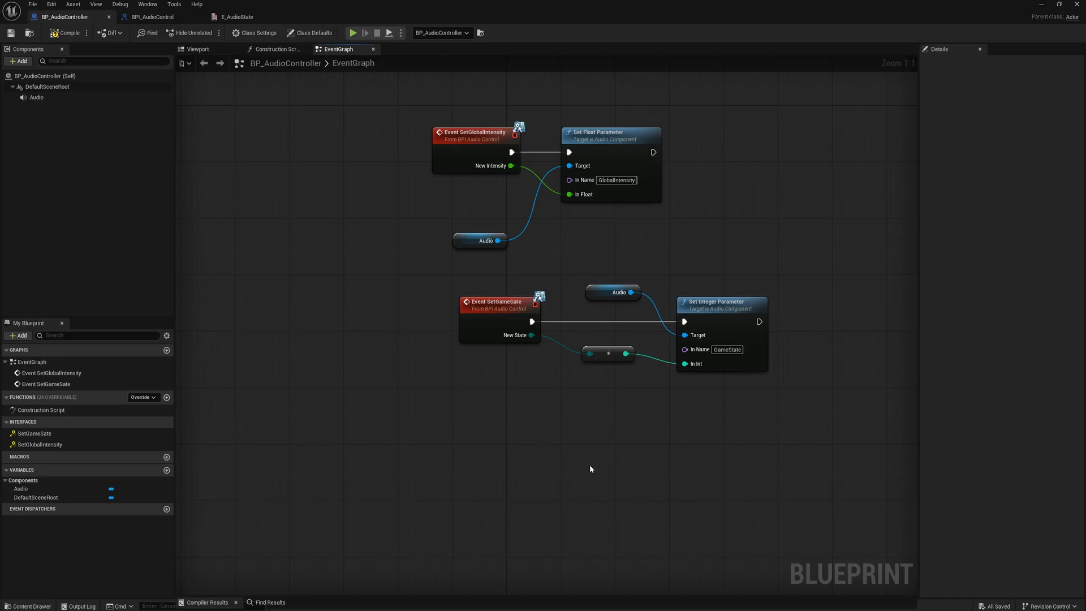
# Add a Map Range Clamped node below the SetGameSate nodes with In Range B 600 and Out Range B 1.0
pyautogui.moveTo(585, 462); pyautogui.dragTo(525, 404, button='right')
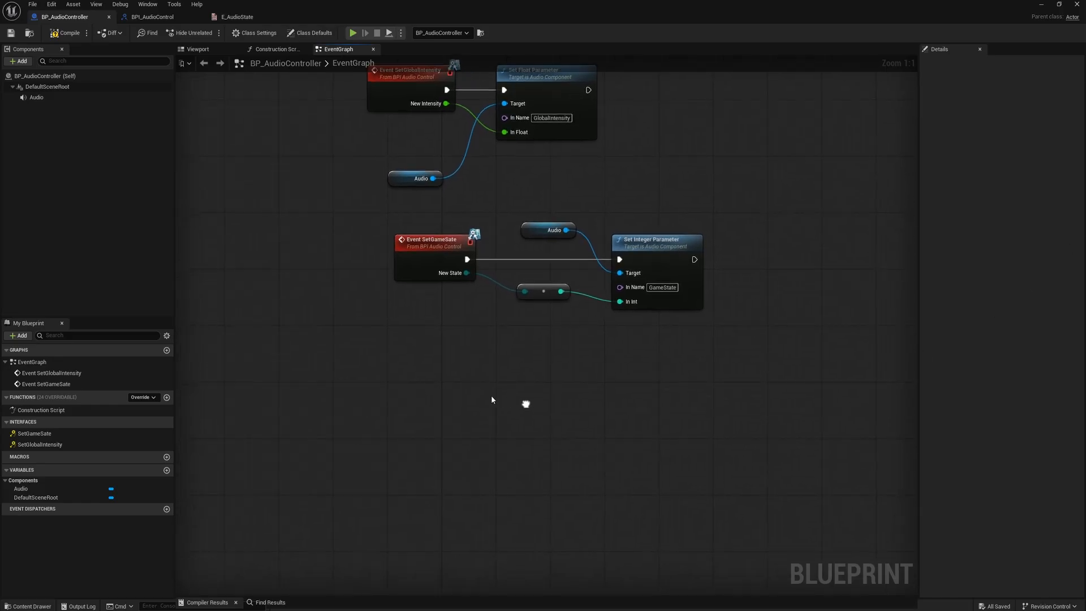
pyautogui.rightClick(446, 383)
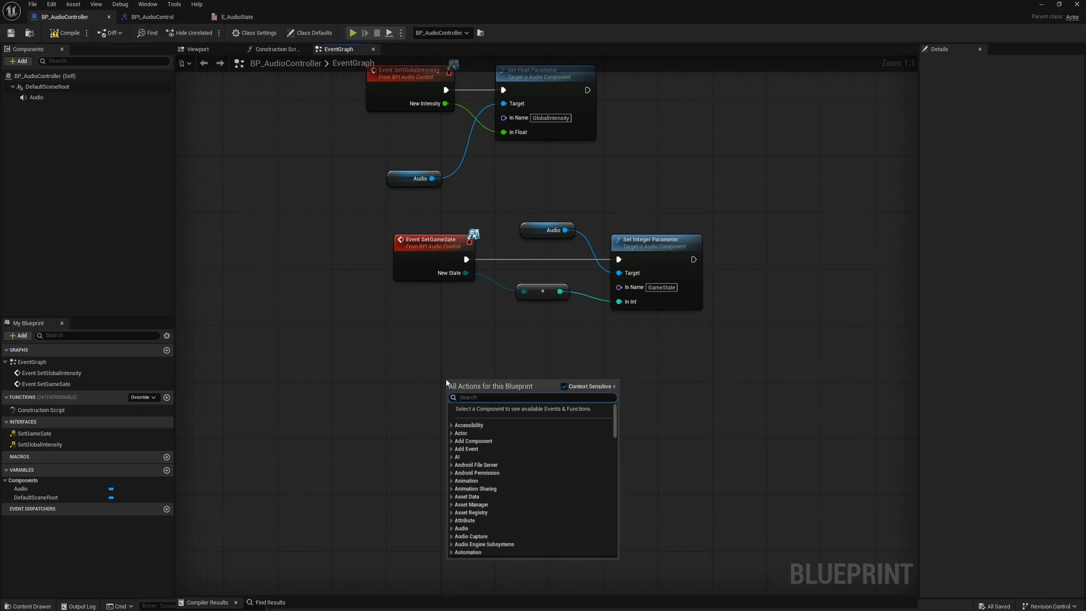
pyautogui.write('map ra')
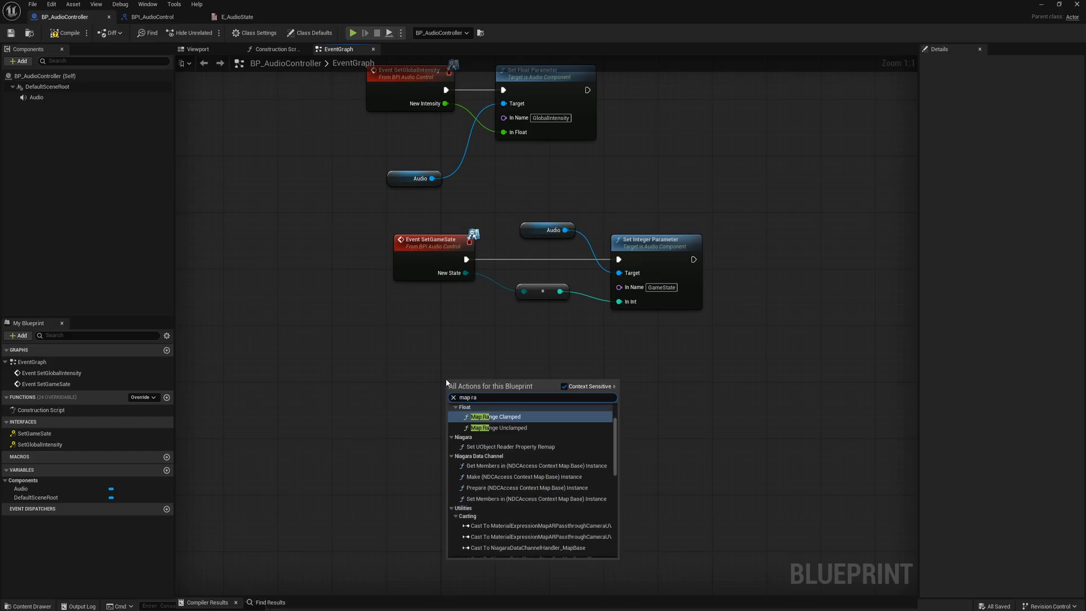
pyautogui.click(504, 417)
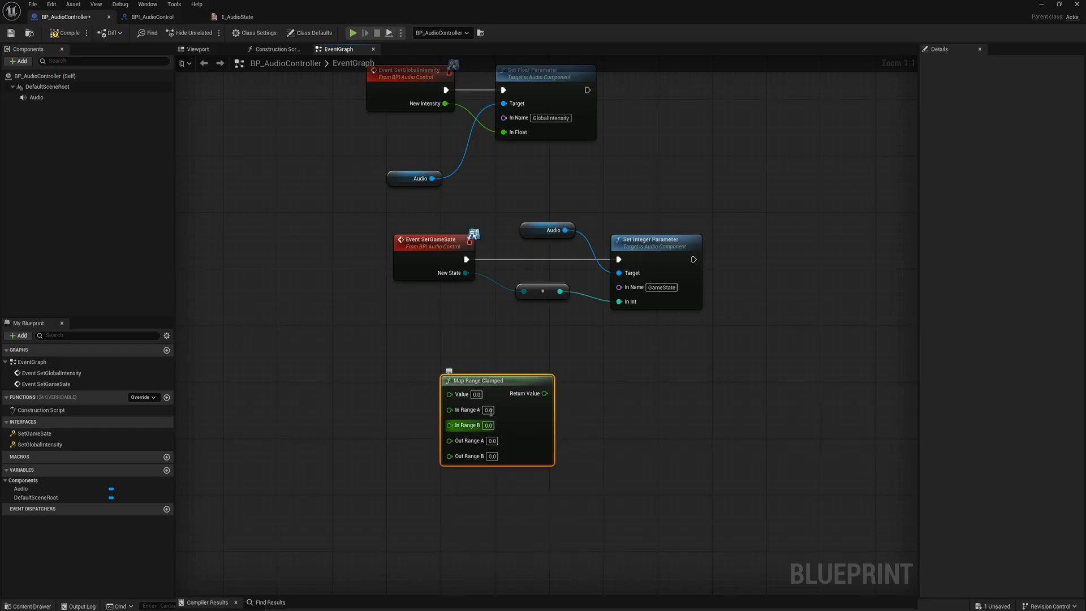
pyautogui.click(489, 426)
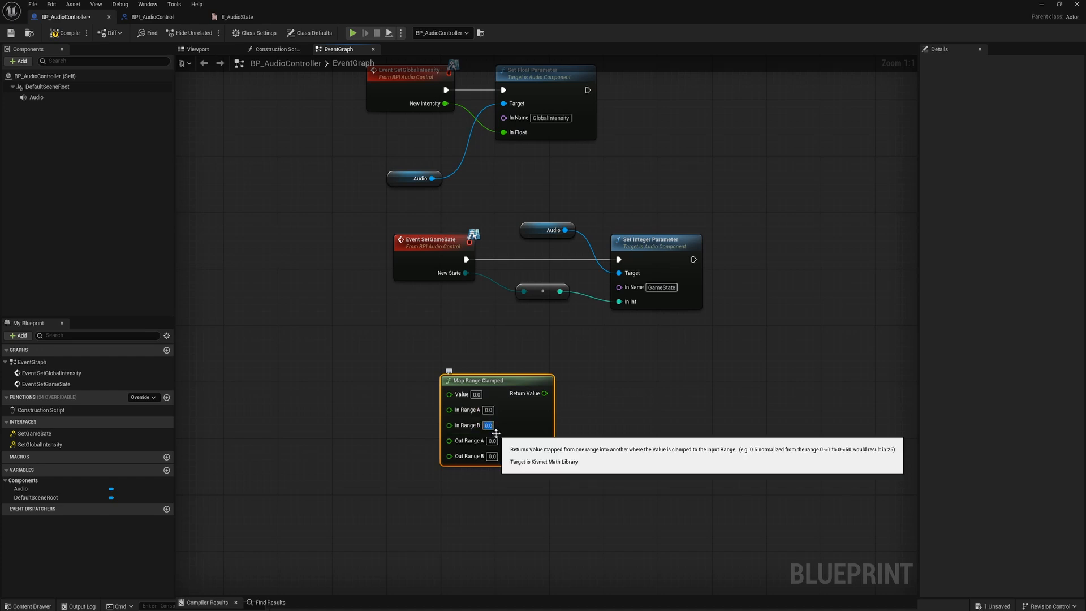
pyautogui.write('600')
pyautogui.press('Return')
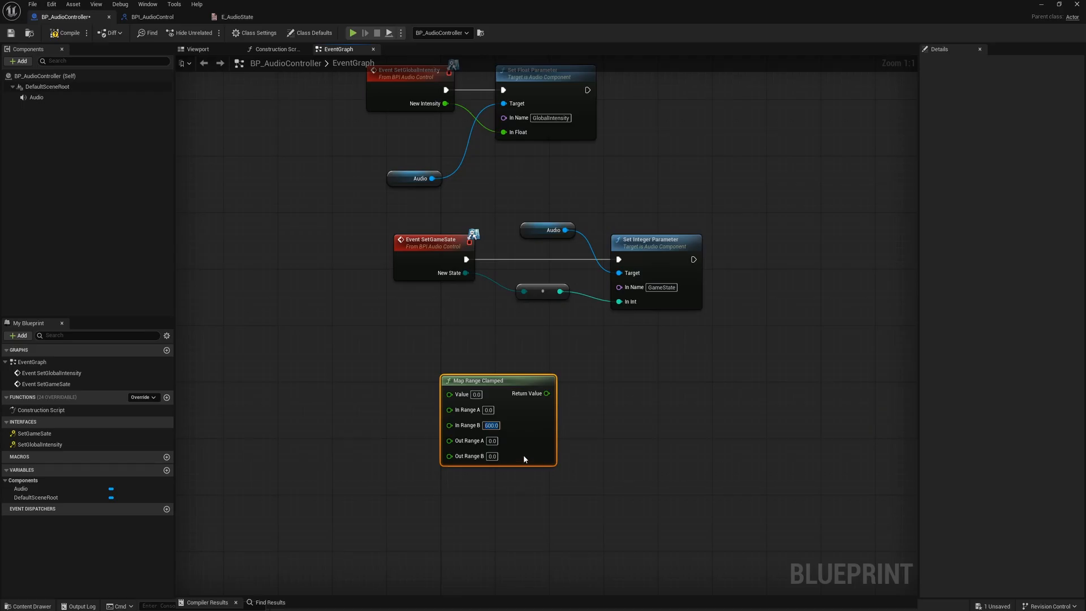
pyautogui.click(492, 456)
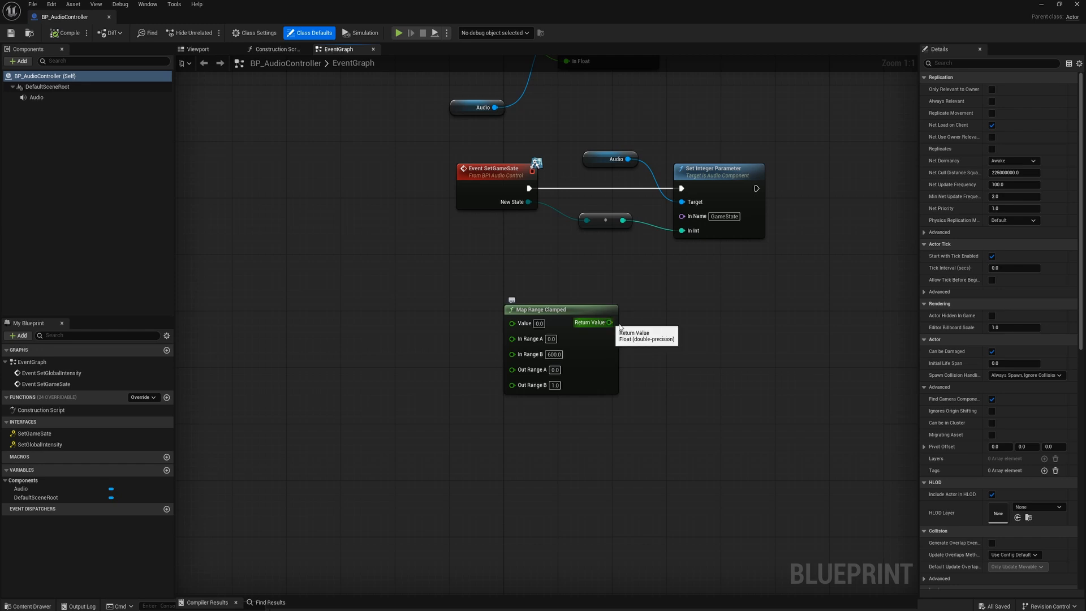
# Add a Set Global Intensity function call fed by the Map Range Clamped return value and place it beside that node
pyautogui.moveTo(620, 327); pyautogui.dragTo(657, 331)
pyautogui.write('cal')
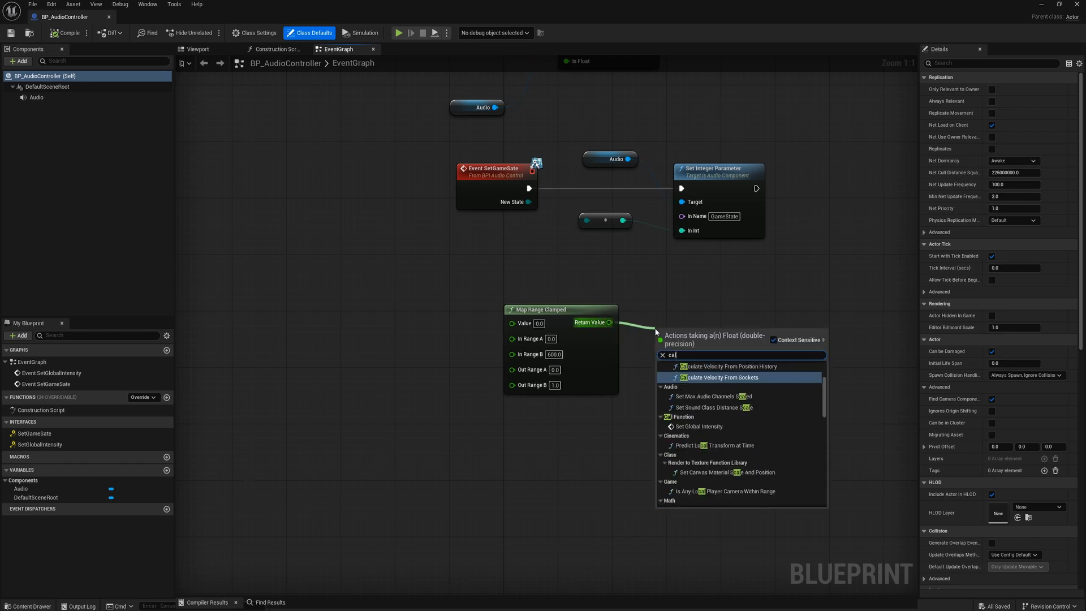
pyautogui.write('l')
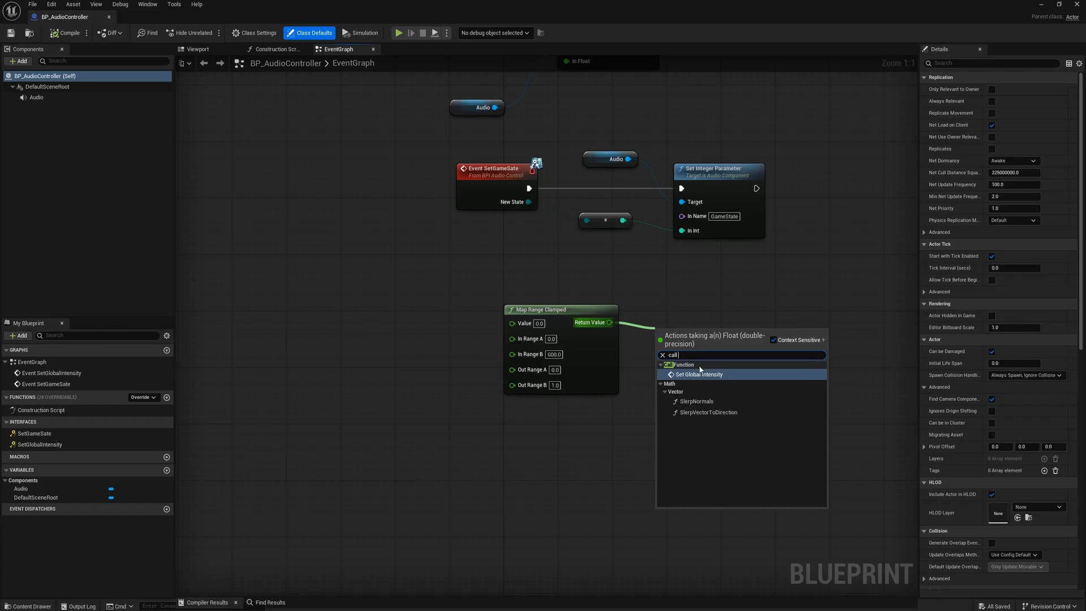
pyautogui.click(700, 375)
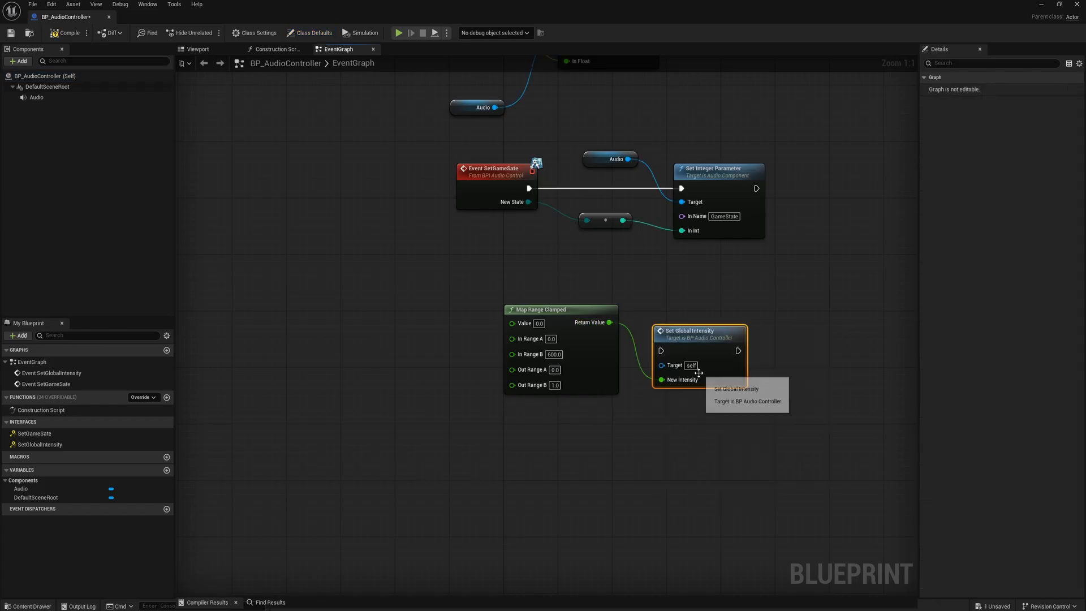
pyautogui.moveTo(702, 321); pyautogui.dragTo(702, 314)
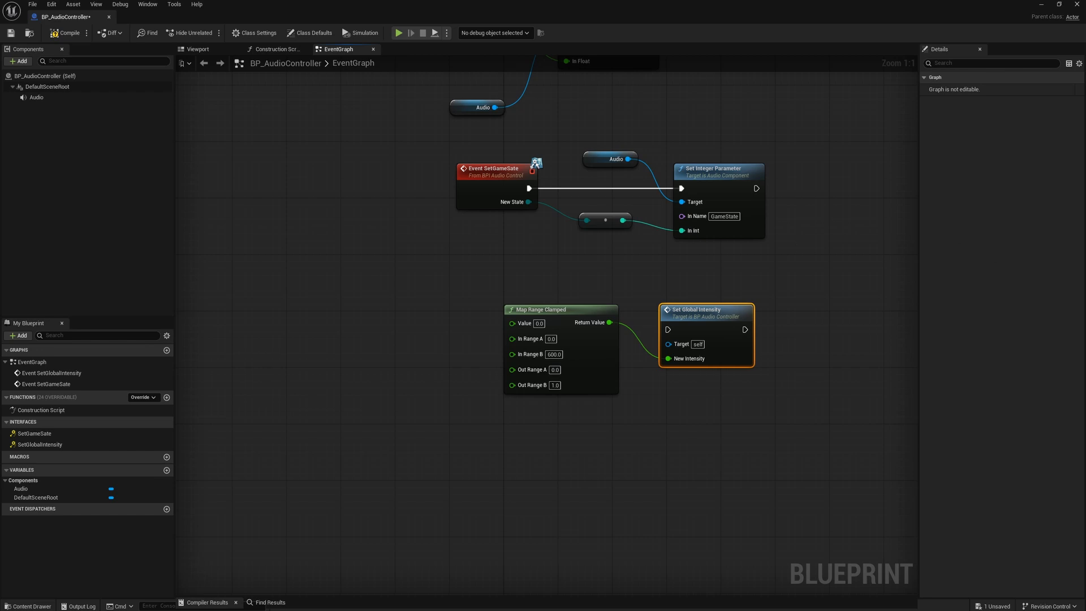
# Add an Event Tick node, connect its execution to Set Global Intensity, and arrange the nodes with Map Range Clamped below the wire
pyautogui.rightClick(234, 340)
pyautogui.write('event ti')
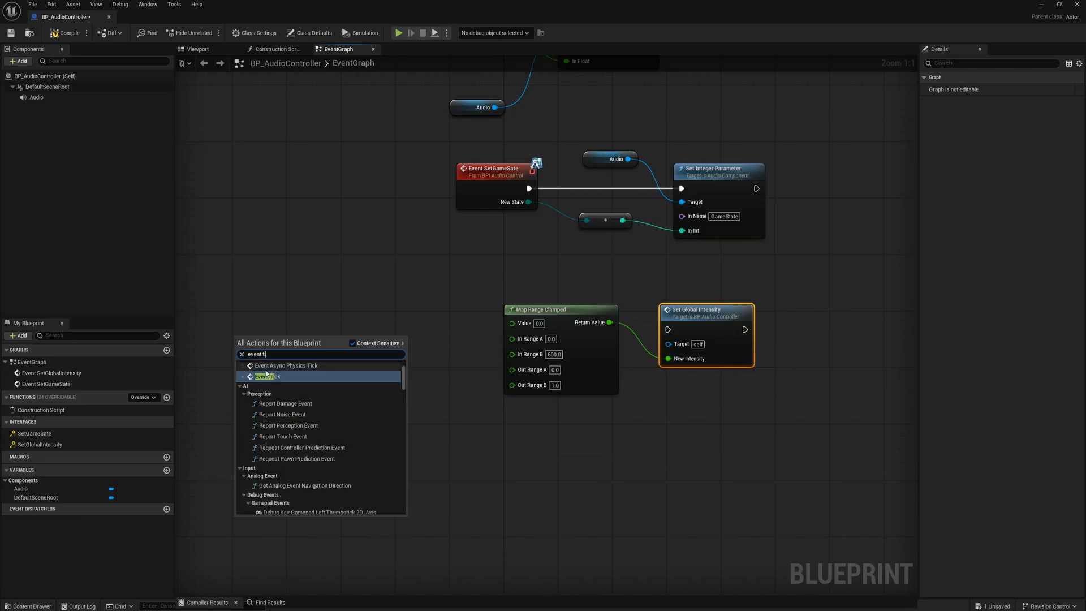
pyautogui.click(269, 377)
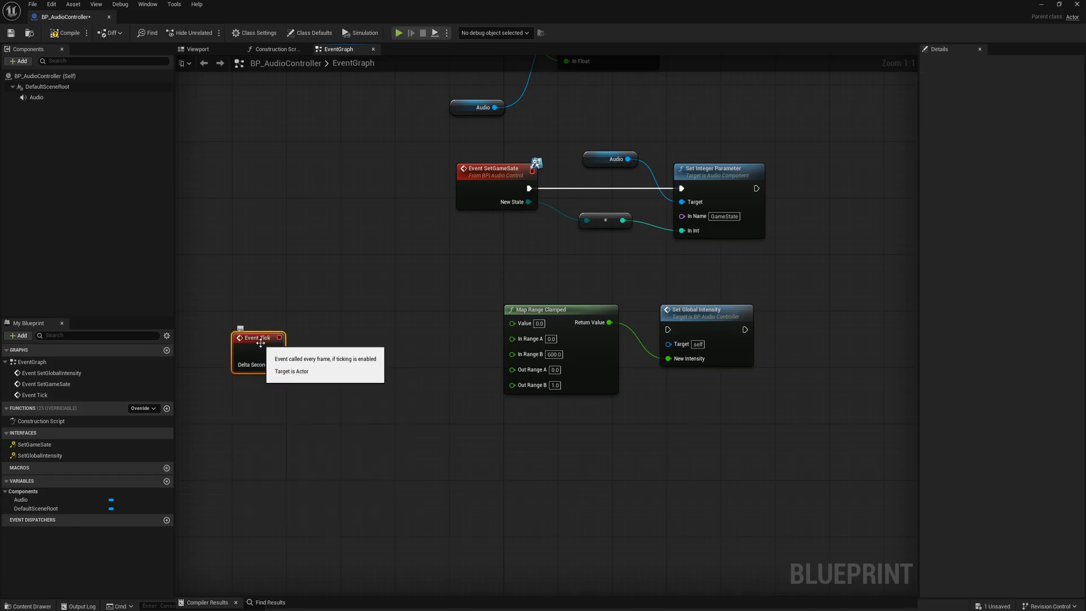
pyautogui.moveTo(260, 343); pyautogui.dragTo(255, 304)
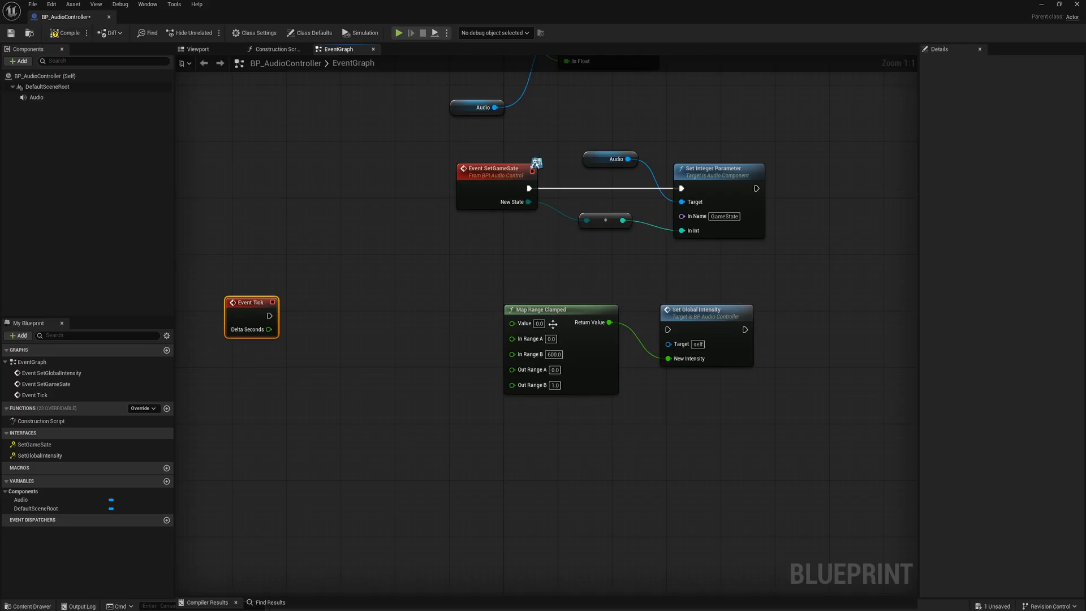
pyautogui.moveTo(553, 324); pyautogui.dragTo(553, 349)
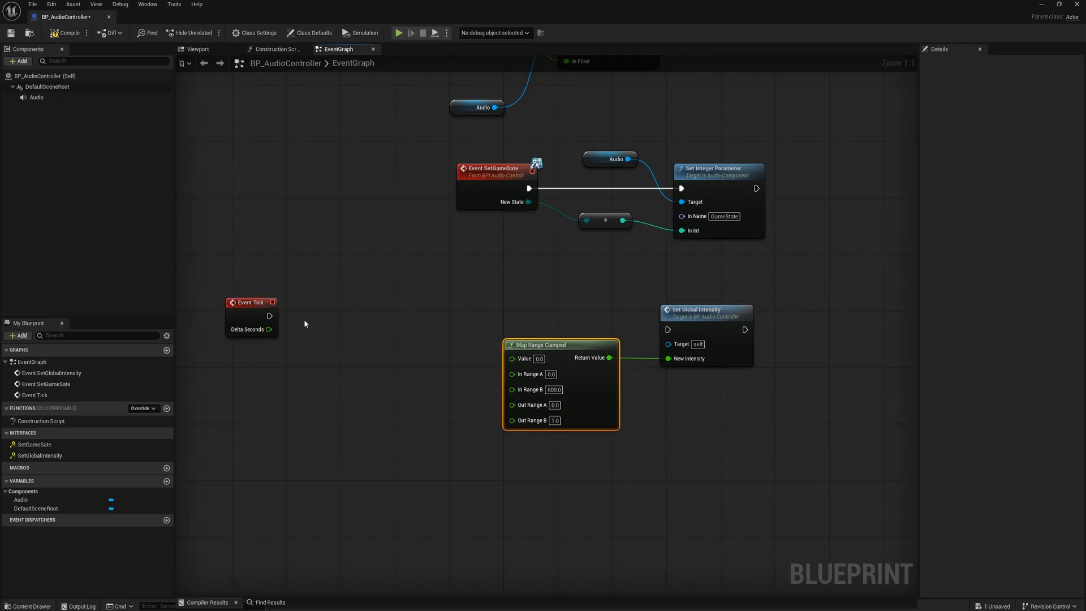
pyautogui.moveTo(270, 316); pyautogui.dragTo(685, 297)
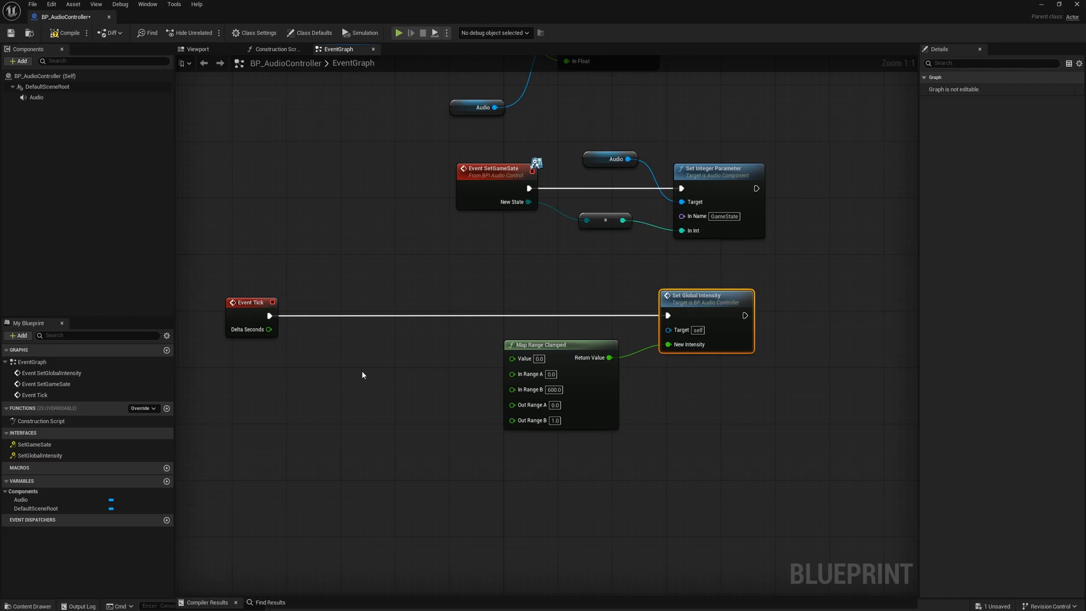
# Add a Get Player Character node below Event Tick
pyautogui.rightClick(265, 407)
pyautogui.write('get pla')
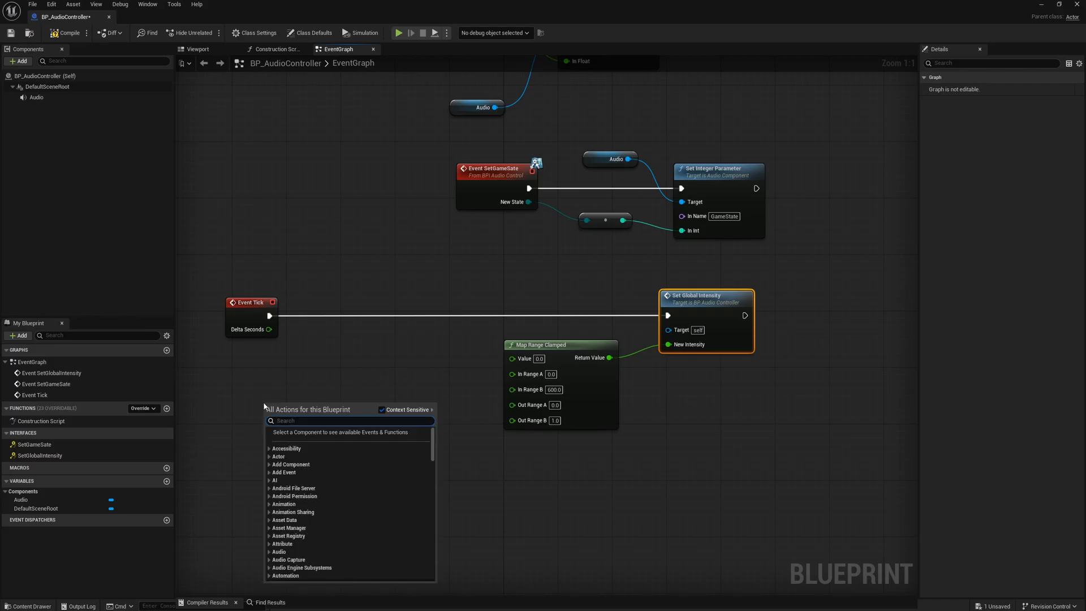
pyautogui.write('yer')
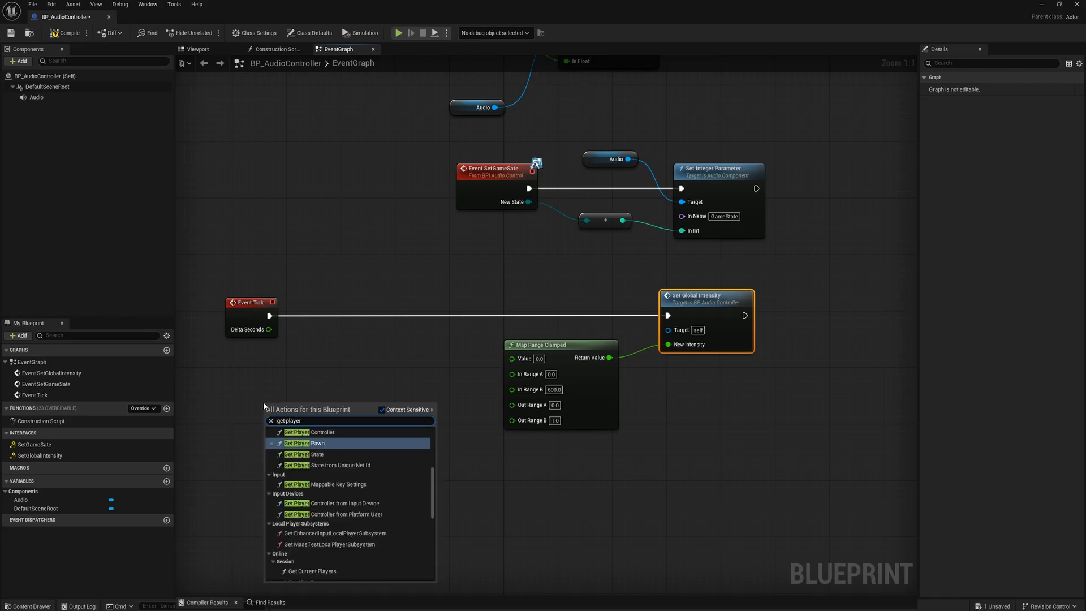
pyautogui.scroll(1, 331, 446)
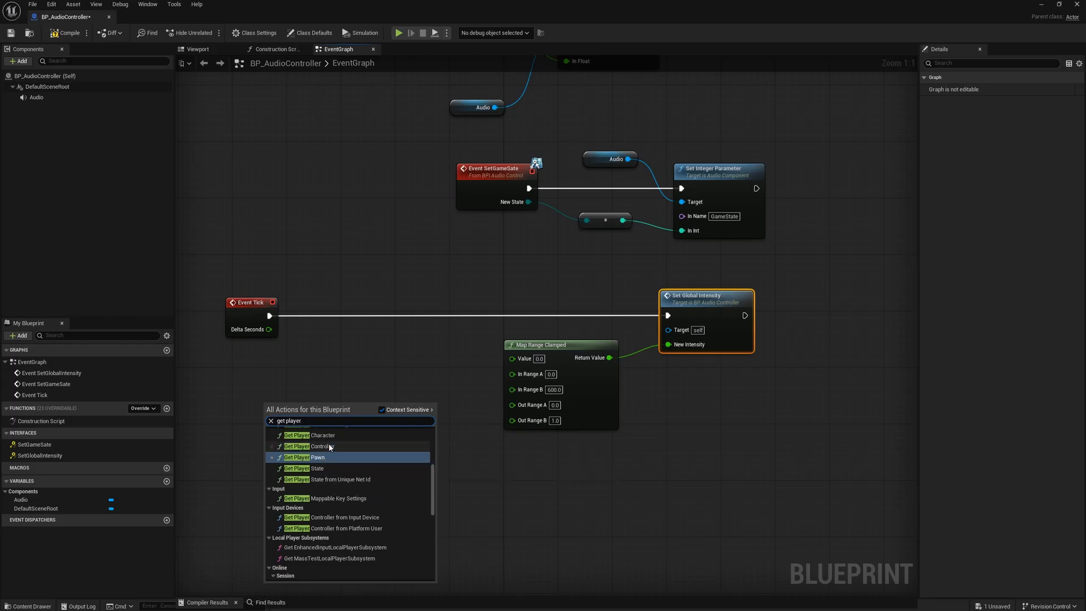
pyautogui.click(320, 435)
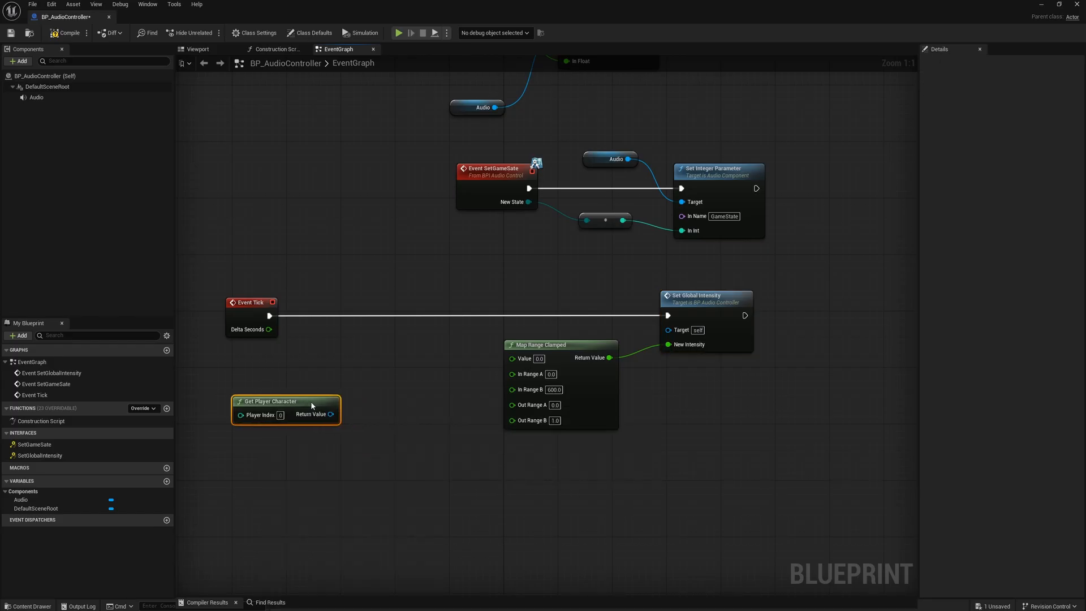
# Add a Get Distance To node with the Get Player Character return value as its Target
pyautogui.moveTo(312, 405); pyautogui.dragTo(354, 397)
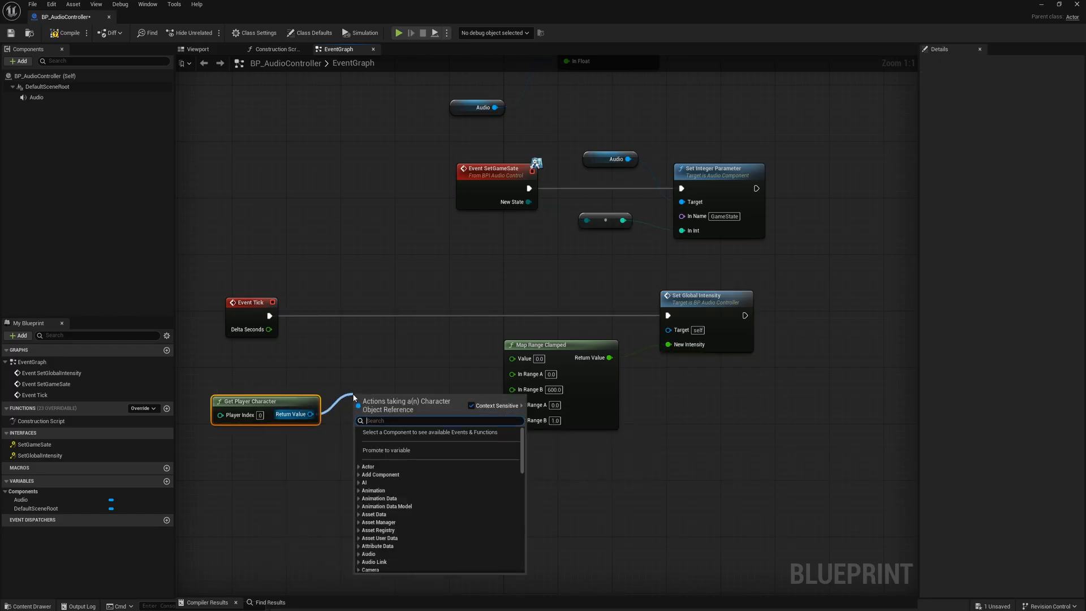
pyautogui.write('get distance')
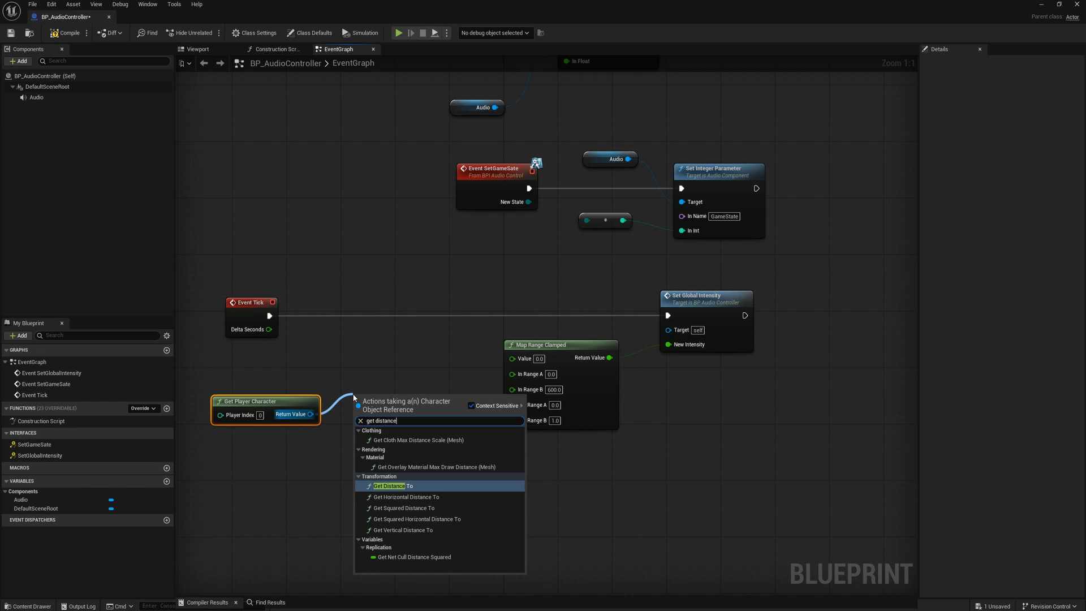
pyautogui.click(392, 486)
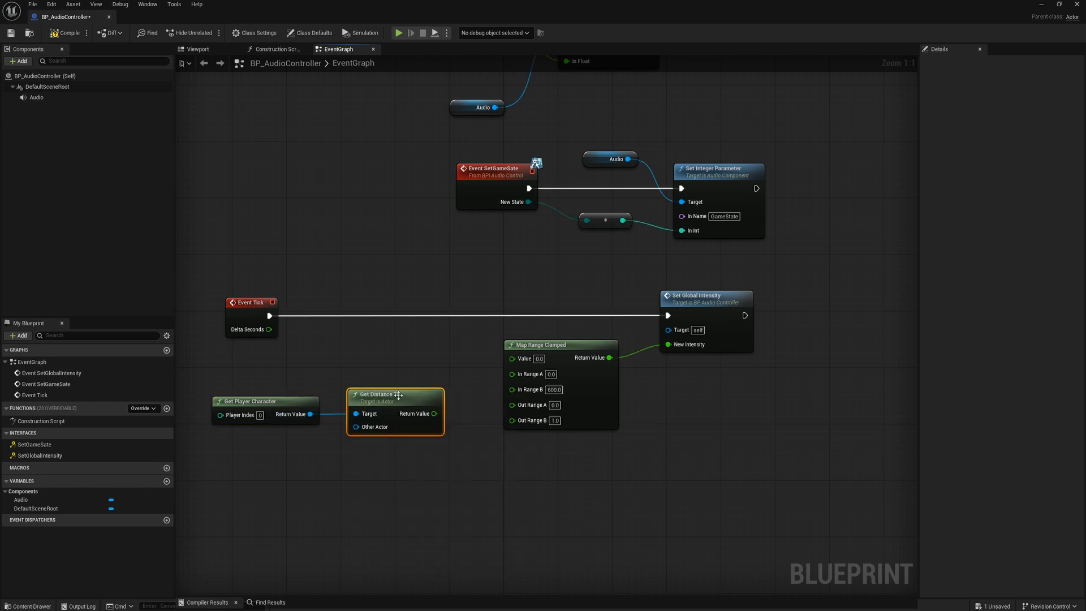
# Connect a Self reference to the Other Actor input of Get Distance To and place it below Get Player Character
pyautogui.moveTo(408, 390); pyautogui.dragTo(334, 462)
pyautogui.write('self')
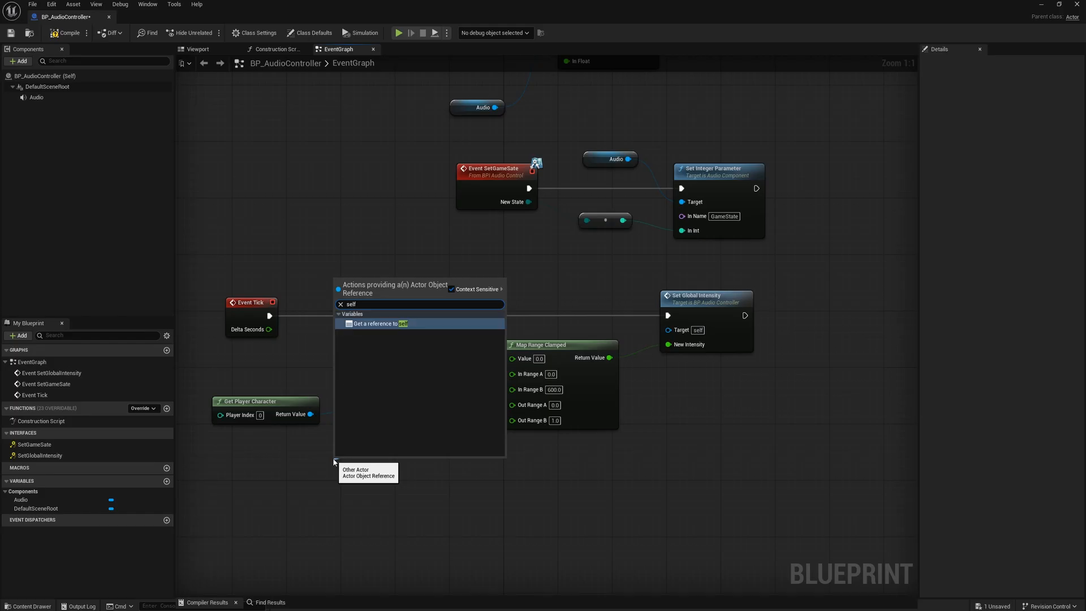
pyautogui.click(380, 380)
pyautogui.moveTo(344, 458); pyautogui.dragTo(296, 452)
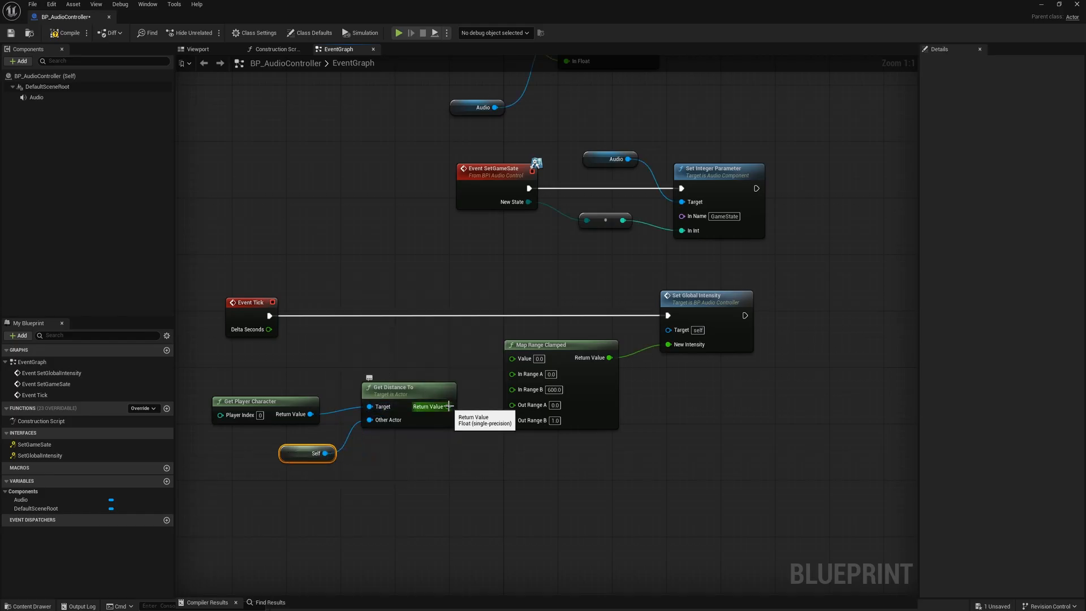
# Feed the Get Distance To return value into Map Range Clamped's Value and move the three distance nodes closer to it
pyautogui.moveTo(448, 407); pyautogui.dragTo(512, 358)
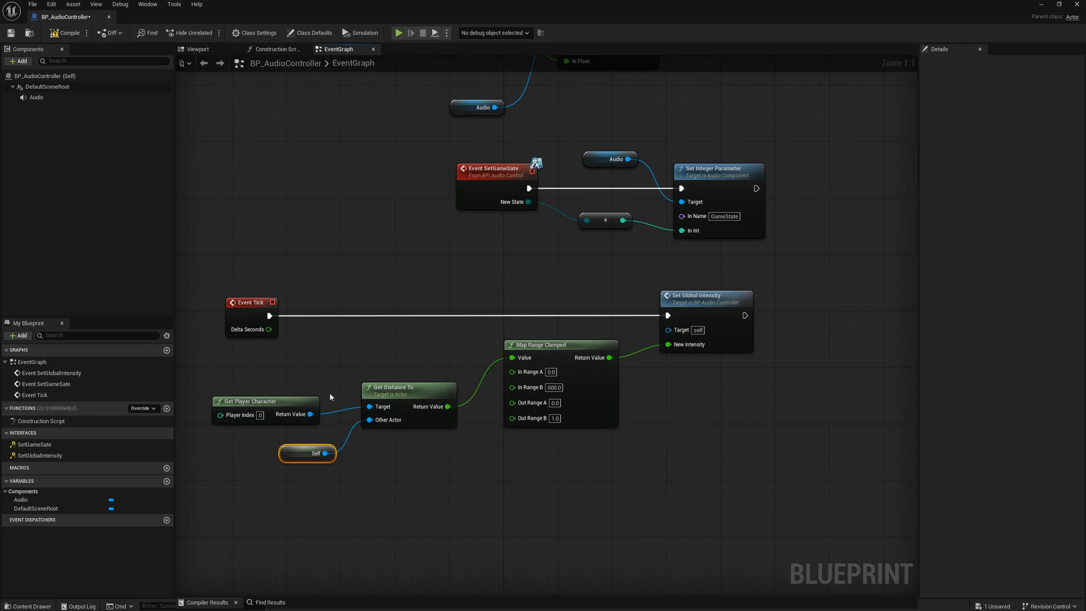
pyautogui.moveTo(290, 382); pyautogui.dragTo(373, 444)
pyautogui.moveTo(423, 388); pyautogui.dragTo(436, 368)
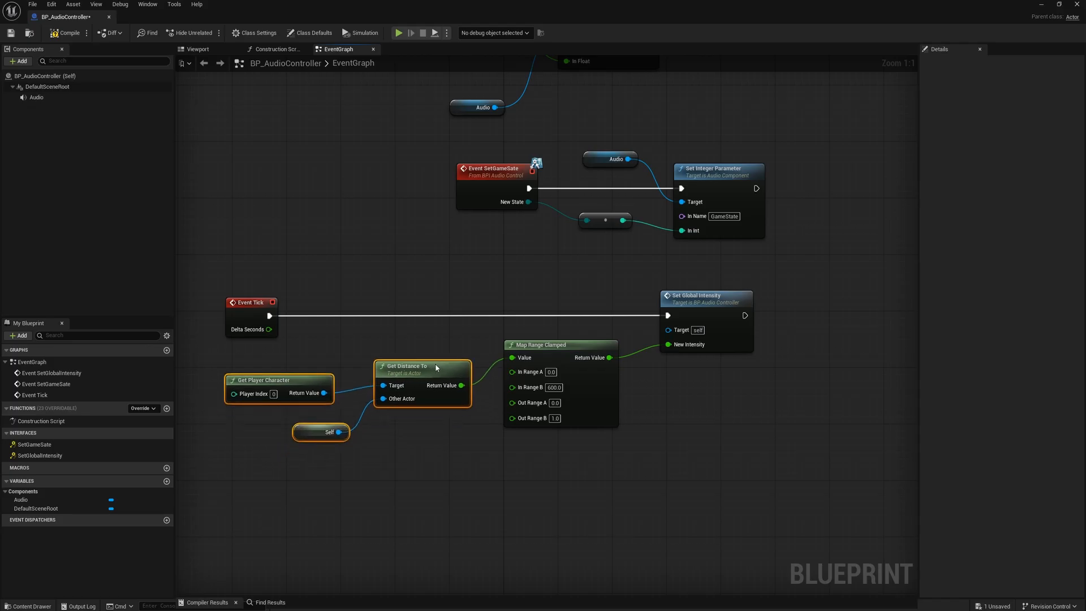
# Group the Event Tick, distance, Map Range Clamped and Set Global Intensity nodes in a comment titled "Map Range" and reposition it
pyautogui.moveTo(222, 279); pyautogui.dragTo(768, 459)
pyautogui.write('c')
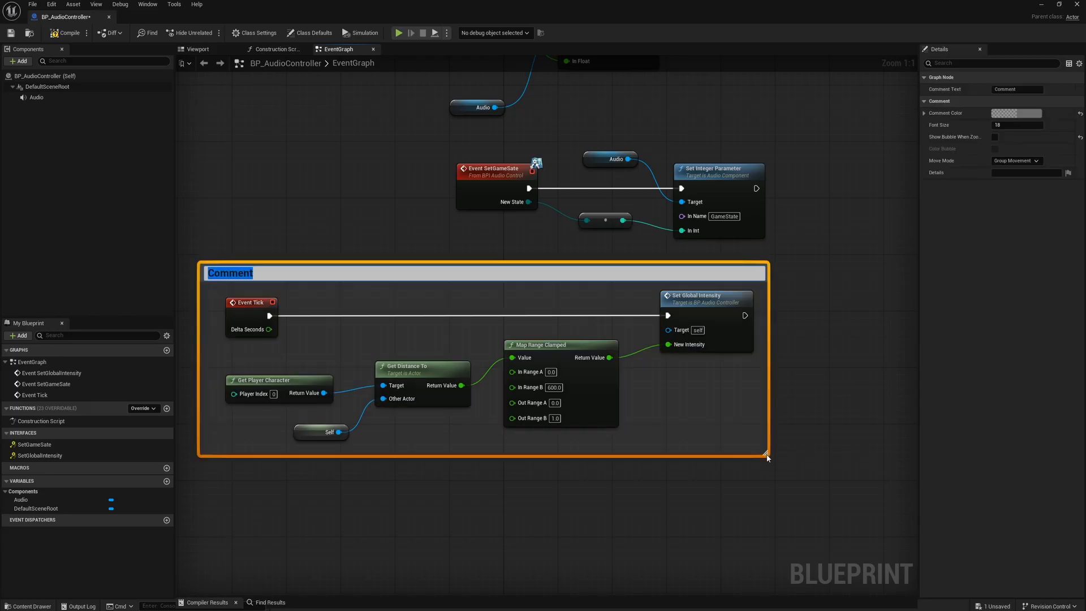
pyautogui.write('Map Range')
pyautogui.press('Return')
pyautogui.moveTo(509, 243); pyautogui.dragTo(490, 295, button='right')
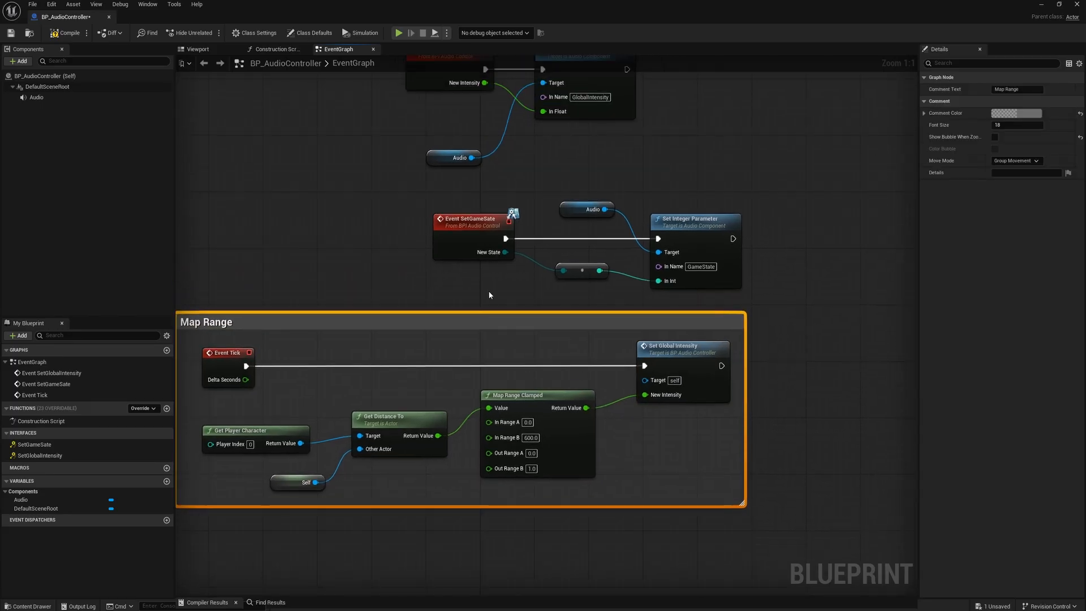
pyautogui.moveTo(438, 325); pyautogui.dragTo(626, 339)
# Wrap the Event SetGameSate nodes in a comment titled "Game State" and align it with the Map Range comment's left edge
pyautogui.moveTo(594, 300); pyautogui.dragTo(531, 277, button='right')
pyautogui.scroll(-1, 531, 277)
pyautogui.moveTo(720, 243); pyautogui.dragTo(742, 316, button='right')
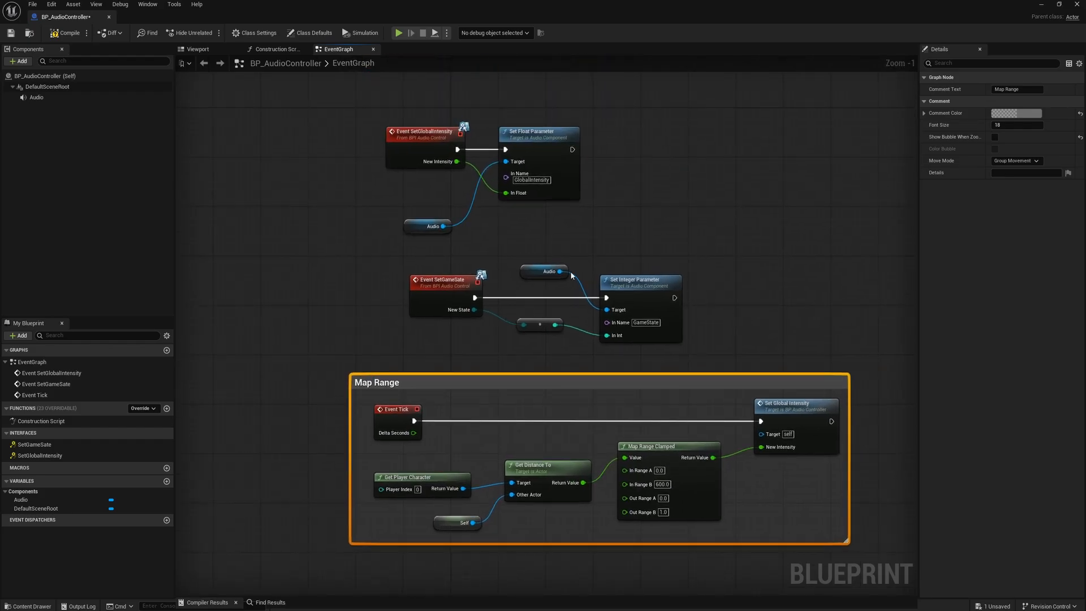
pyautogui.moveTo(399, 253); pyautogui.dragTo(685, 365)
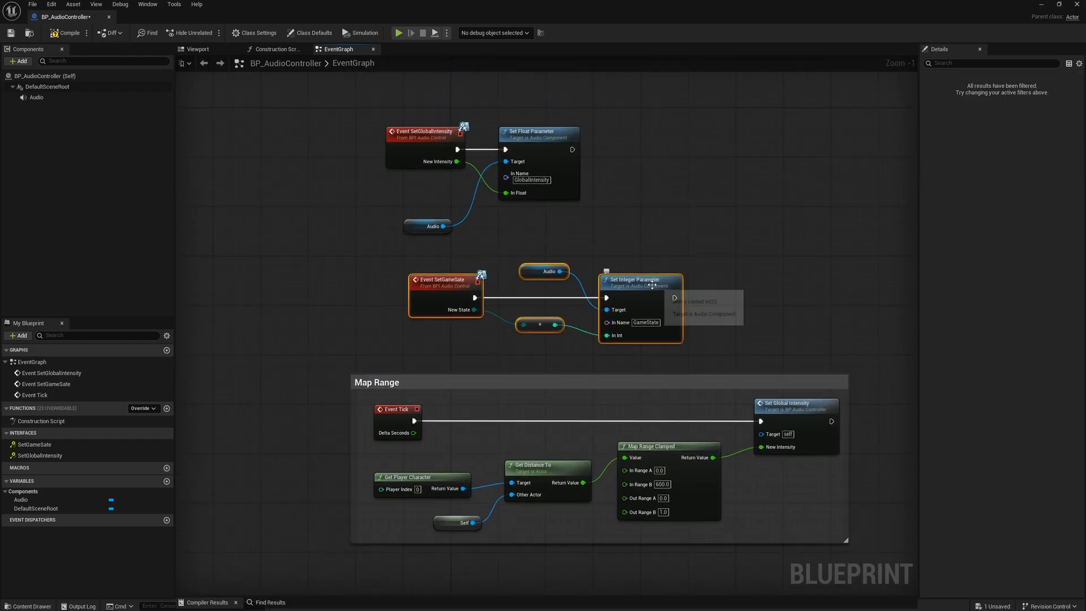
pyautogui.press('c')
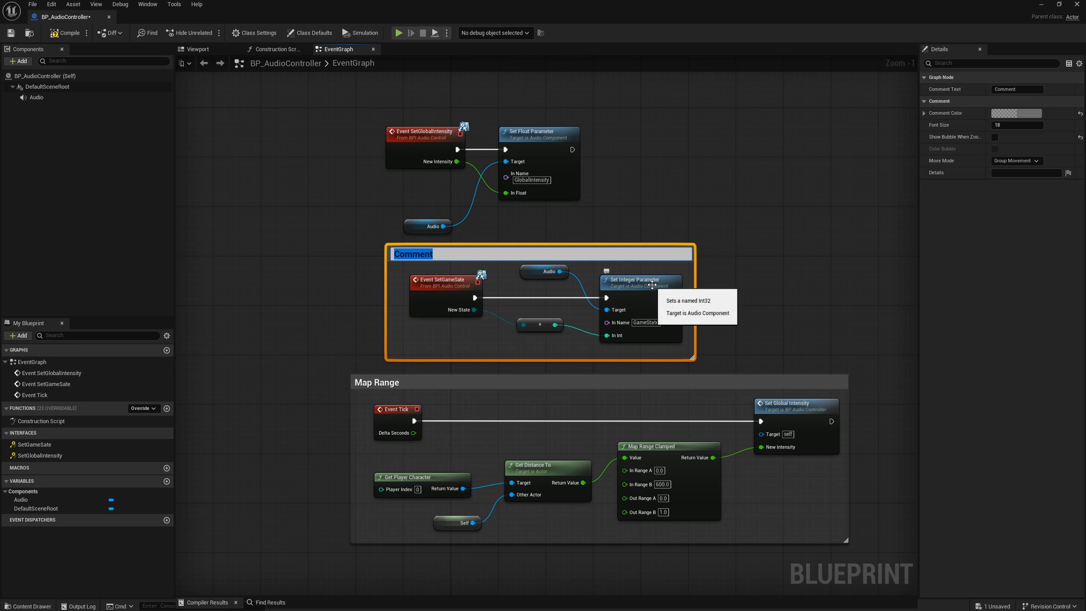
pyautogui.write('Game State')
pyautogui.press('Return')
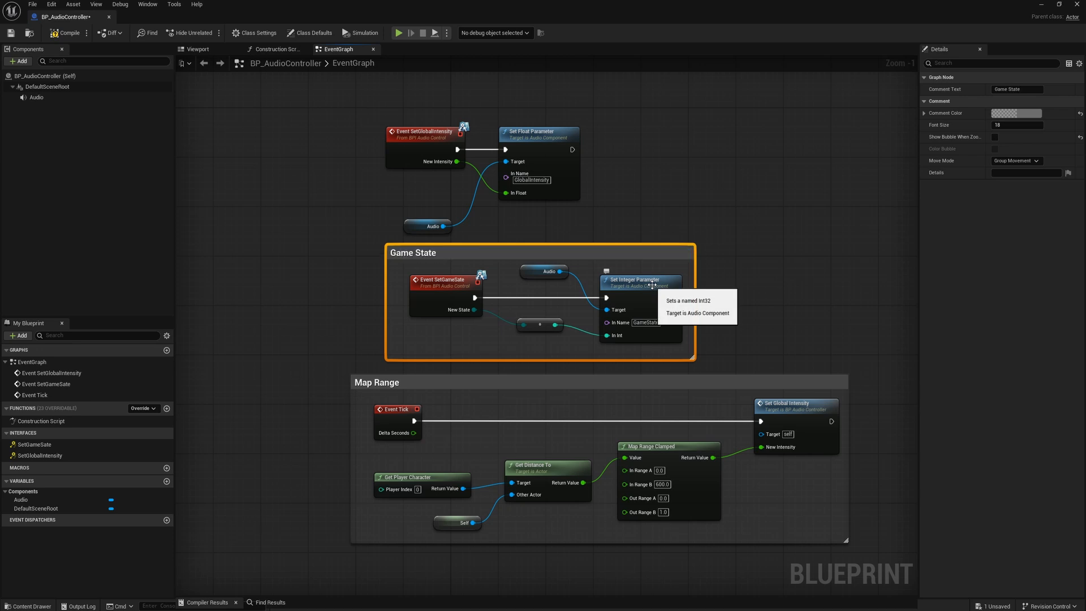
pyautogui.moveTo(478, 256); pyautogui.dragTo(442, 257)
# Wrap the Event SetGlobalIntensity nodes in a comment titled "Global Intensity" and align it above the Game State comment
pyautogui.moveTo(381, 106)
pyautogui.mouseDown()
pyautogui.moveTo(499, 189)
pyautogui.moveTo(592, 236)
pyautogui.mouseUp()
pyautogui.moveTo(436, 139); pyautogui.dragTo(418, 119)
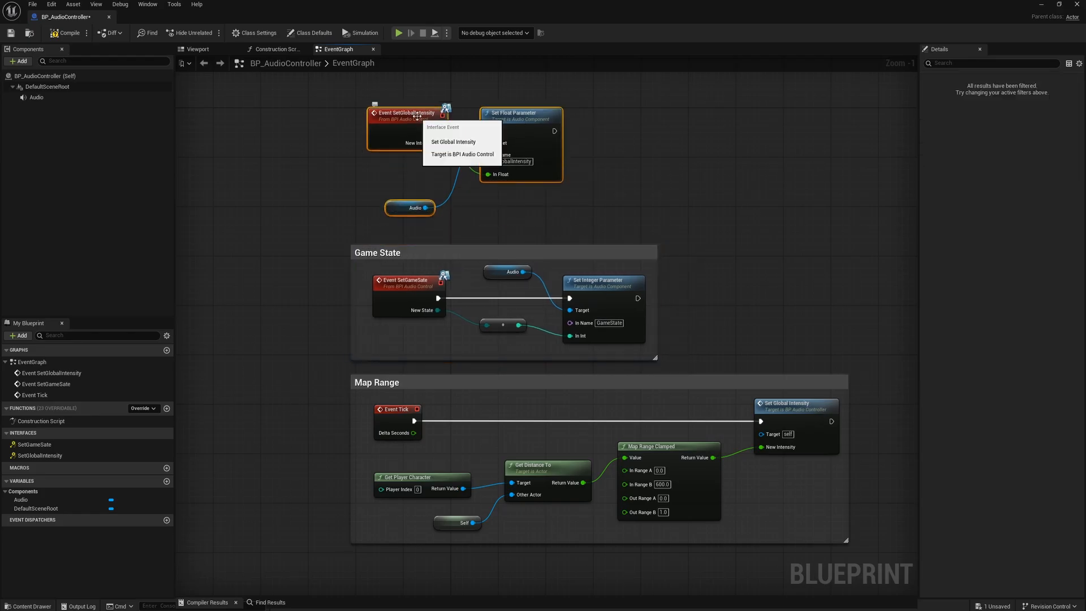
pyautogui.write('cGlo')
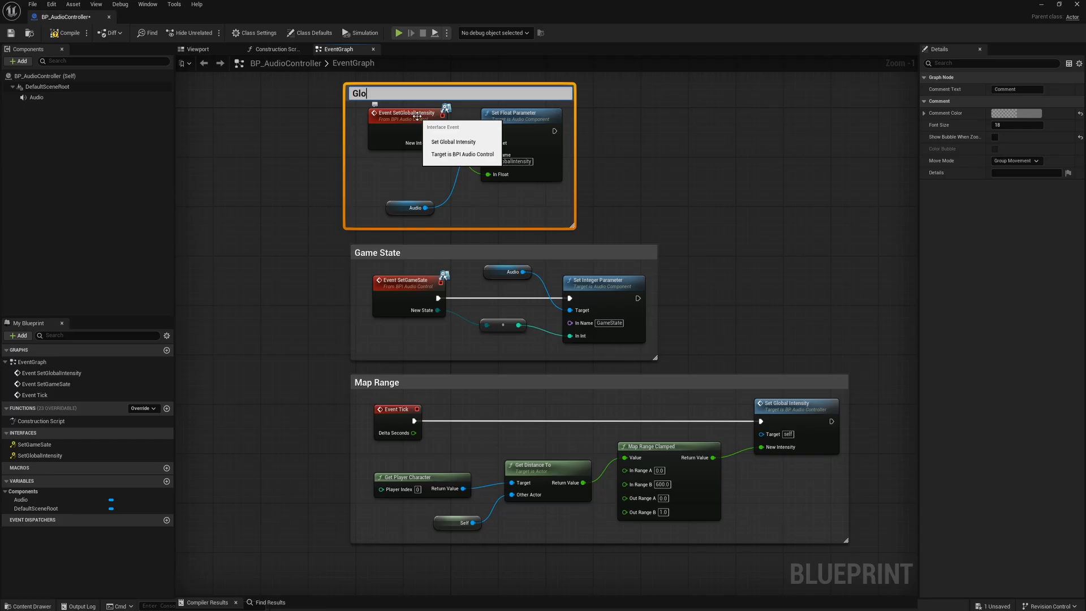
pyautogui.write('bal Intensity')
pyautogui.press('Return')
pyautogui.moveTo(447, 93); pyautogui.dragTo(453, 99)
pyautogui.click(696, 216)
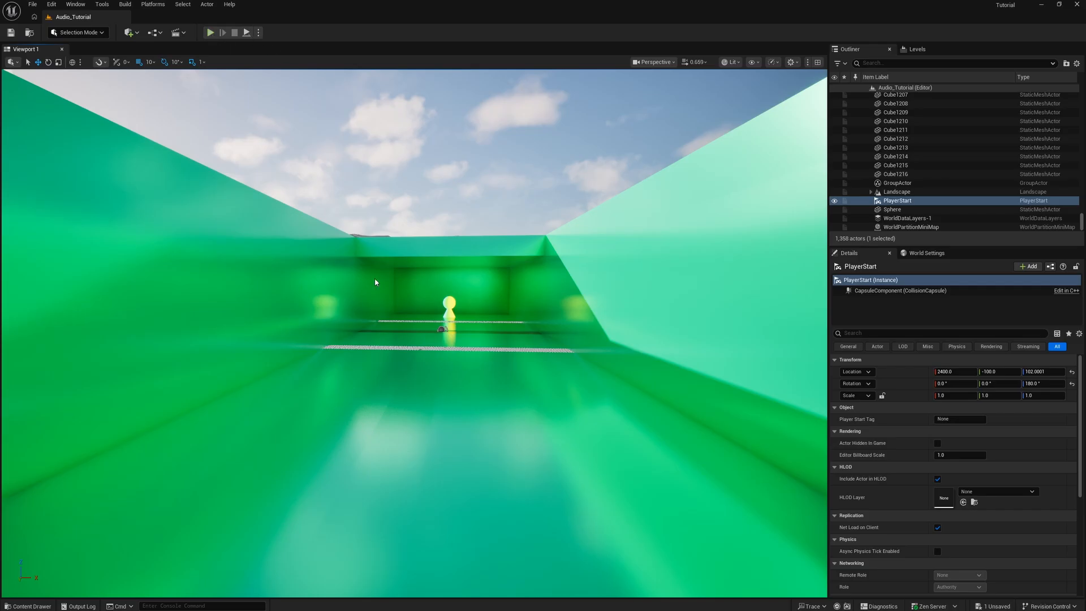
# Play-test the Audio_Tutorial level, moving toward and away from the glowing figure to check the distance-based audio, and end the session
pyautogui.hotkey('alt', 'p')
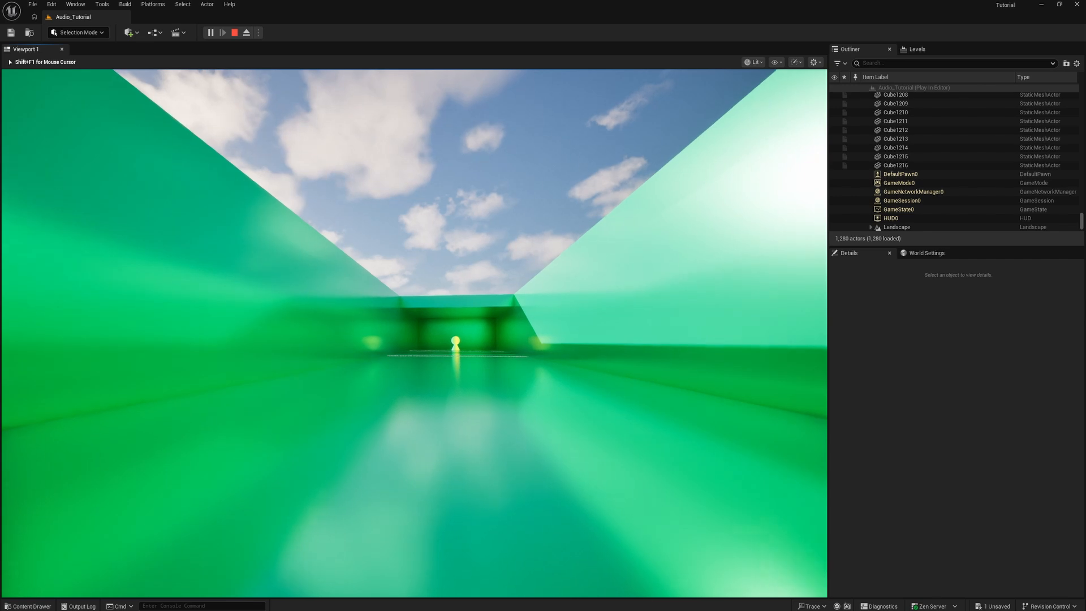
pyautogui.press('w')
pyautogui.press('w')
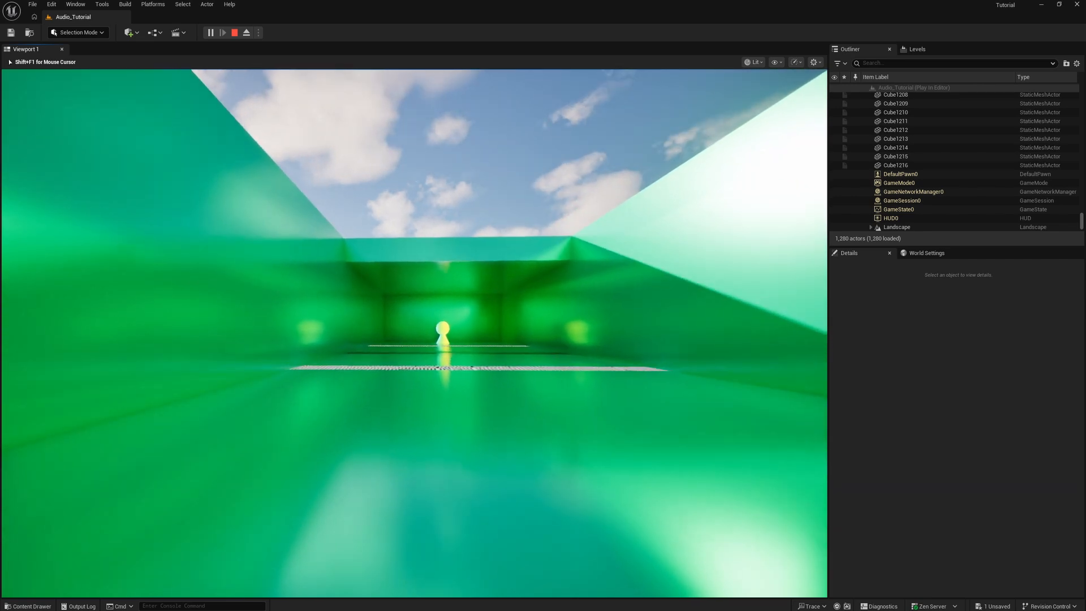
pyautogui.press('w')
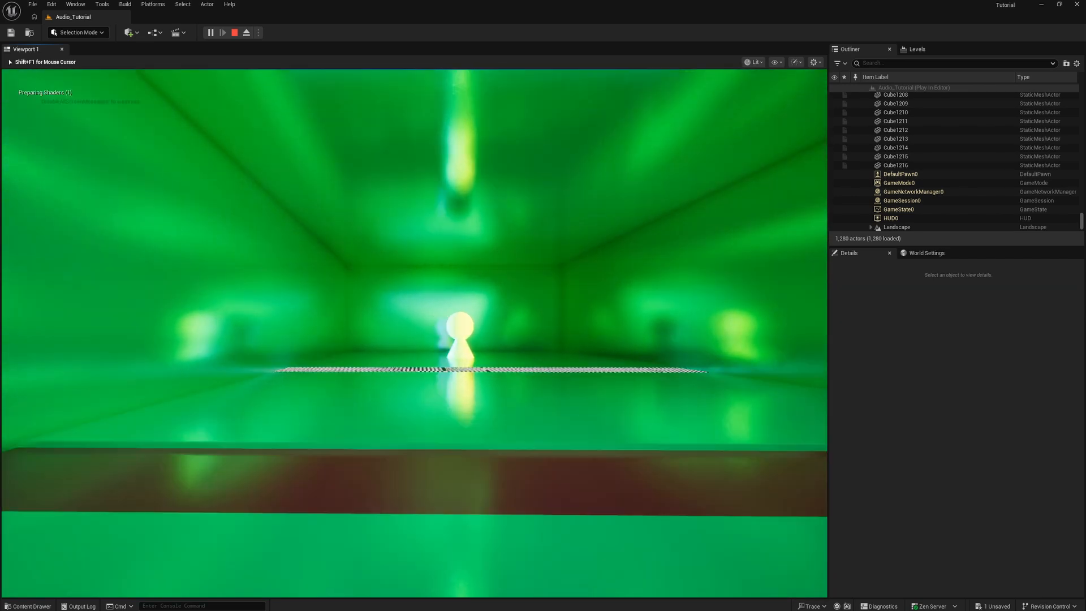
pyautogui.press('w')
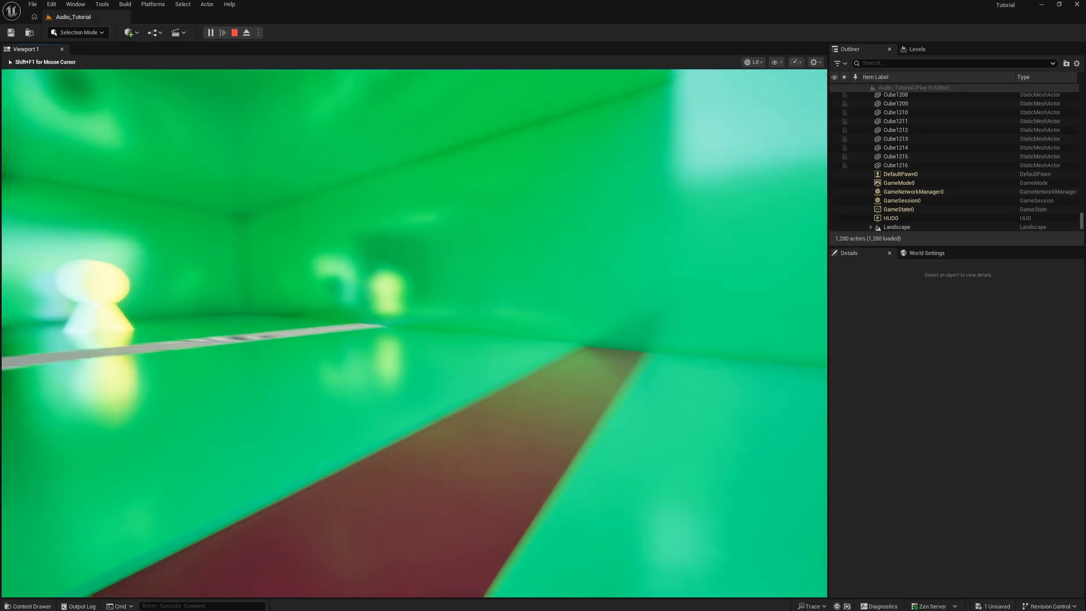
pyautogui.press('a')
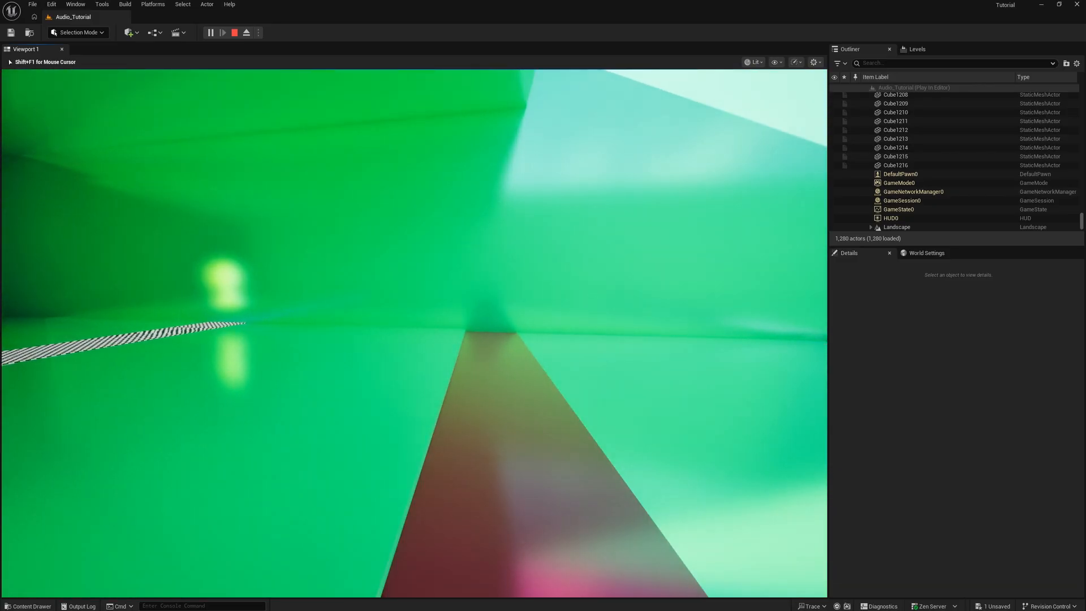
pyautogui.press('a')
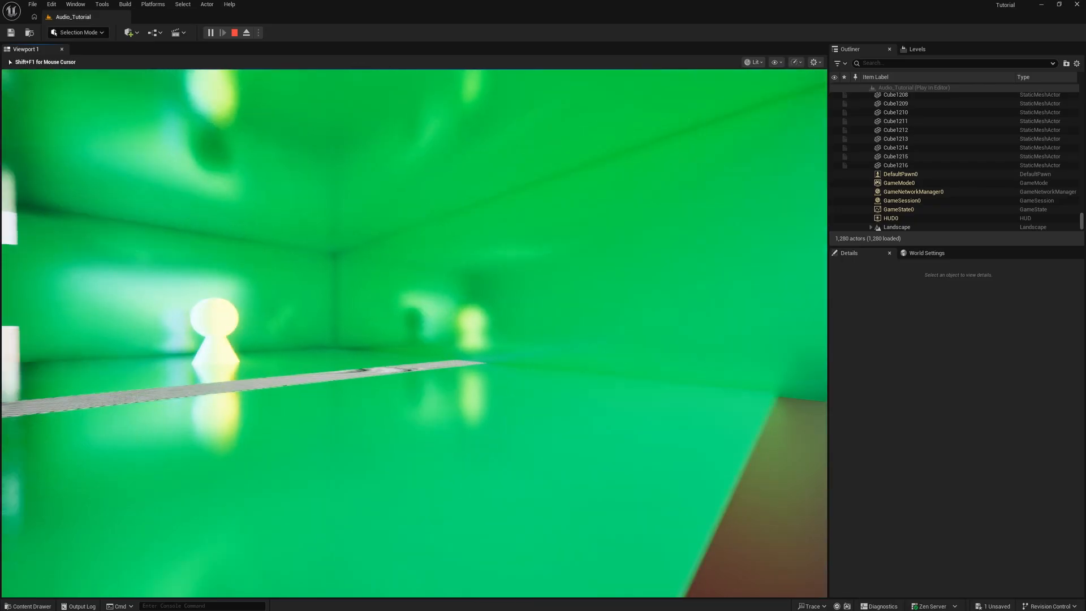
pyautogui.press('w')
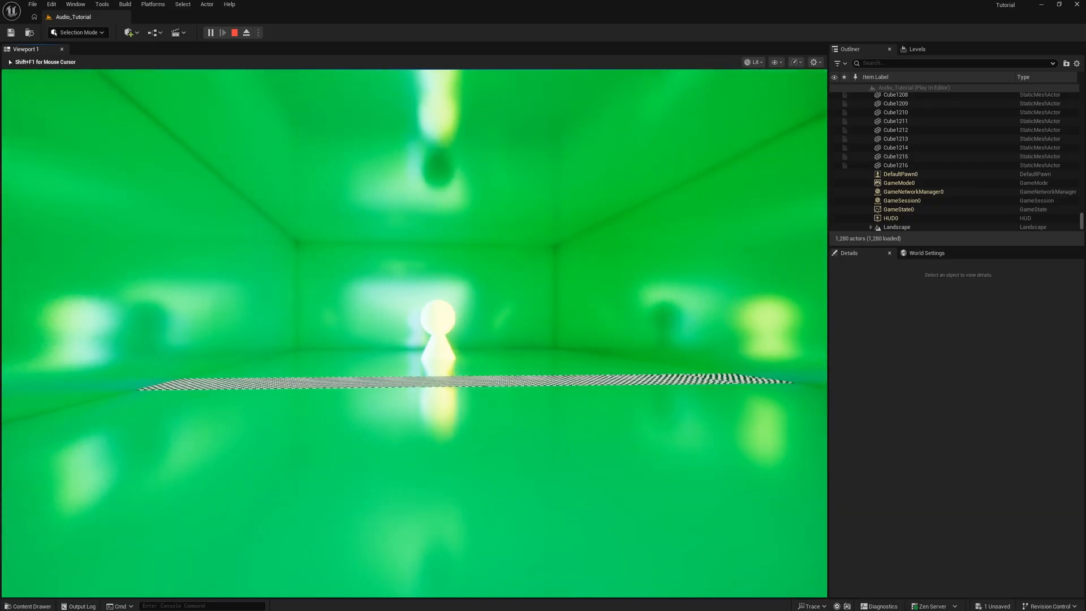
pyautogui.press('d')
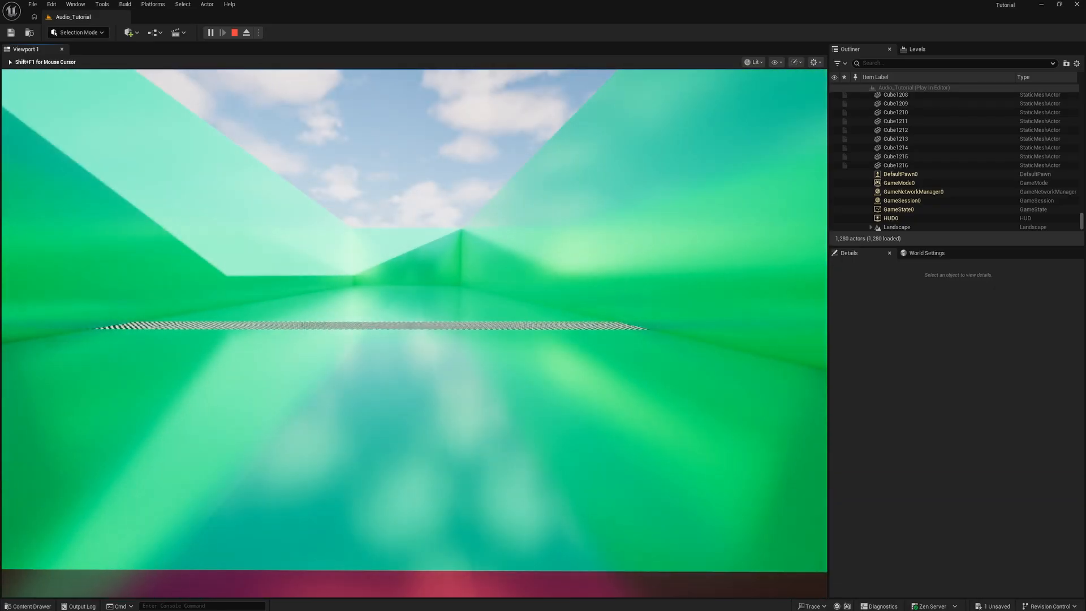
pyautogui.press('s')
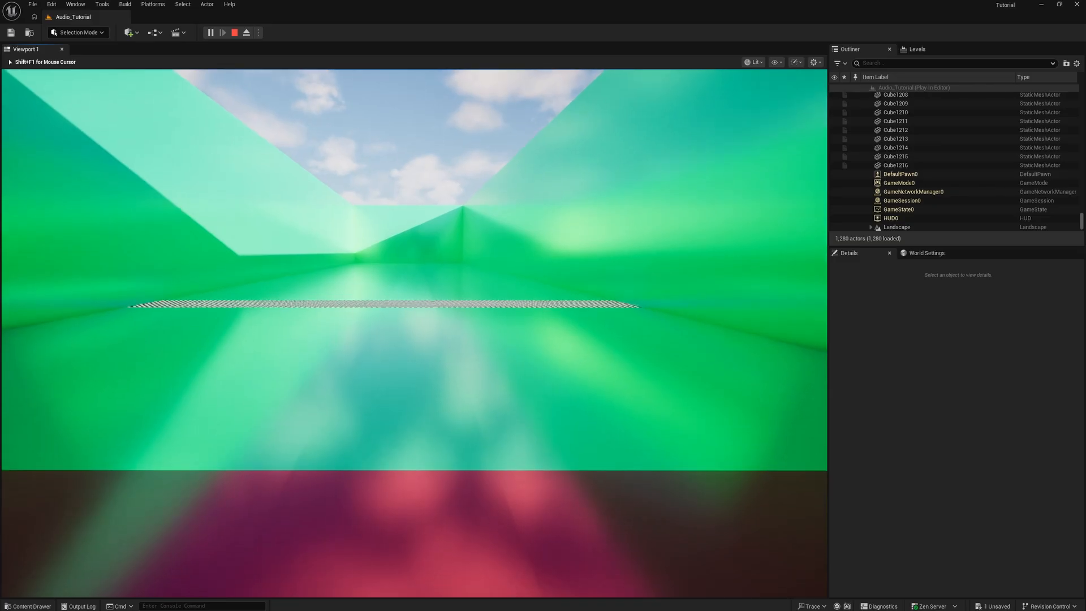
pyautogui.press('s')
pyautogui.press('w')
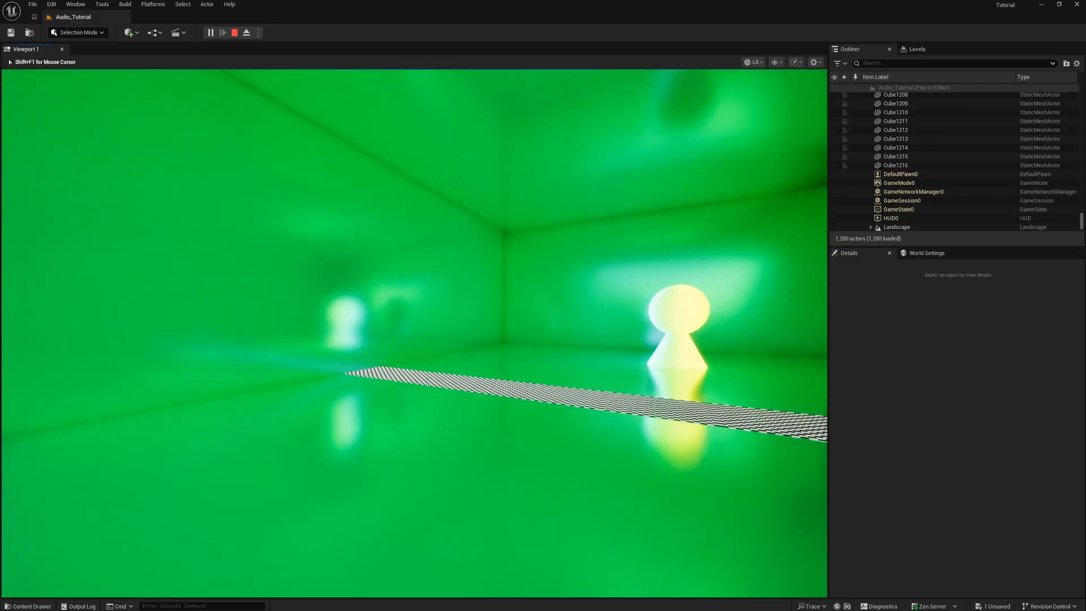
pyautogui.press('w')
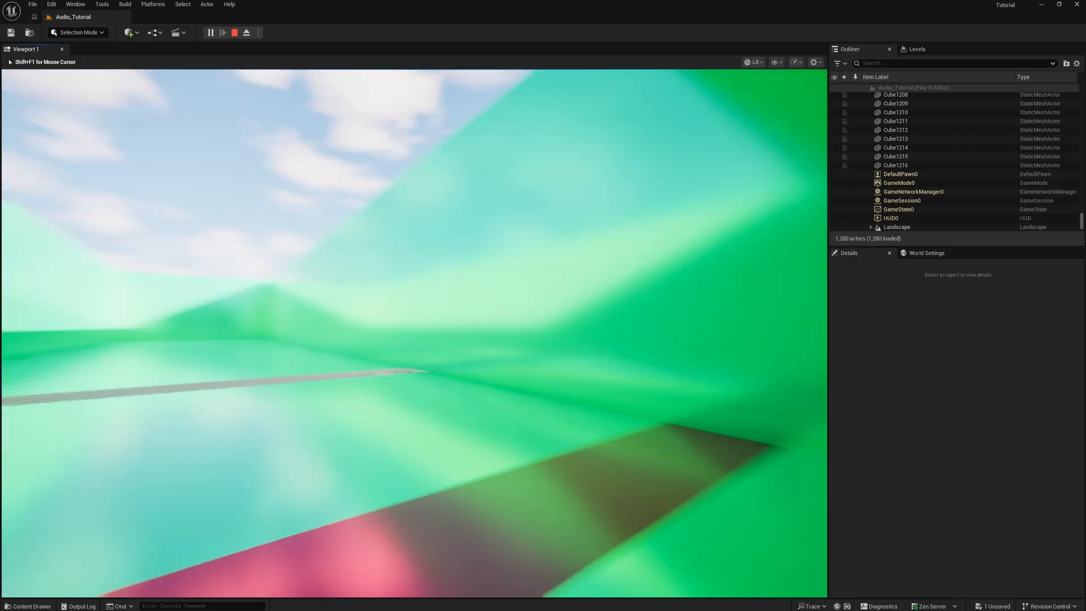
pyautogui.press('w')
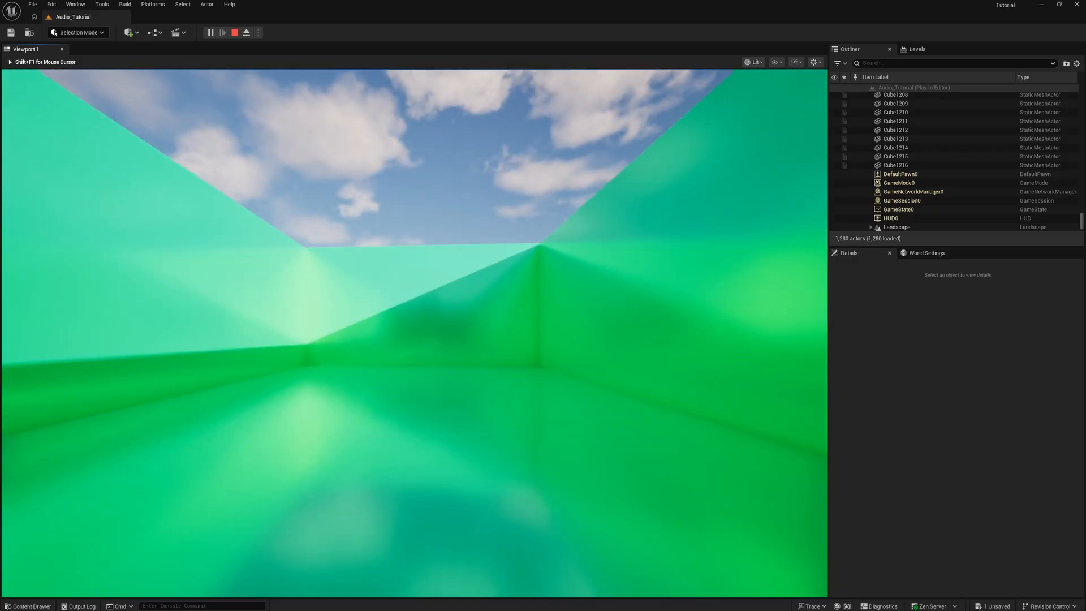
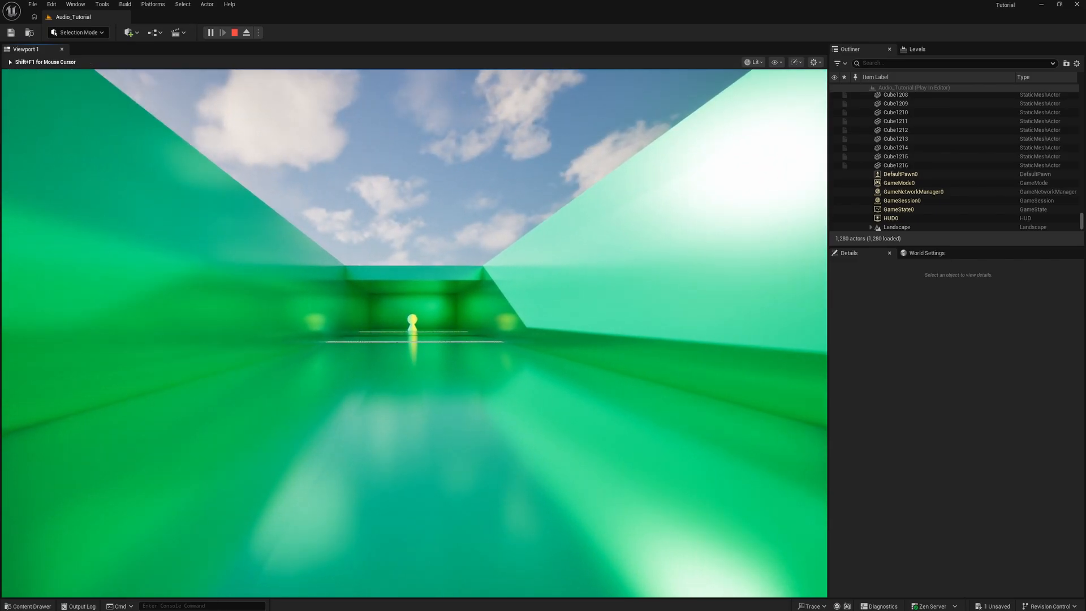
pyautogui.press('Escape')
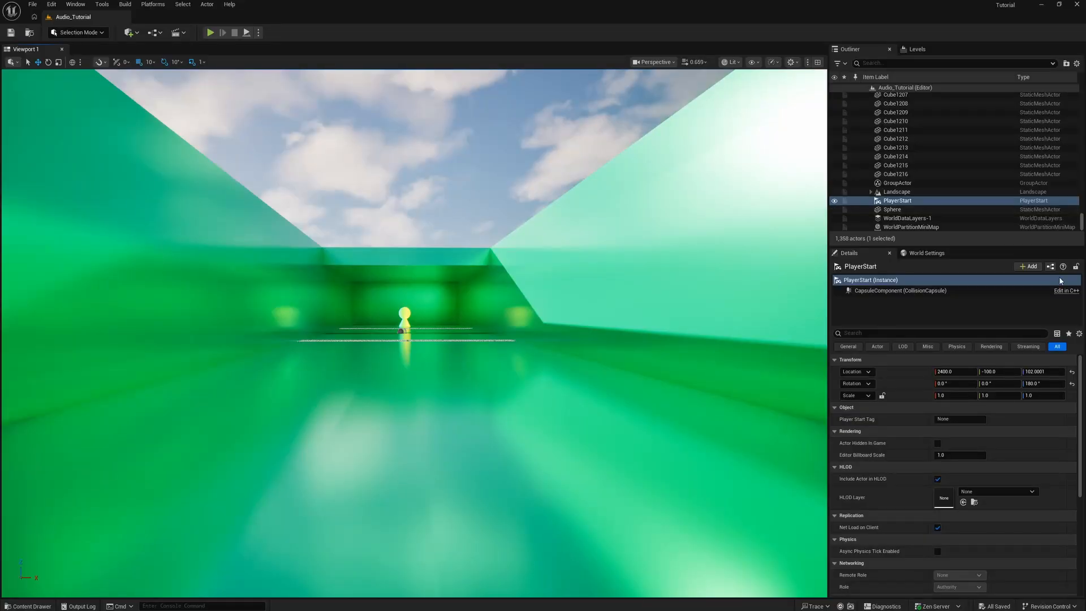
# Create a MetaSound Source named MS_Stinger_OneShot in the Audio/MetaSounds content folder and open it
pyautogui.moveTo(674, 356); pyautogui.dragTo(673, 355, button='right')
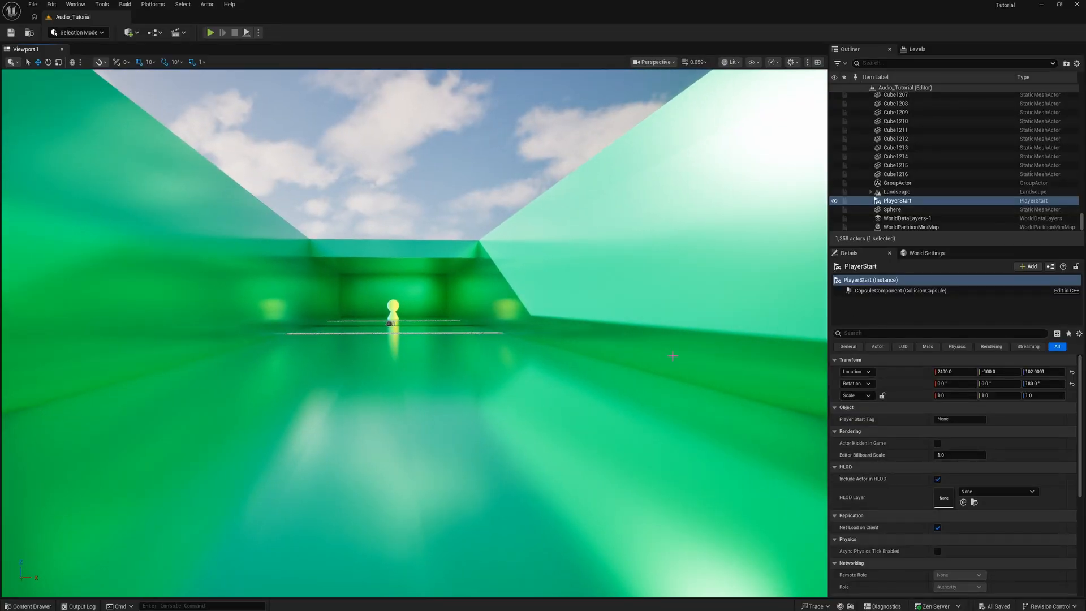
pyautogui.hotkey('ctrl', 'space')
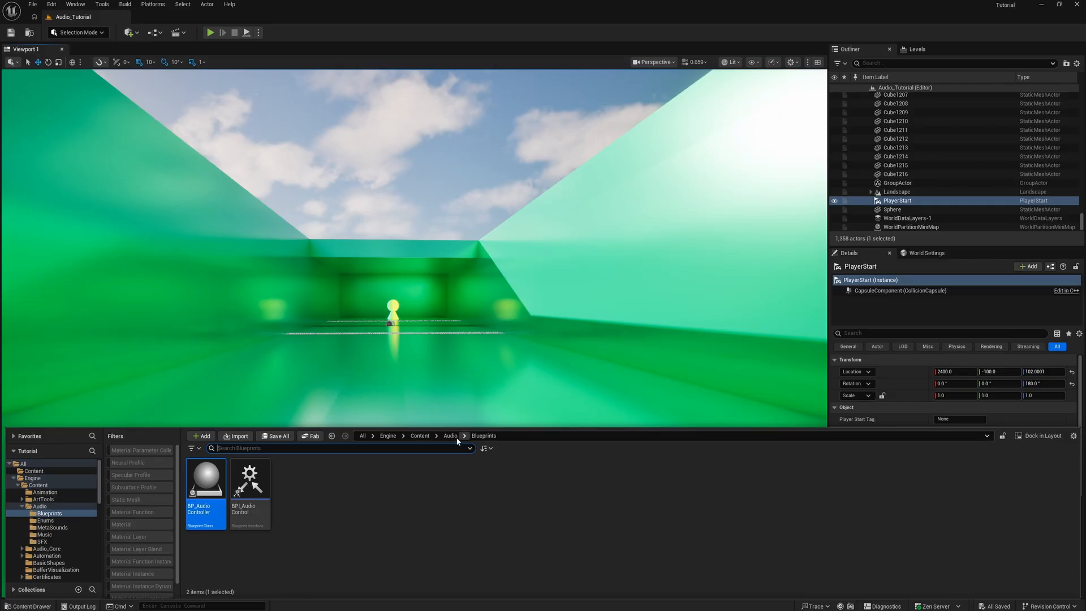
pyautogui.click(451, 436)
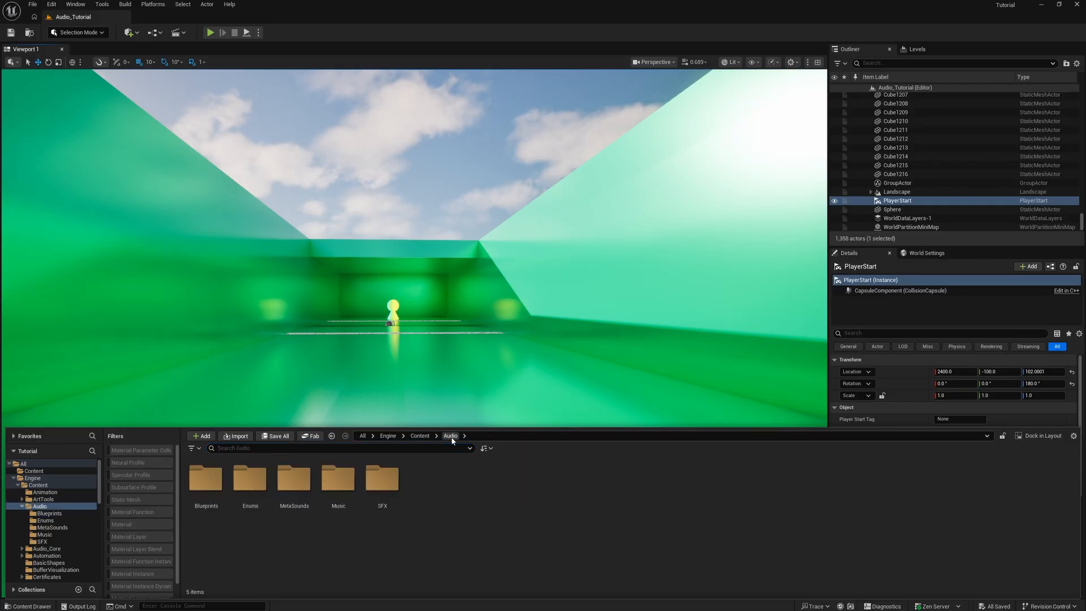
pyautogui.doubleClick(294, 480)
pyautogui.rightClick(284, 493)
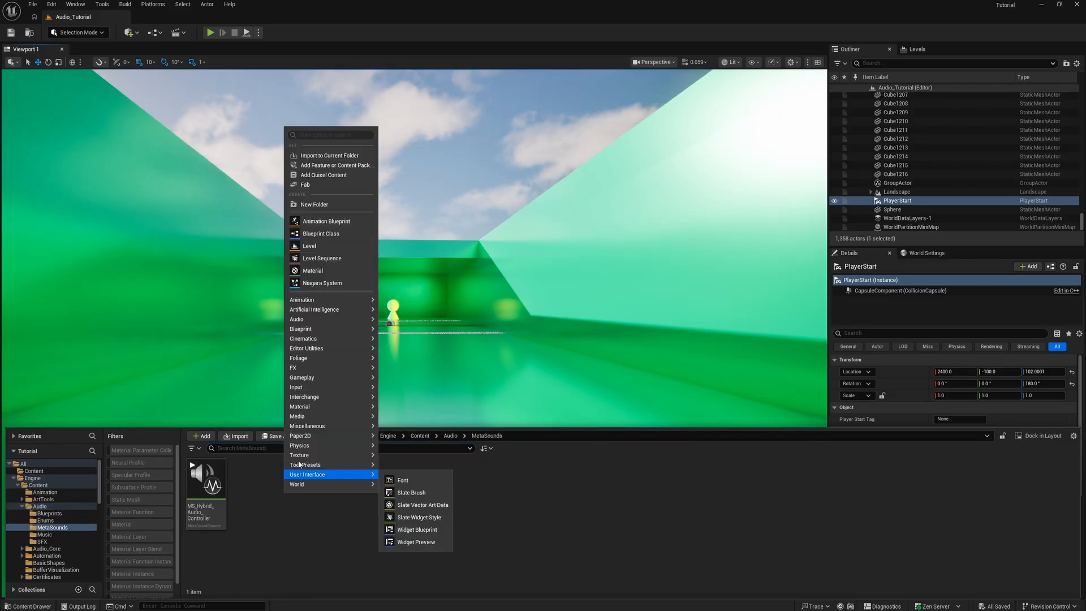
pyautogui.moveTo(356, 319)
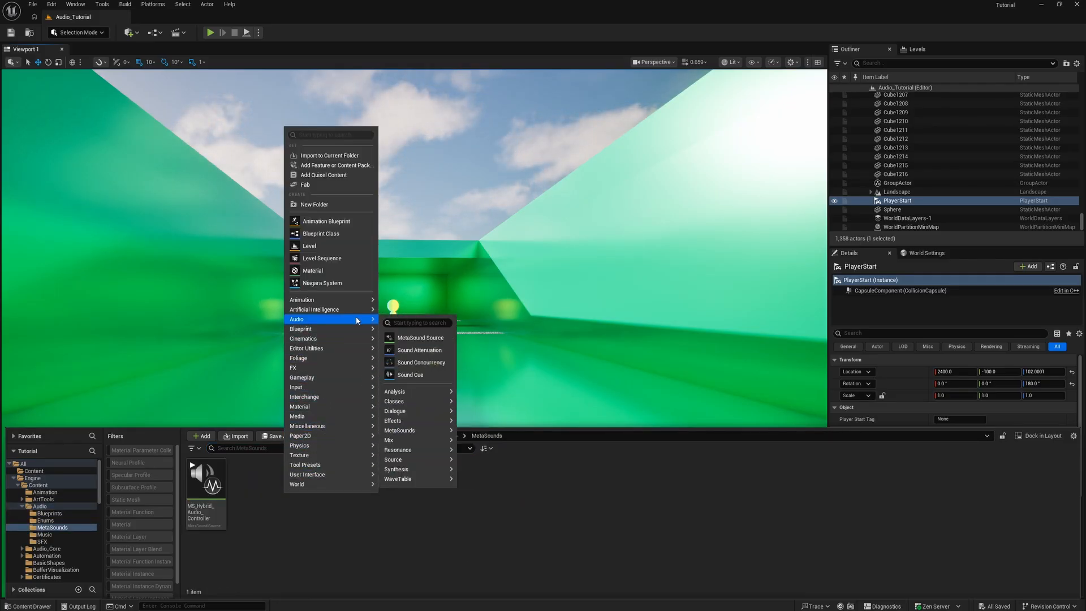
pyautogui.click(420, 338)
pyautogui.write('MS_Stinger')
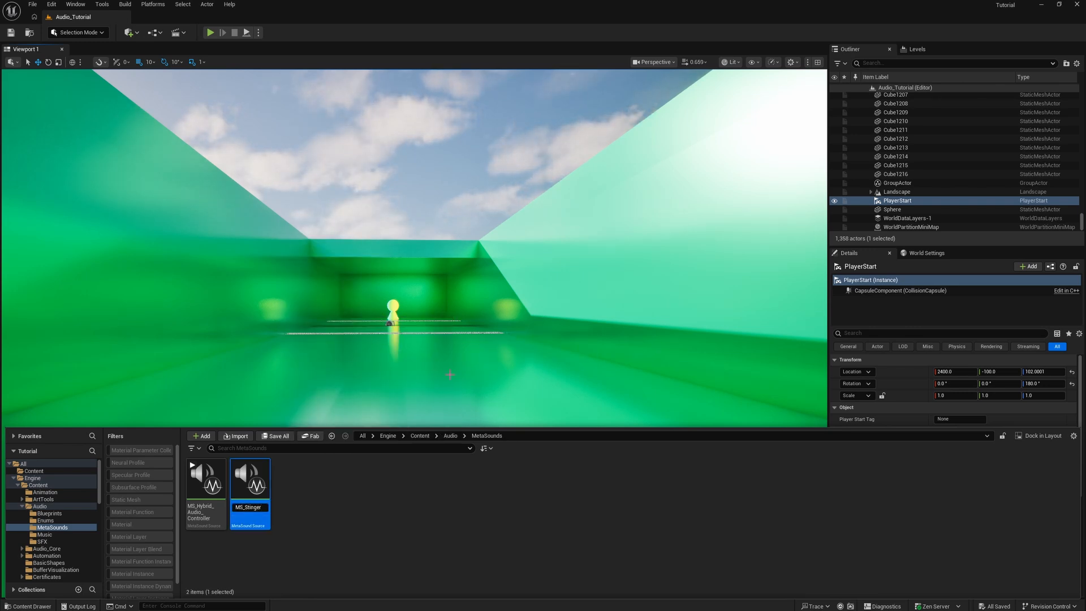
pyautogui.write('_OneShot')
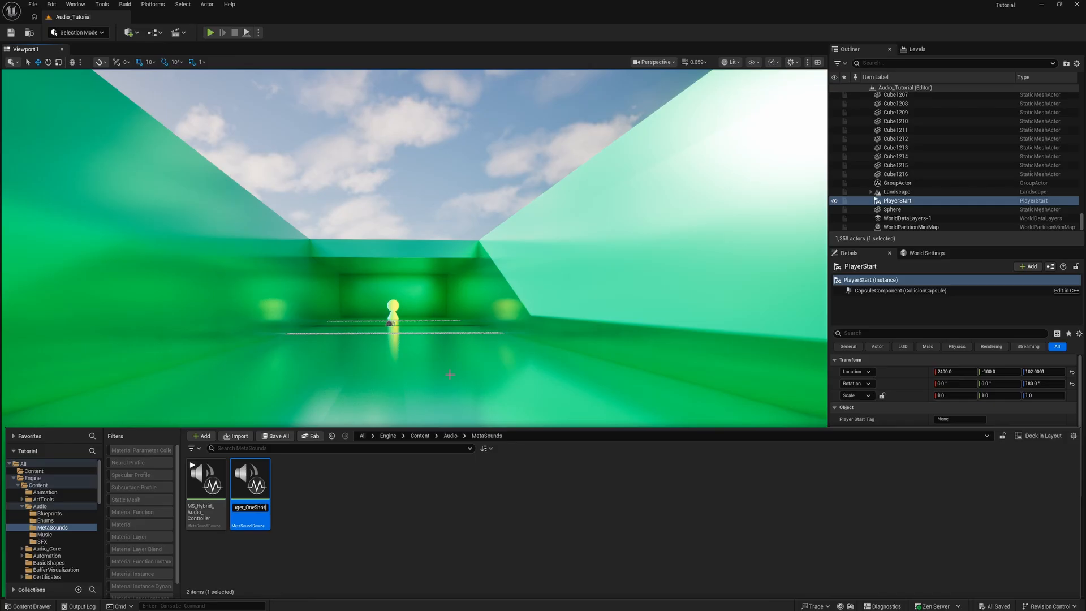
pyautogui.press('Return')
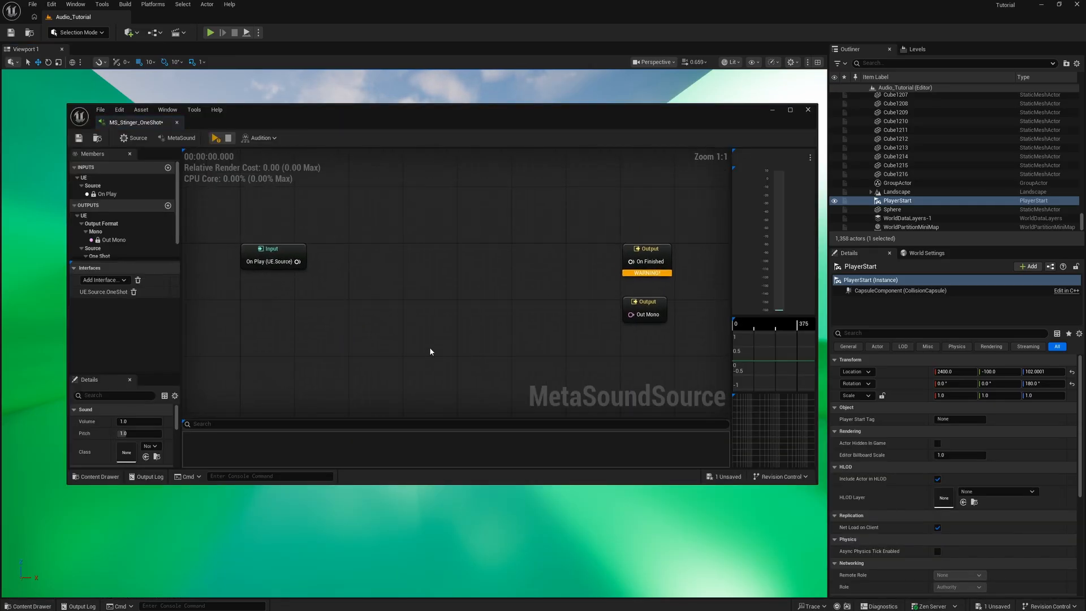
# Add a Wave Player (2.0, Stereo) node to the MS_Stinger_OneShot graph and enlarge the editor window
pyautogui.rightClick(398, 333)
pyautogui.write('wave')
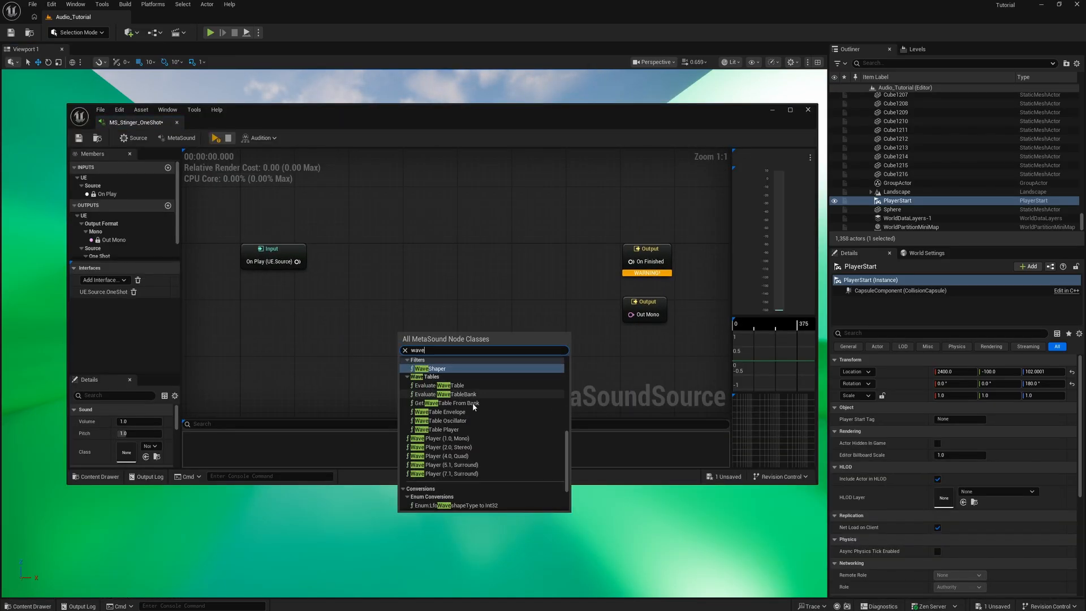
pyautogui.click(470, 447)
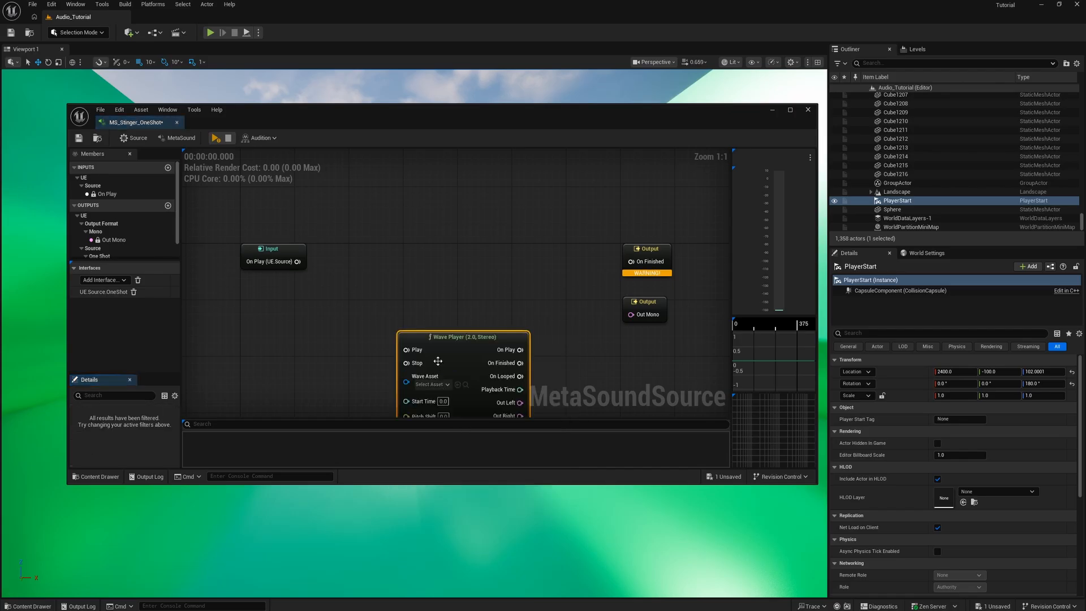
pyautogui.click(776, 487)
pyautogui.moveTo(775, 485); pyautogui.dragTo(770, 554)
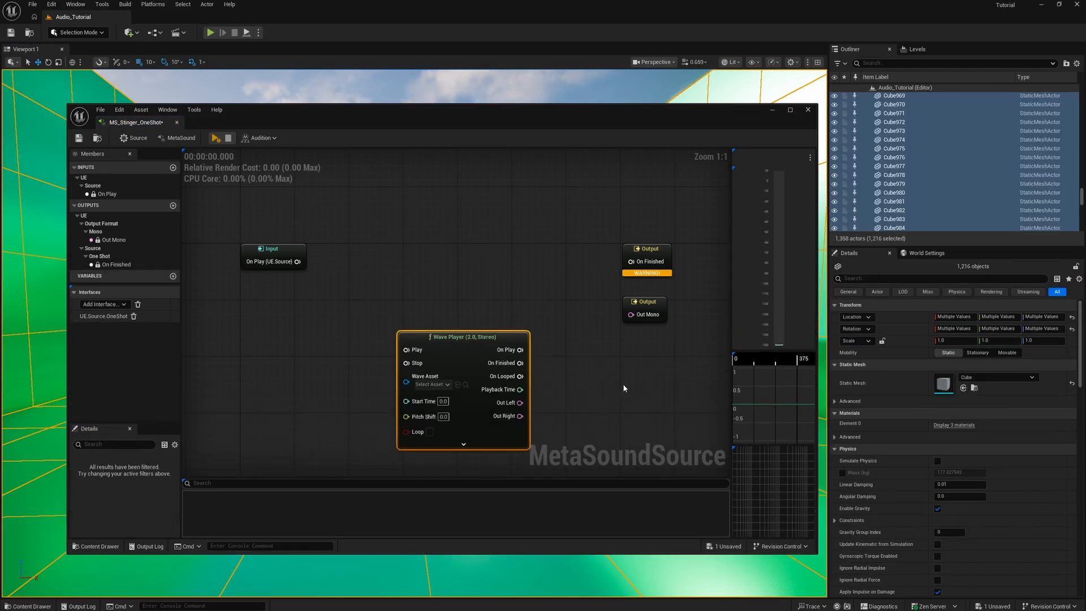
# Assign the WAV_Stinger_Scary sound from the Audio/Music folder as the Wave Player's wave asset
pyautogui.rightClick(624, 389)
pyautogui.click(568, 367)
pyautogui.hotkey('ctrl', 'space')
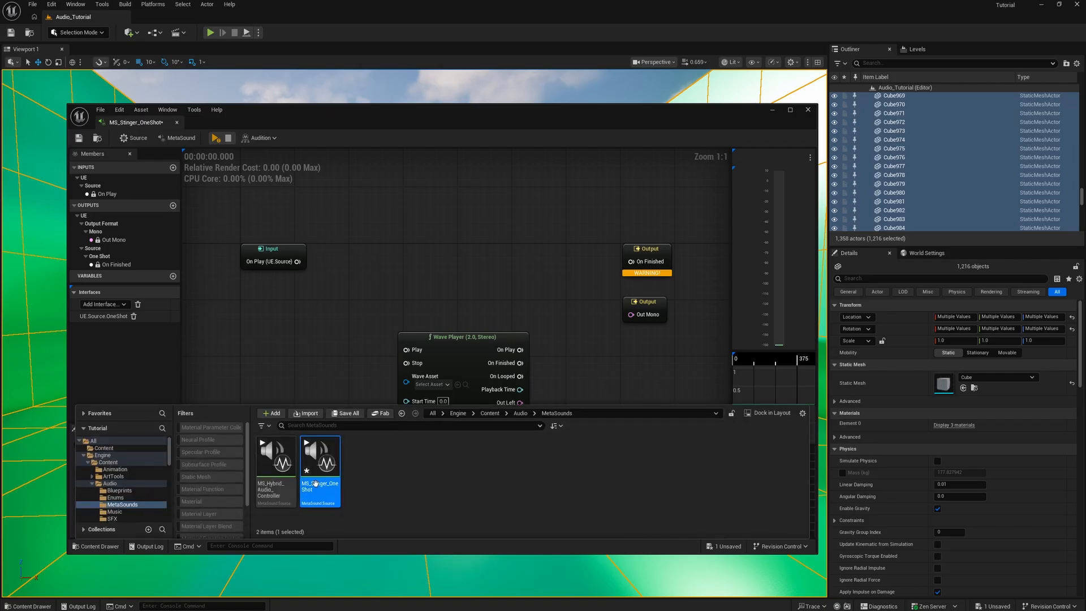
pyautogui.click(515, 414)
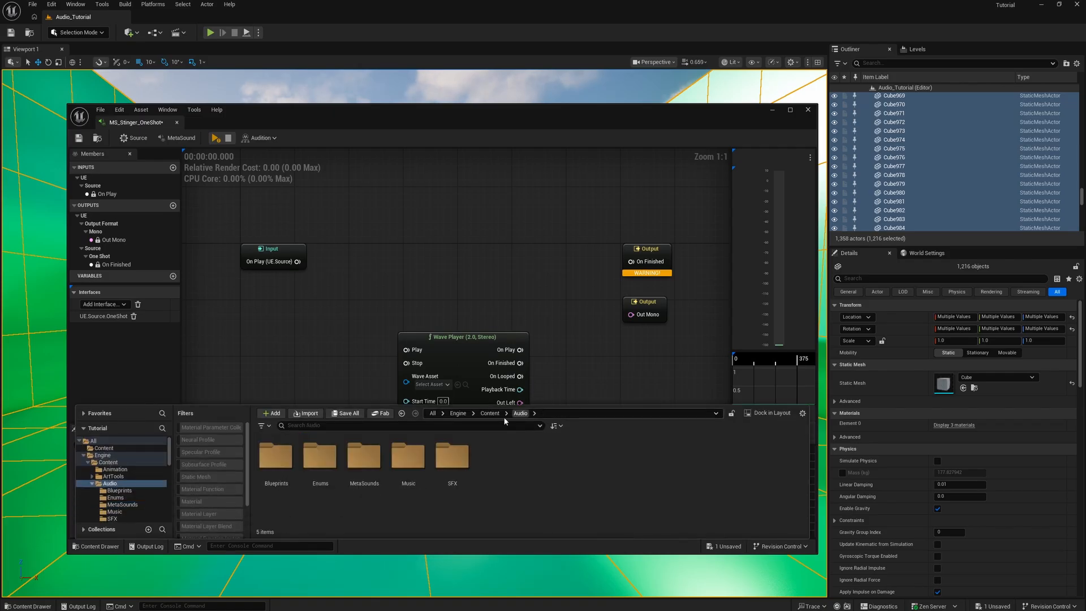
pyautogui.click(411, 453)
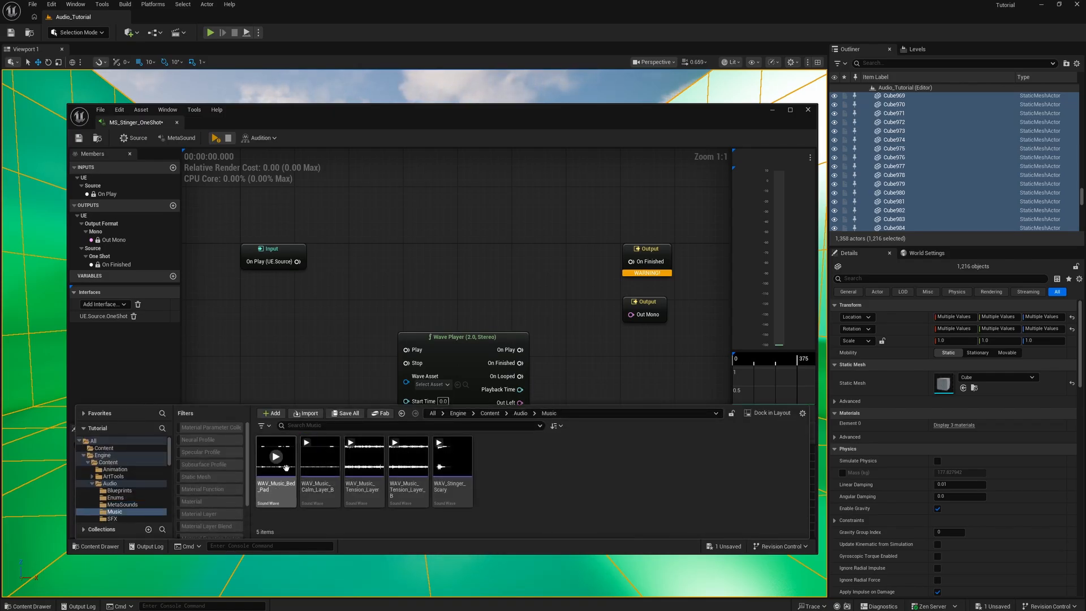
pyautogui.click(452, 476)
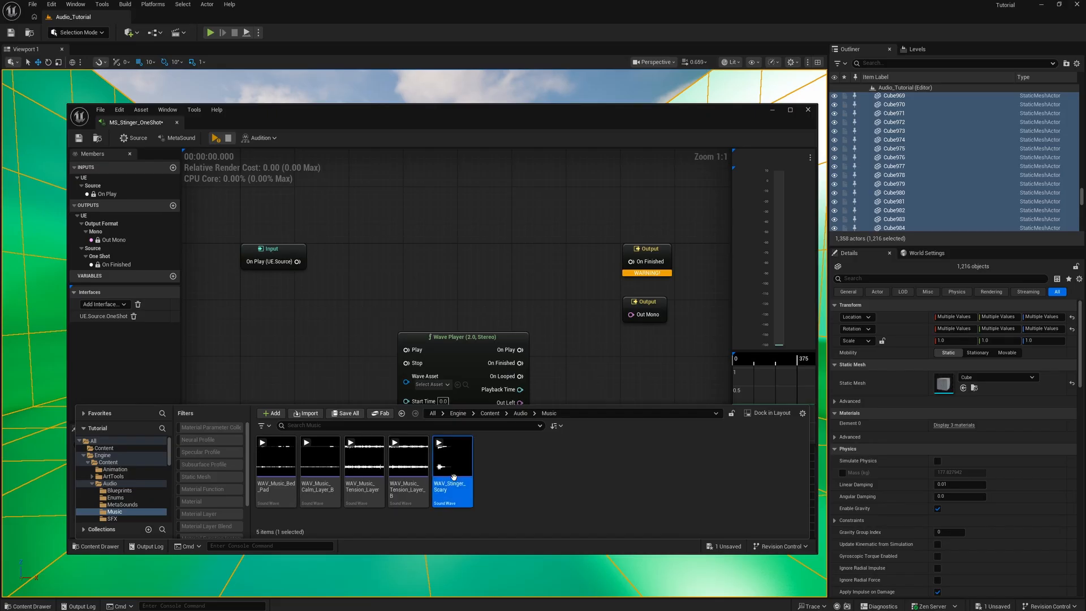
pyautogui.click(457, 384)
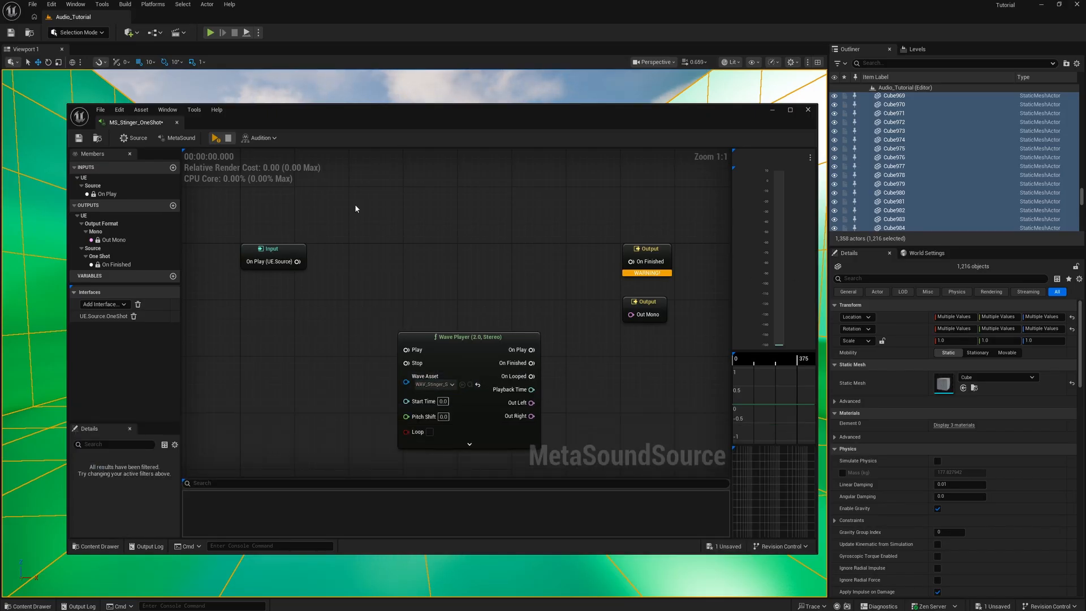
# Set the MetaSound's output format to Stereo and remove the UE.Source.OneShot interface
pyautogui.click(181, 139)
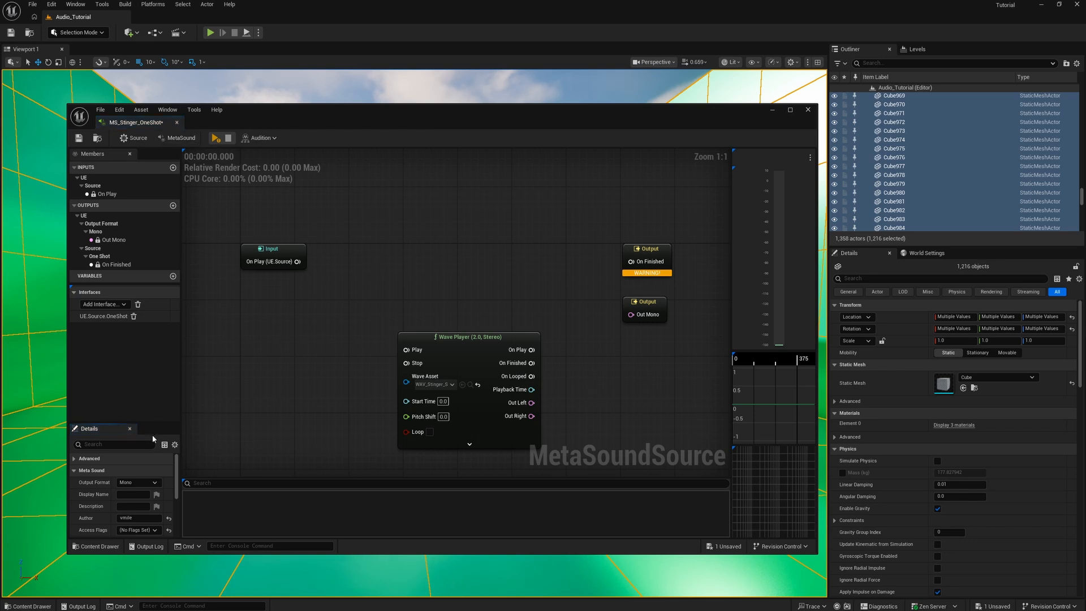
pyautogui.click(152, 483)
pyautogui.click(127, 500)
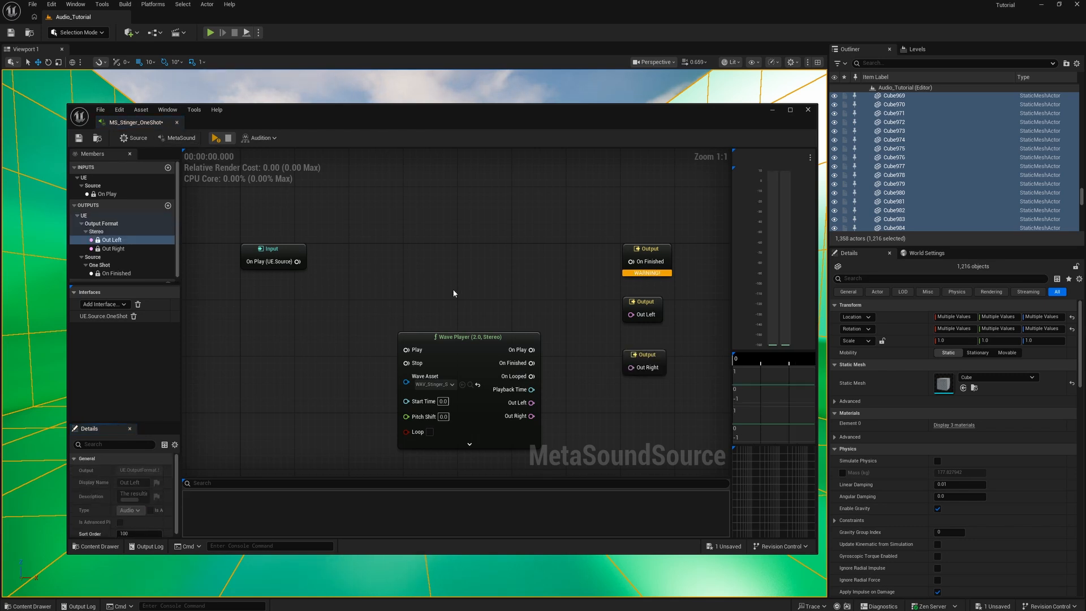
pyautogui.click(133, 316)
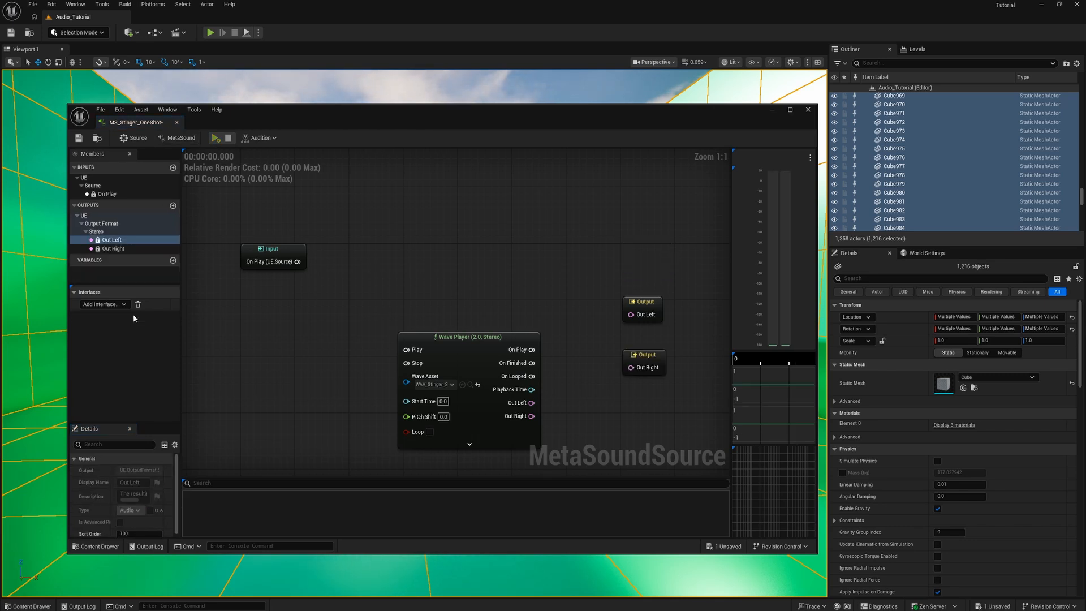
# Wire On Play to the Wave Player's Play input and its left and right outputs to Out Left and Out Right, then save
pyautogui.moveTo(506, 342); pyautogui.dragTo(499, 296)
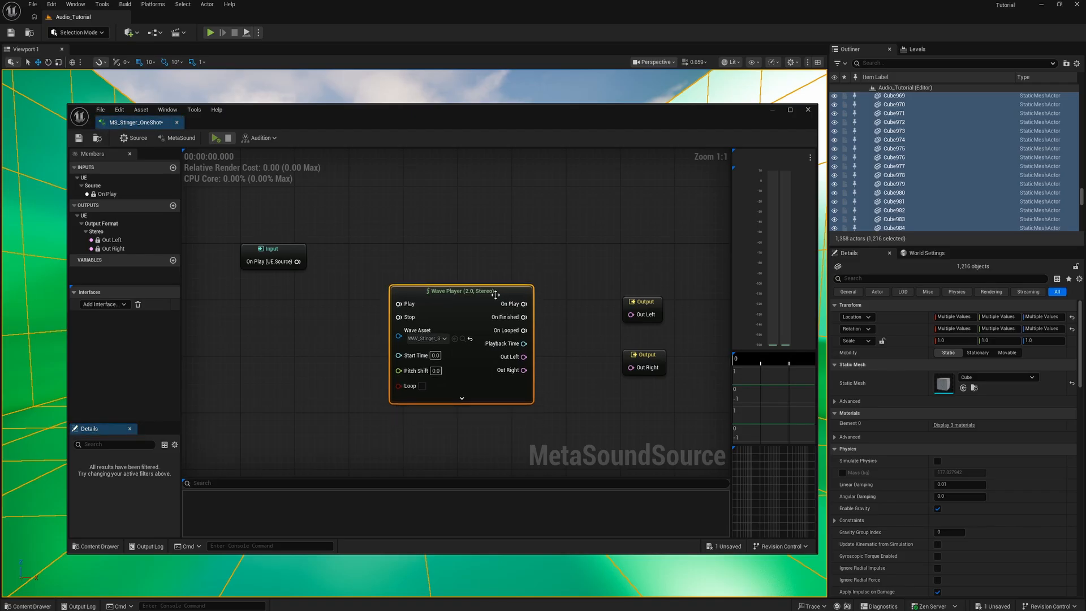
pyautogui.moveTo(523, 357); pyautogui.dragTo(631, 315)
pyautogui.moveTo(525, 372); pyautogui.dragTo(630, 368)
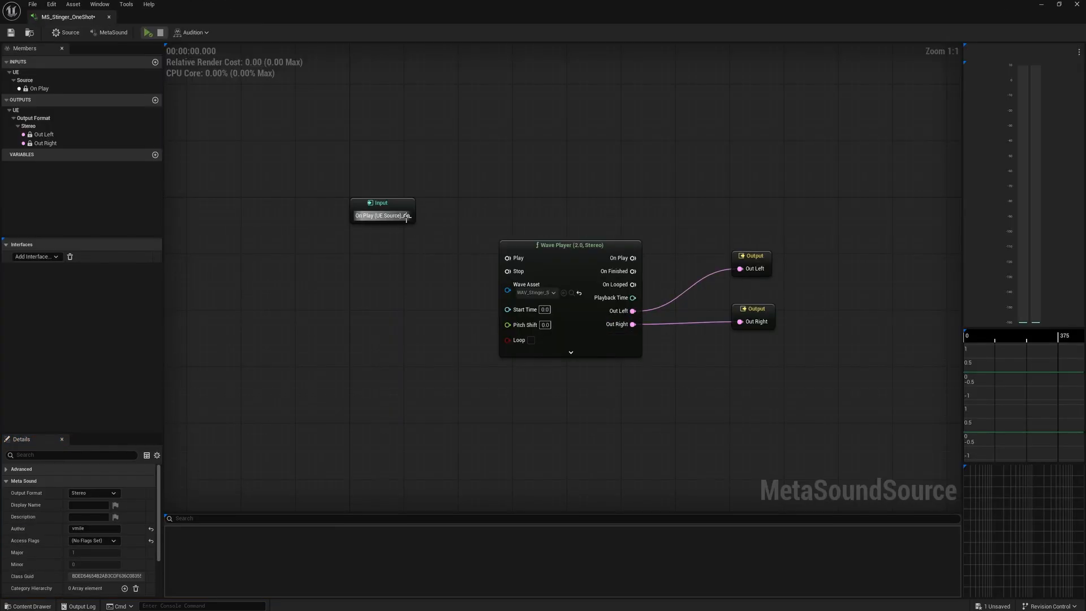
pyautogui.moveTo(406, 215); pyautogui.dragTo(508, 258)
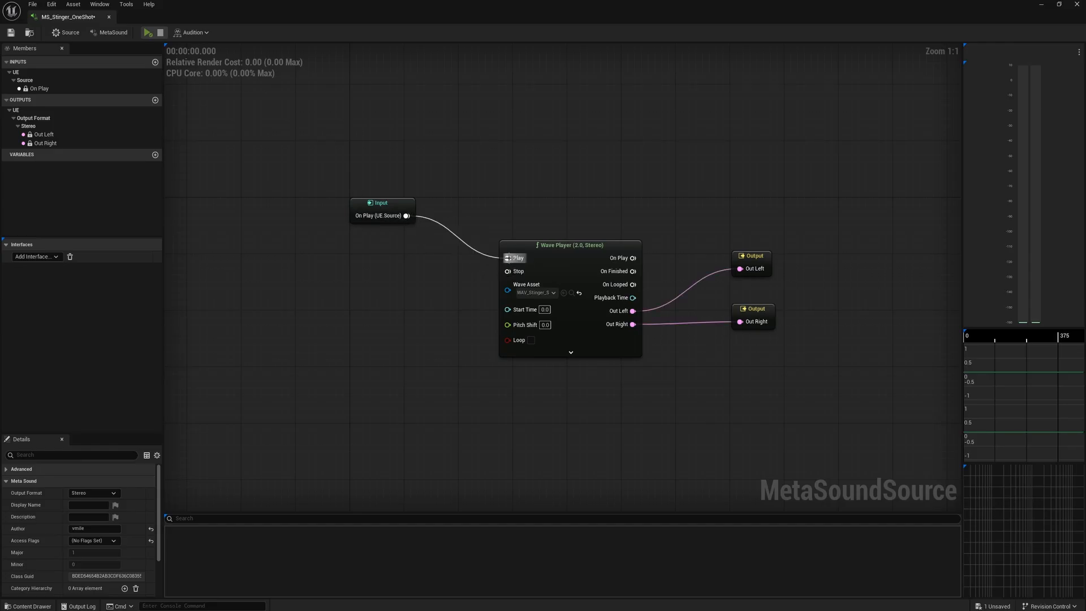
pyautogui.click(8, 34)
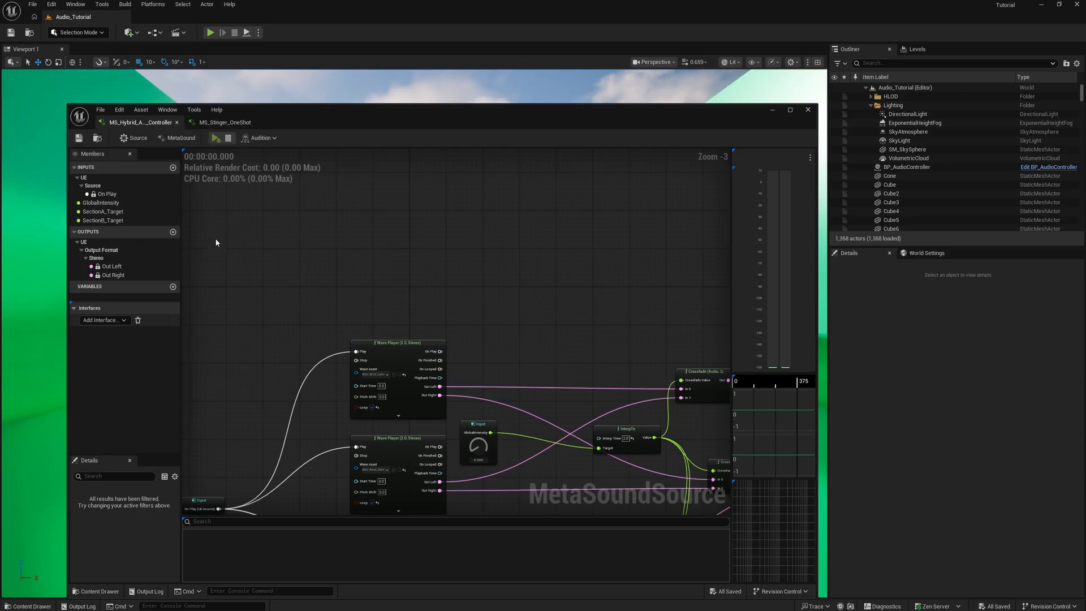
# Add a new input named PlayStinger to the MS_Hybrid_Audio_Controller MetaSound
pyautogui.moveTo(283, 296); pyautogui.dragTo(328, 243, button='right')
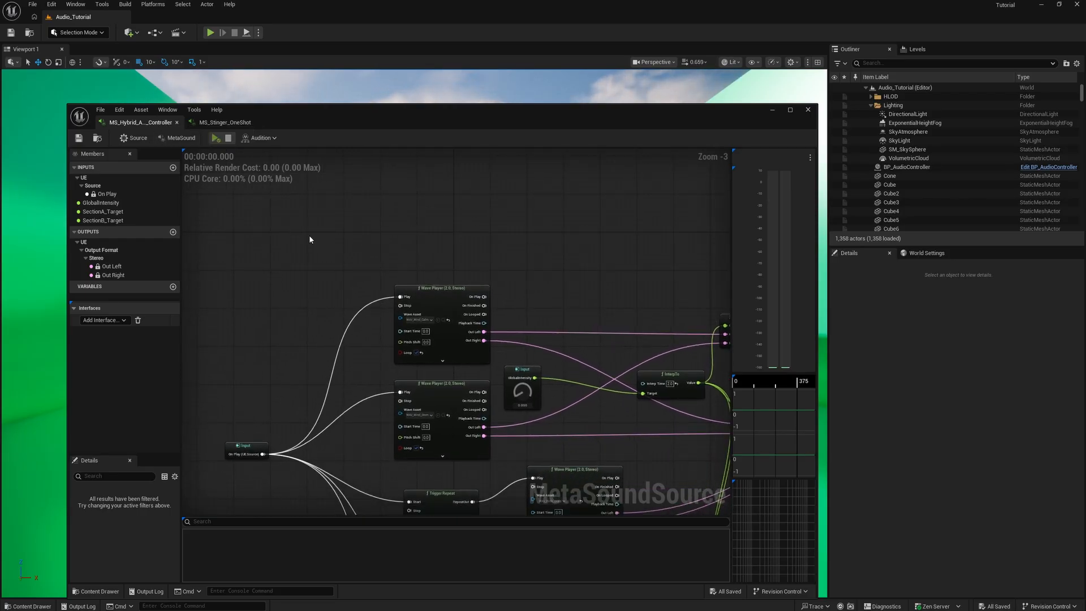
pyautogui.moveTo(309, 235); pyautogui.dragTo(287, 316, button='right')
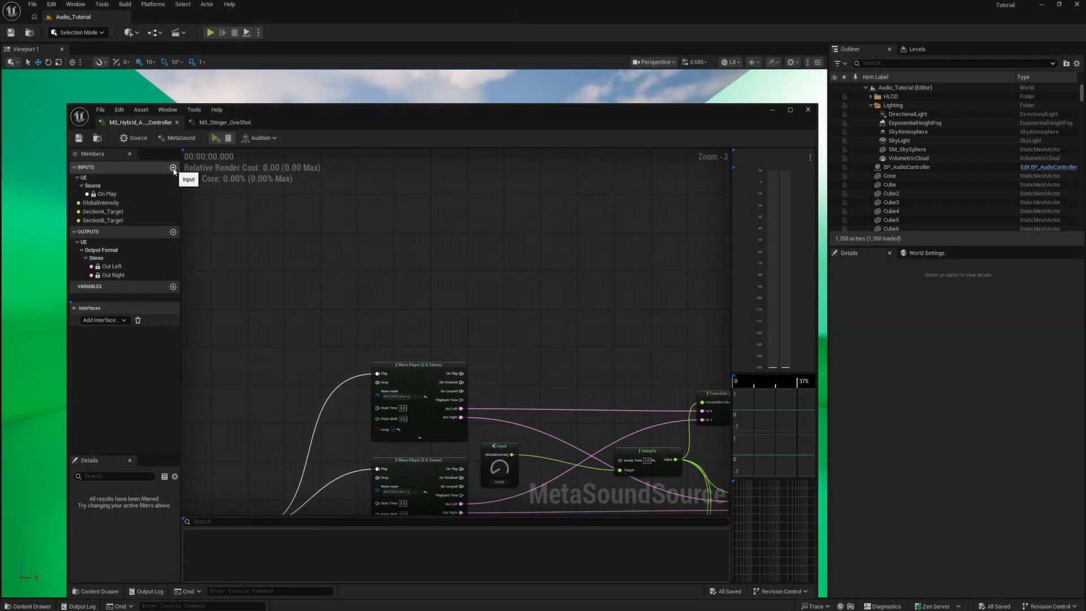
pyautogui.click(173, 168)
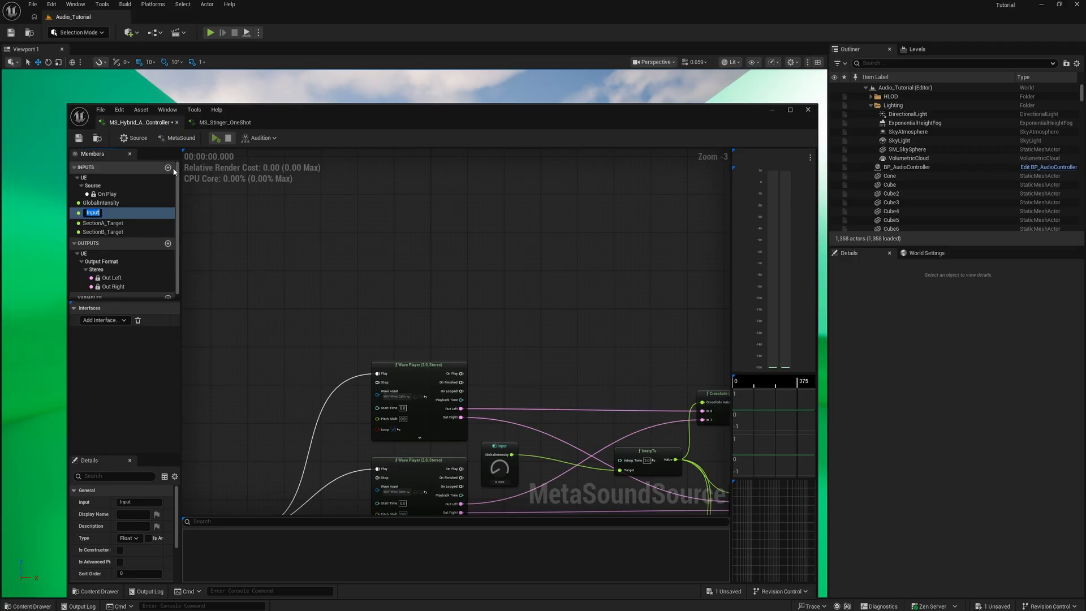
pyautogui.write('Play')
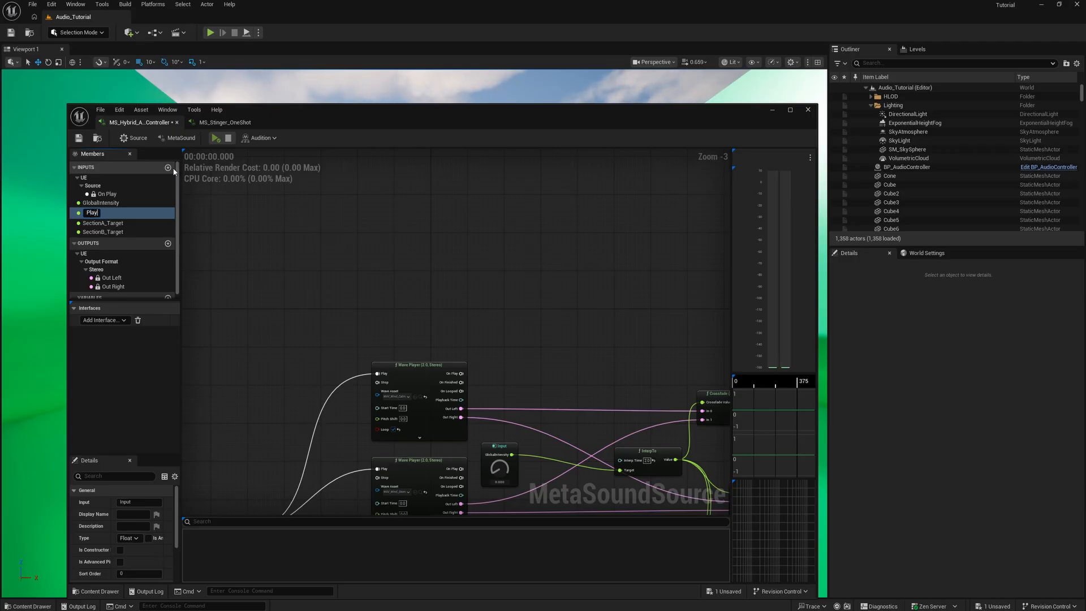
pyautogui.write('s')
pyautogui.press('BackSpace')
pyautogui.write('Stinger')
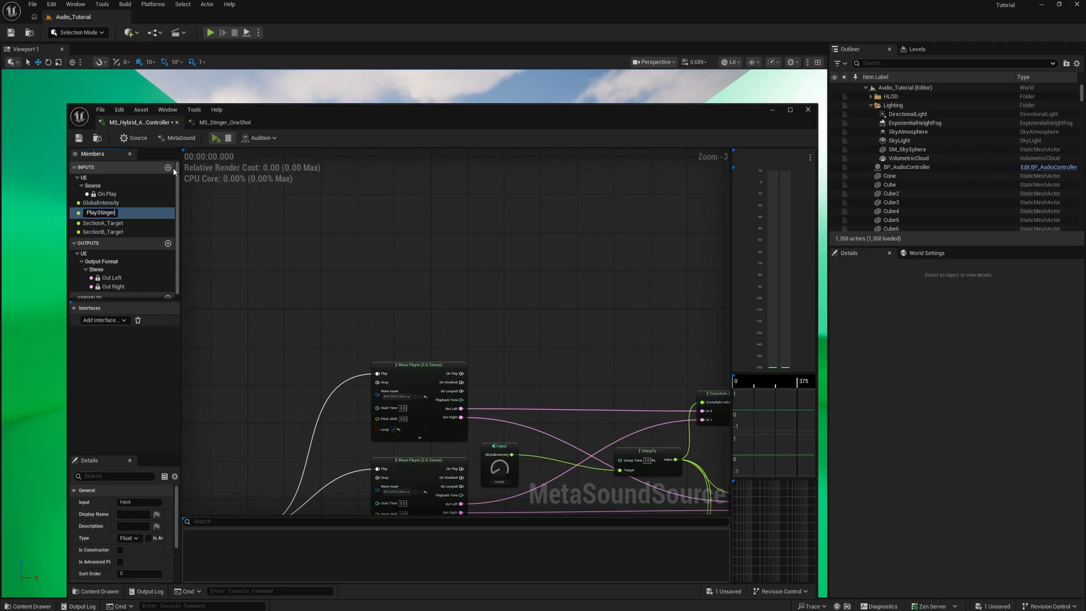
pyautogui.press('Return')
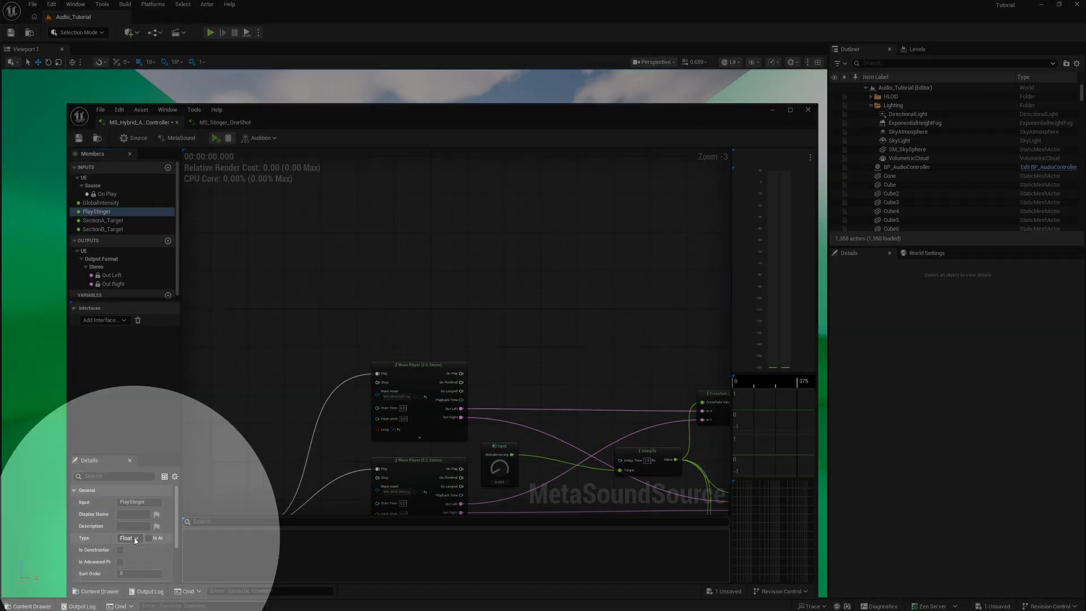
# Set the PlayStinger input's type to Trigger and save the MetaSound
pyautogui.click(138, 538)
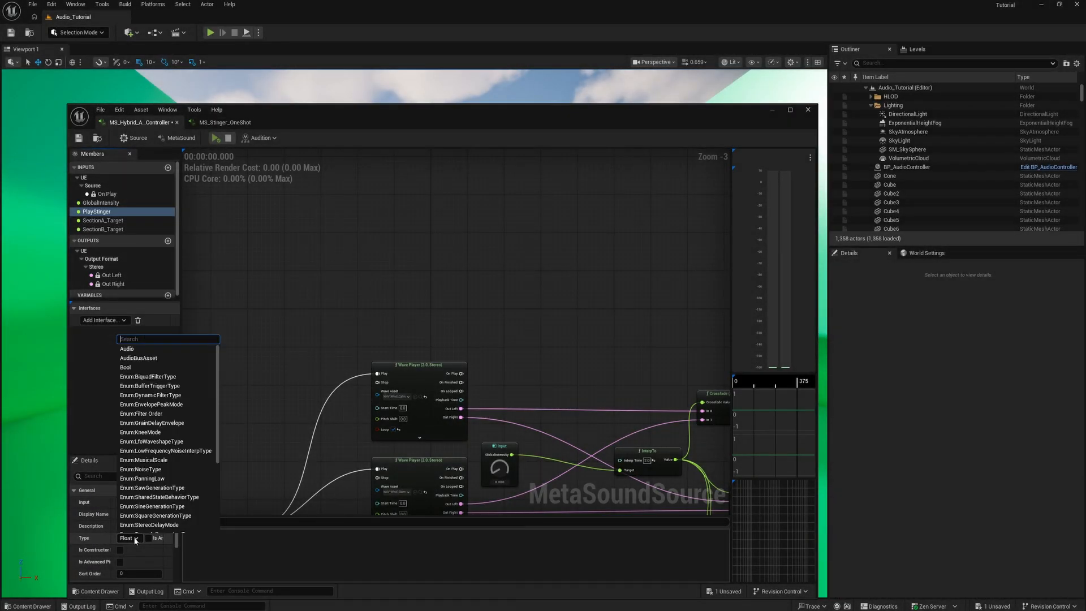
pyautogui.scroll(-3, 144, 404)
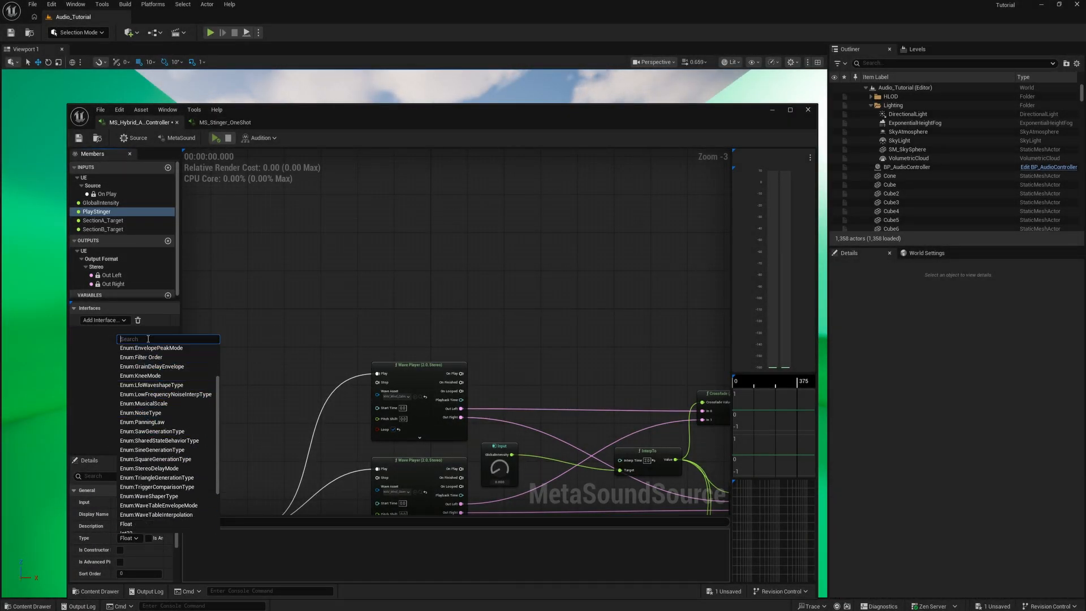
pyautogui.write('trigg')
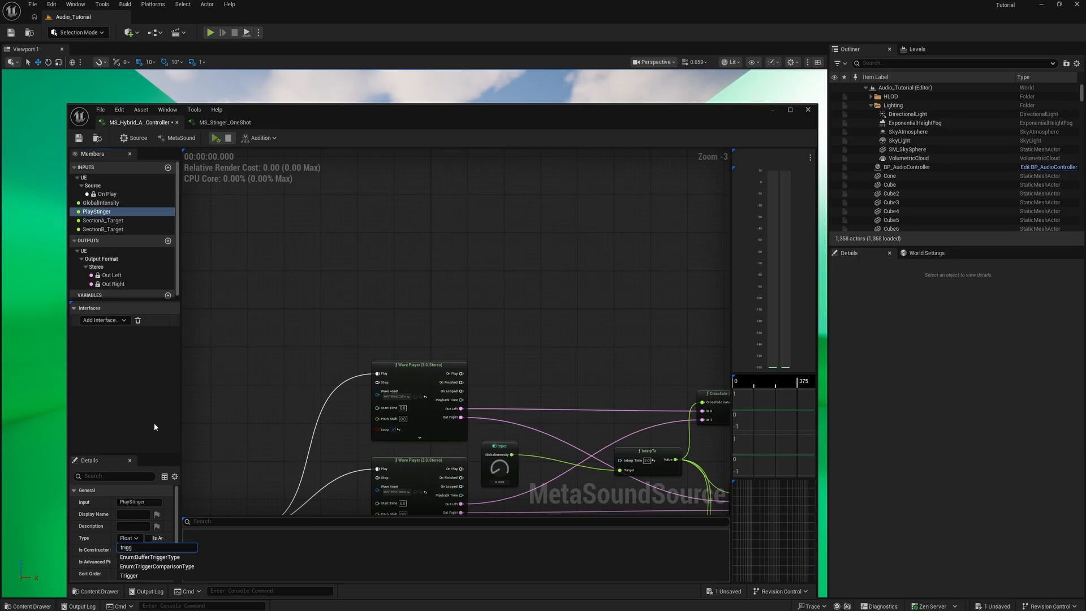
pyautogui.click(139, 576)
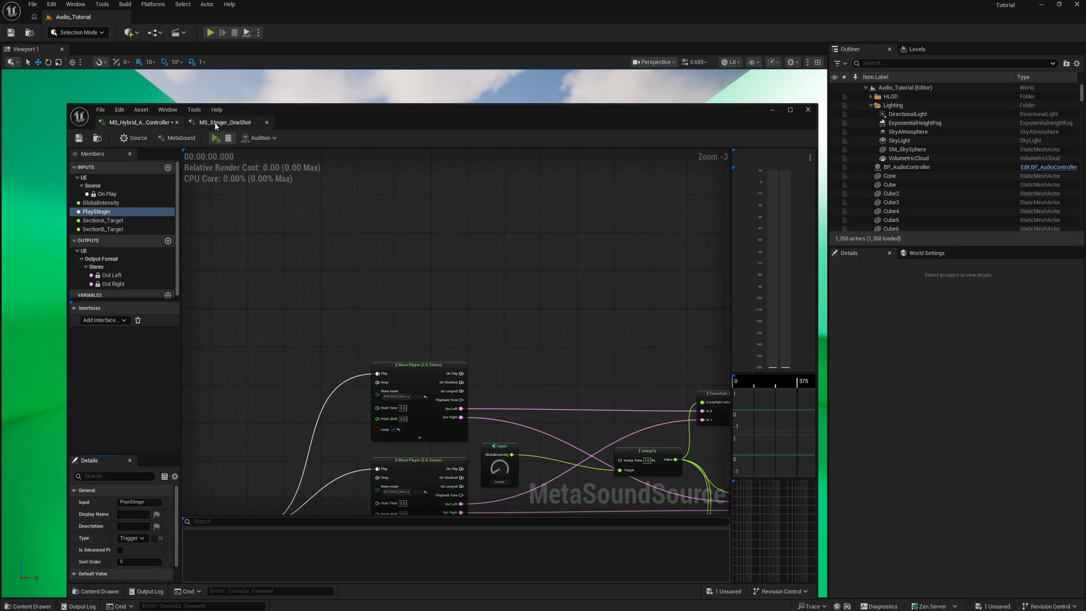
pyautogui.click(78, 138)
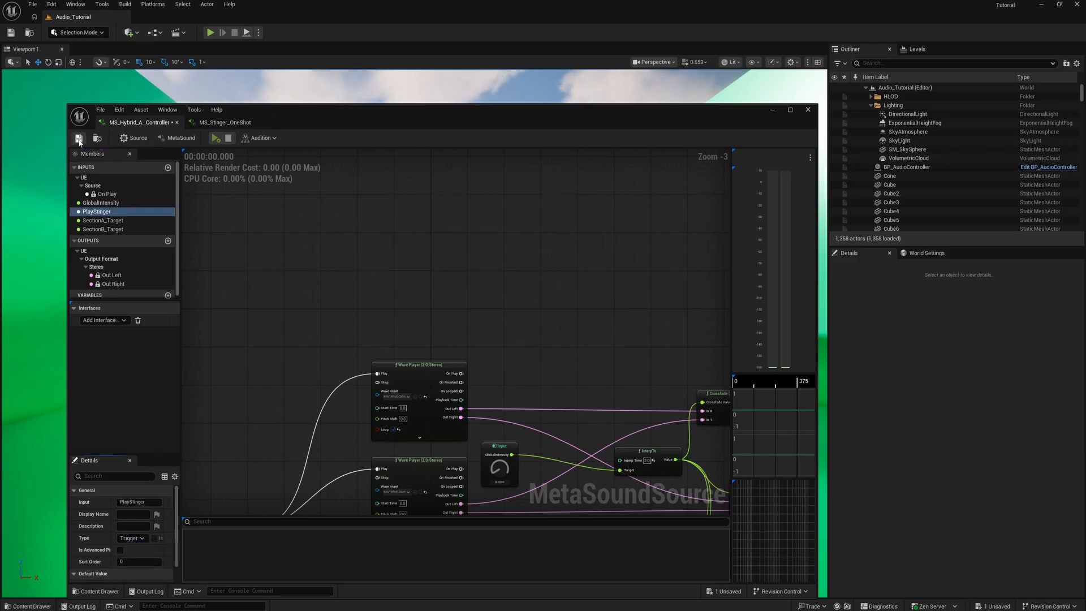
# Set the access flags of the MS_Stinger_OneShot MetaSound to Referenceable only and save it
pyautogui.click(224, 122)
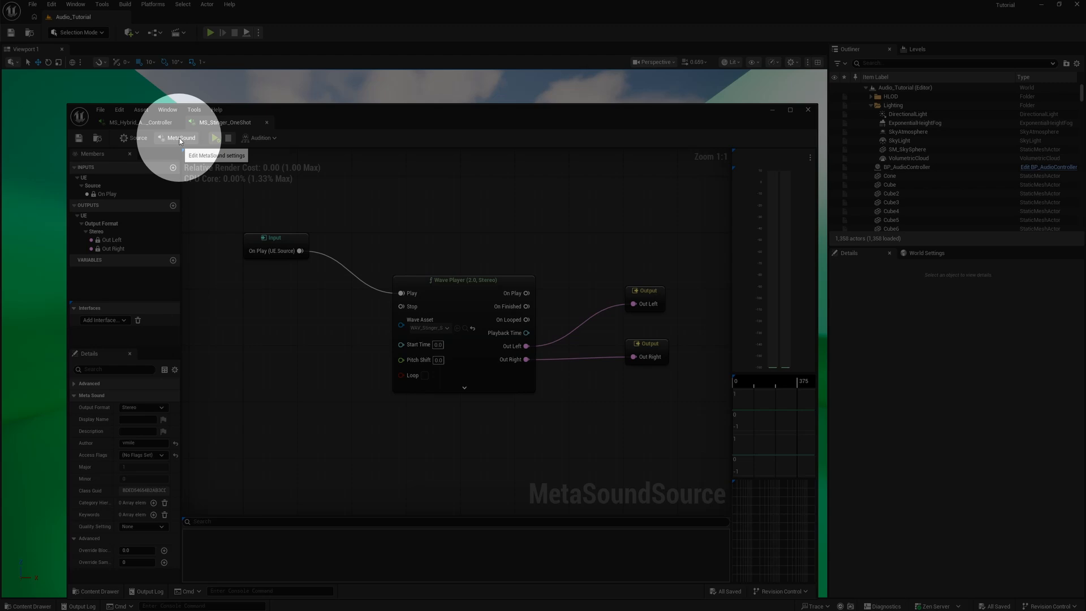
pyautogui.click(180, 140)
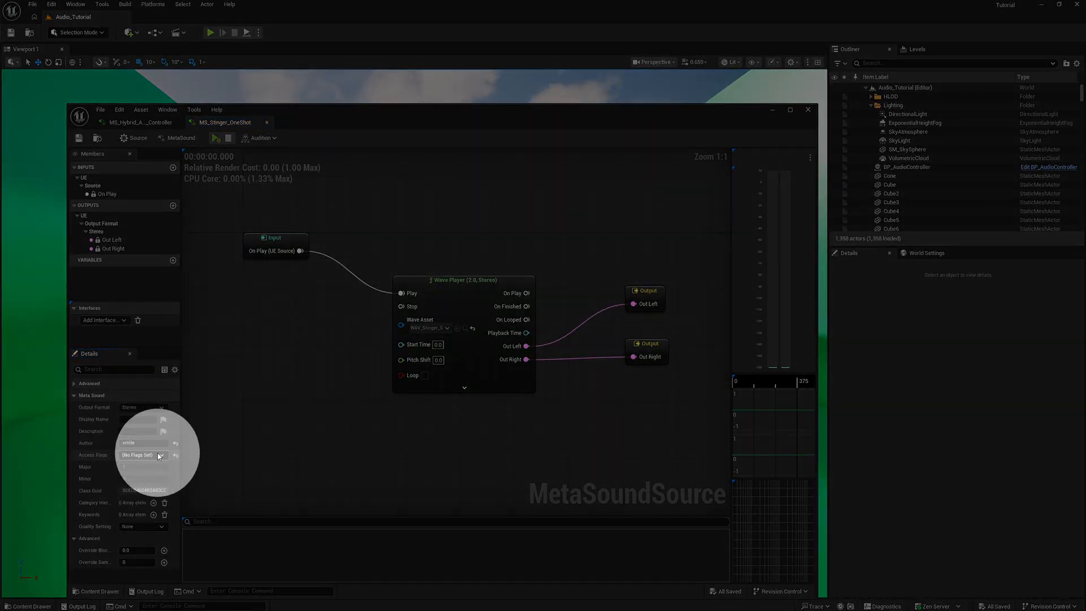
pyautogui.click(158, 455)
pyautogui.click(146, 477)
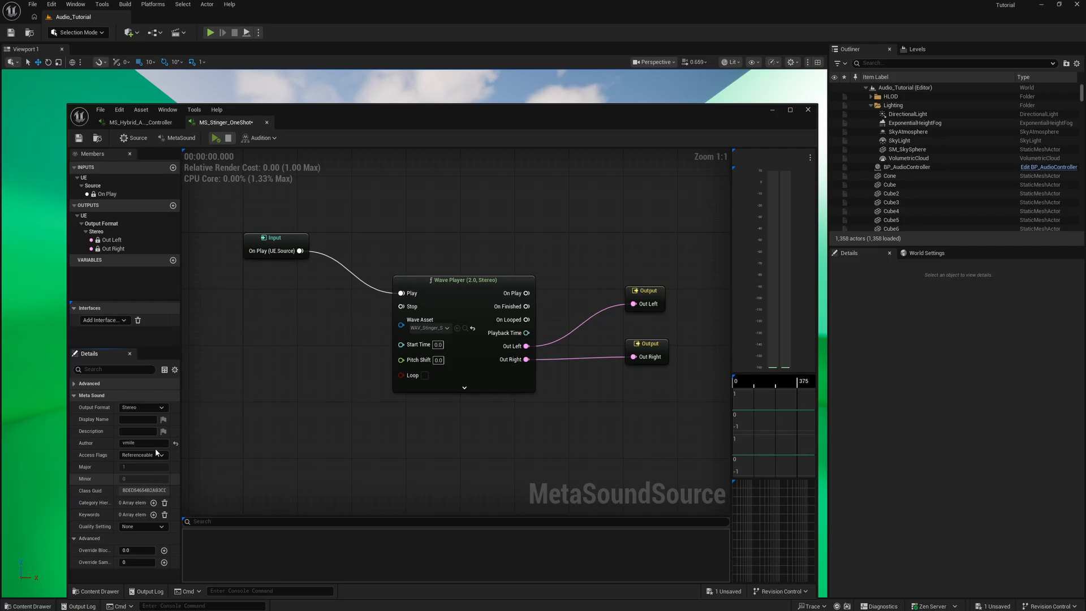
pyautogui.click(79, 138)
# Place the MS_Stinger_OneShot asset as a node in the MS_Hybrid_Audio_Controller graph, in the free area above the Wave Players
pyautogui.click(136, 126)
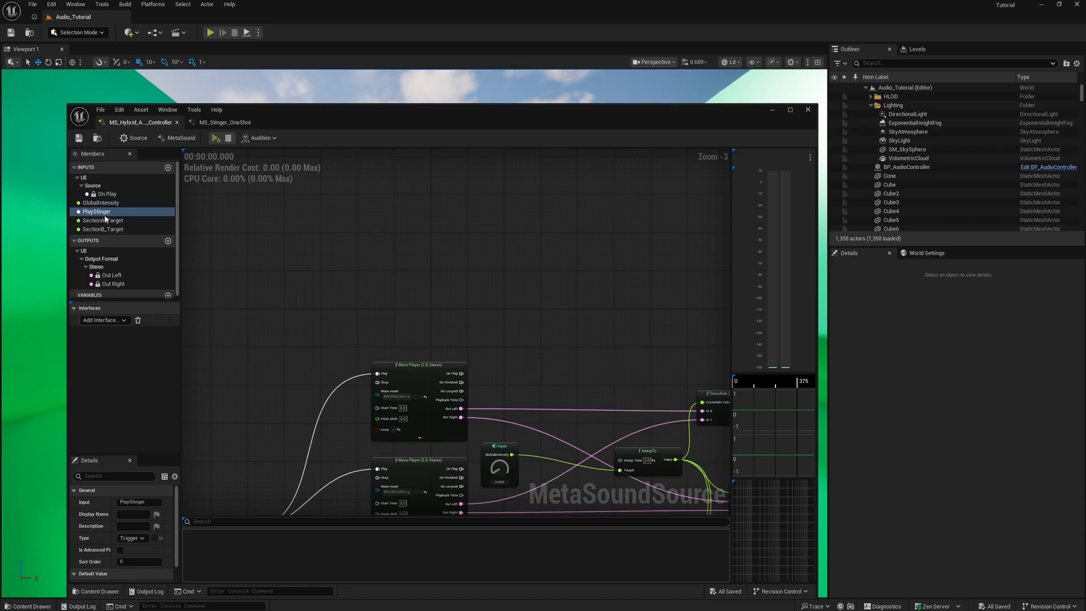
pyautogui.hotkey('ctrl', 'space')
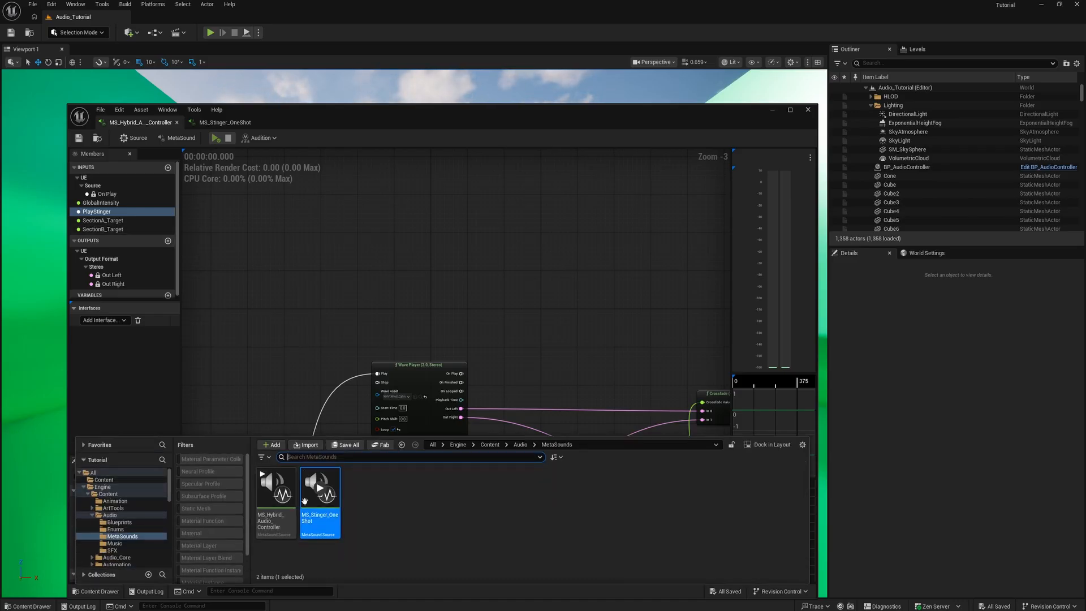
pyautogui.moveTo(318, 492); pyautogui.dragTo(371, 230)
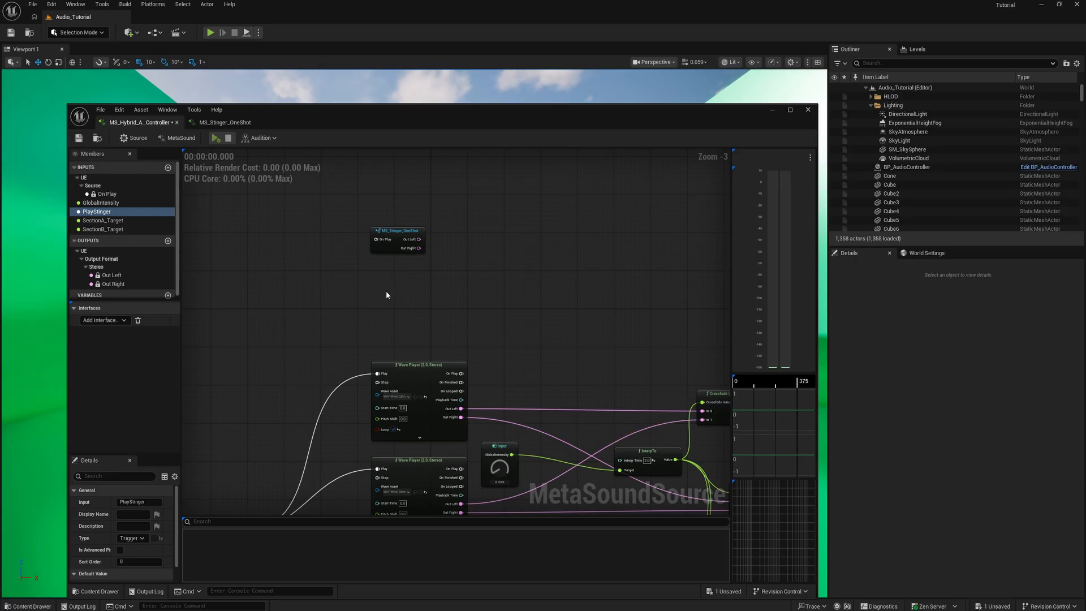
pyautogui.scroll(2, 387, 295)
pyautogui.moveTo(382, 264); pyautogui.dragTo(350, 388, button='right')
pyautogui.scroll(1, 304, 373)
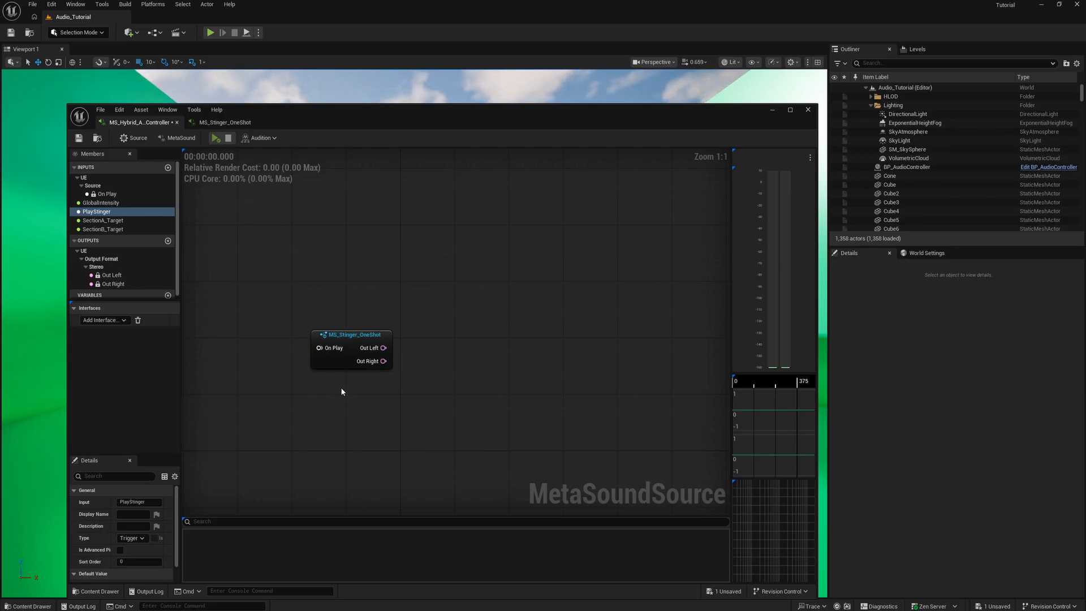
pyautogui.moveTo(340, 387); pyautogui.dragTo(377, 390, button='right')
# Add the PlayStinger input to the graph, feed it into a new Trigger Once node, and wire Trigger Out to MS_Stinger_OneShot's On Play
pyautogui.moveTo(103, 213); pyautogui.dragTo(334, 275)
pyautogui.write('tr')
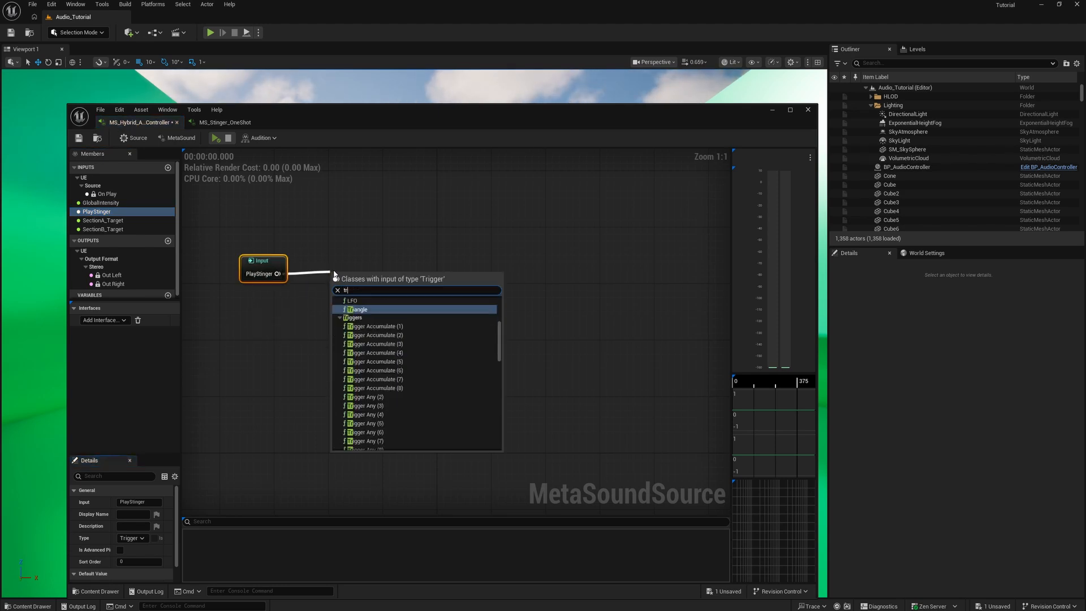
pyautogui.write('igger on')
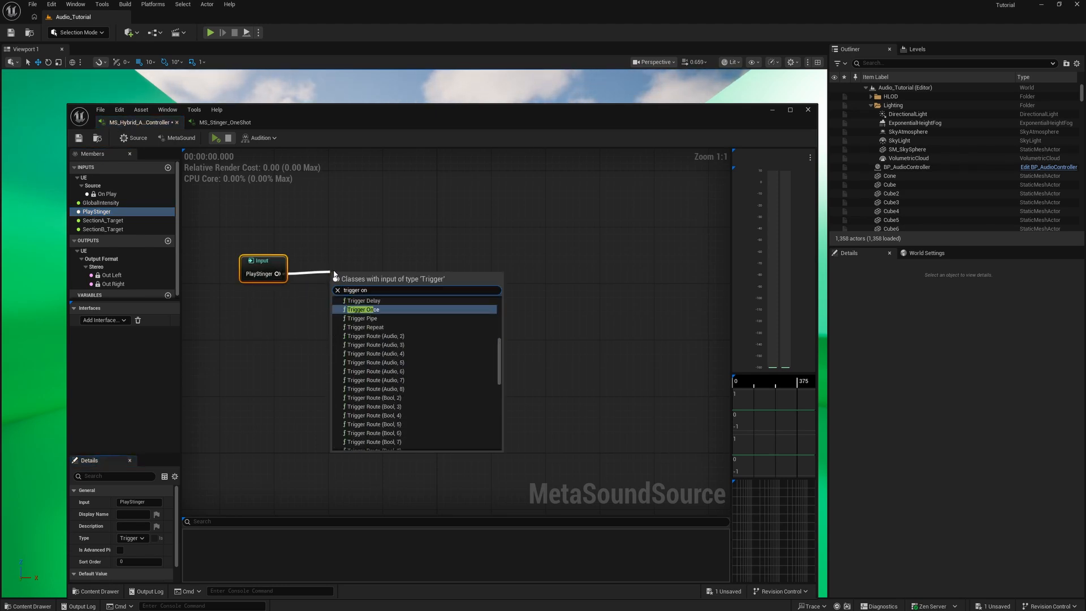
pyautogui.click(372, 310)
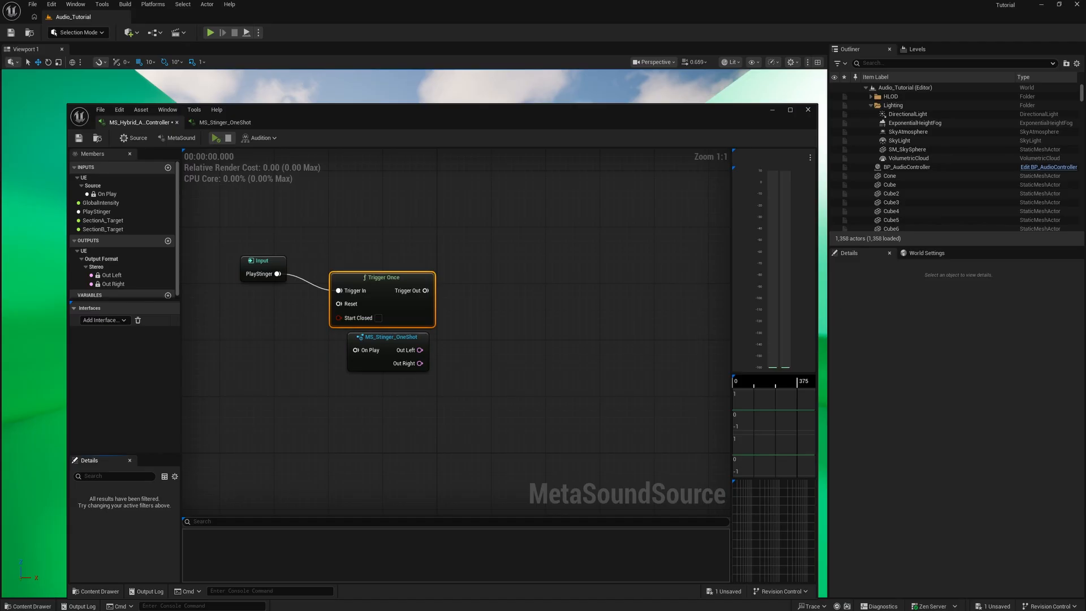
pyautogui.moveTo(396, 337); pyautogui.dragTo(546, 310)
pyautogui.moveTo(425, 290); pyautogui.dragTo(521, 295)
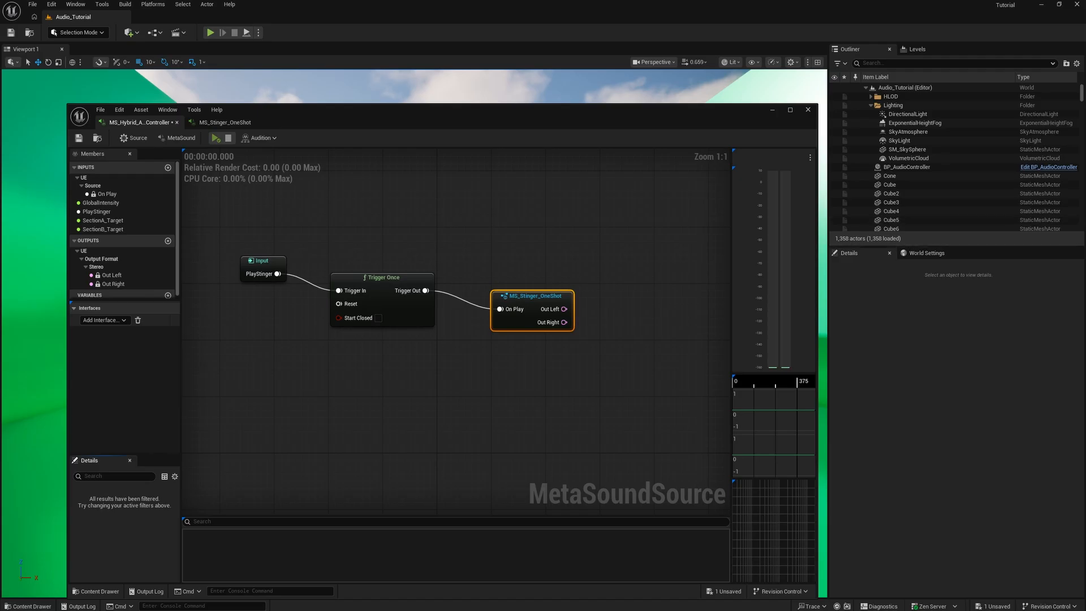
# Insert a Trigger Delay node between Trigger Once and MS_Stinger_OneShot, with a Delay Time of 2.0
pyautogui.moveTo(425, 290); pyautogui.dragTo(473, 268)
pyautogui.write('trigger delay')
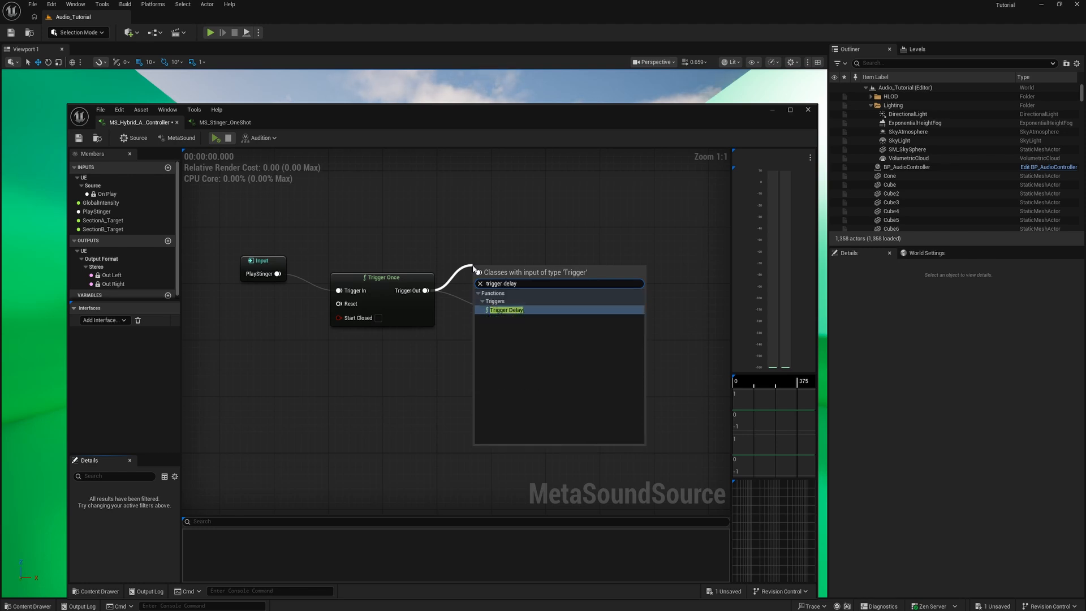
pyautogui.click(506, 310)
pyautogui.moveTo(547, 298); pyautogui.dragTo(527, 366)
pyautogui.moveTo(544, 298); pyautogui.dragTo(640, 305)
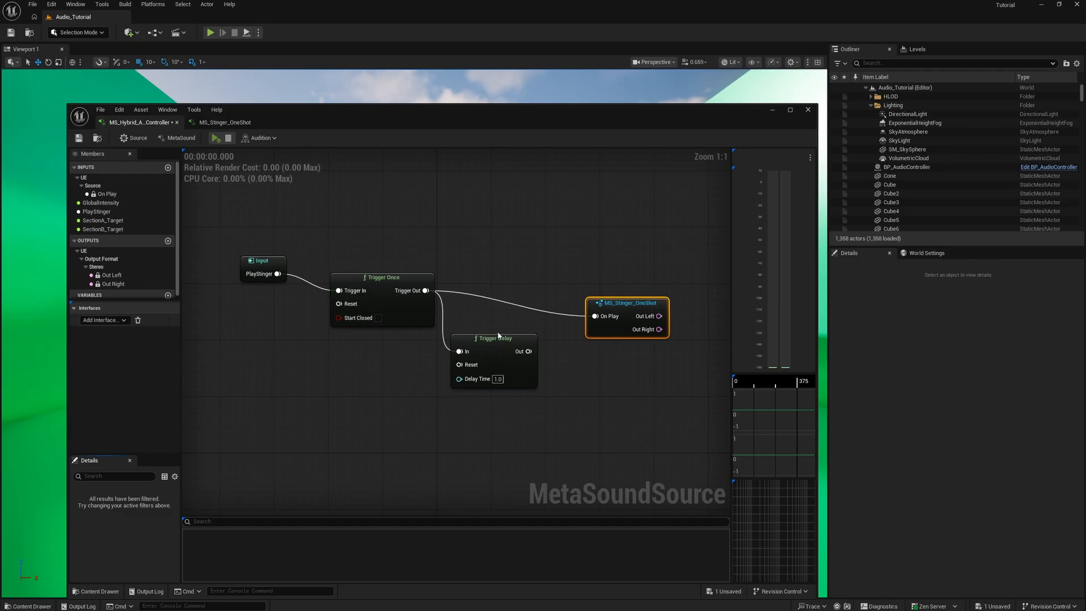
pyautogui.moveTo(492, 342); pyautogui.dragTo(596, 317)
pyautogui.click(511, 344)
pyautogui.write('2')
pyautogui.press('Return')
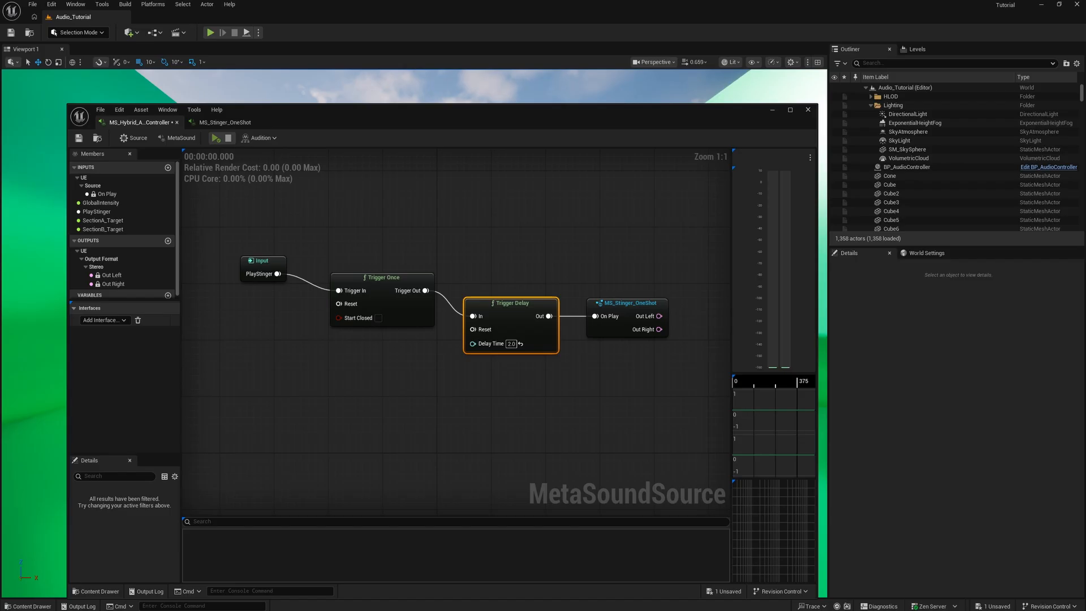
# Wire MS_Stinger_OneShot's Out Left and Out Right to the third left and right input pair of the stereo mixer
pyautogui.scroll(-2, 654, 381)
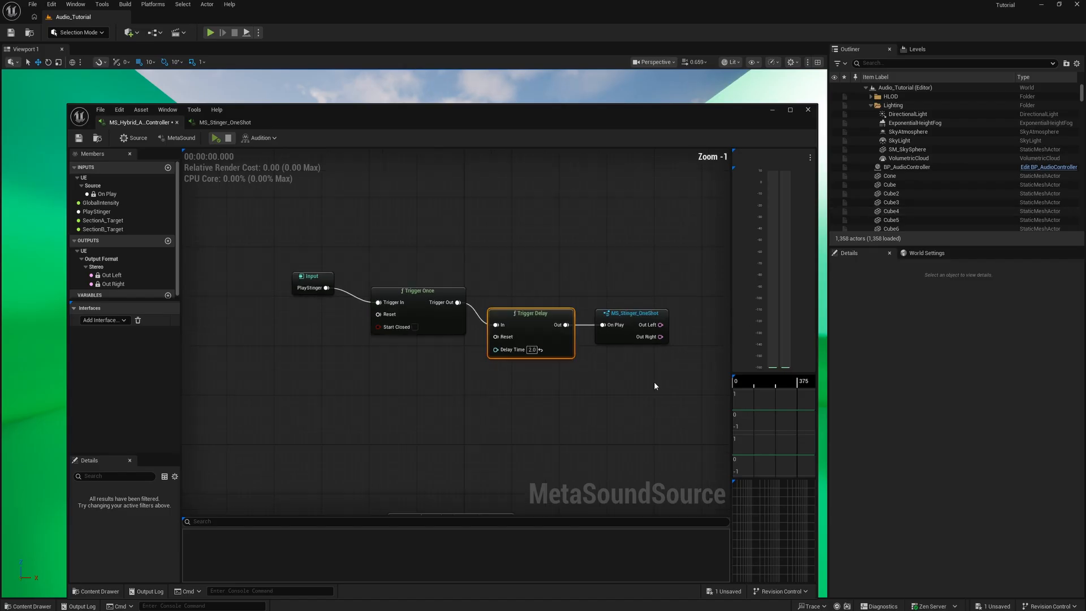
pyautogui.moveTo(655, 381); pyautogui.dragTo(458, 323, button='right')
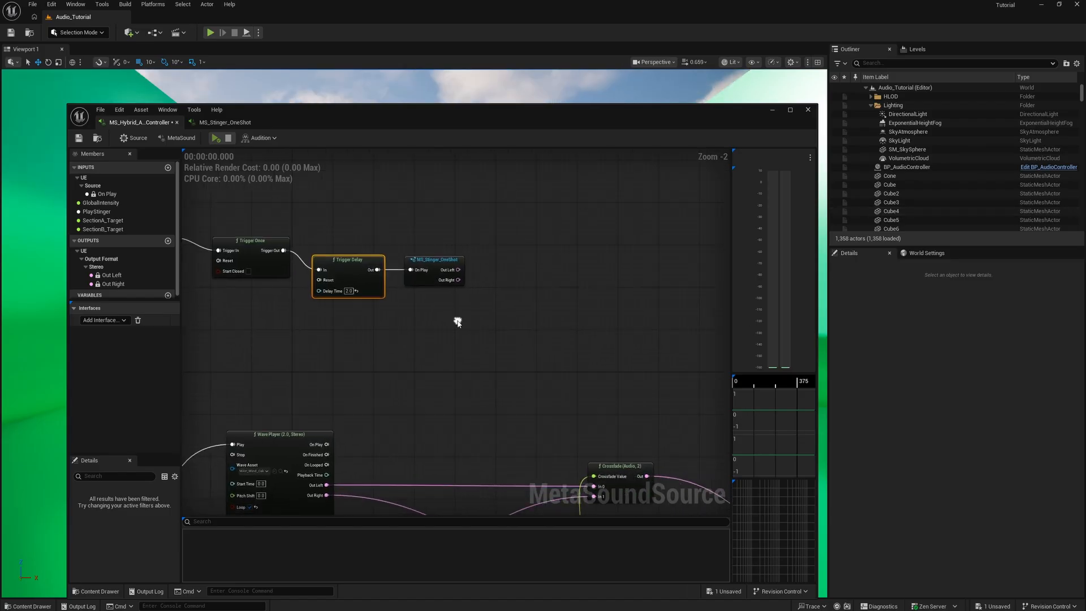
pyautogui.scroll(-2, 458, 323)
pyautogui.moveTo(543, 354); pyautogui.dragTo(459, 262, button='right')
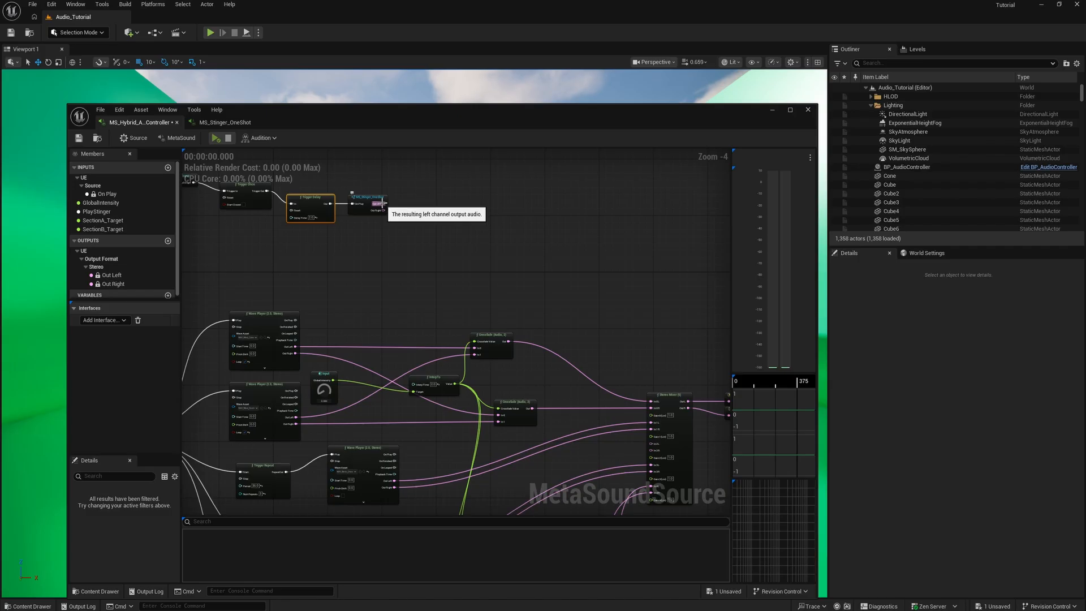
pyautogui.moveTo(388, 204); pyautogui.dragTo(651, 444)
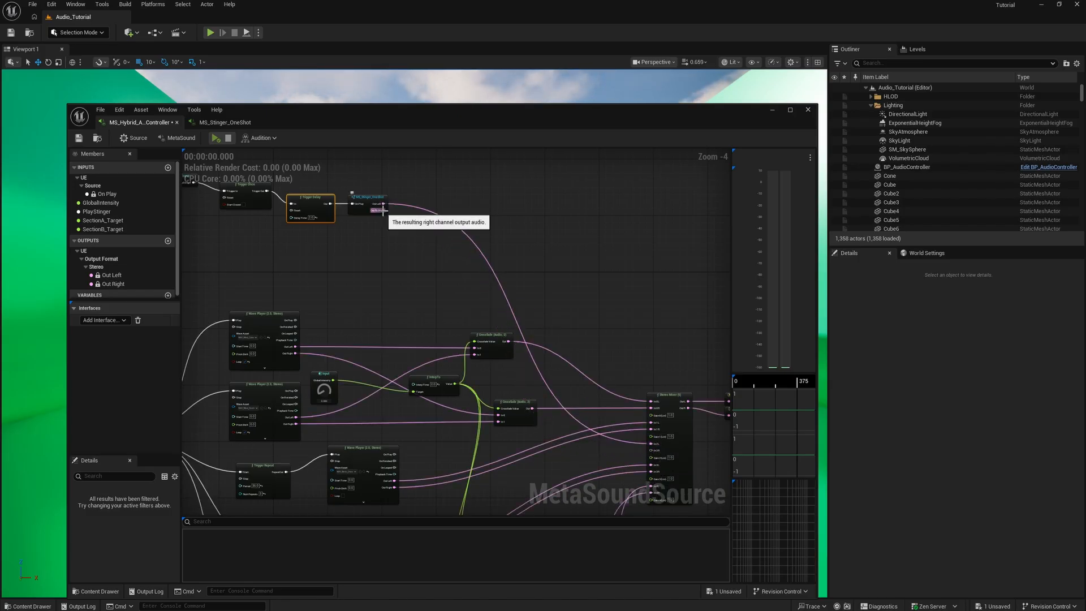
pyautogui.moveTo(383, 210); pyautogui.dragTo(652, 453)
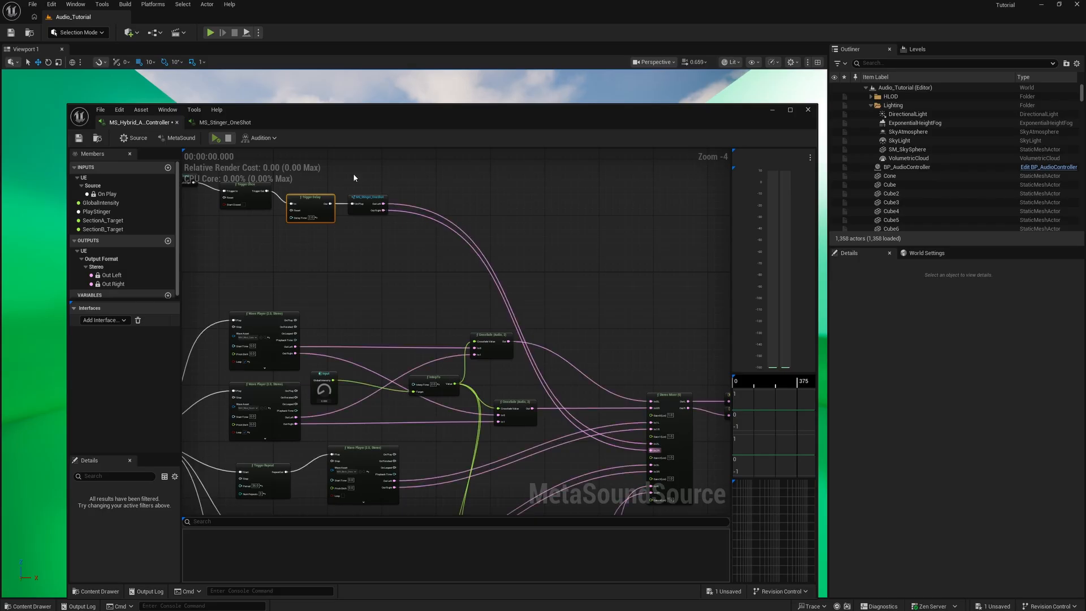
# Move the PlayStinger input and Trigger Once nodes down together to line up with the Trigger Delay node
pyautogui.moveTo(354, 256); pyautogui.dragTo(455, 331, button='right')
pyautogui.moveTo(292, 251); pyautogui.dragTo(348, 289)
pyautogui.scroll(3, 348, 290)
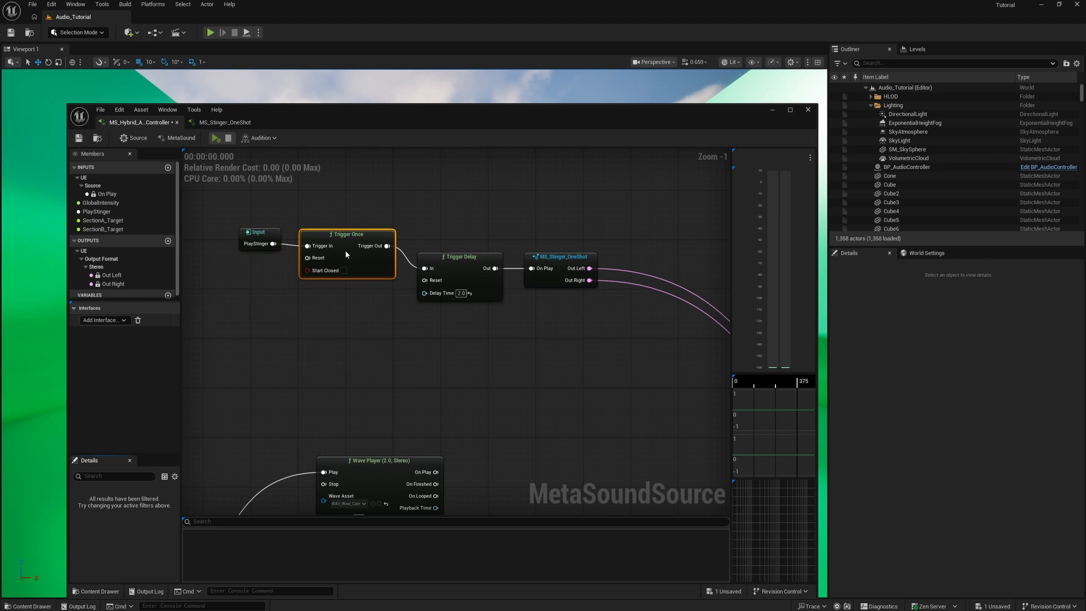
pyautogui.moveTo(260, 209); pyautogui.dragTo(349, 272)
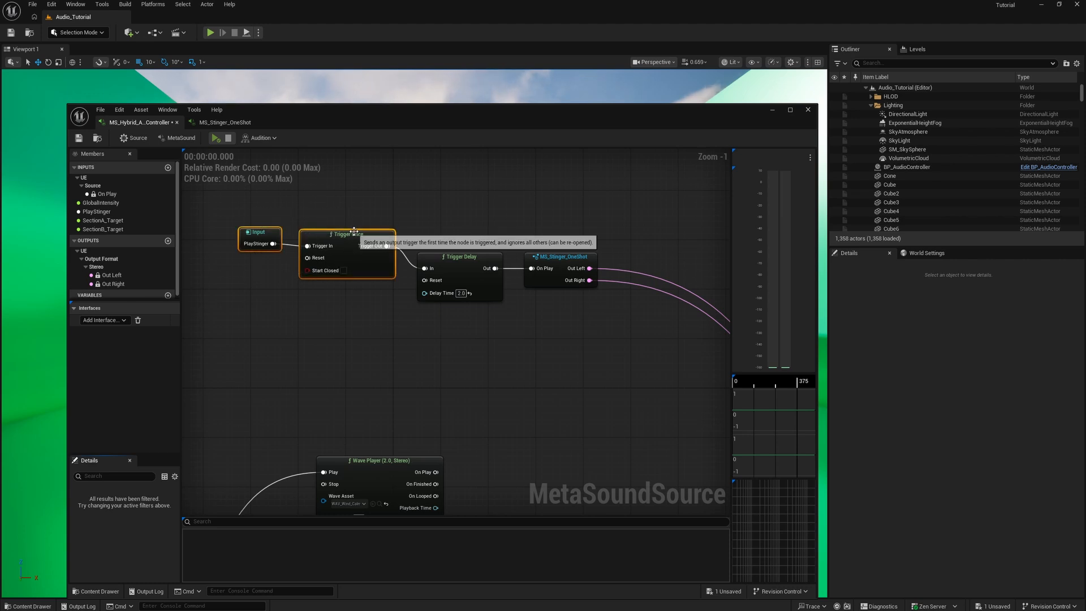
pyautogui.moveTo(354, 229); pyautogui.dragTo(352, 257)
# Enclose the four stinger nodes in a comment box titled Stinger and save the MetaSound
pyautogui.moveTo(246, 229); pyautogui.dragTo(649, 359)
pyautogui.press('c')
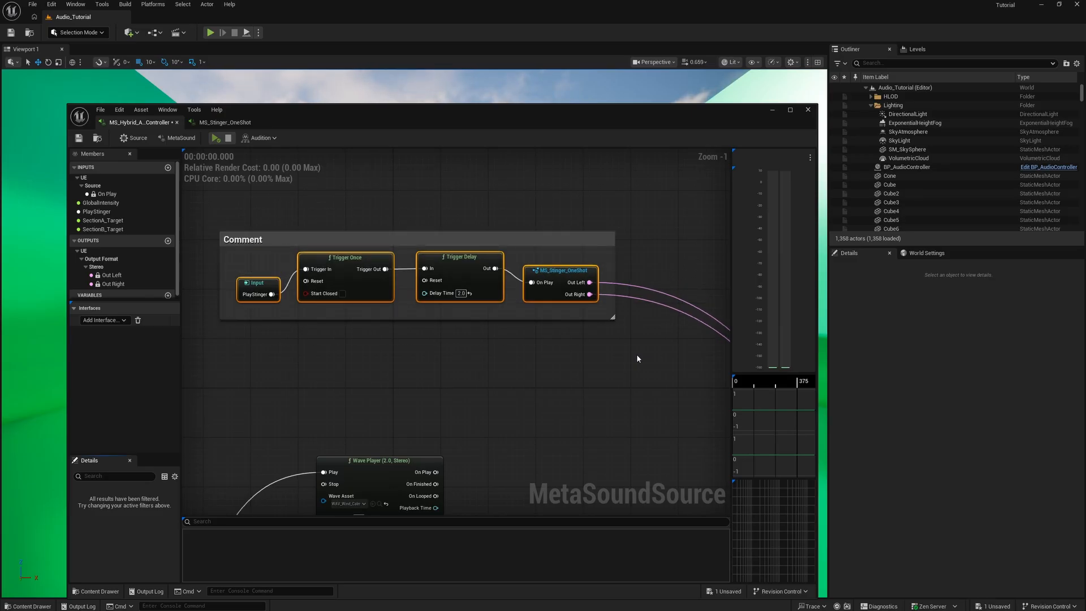
pyautogui.click(266, 239)
pyautogui.doubleClick(267, 240)
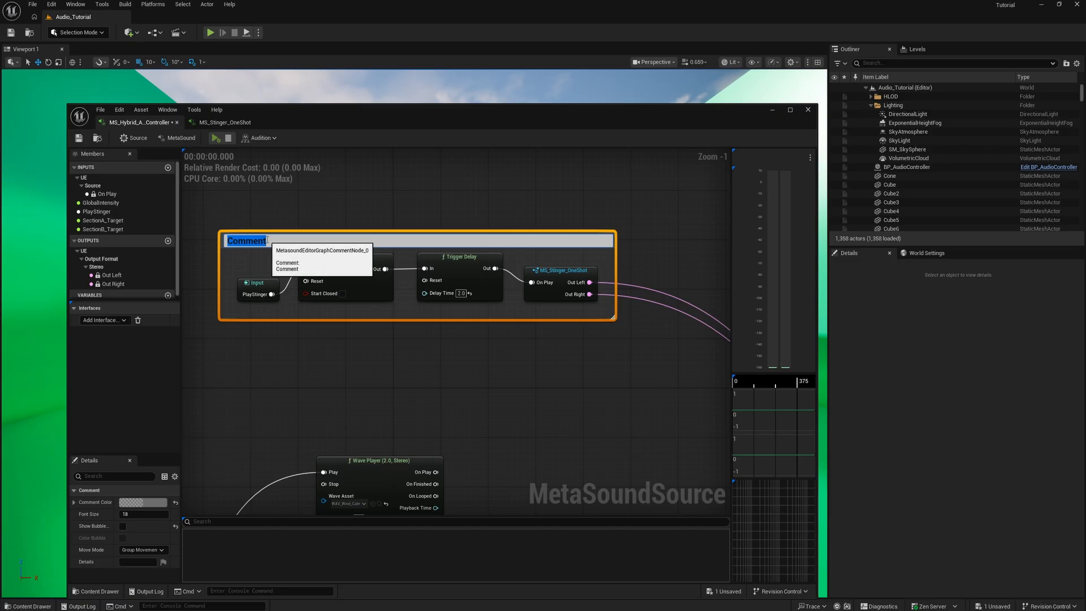
pyautogui.write('Stinger')
pyautogui.press('Return')
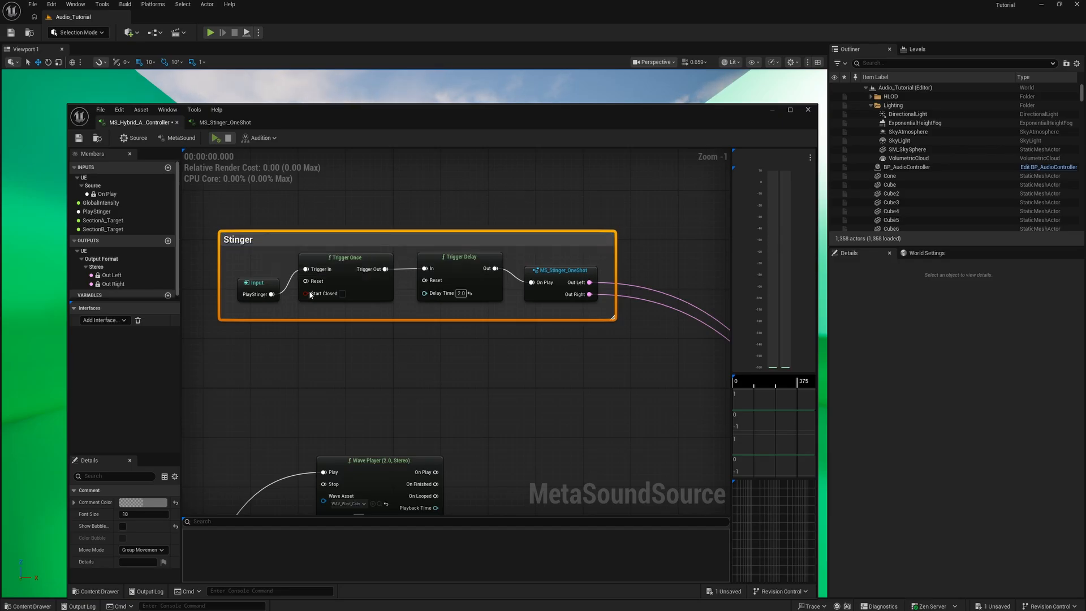
pyautogui.scroll(-5, 511, 390)
pyautogui.moveTo(561, 419); pyautogui.dragTo(468, 291, button='right')
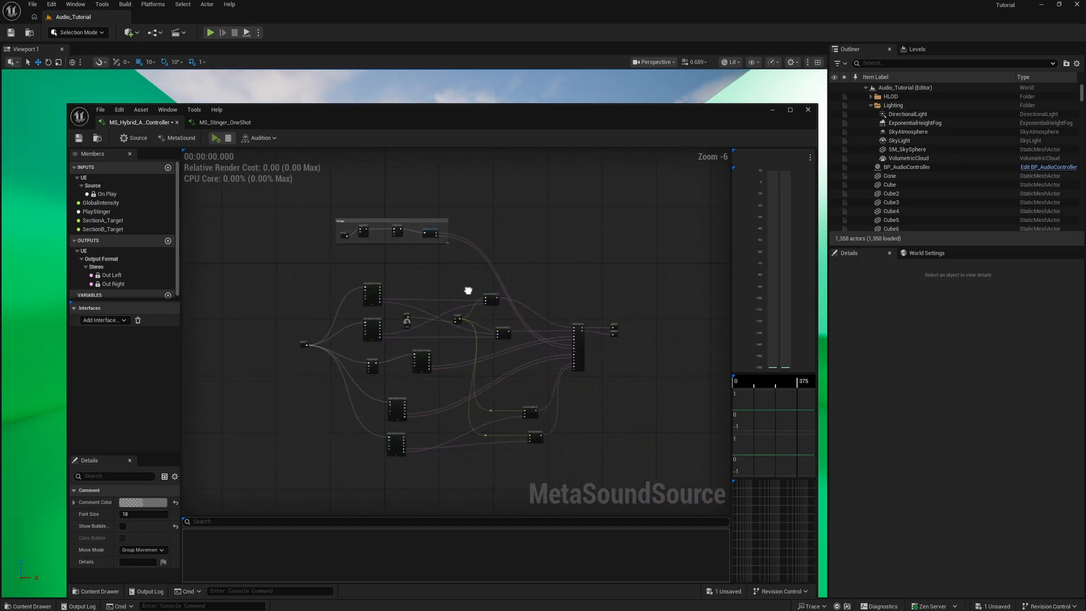
pyautogui.scroll(1, 477, 309)
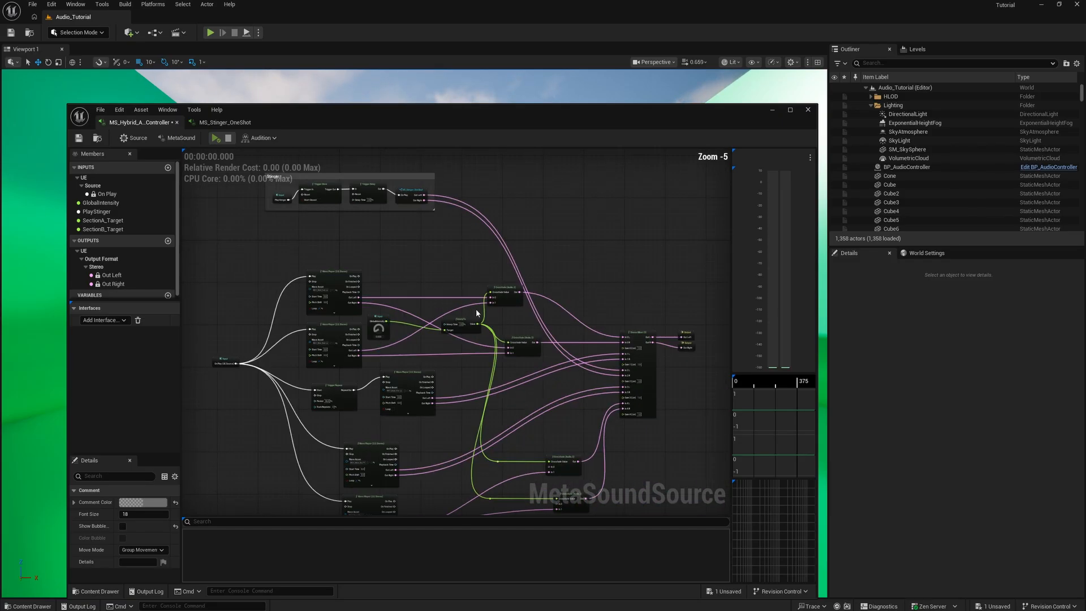
pyautogui.click(79, 138)
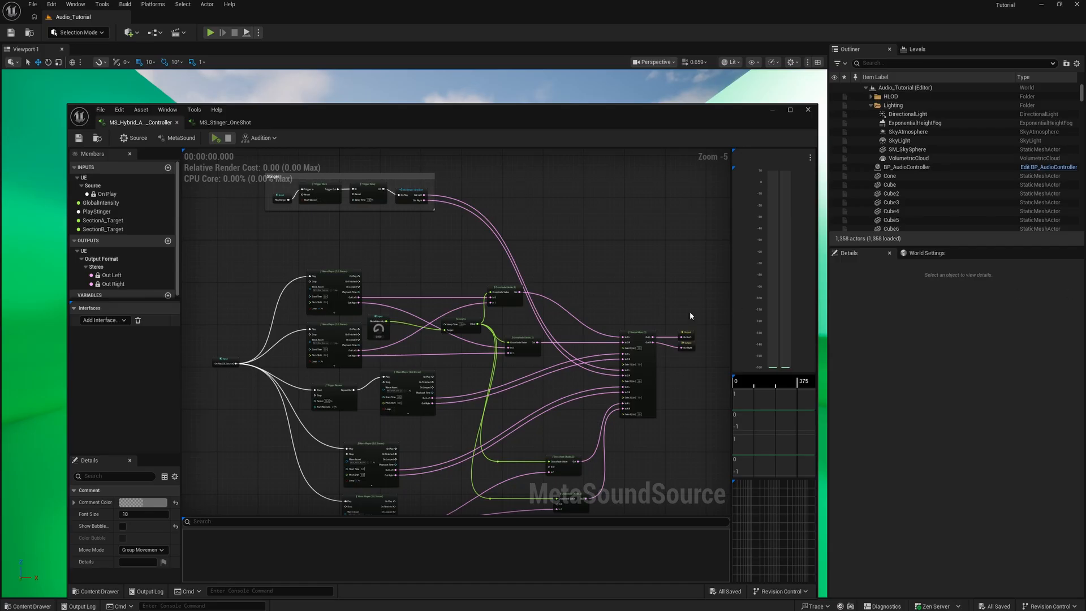
# Create a new Actor Blueprint class named BP_StingerTrigger in the Audio/Blueprints folder
pyautogui.moveTo(410, 273); pyautogui.dragTo(425, 263, button='right')
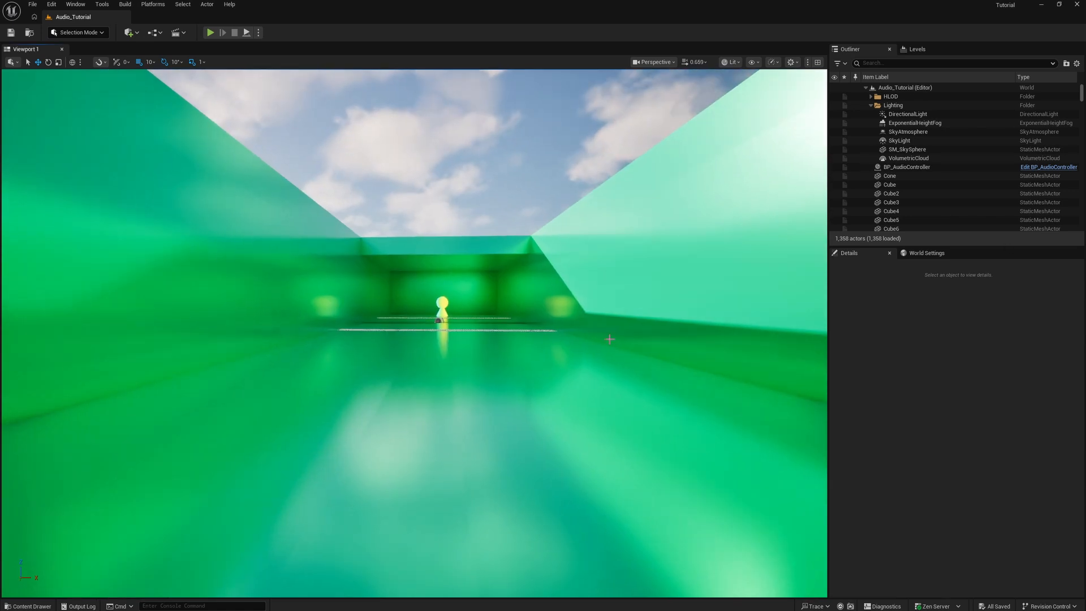
pyautogui.hotkey('ctrl', 'space')
pyautogui.click(450, 436)
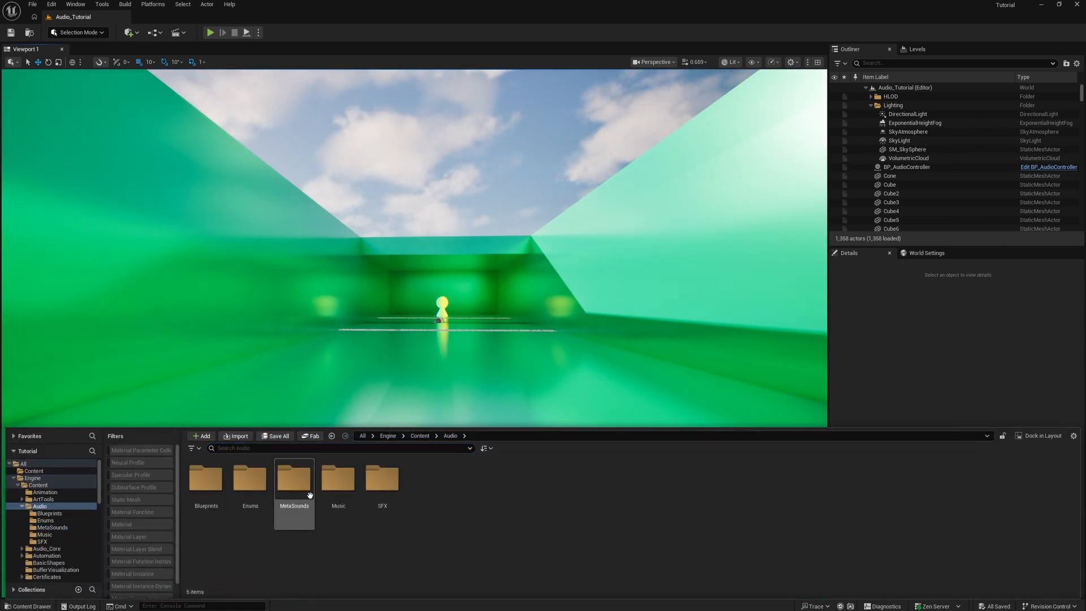
pyautogui.doubleClick(206, 480)
pyautogui.rightClick(310, 506)
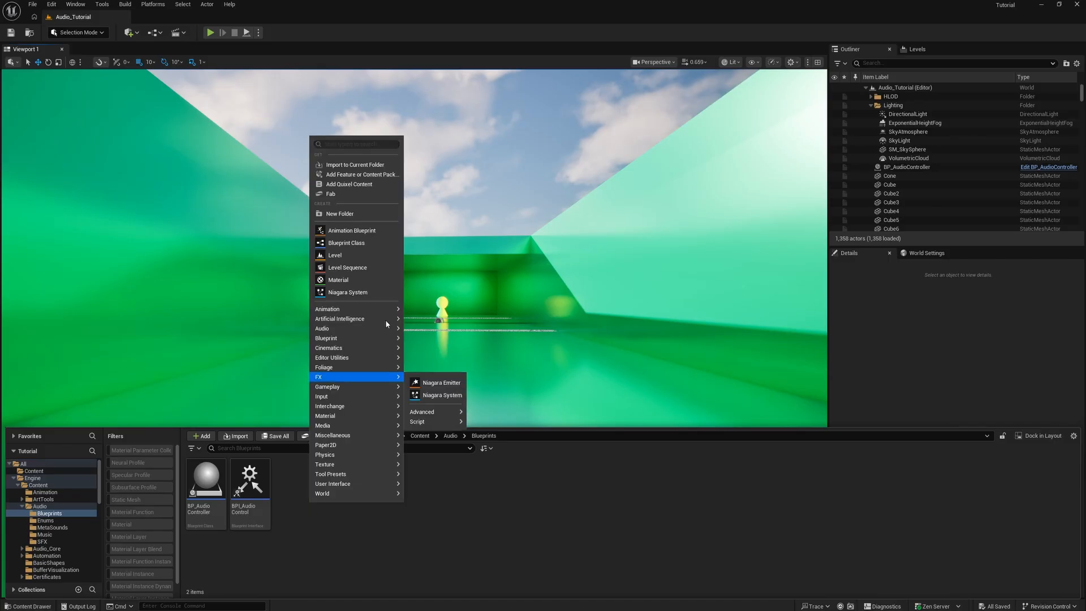
pyautogui.moveTo(383, 343)
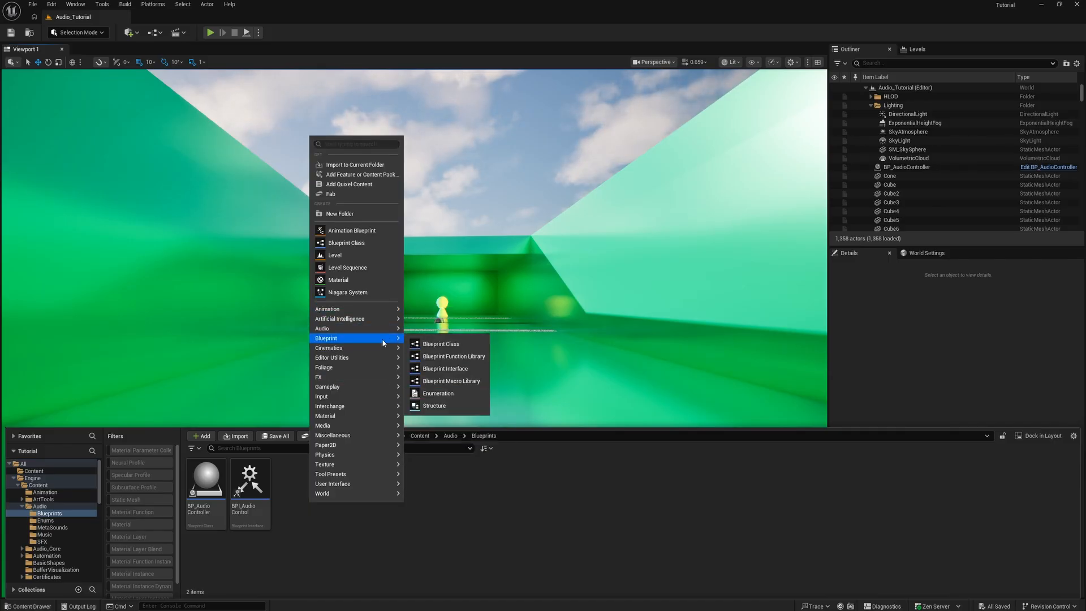
pyautogui.click(440, 344)
pyautogui.click(447, 248)
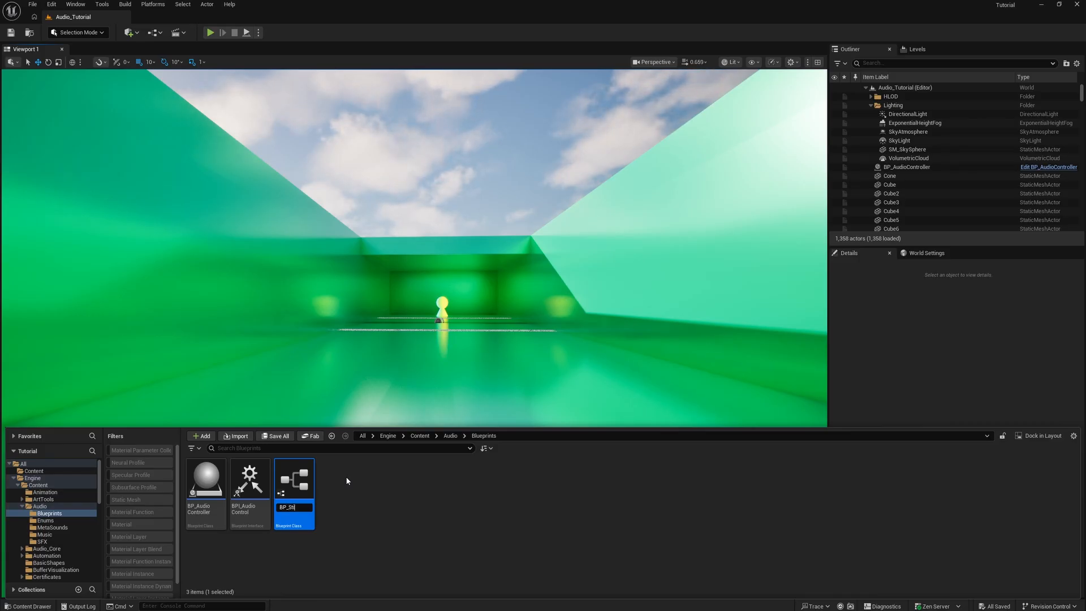
pyautogui.write('ngerTrigger')
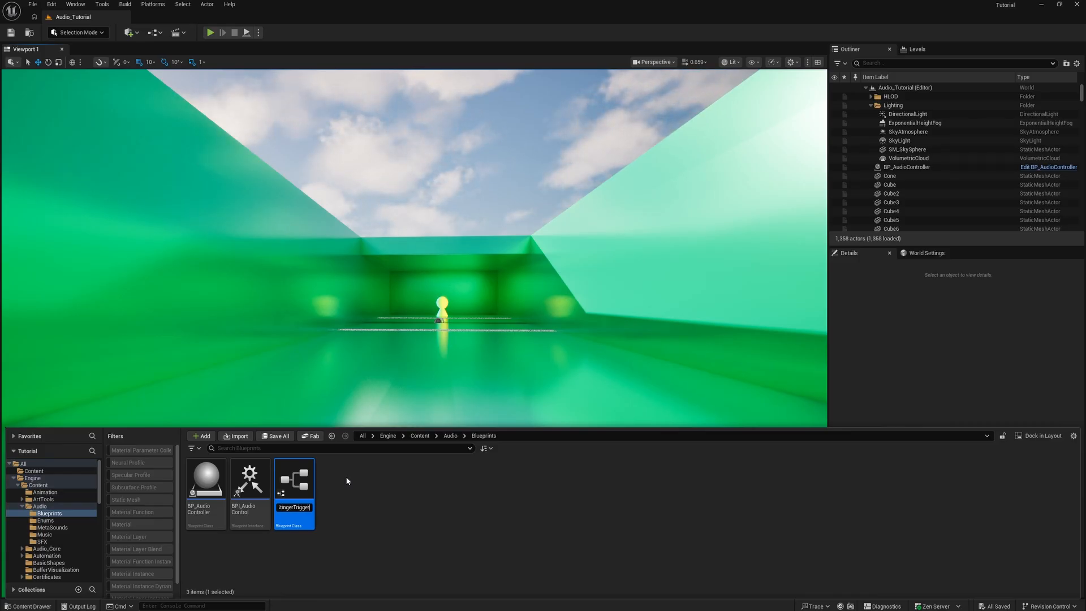
pyautogui.press('Return')
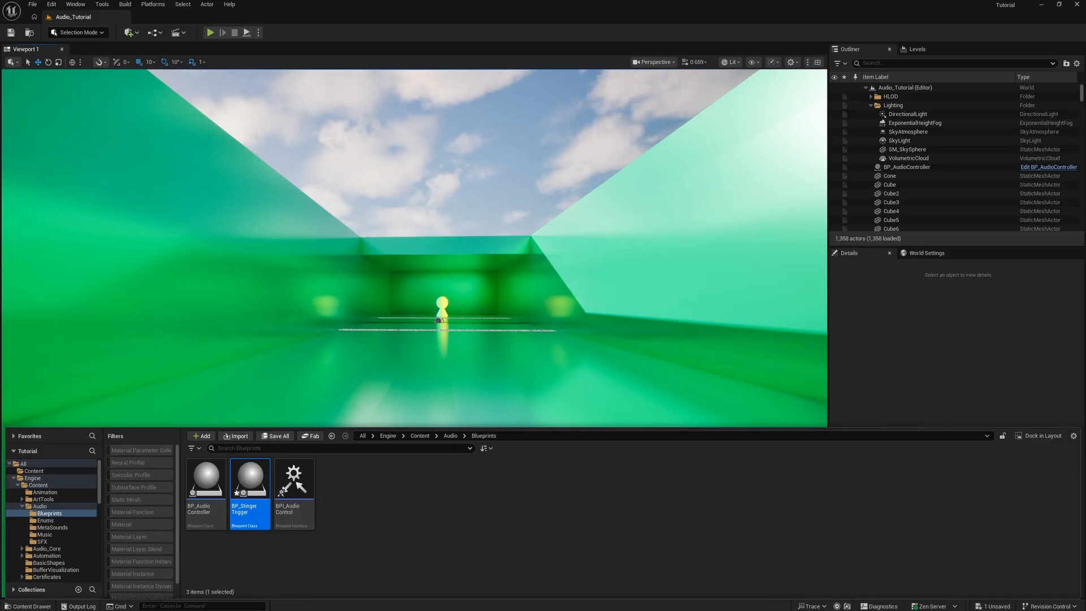
# Open BP_StingerTrigger, add a Box Collision component with its default name, and compile the Blueprint
pyautogui.moveTo(610, 314)
pyautogui.mouseDown(button='right')
pyautogui.moveTo(622, 314)
pyautogui.moveTo(612, 314)
pyautogui.mouseUp(button='right')
pyautogui.hotkey('ctrl', 'space')
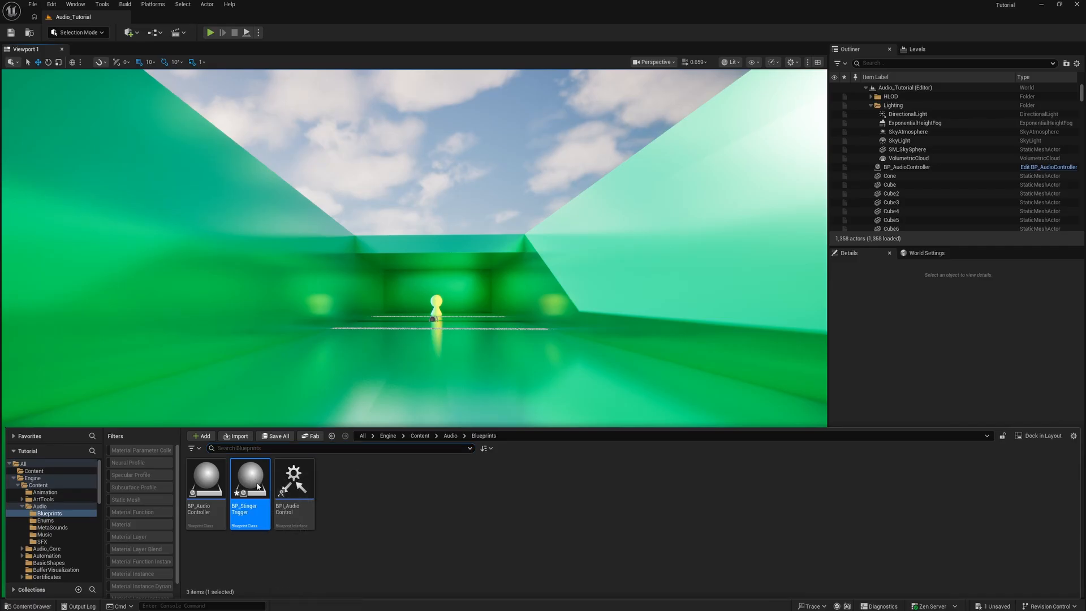
pyautogui.doubleClick(260, 481)
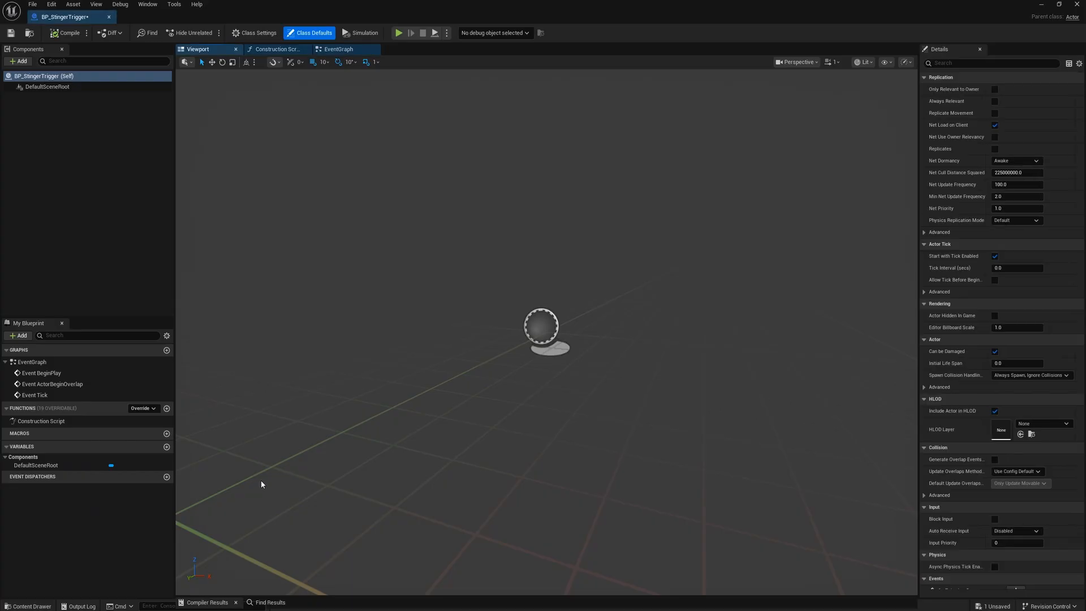
pyautogui.click(26, 62)
pyautogui.write('box')
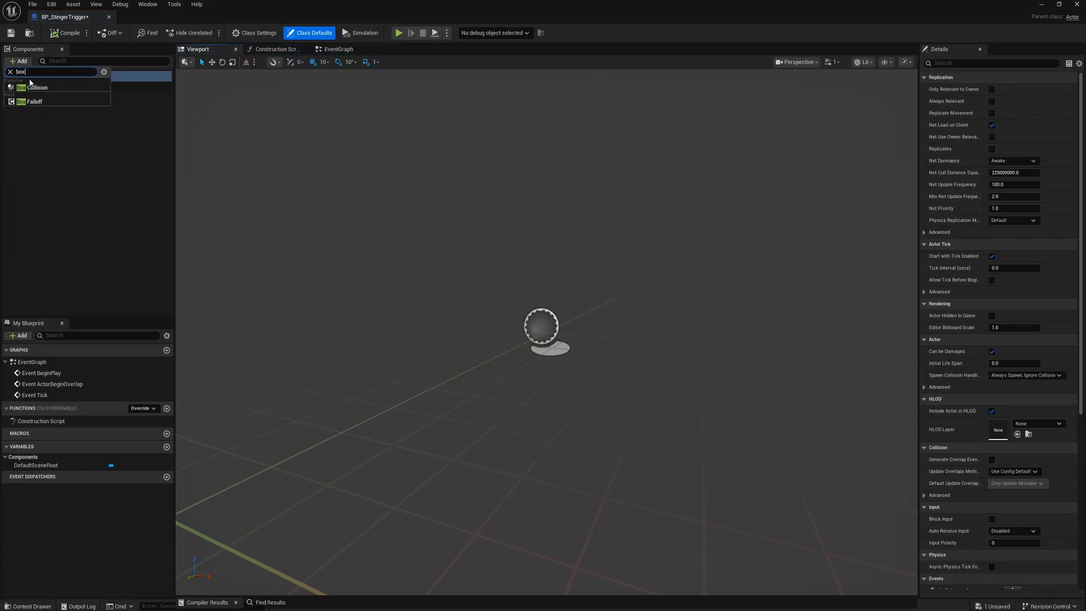
pyautogui.click(42, 87)
pyautogui.press('Return')
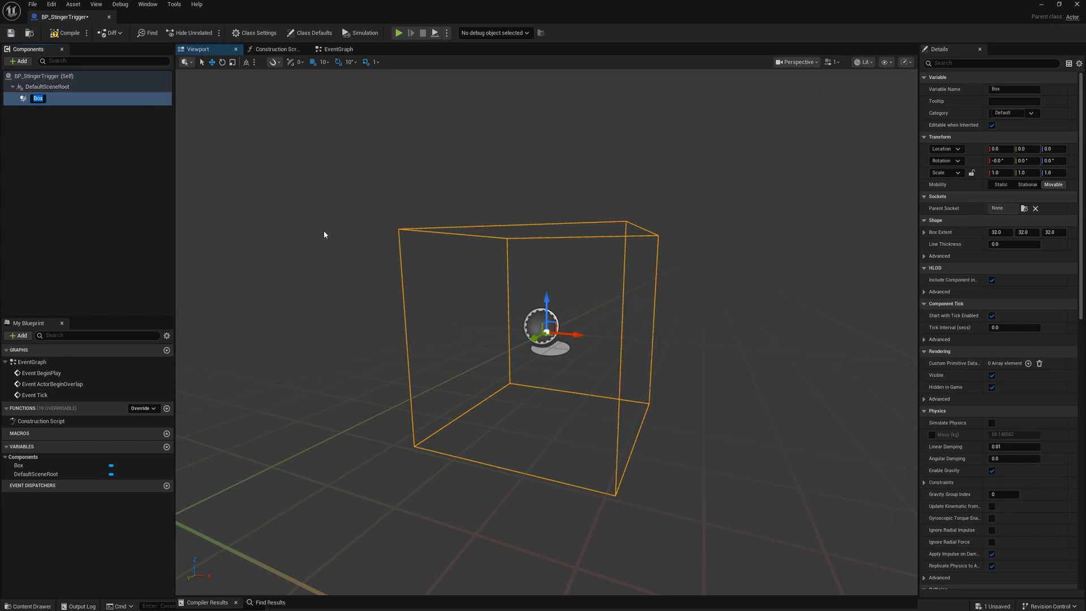
pyautogui.click(52, 34)
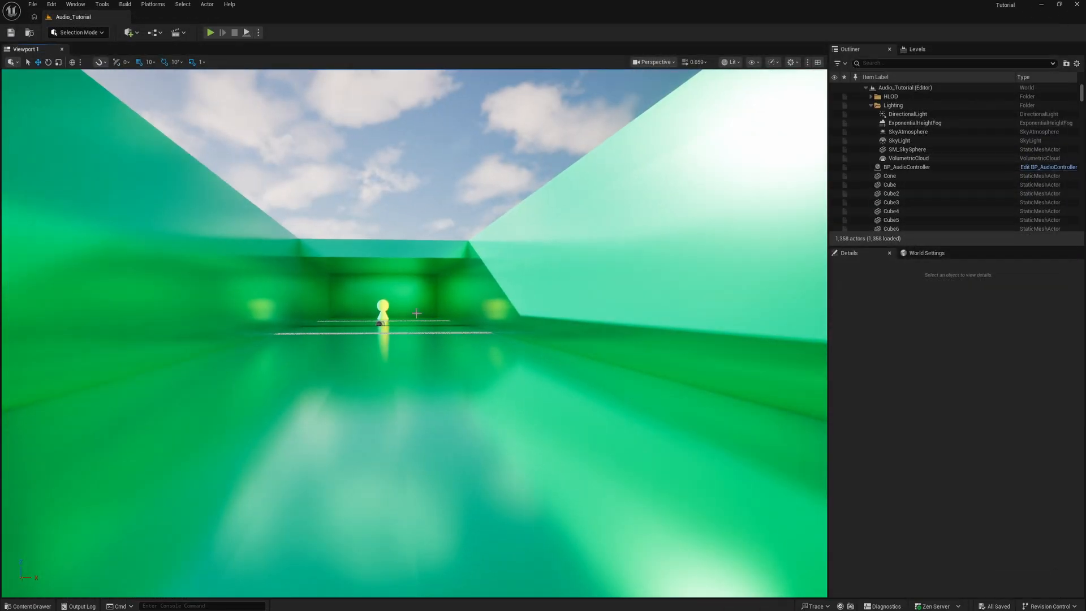
# Place BP_StingerTrigger in the level on the dark red floor strip, at about 2410, -3170, 40
pyautogui.click(28, 606)
pyautogui.moveTo(249, 493); pyautogui.dragTo(378, 327)
pyautogui.press('w')
pyautogui.moveTo(416, 403); pyautogui.dragTo(285, 434, button='right')
pyautogui.press('s')
pyautogui.moveTo(441, 481); pyautogui.dragTo(647, 392)
pyautogui.moveTo(647, 392); pyautogui.dragTo(788, 365, button='right')
pyautogui.press('a')
pyautogui.press('s')
pyautogui.moveTo(507, 363); pyautogui.dragTo(510, 320)
# Scale the BP_StingerTrigger actor to 16 in X and 6 in Z, and move it to 2380, -3170, 200 to span the corridor
pyautogui.press('r')
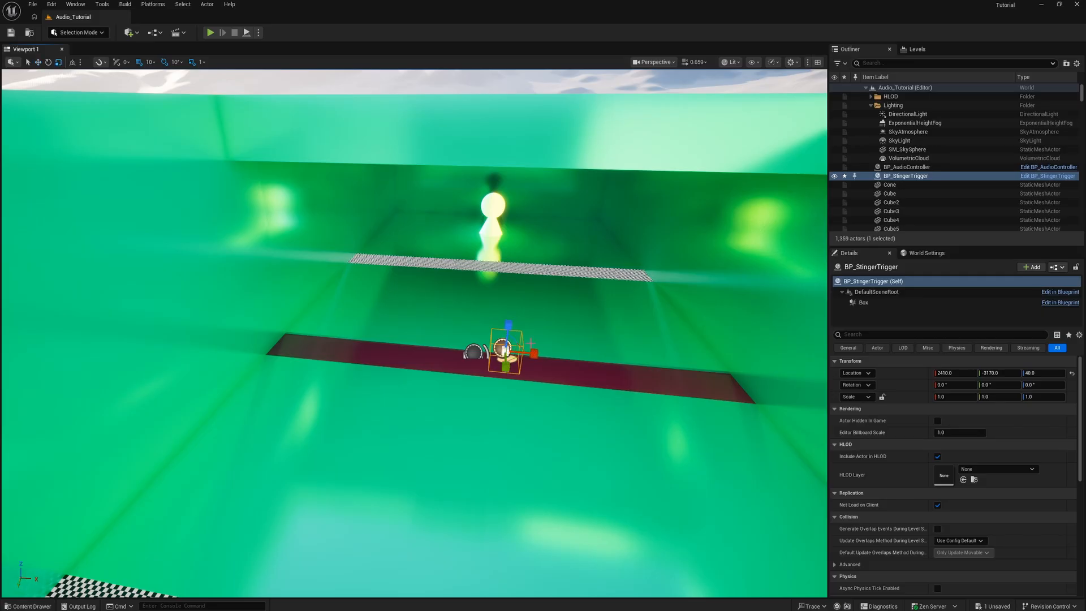
pyautogui.moveTo(534, 354); pyautogui.dragTo(628, 363)
pyautogui.press('w')
pyautogui.moveTo(526, 356); pyautogui.dragTo(496, 262)
pyautogui.press('r')
pyautogui.press('w')
pyautogui.press('d')
pyautogui.moveTo(495, 262); pyautogui.dragTo(401, 249, button='right')
pyautogui.press('r')
pyautogui.moveTo(502, 384); pyautogui.dragTo(505, 339)
pyautogui.press('w')
pyautogui.press('w')
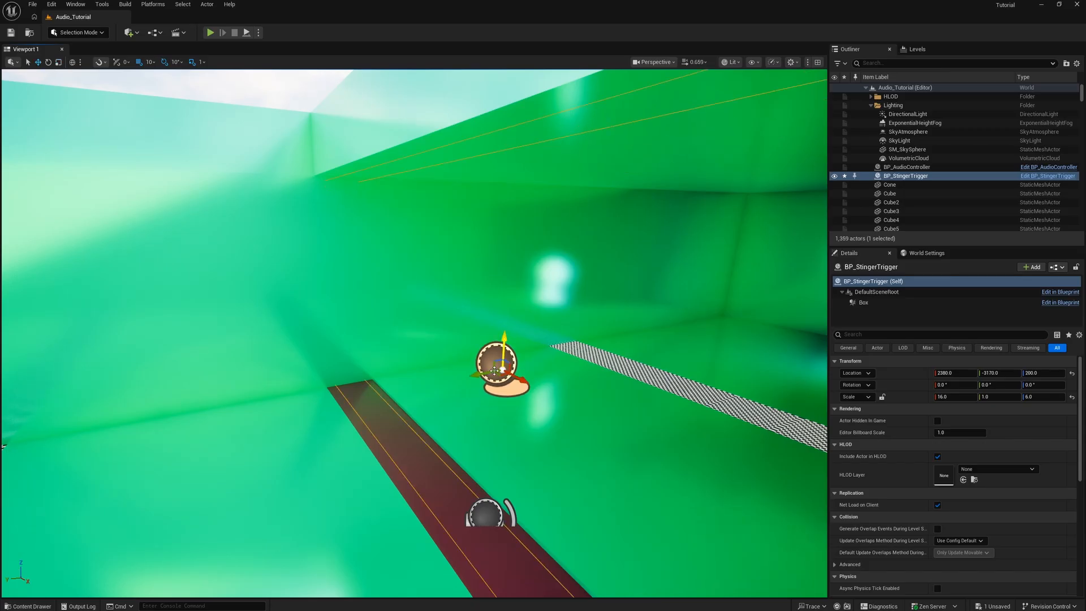
# Scale the BP_StingerTrigger actor to 2.0 in Y so it covers the depth of the red strip
pyautogui.moveTo(494, 371); pyautogui.dragTo(537, 345, button='right')
pyautogui.press('r')
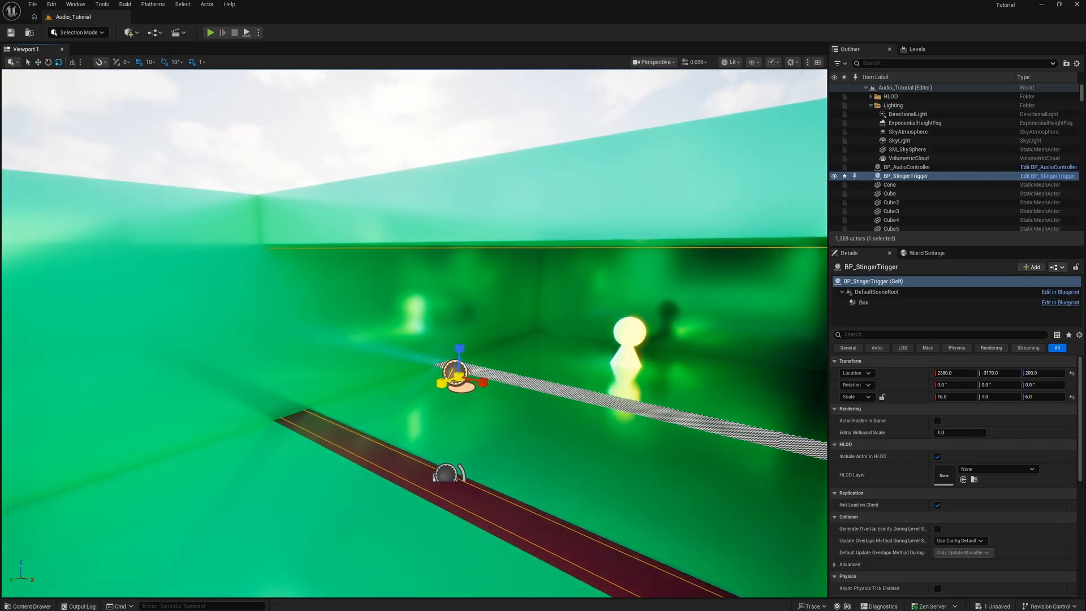
pyautogui.moveTo(441, 383); pyautogui.dragTo(432, 386)
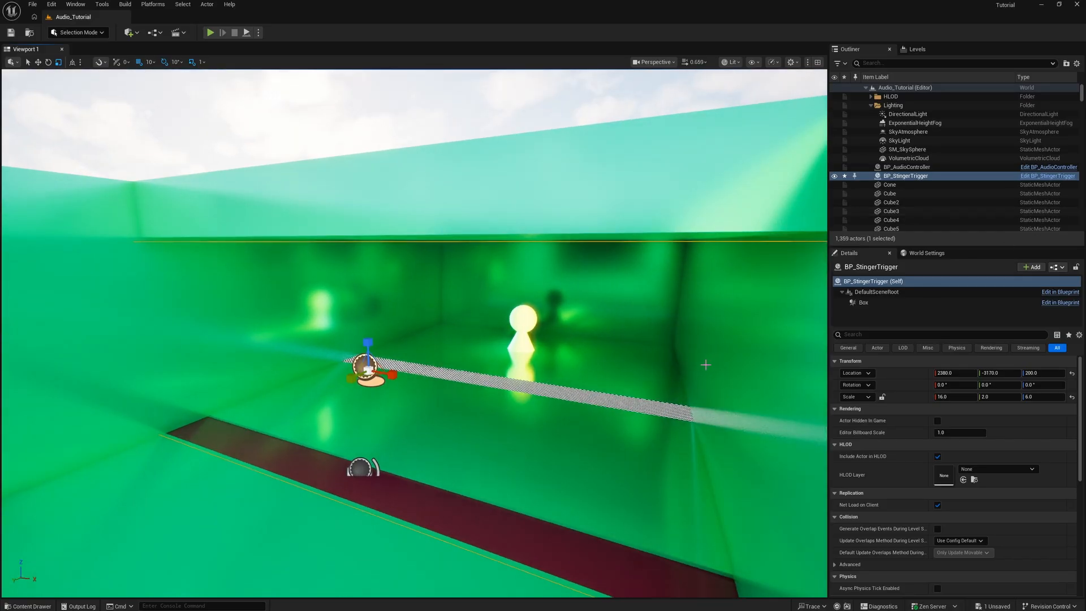
pyautogui.moveTo(695, 368)
pyautogui.mouseDown(button='right')
pyautogui.moveTo(736, 376)
pyautogui.moveTo(685, 371)
pyautogui.moveTo(696, 376)
pyautogui.mouseUp(button='right')
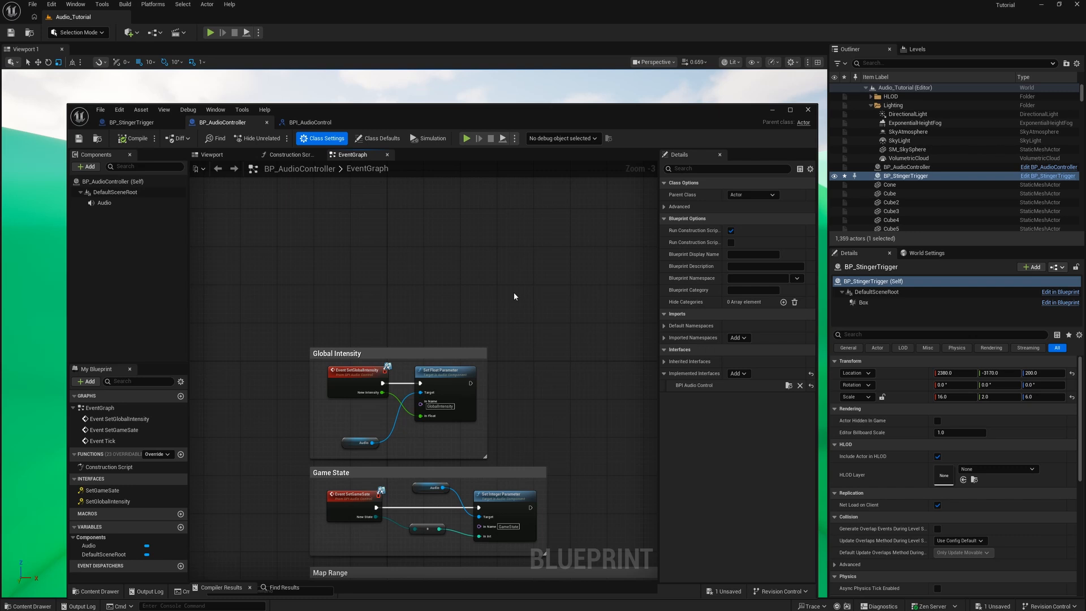
# Add a function named PlayStinger to the BPI_AudioControl interface, then compile and save it
pyautogui.click(322, 122)
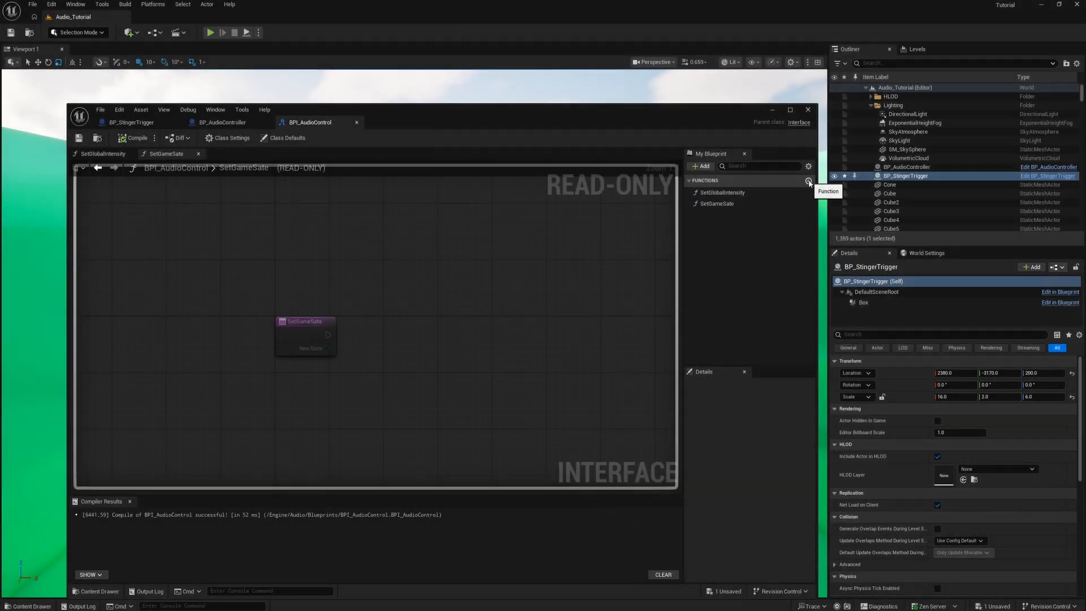
pyautogui.click(808, 181)
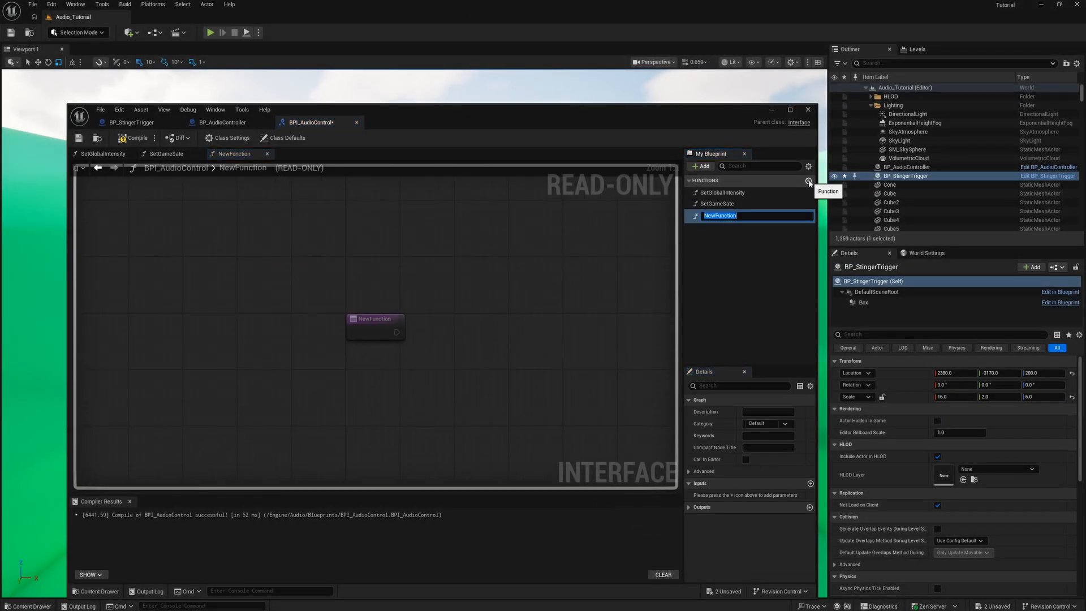
pyautogui.write('PlayStinger')
pyautogui.press('Return')
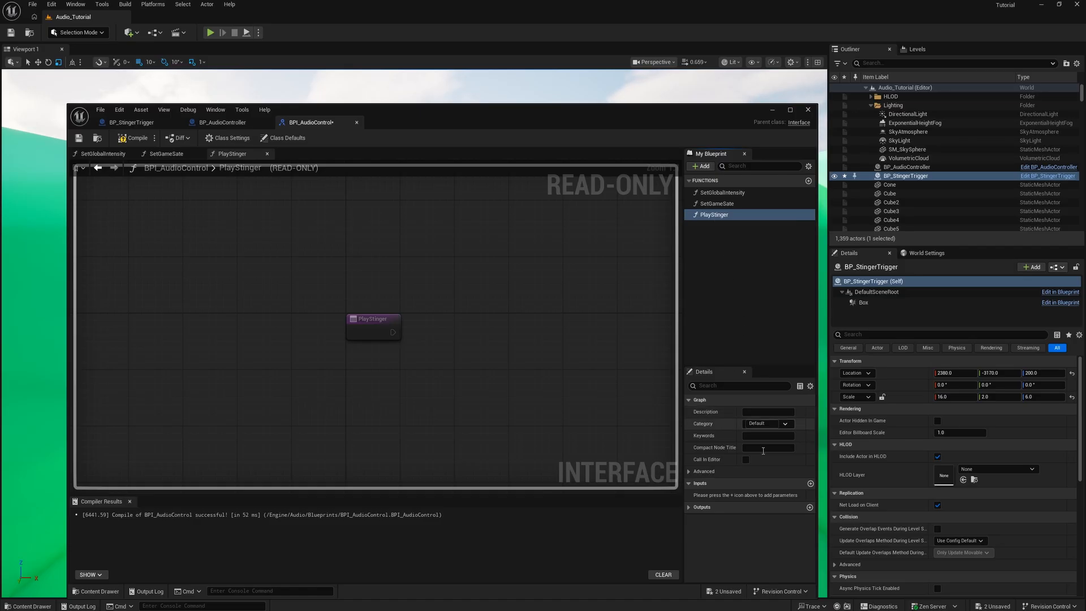
pyautogui.click(134, 138)
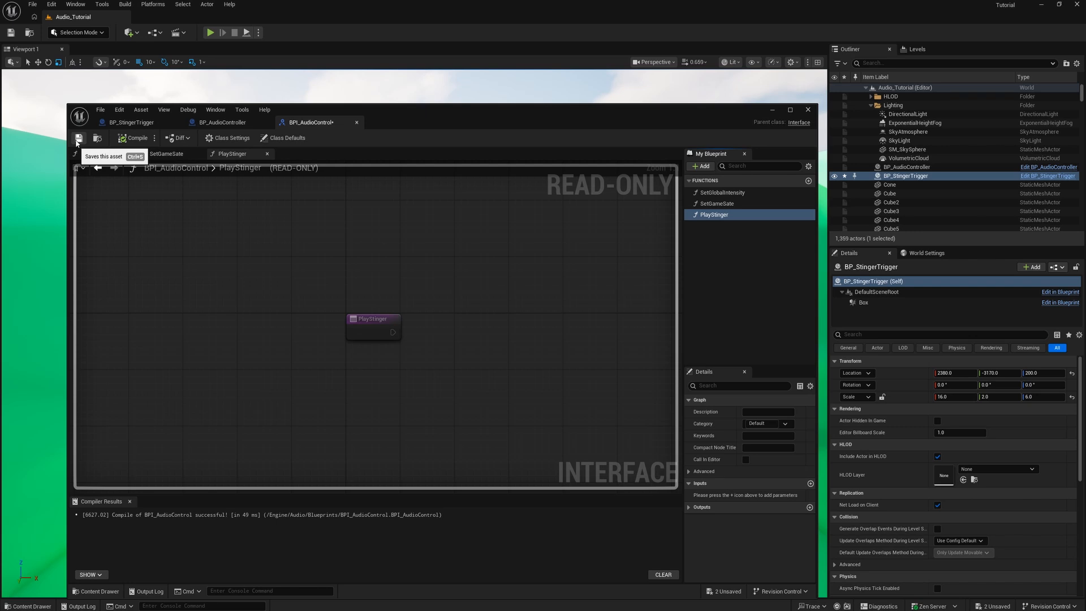
pyautogui.click(79, 140)
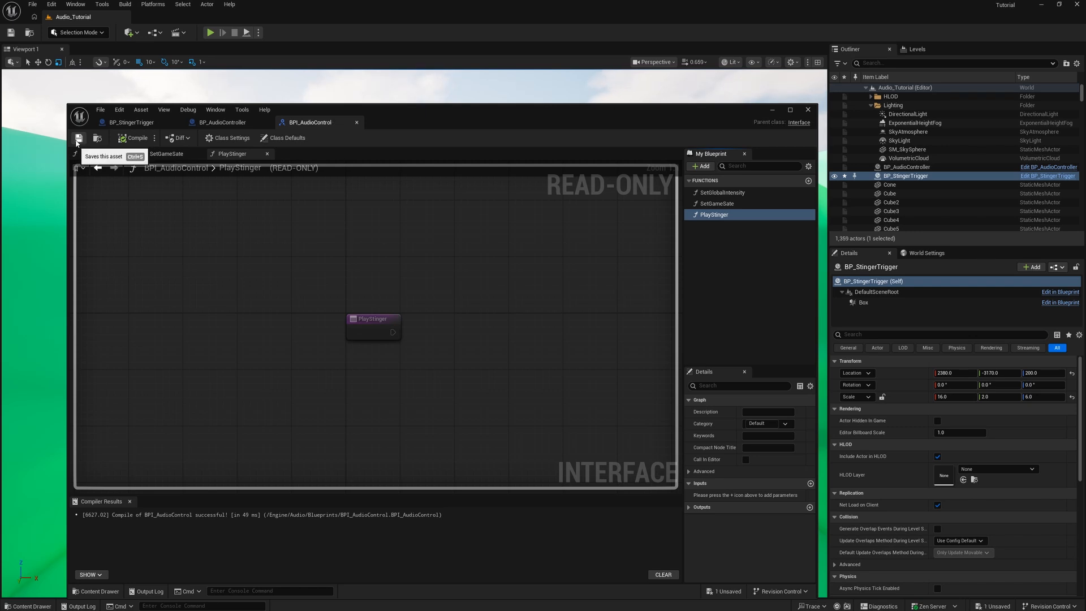
# Add the Event PlayStinger interface event to BP_AudioController's event graph, above the Global Intensity group
pyautogui.click(230, 123)
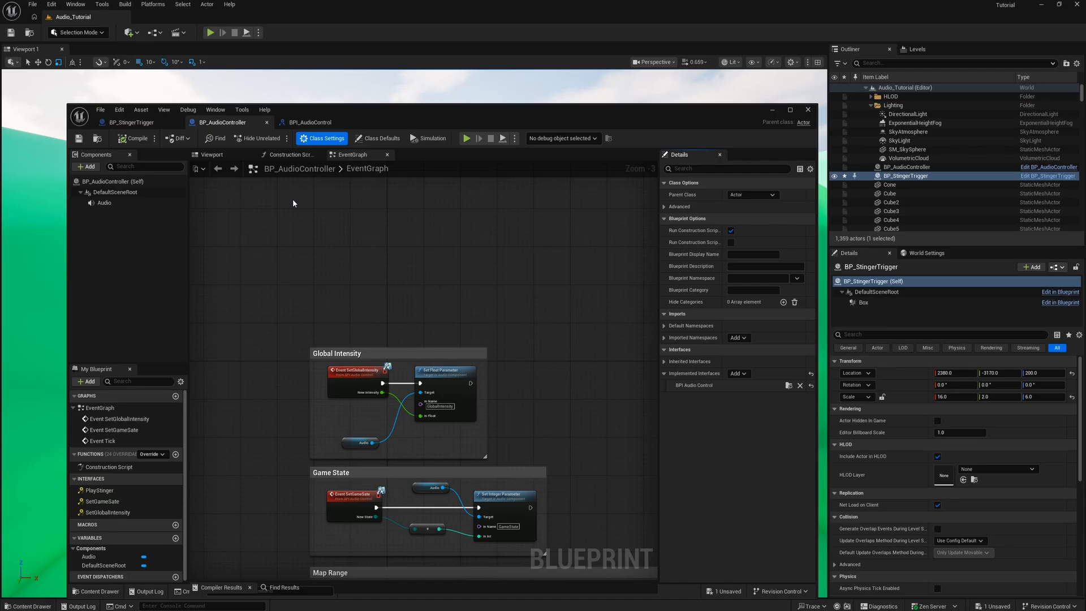
pyautogui.moveTo(307, 213); pyautogui.dragTo(320, 267, button='right')
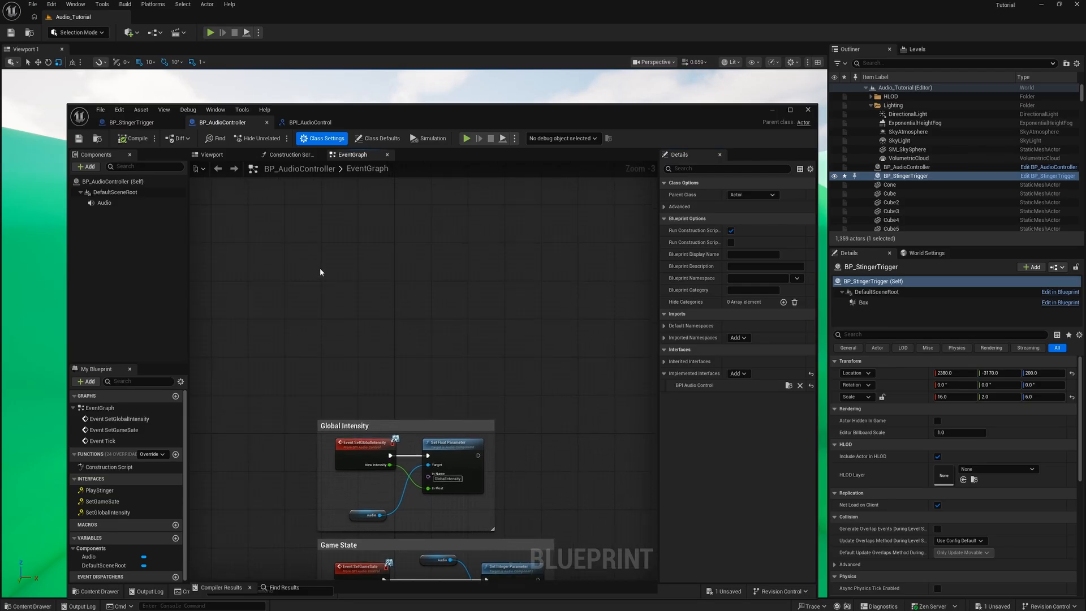
pyautogui.rightClick(321, 271)
pyautogui.write('e')
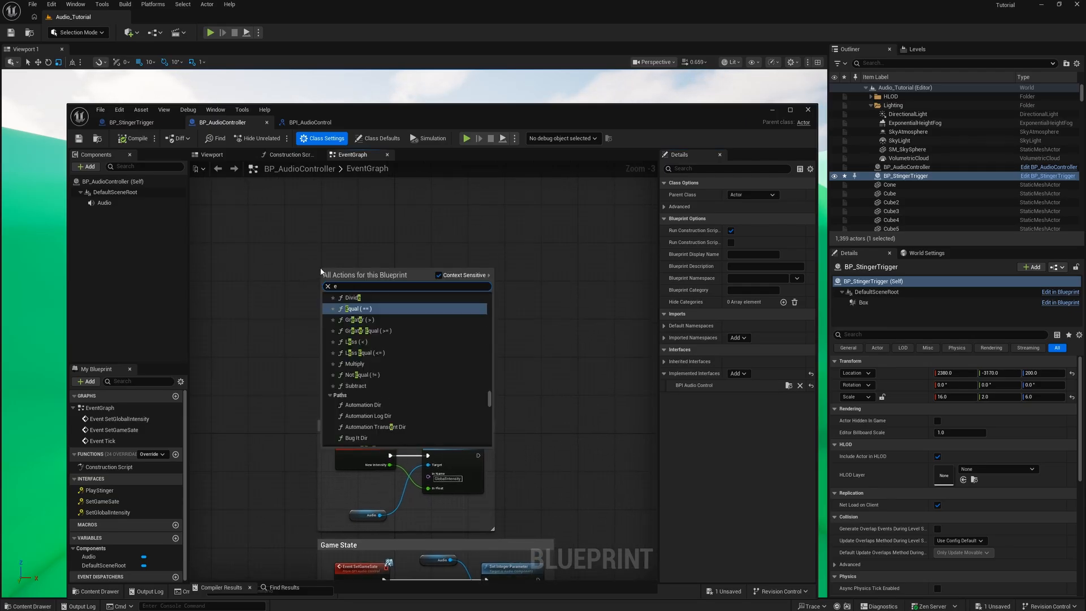
pyautogui.write('vent play ')
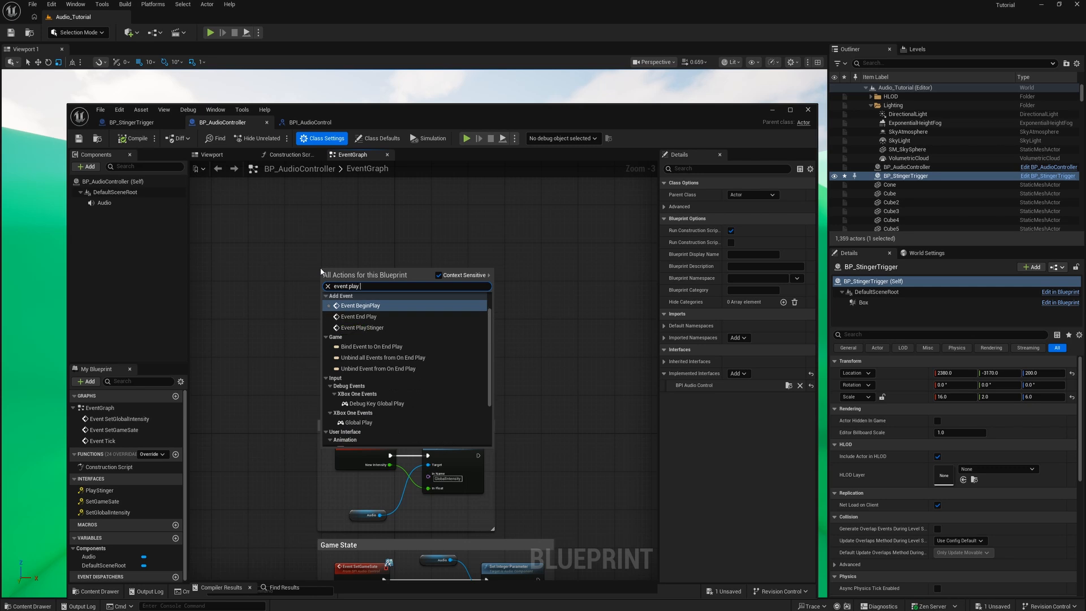
pyautogui.write('stinger')
pyautogui.click(365, 304)
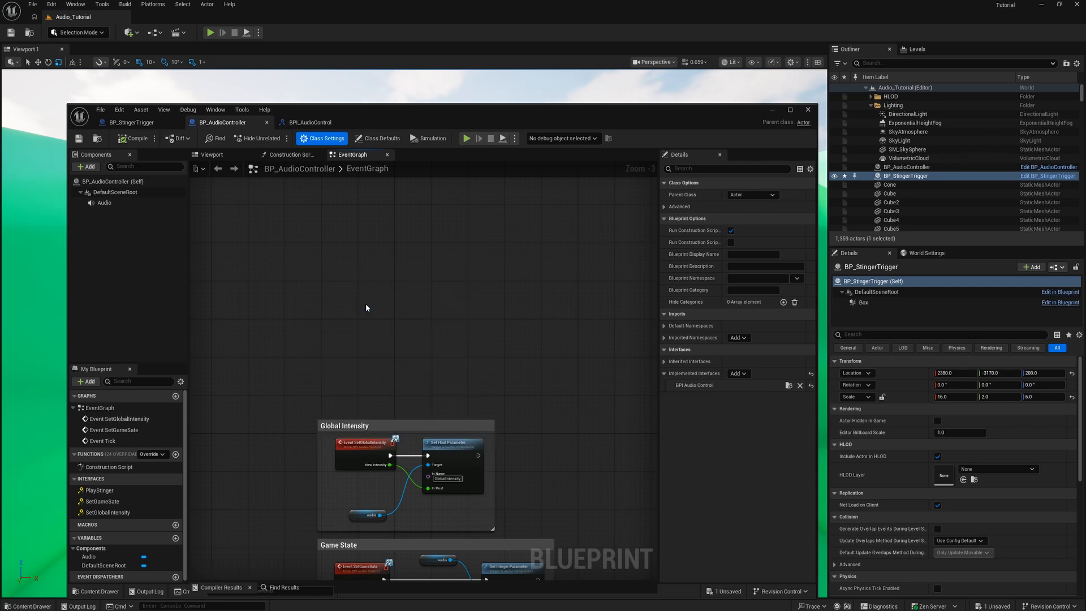
pyautogui.scroll(3, 370, 307)
pyautogui.moveTo(380, 315); pyautogui.dragTo(408, 367, button='right')
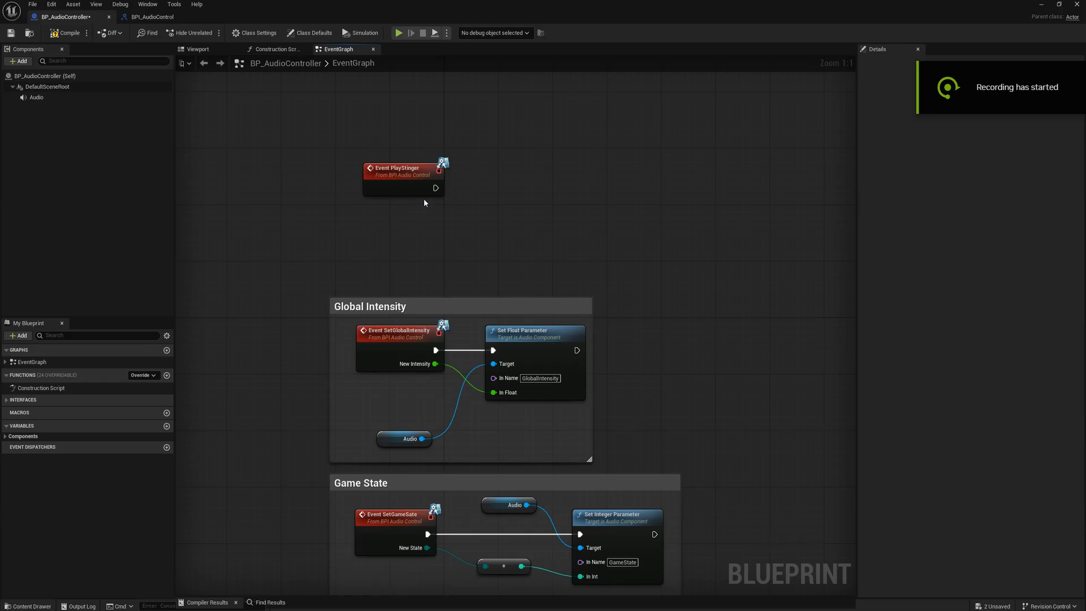
# Add an Execute Trigger Parameter node driven by Event PlayStinger's execution output
pyautogui.moveTo(436, 188); pyautogui.dragTo(482, 190)
pyautogui.write('execute')
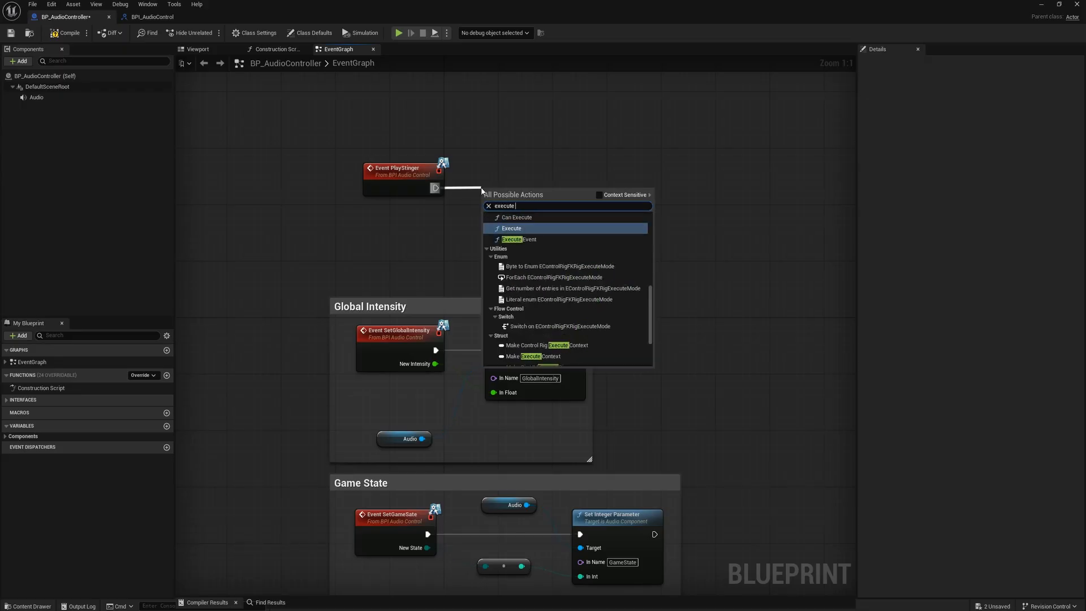
pyautogui.write(' trigg')
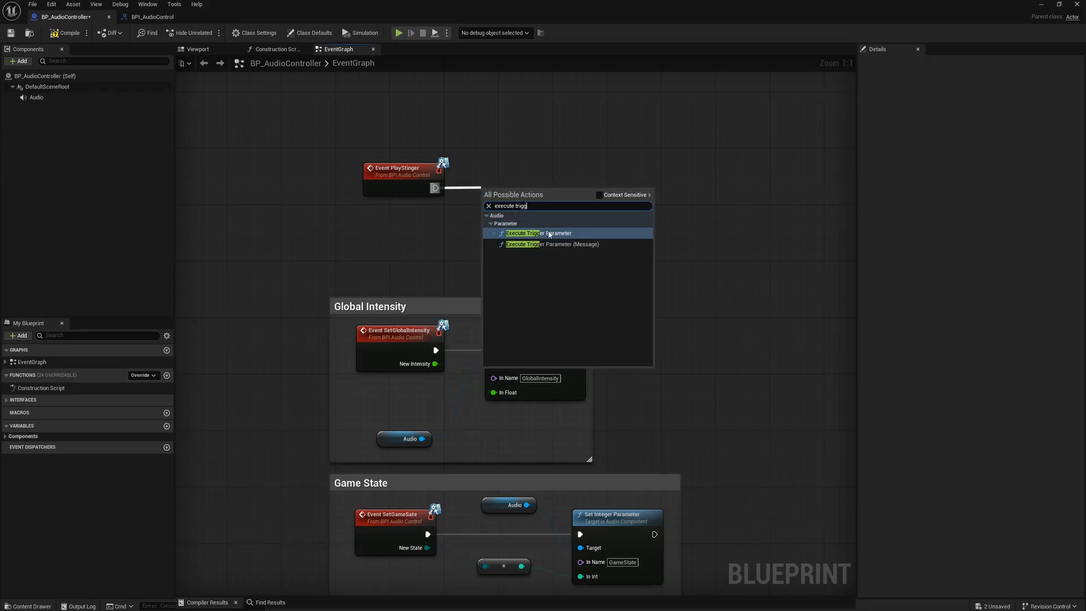
pyautogui.click(550, 234)
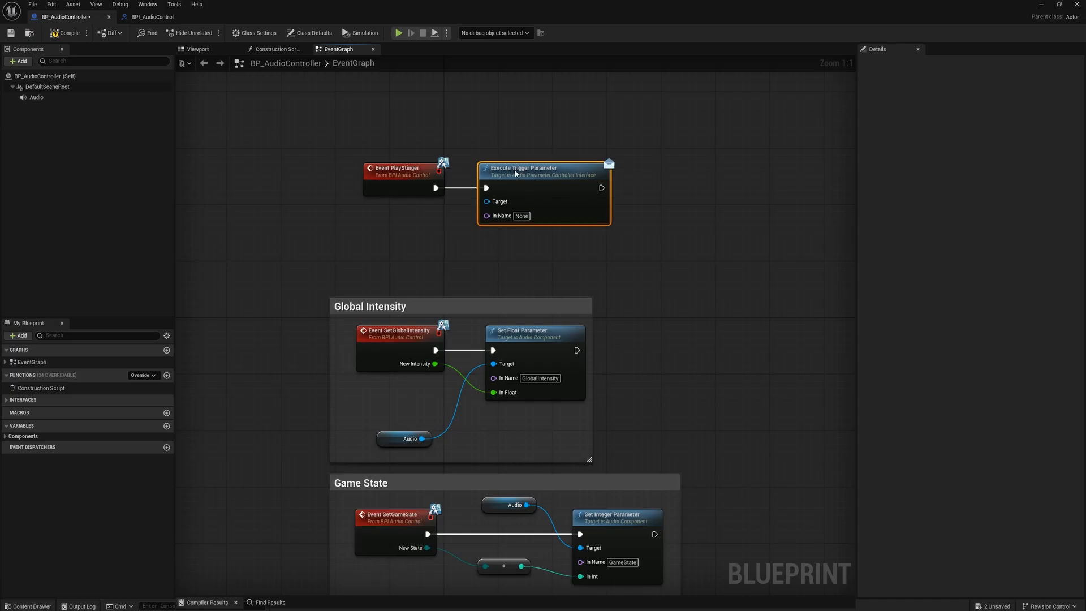
# Wire the Audio component into Execute Trigger Parameter's Target, set In Name to PlayStinger, and save the Blueprint
pyautogui.moveTo(34, 97); pyautogui.dragTo(486, 203)
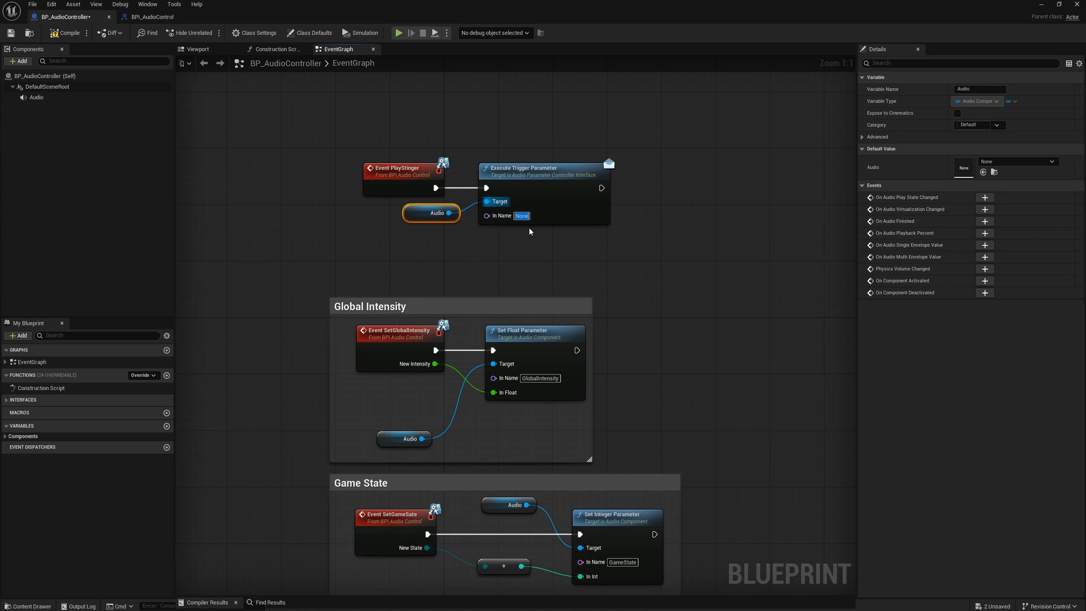
pyautogui.write('PlayStinger')
pyautogui.press('Return')
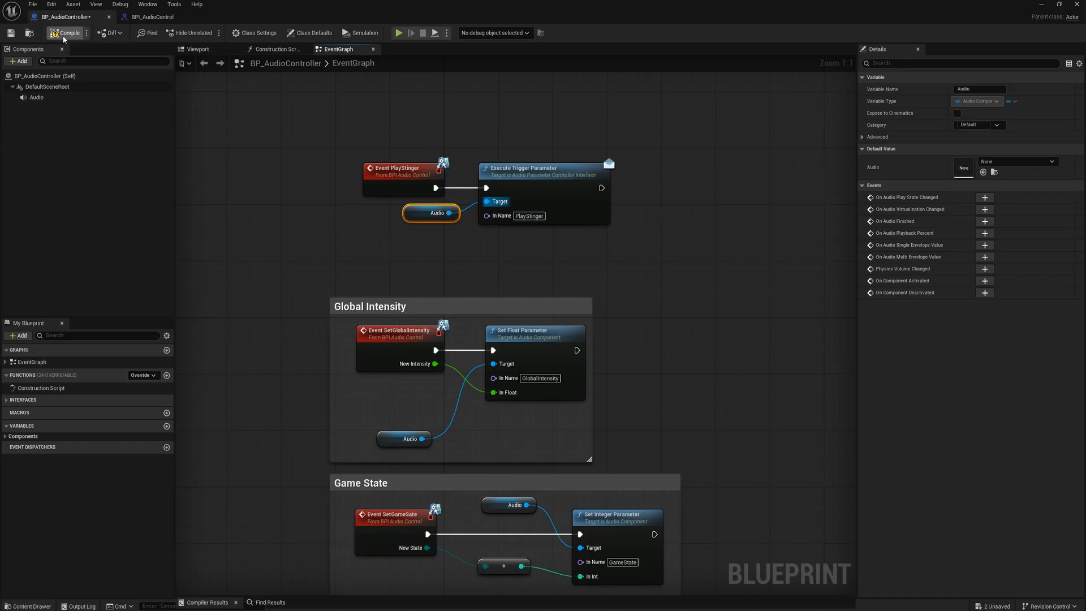
pyautogui.click(10, 34)
# Enclose Event PlayStinger, Audio and Execute Trigger Parameter in a comment box titled Play Stinger
pyautogui.moveTo(338, 124); pyautogui.dragTo(643, 261)
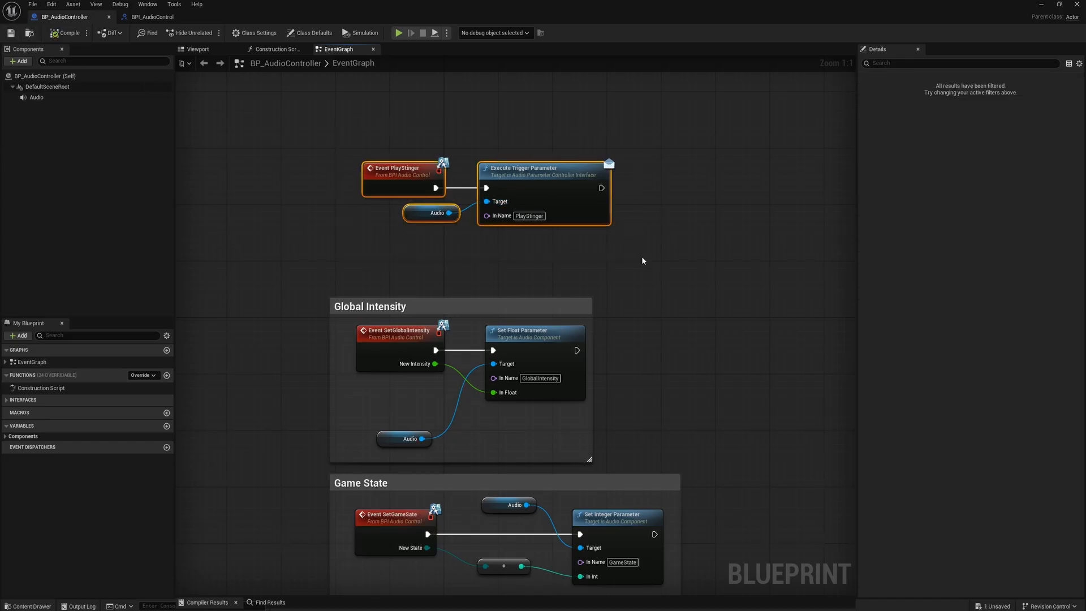
pyautogui.write('cPlay Stinge')
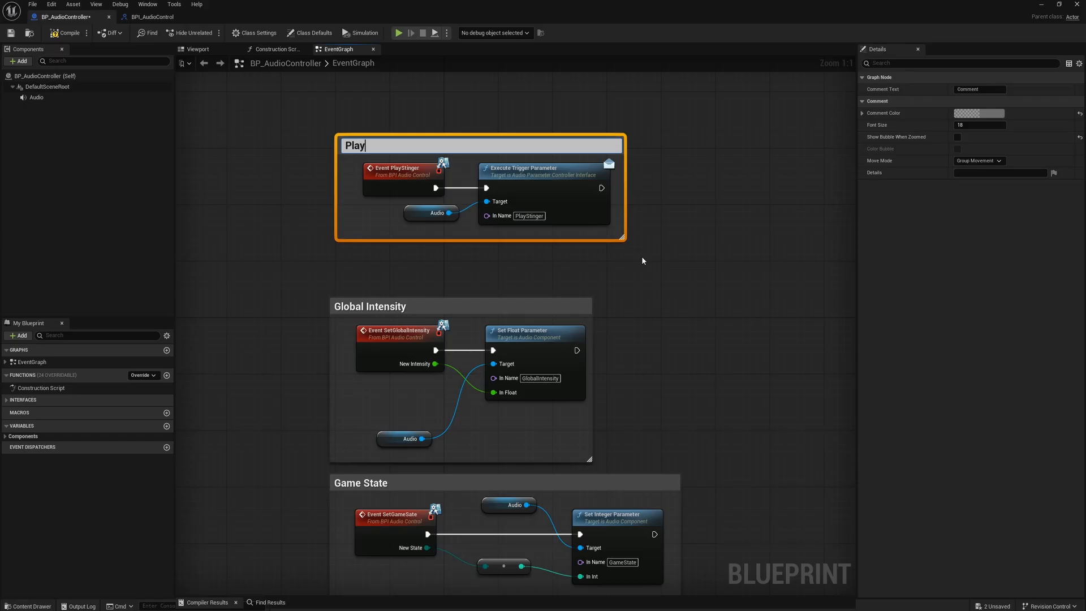
pyautogui.write('r')
pyautogui.press('Return')
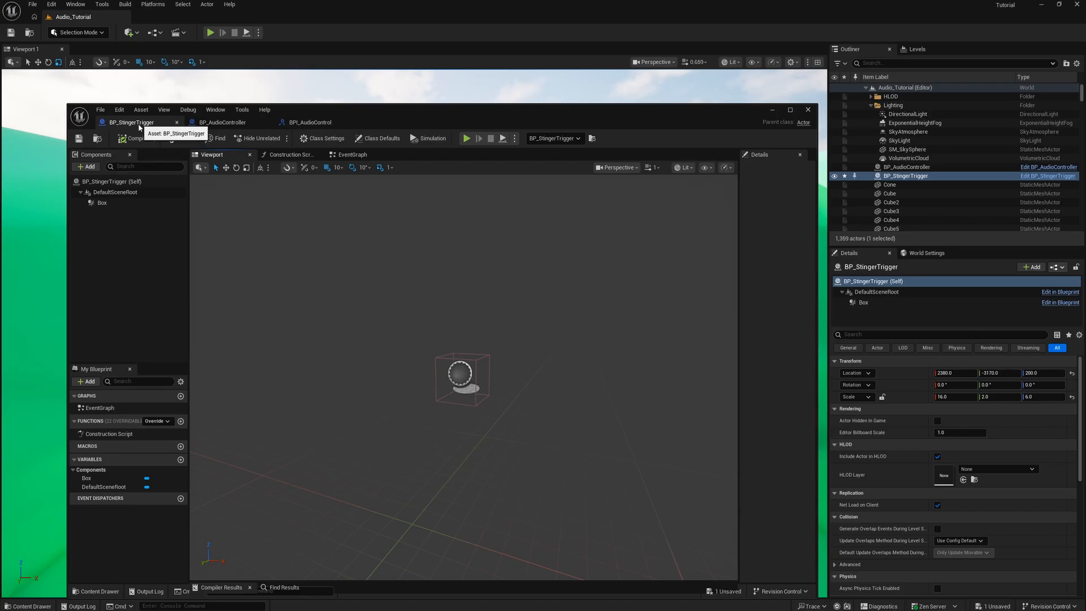
# Add an On Component Begin Overlap event for the Box component to BP_StingerTrigger's event graph, with context-sensitive actions enabled
pyautogui.click(122, 202)
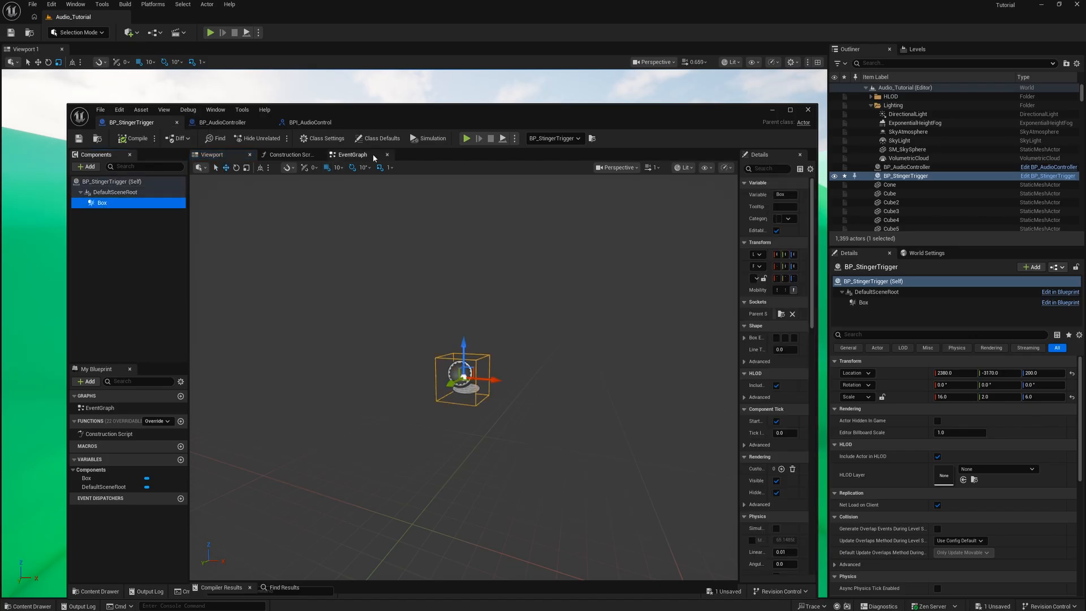
pyautogui.click(358, 154)
pyautogui.rightClick(284, 250)
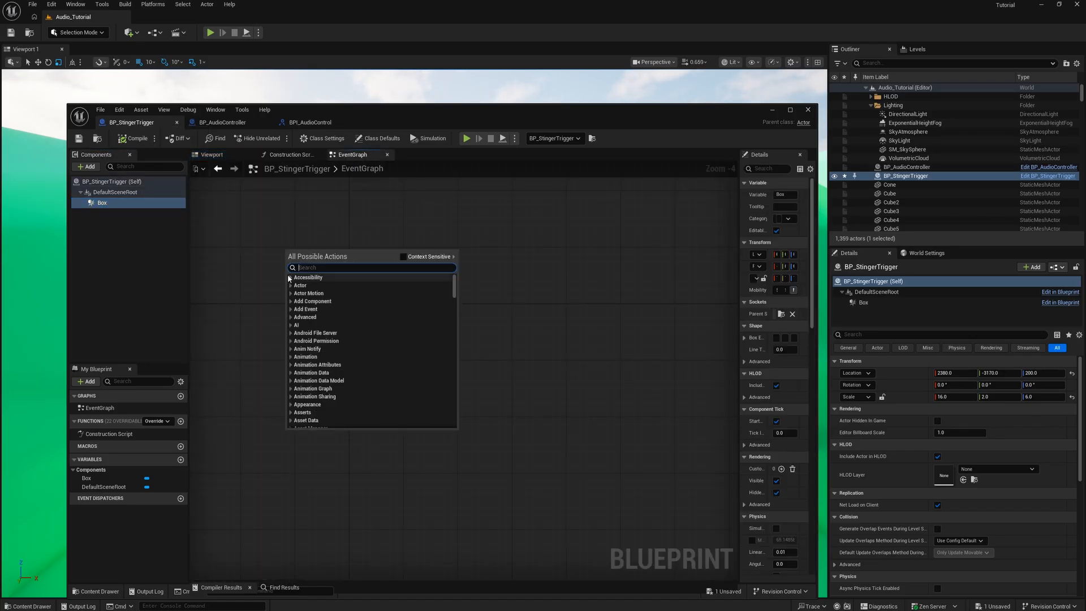
pyautogui.click(117, 204)
pyautogui.rightClick(266, 255)
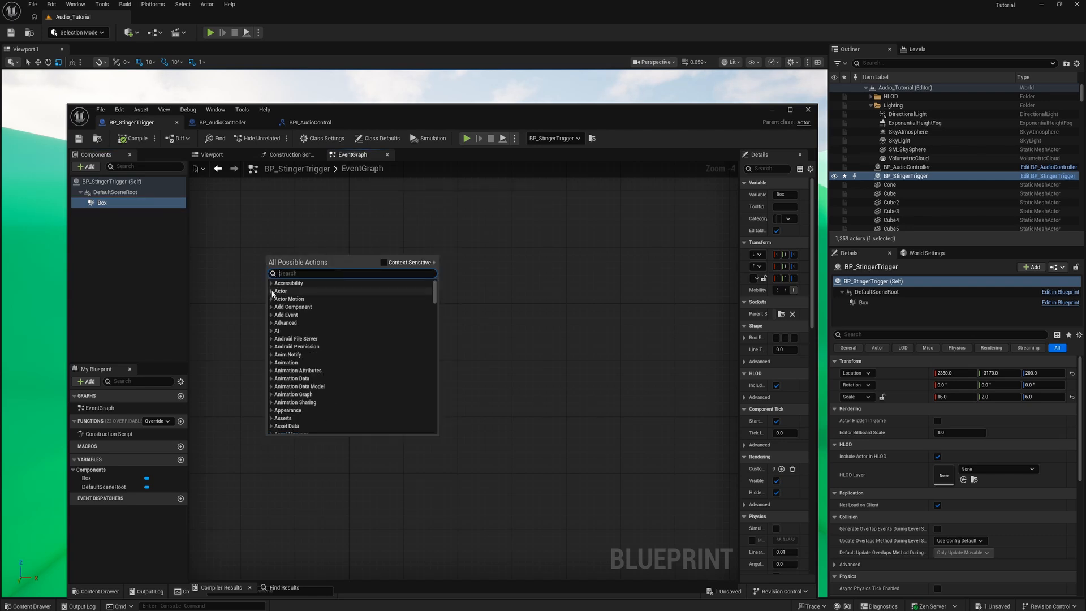
pyautogui.click(384, 262)
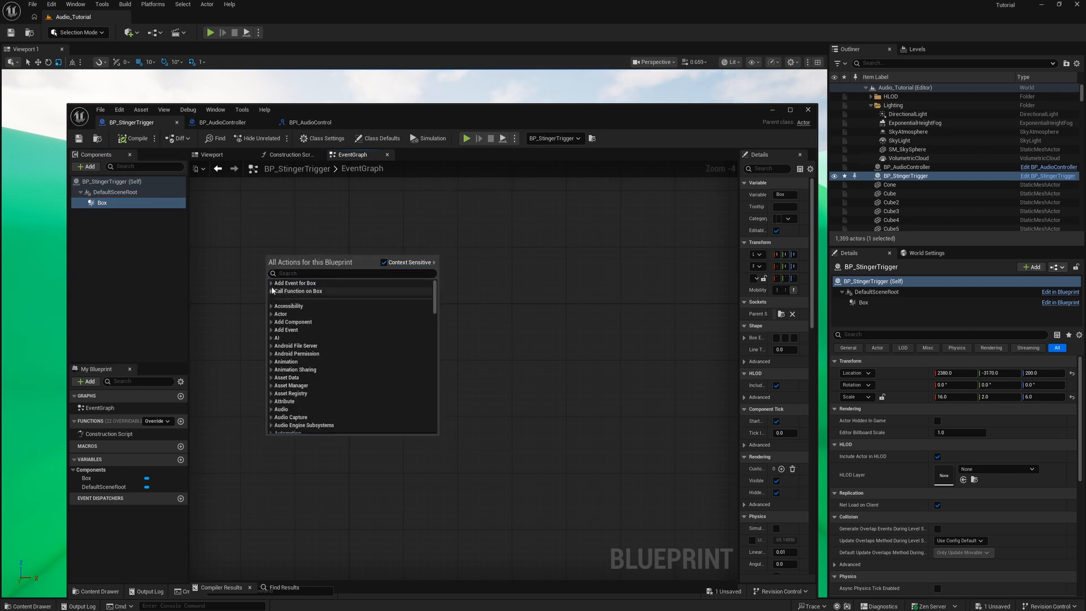
pyautogui.click(271, 284)
pyautogui.click(276, 291)
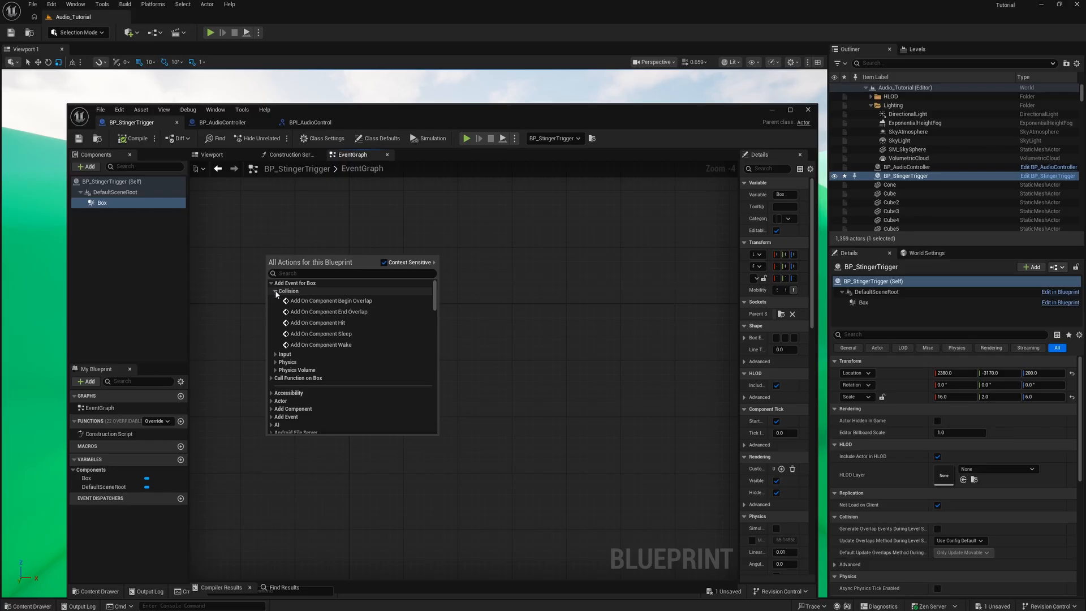
pyautogui.click(332, 306)
pyautogui.scroll(3, 346, 281)
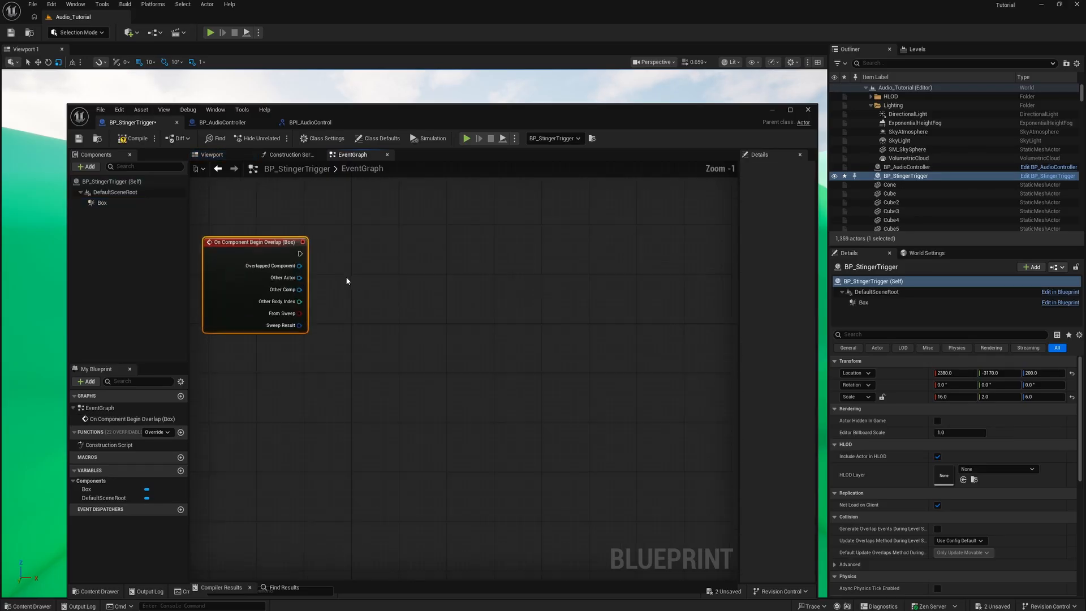
# Add a Get Player Pawn node beside the Begin Overlap event, with context-sensitive filtering turned off
pyautogui.scroll(1, 379, 306)
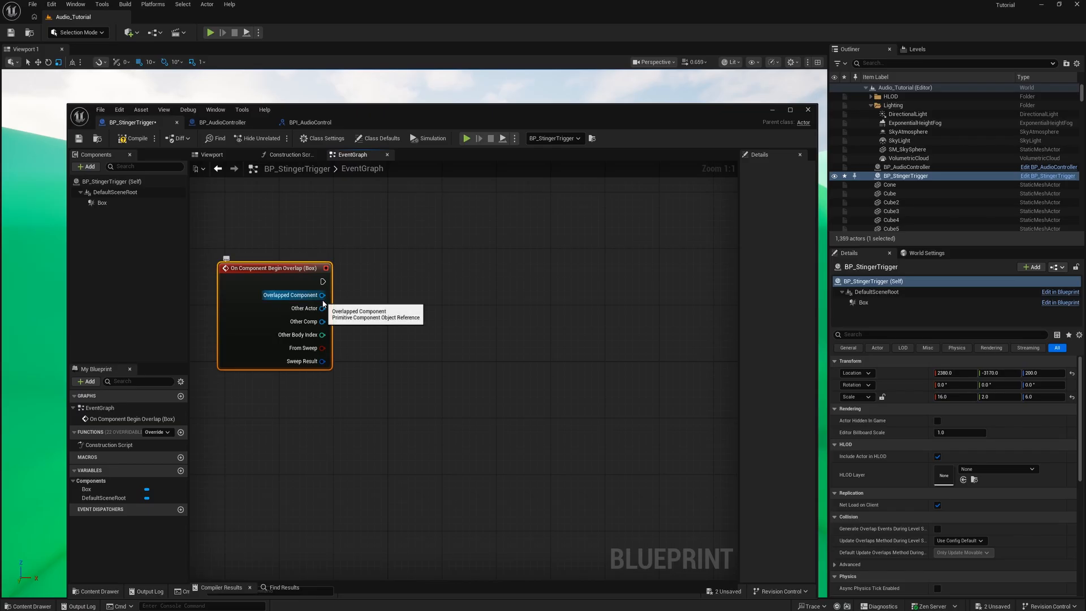
pyautogui.moveTo(322, 308); pyautogui.dragTo(365, 321)
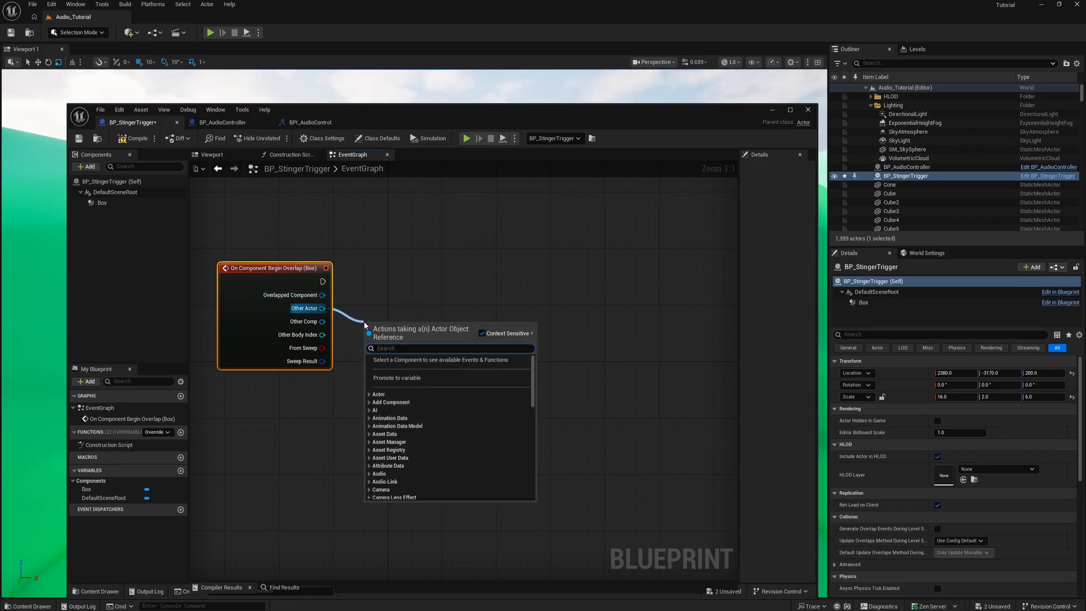
pyautogui.write('get player')
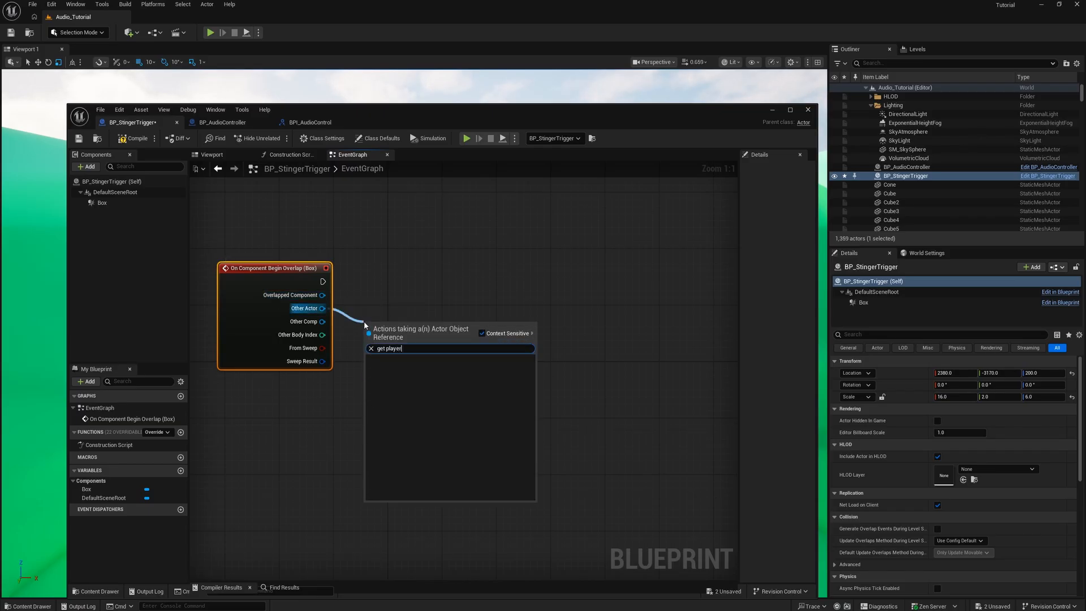
pyautogui.write(' pawn')
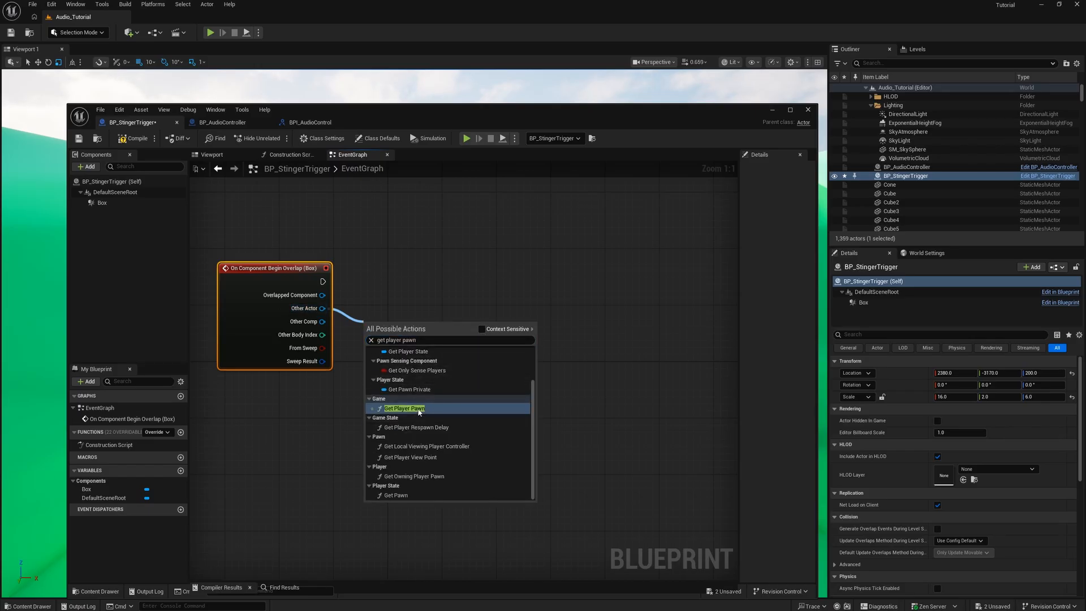
pyautogui.click(423, 410)
pyautogui.moveTo(406, 325); pyautogui.dragTo(428, 301)
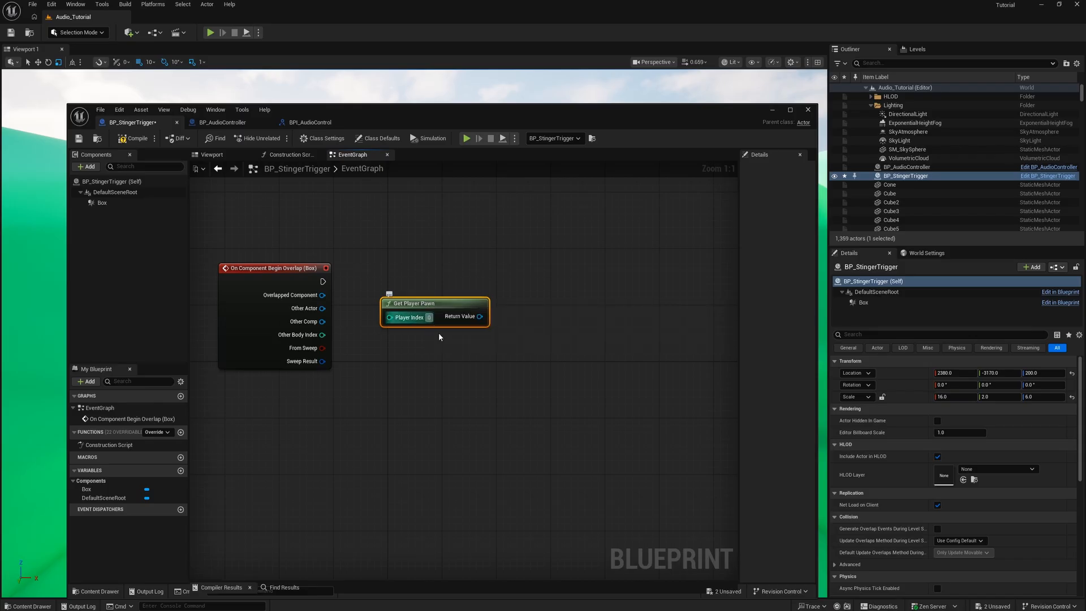
# Compare Get Player Pawn's Return Value with the overlap event's Other Actor using an Equal (==) node
pyautogui.moveTo(480, 316); pyautogui.dragTo(517, 318)
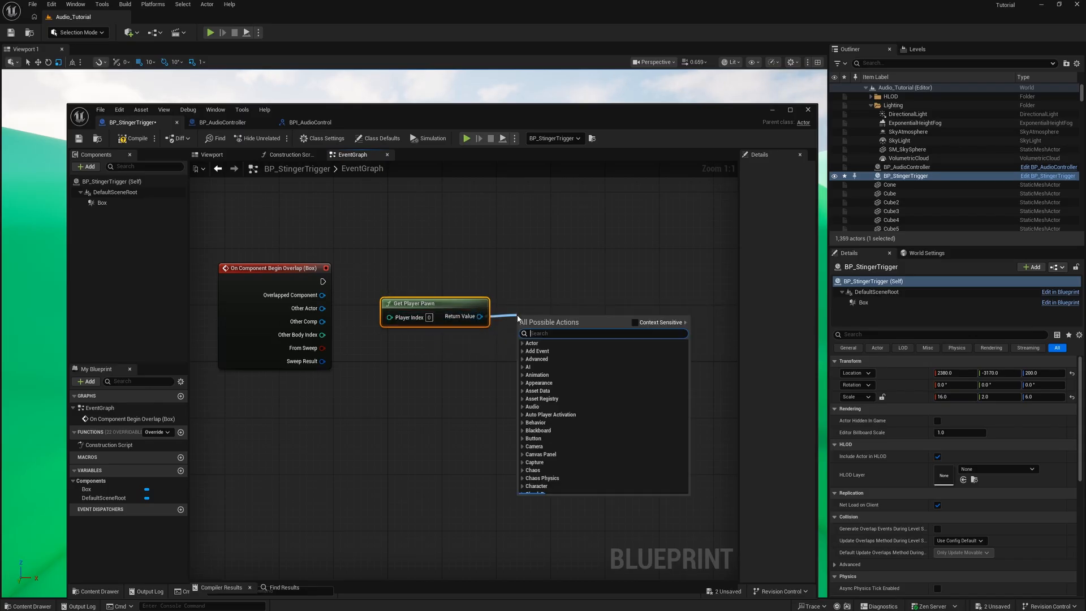
pyautogui.write('==')
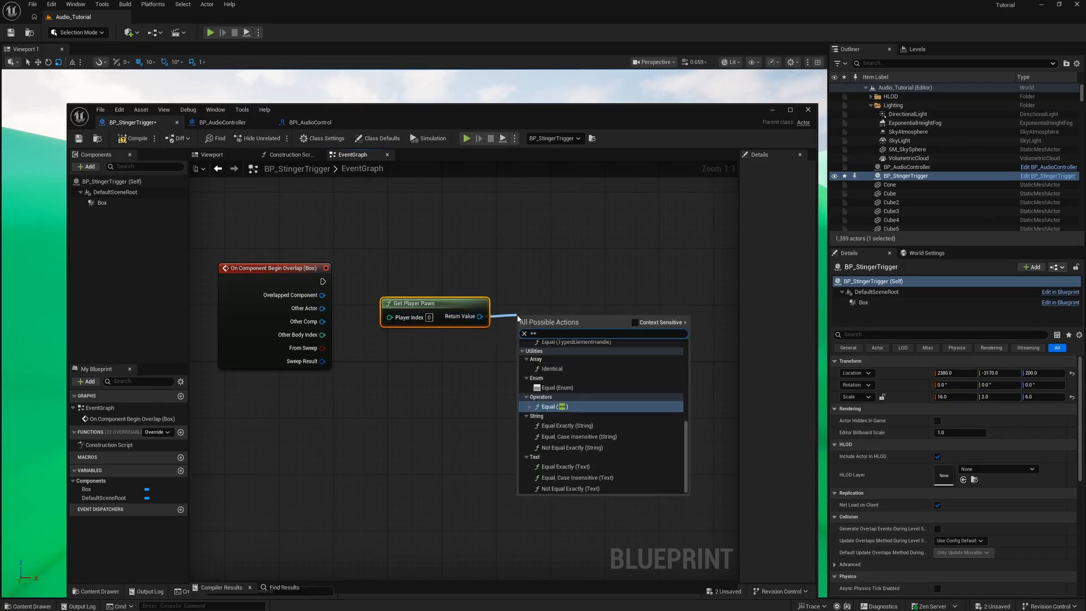
pyautogui.click(548, 406)
pyautogui.moveTo(454, 302); pyautogui.dragTo(420, 245)
pyautogui.moveTo(550, 323); pyautogui.dragTo(467, 301)
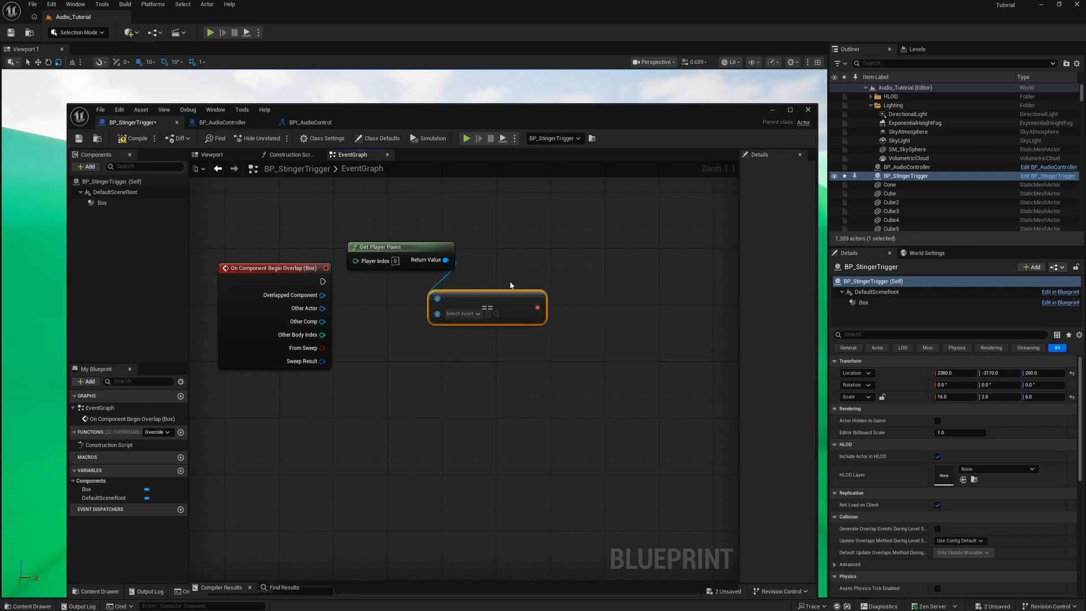
pyautogui.moveTo(330, 313); pyautogui.dragTo(438, 312)
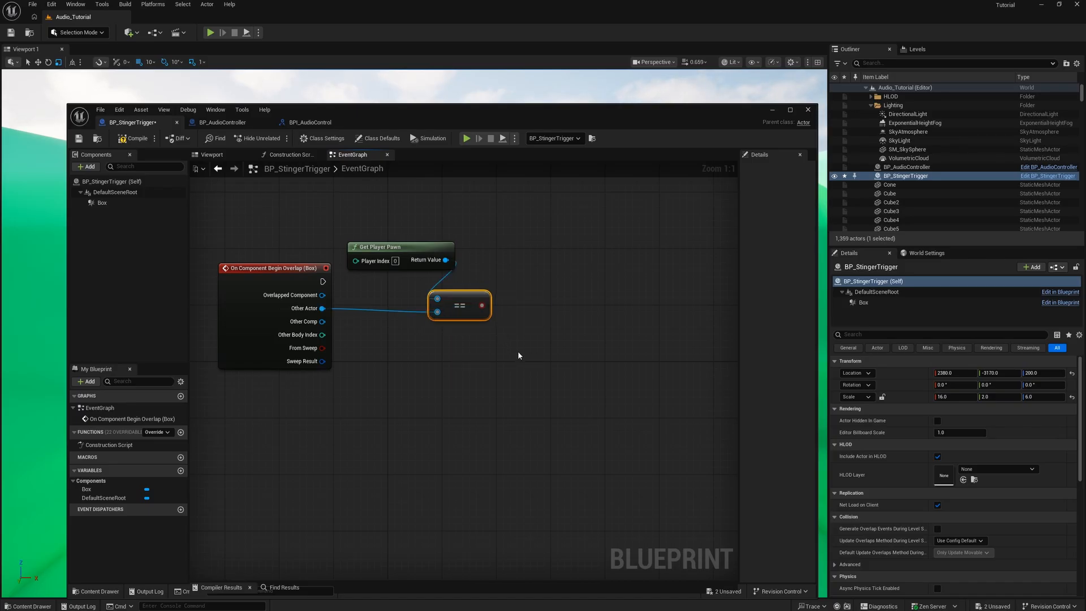
# Add a Branch conditioned on the == result and drive it from the Begin Overlap event's execution output
pyautogui.moveTo(519, 355); pyautogui.dragTo(461, 349, button='right')
pyautogui.moveTo(433, 310); pyautogui.dragTo(485, 314)
pyautogui.write('branch')
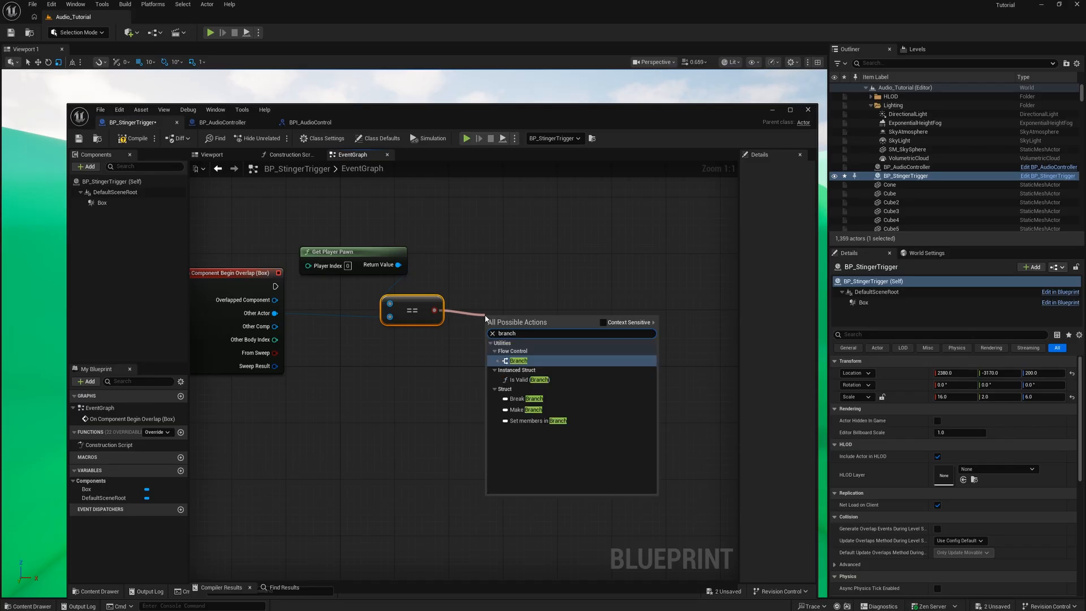
pyautogui.click(519, 360)
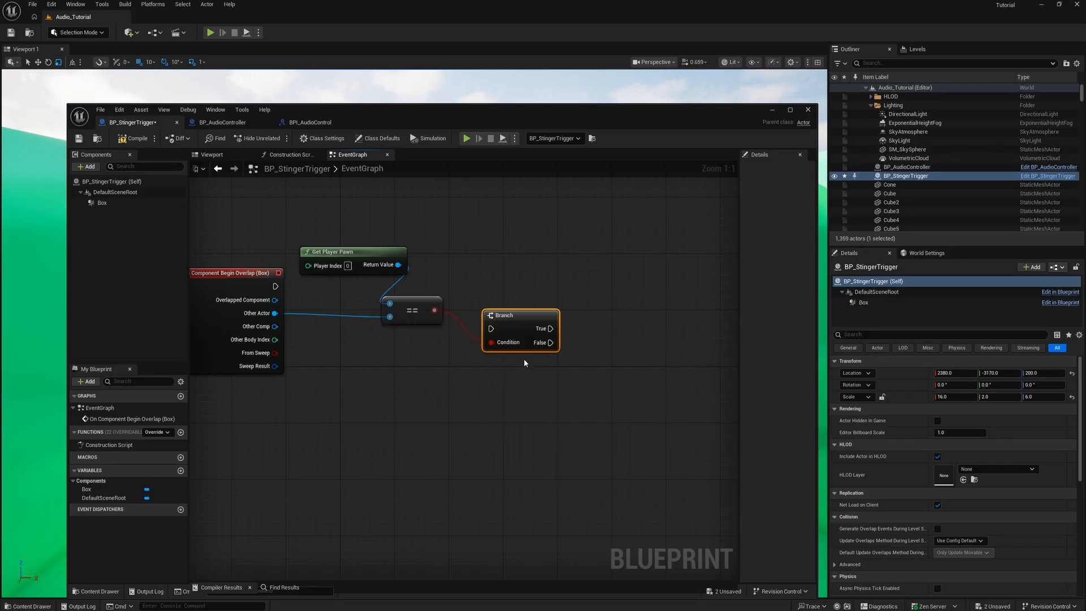
pyautogui.moveTo(523, 309); pyautogui.dragTo(523, 278)
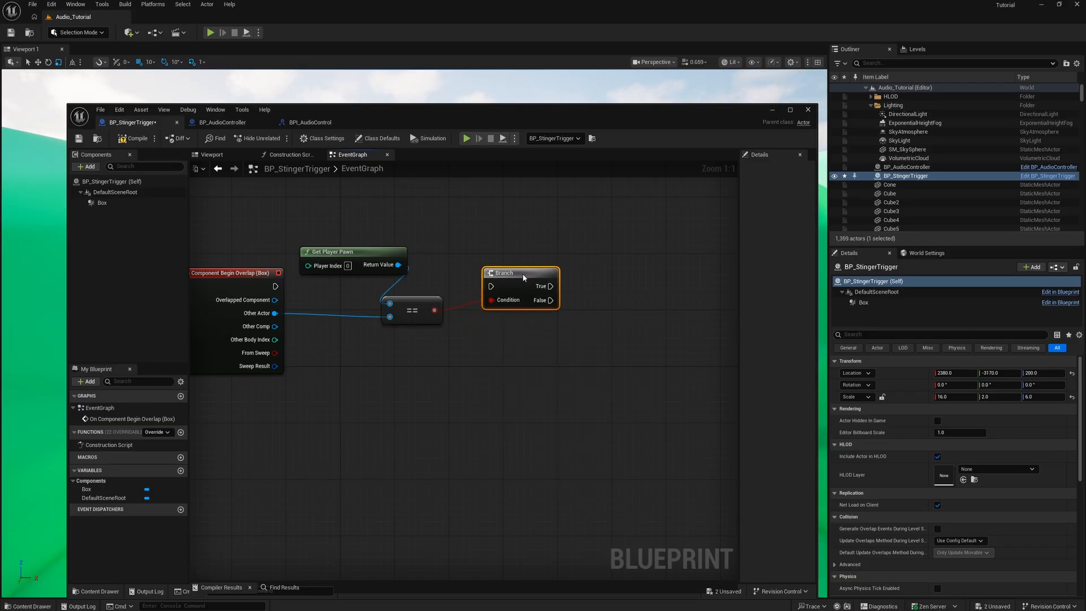
pyautogui.moveTo(272, 288); pyautogui.dragTo(491, 287)
# Add a Do Once node driven by the Branch's True output
pyautogui.moveTo(551, 364); pyautogui.dragTo(509, 374, button='right')
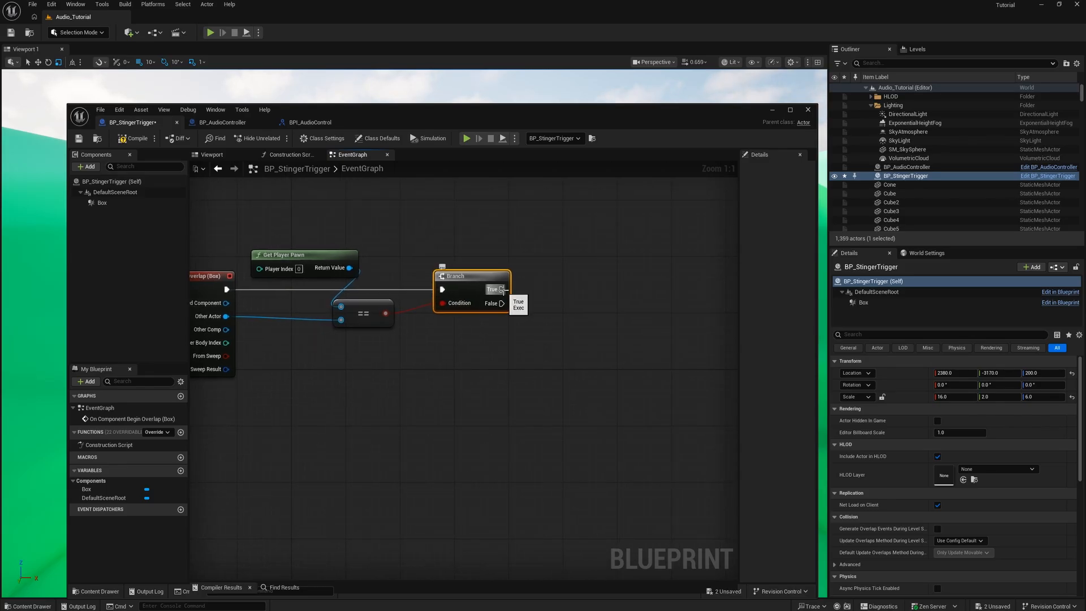
pyautogui.moveTo(502, 289); pyautogui.dragTo(562, 292)
pyautogui.write('do once')
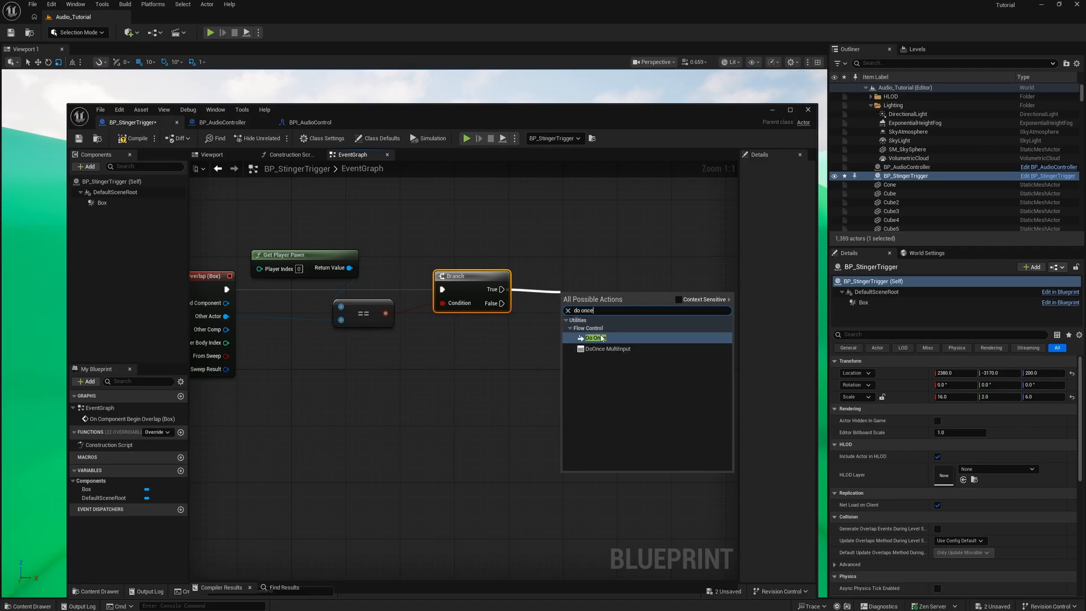
pyautogui.click(603, 338)
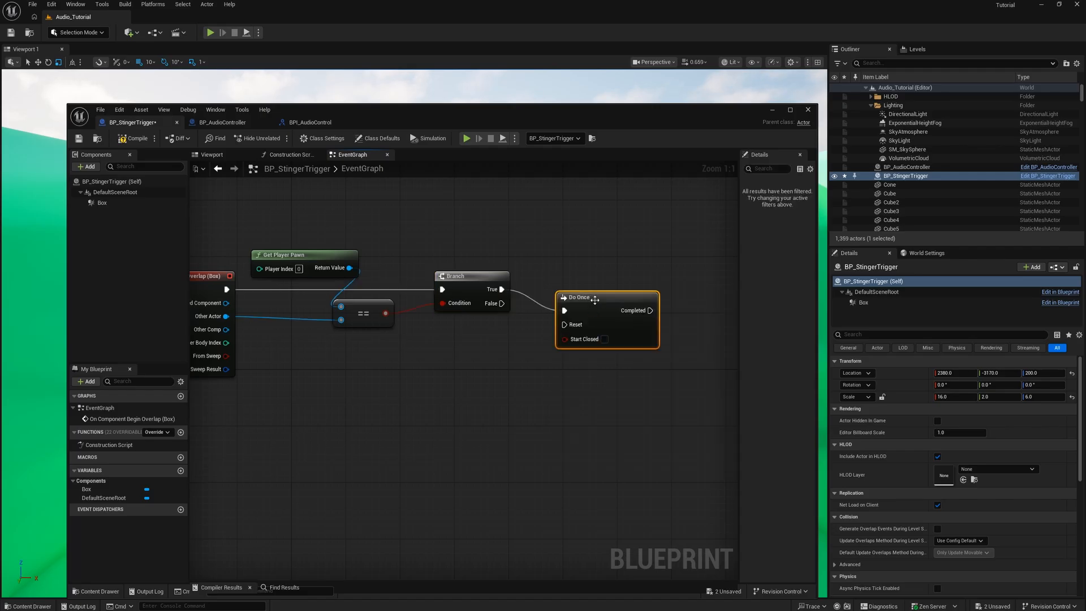
# Add Get All Actors Of Class after Do Once's Completed output and set its Actor Class to BP_AudioController
pyautogui.moveTo(587, 380); pyautogui.dragTo(376, 394, button='right')
pyautogui.moveTo(425, 303); pyautogui.dragTo(481, 306)
pyautogui.write('get all a')
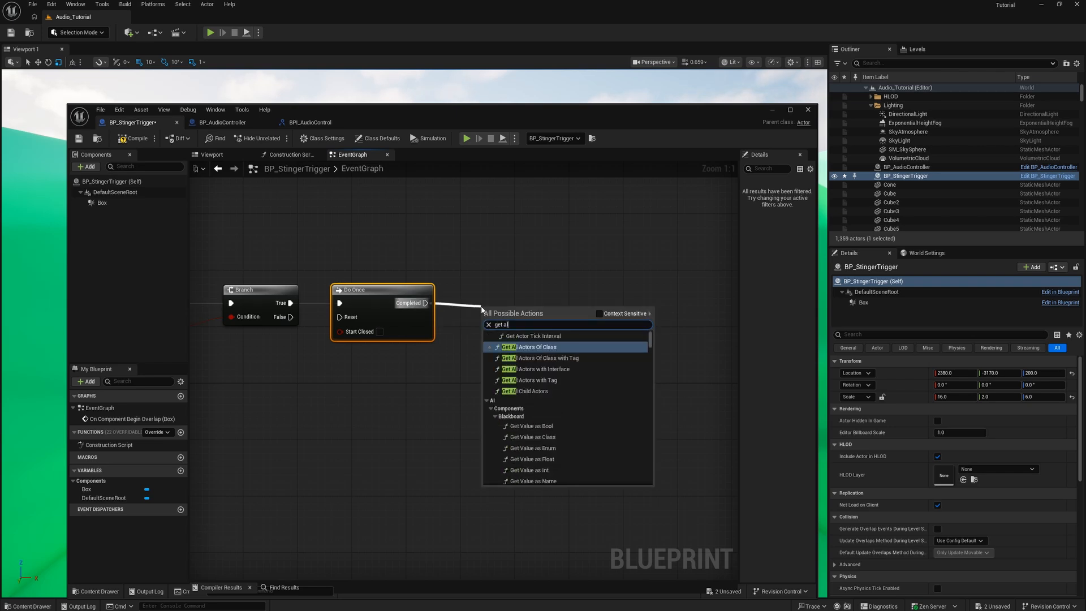
pyautogui.click(537, 345)
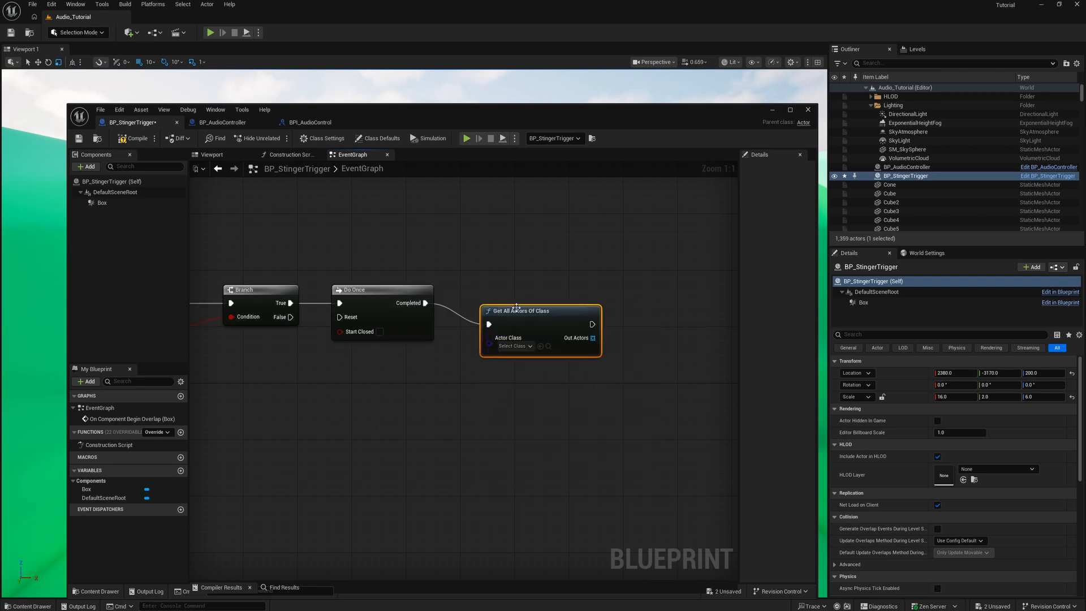
pyautogui.click(516, 325)
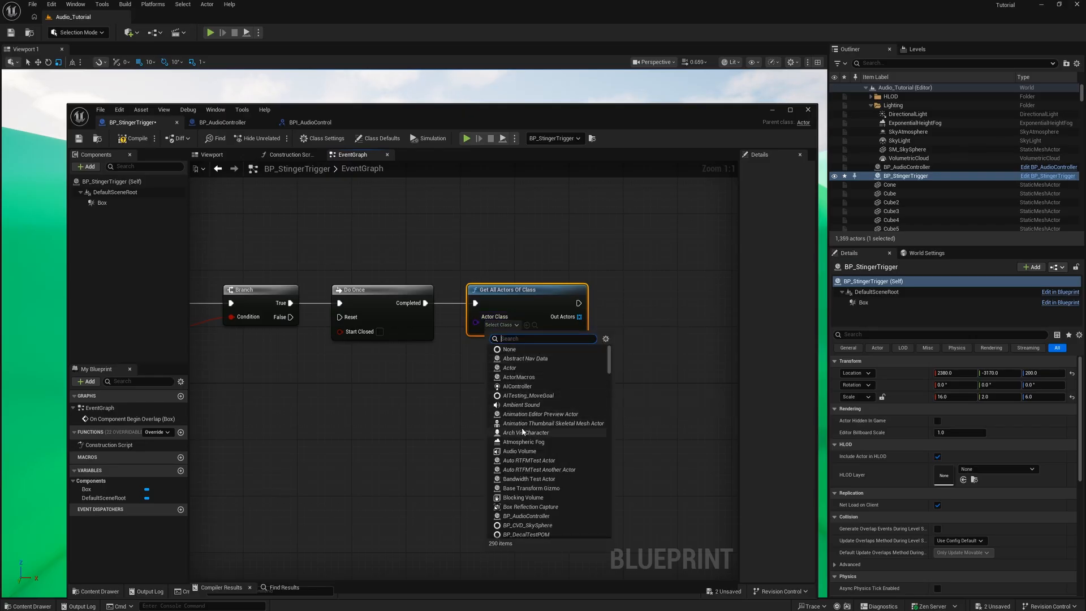
pyautogui.scroll(-1, 531, 515)
pyautogui.click(528, 502)
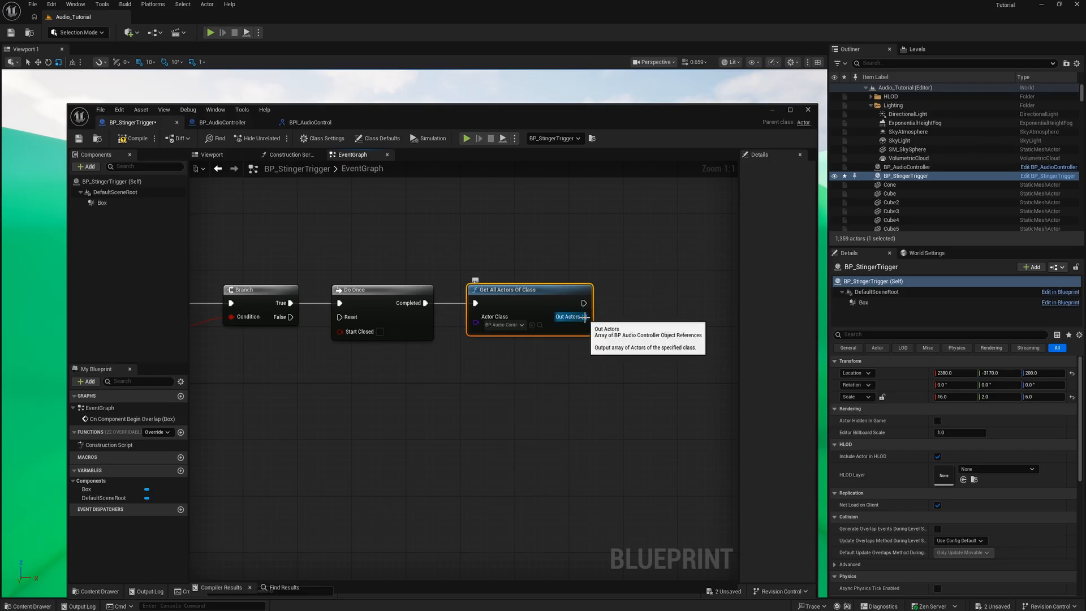
# Add an array Get (a copy) node fed by Out Actors, with context-sensitive actions turned on
pyautogui.moveTo(585, 318); pyautogui.dragTo(633, 368)
pyautogui.write('get')
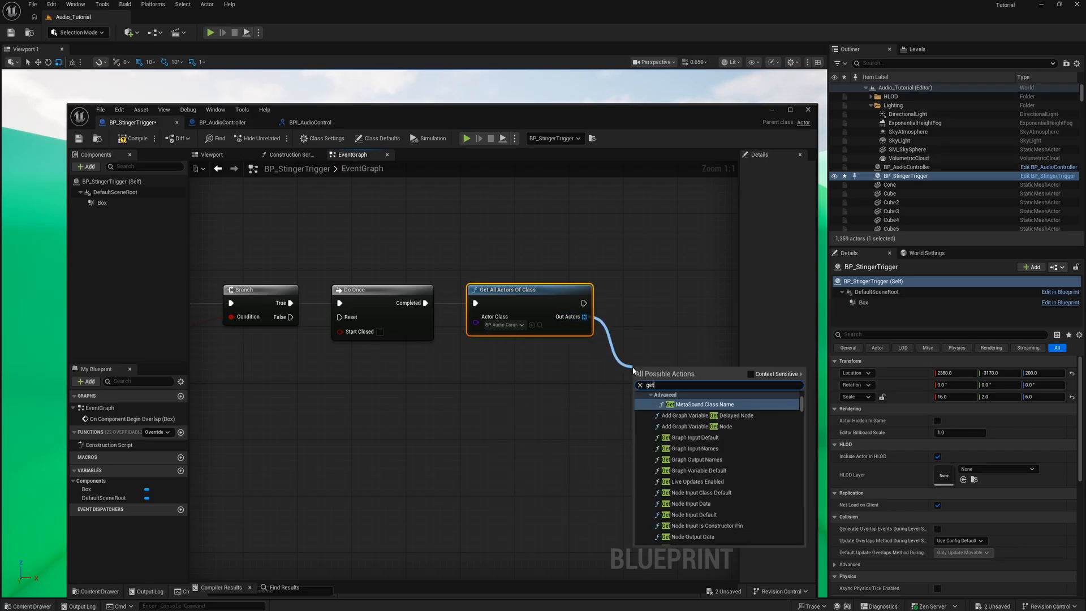
pyautogui.click(752, 374)
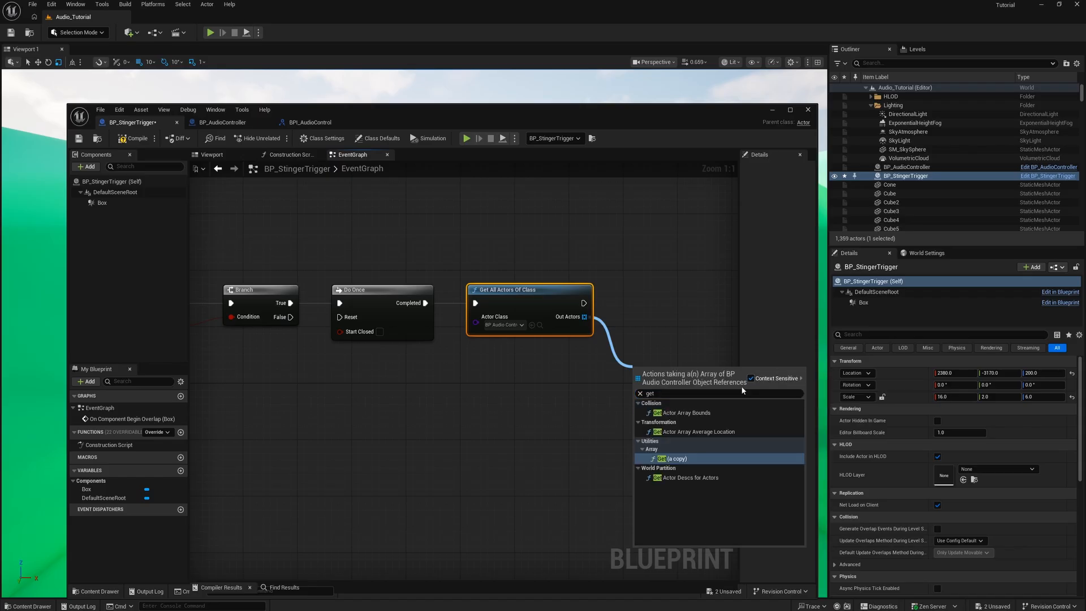
pyautogui.click(679, 431)
pyautogui.moveTo(652, 370); pyautogui.dragTo(650, 321)
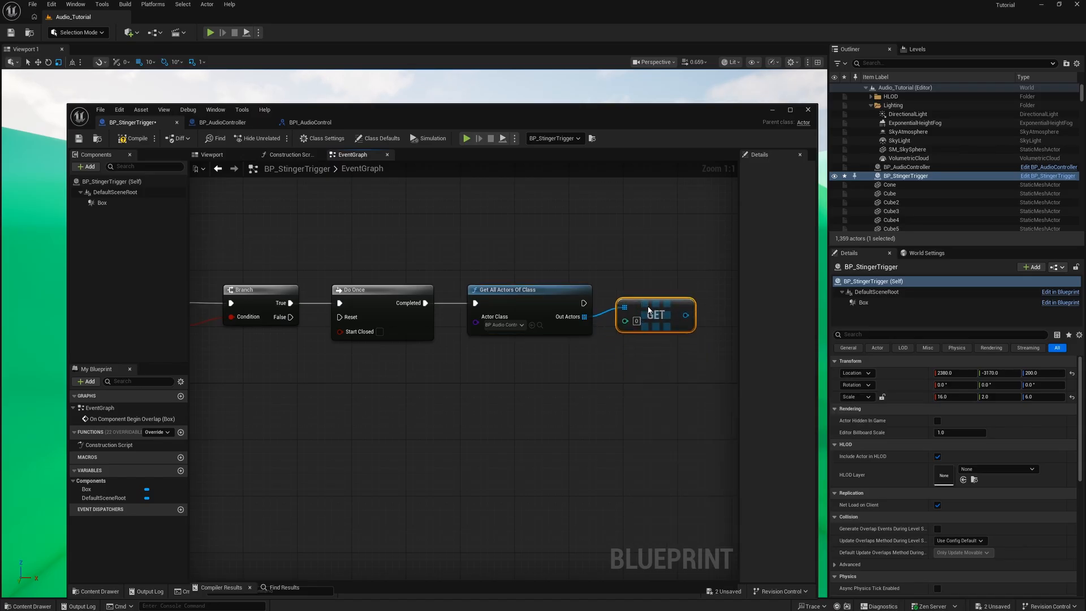
# Call Play Stinger on the retrieved audio controller and drive it from Get All Actors Of Class's execution output
pyautogui.moveTo(627, 391); pyautogui.dragTo(429, 420, button='right')
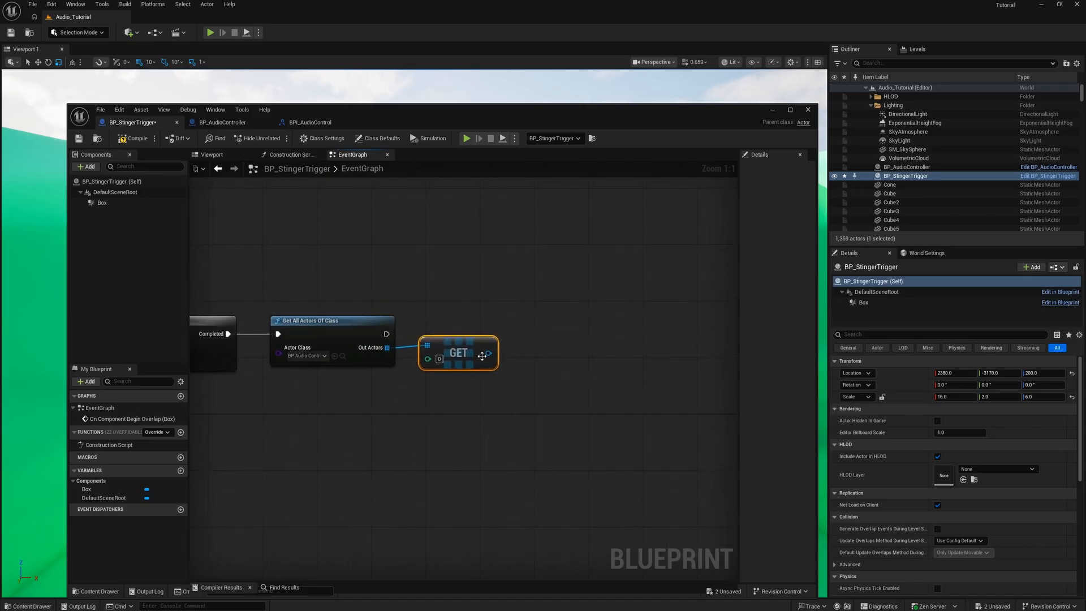
pyautogui.moveTo(487, 352); pyautogui.dragTo(529, 373)
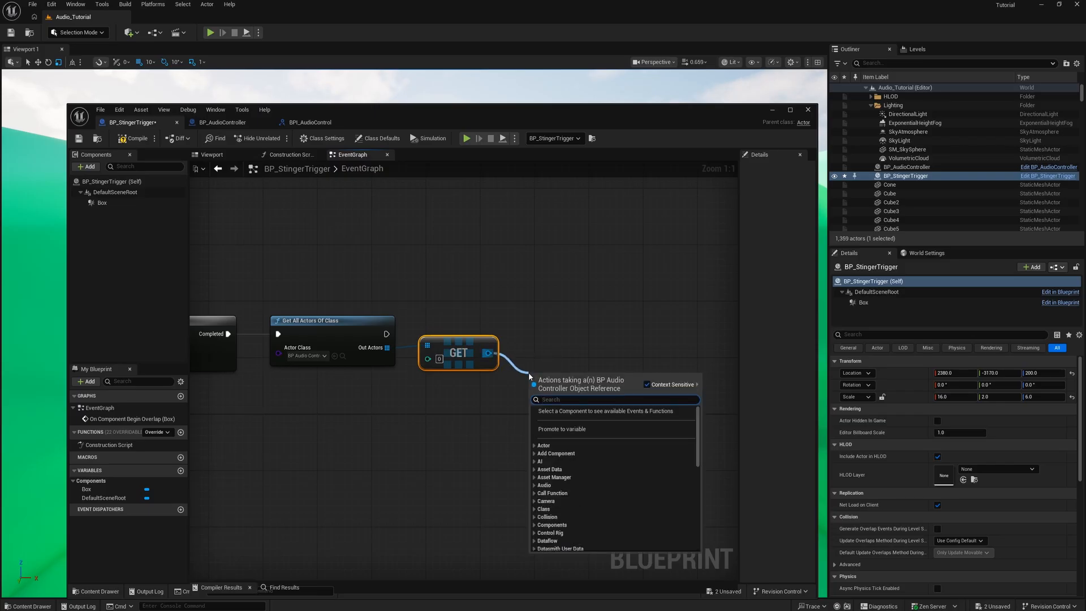
pyautogui.write('play stin')
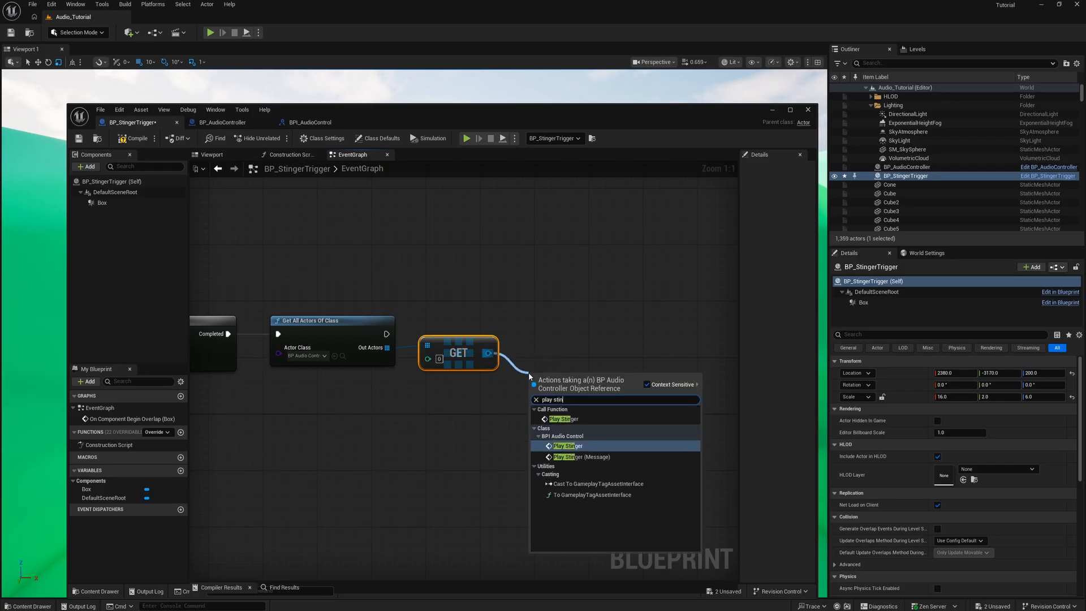
pyautogui.click(566, 420)
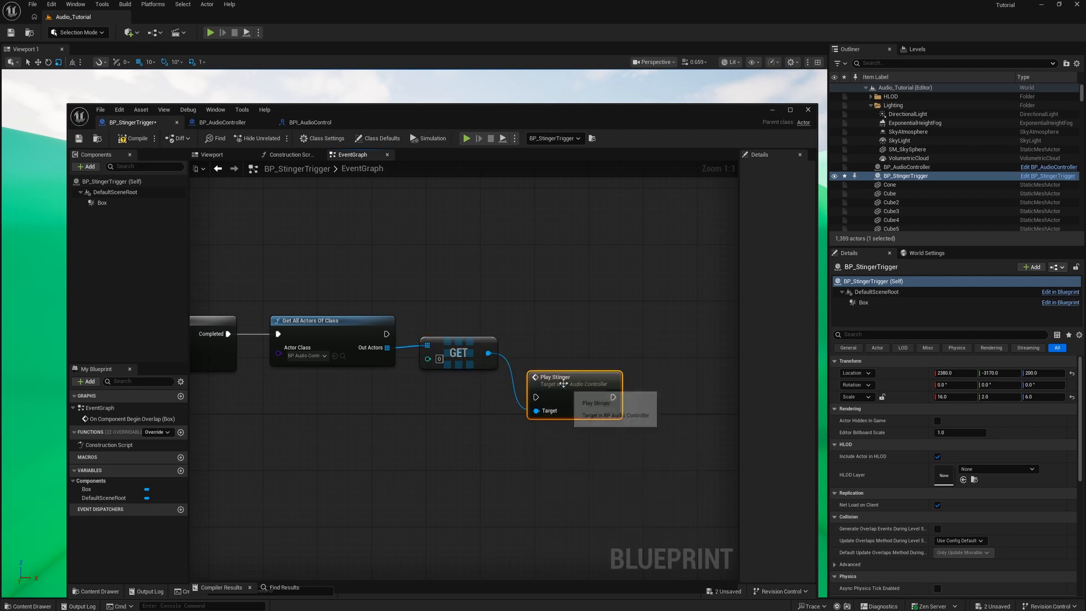
pyautogui.moveTo(564, 383); pyautogui.dragTo(559, 319)
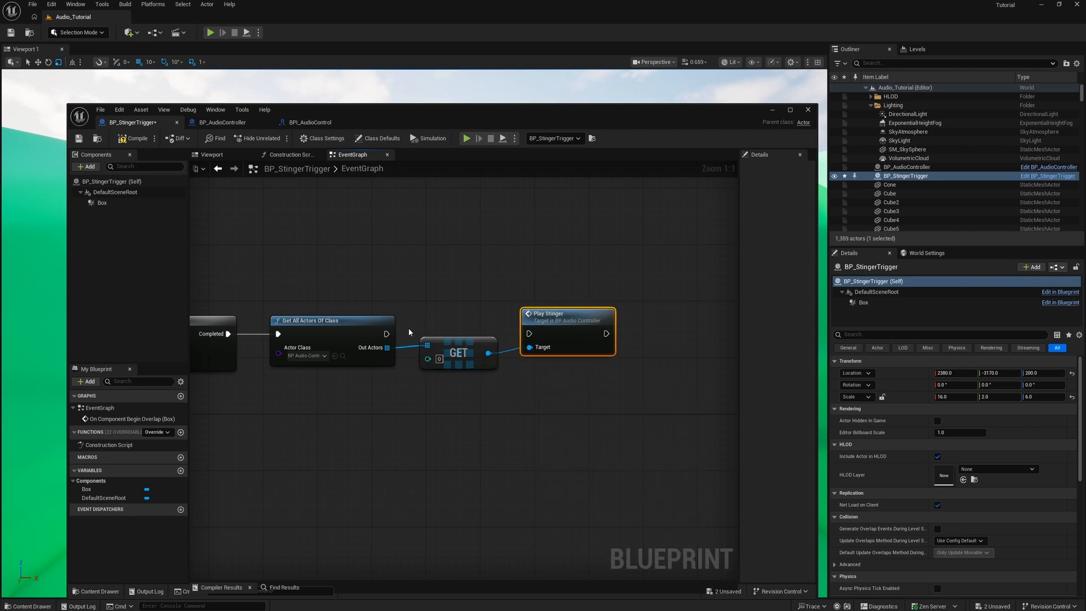
pyautogui.moveTo(386, 334); pyautogui.dragTo(529, 334)
# Add an On Component End Overlap event for the Box component and place it below the Begin Overlap event
pyautogui.moveTo(433, 422); pyautogui.dragTo(567, 409, button='right')
pyautogui.scroll(-2, 504, 419)
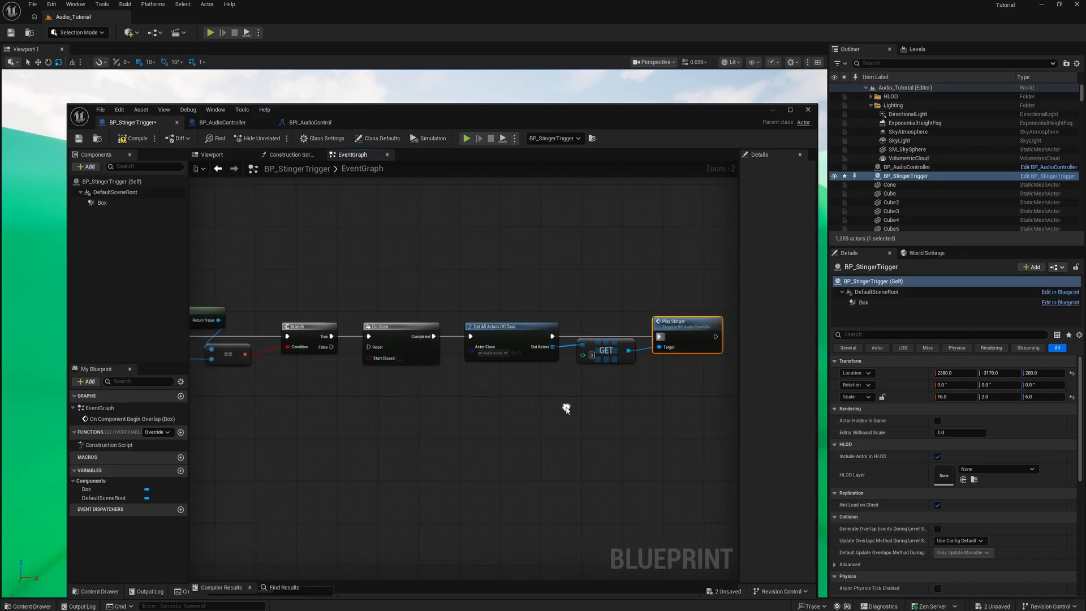
pyautogui.scroll(-1, 610, 396)
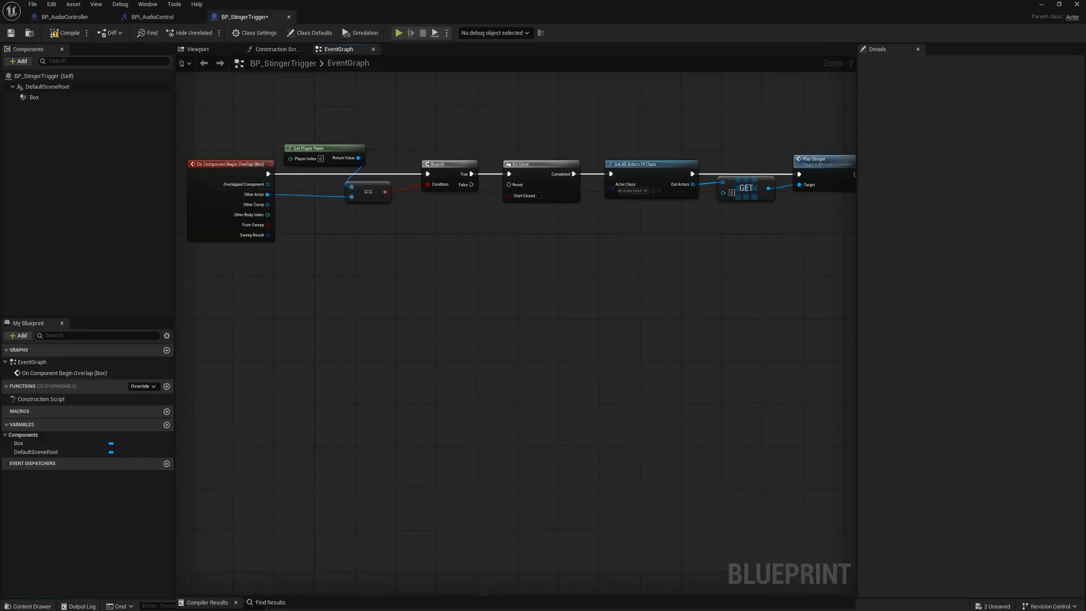
pyautogui.click(40, 97)
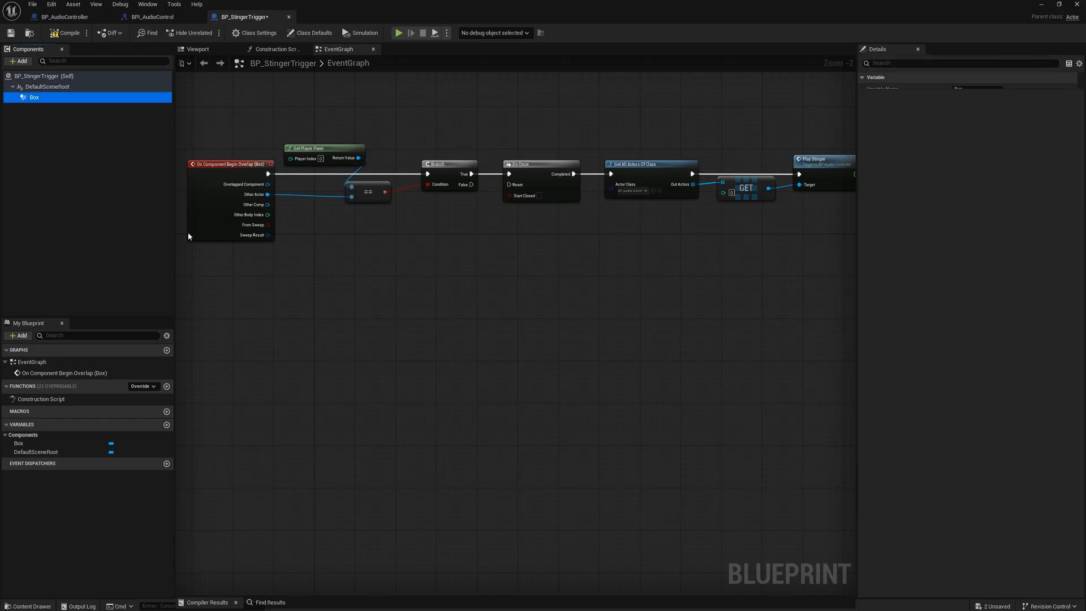
pyautogui.rightClick(229, 282)
pyautogui.click(236, 311)
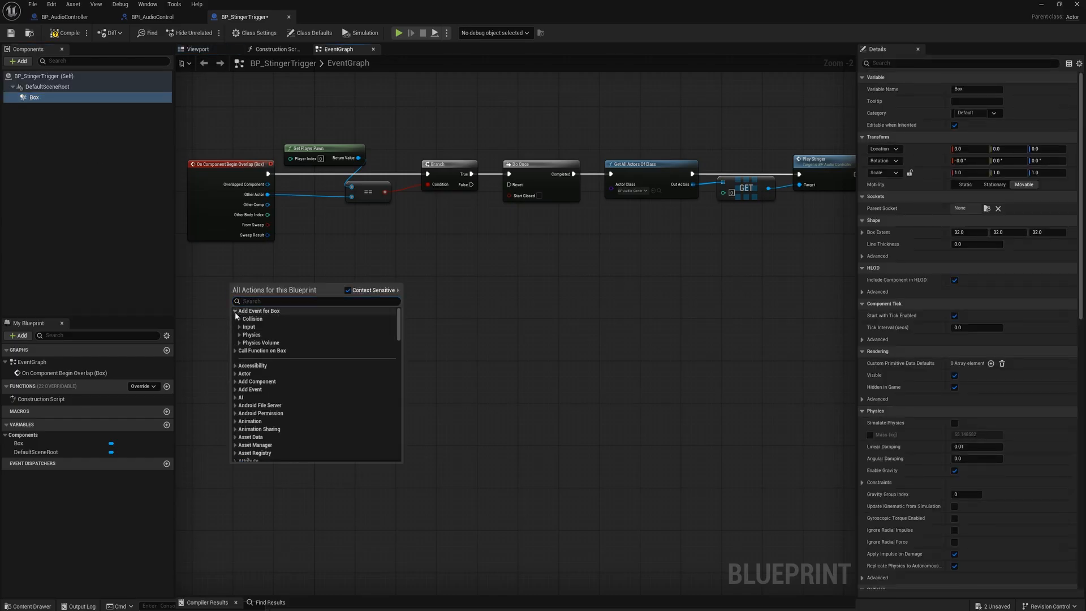
pyautogui.click(240, 320)
pyautogui.click(282, 341)
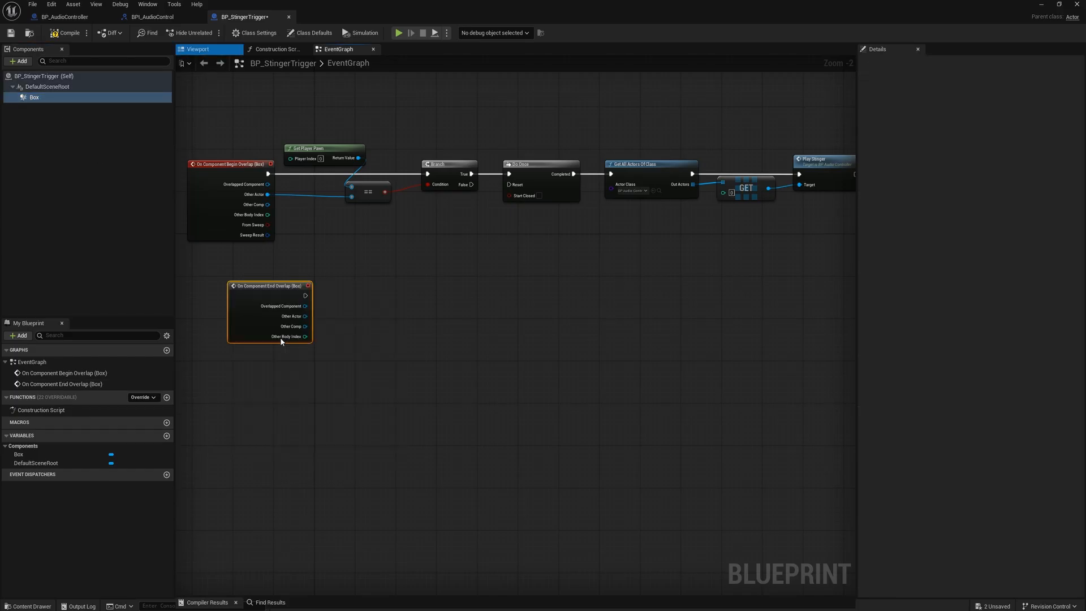
pyautogui.moveTo(277, 283); pyautogui.dragTo(239, 270)
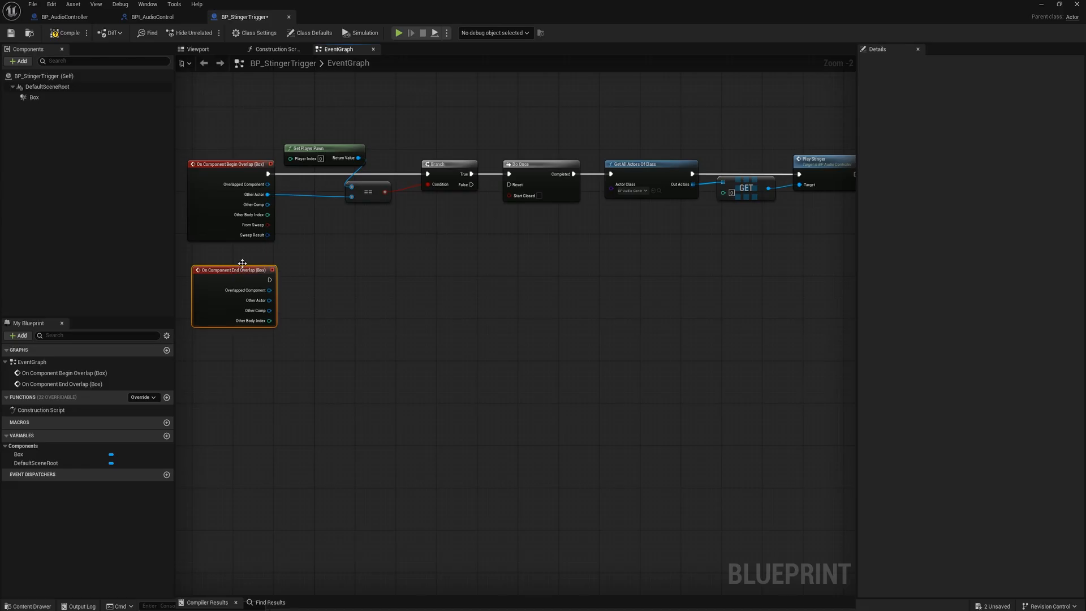
# Duplicate the Get Player Pawn, == and Branch nodes beside the On Component End Overlap event
pyautogui.moveTo(310, 129); pyautogui.dragTo(454, 230)
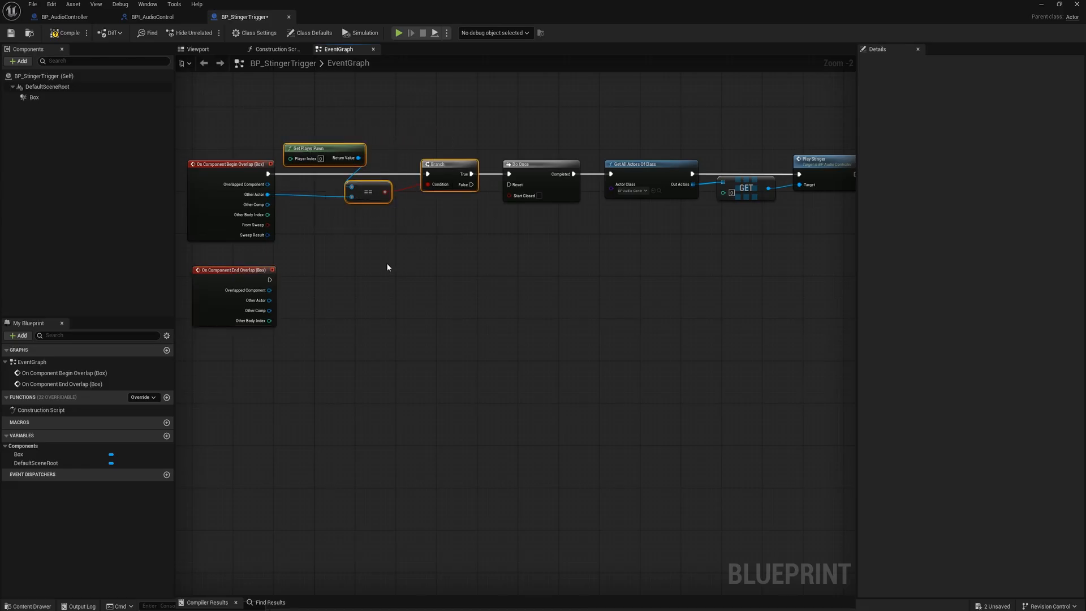
pyautogui.hotkey('ctrl', 'c')
pyautogui.hotkey('ctrl', 'v')
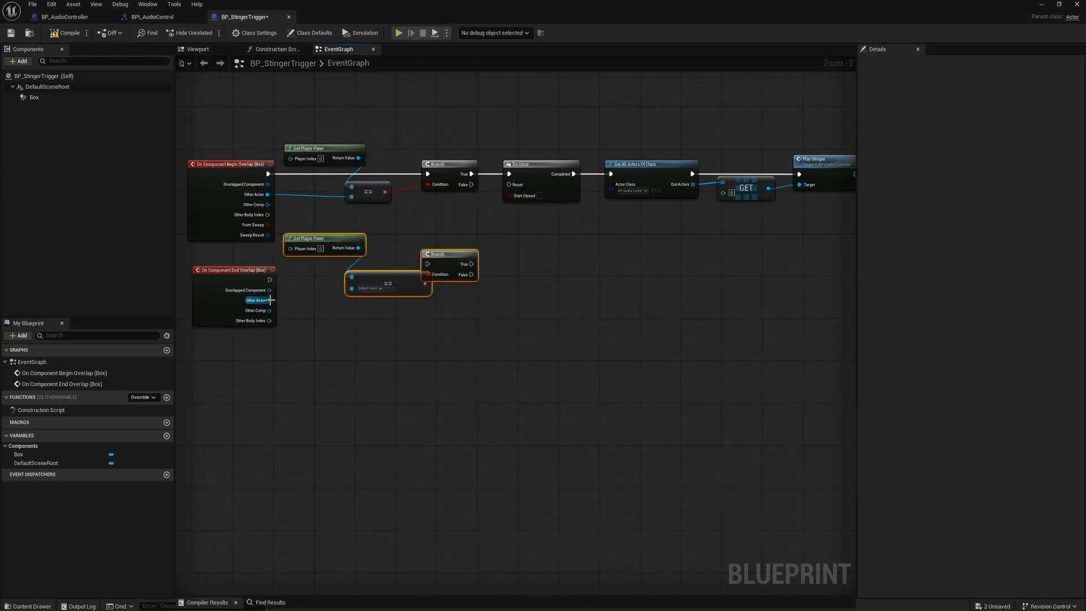
# Wire On Component End Overlap through the player check and Branch, connect True to Do Once's Reset, and compile and save the blueprint
pyautogui.moveTo(271, 301); pyautogui.dragTo(352, 287)
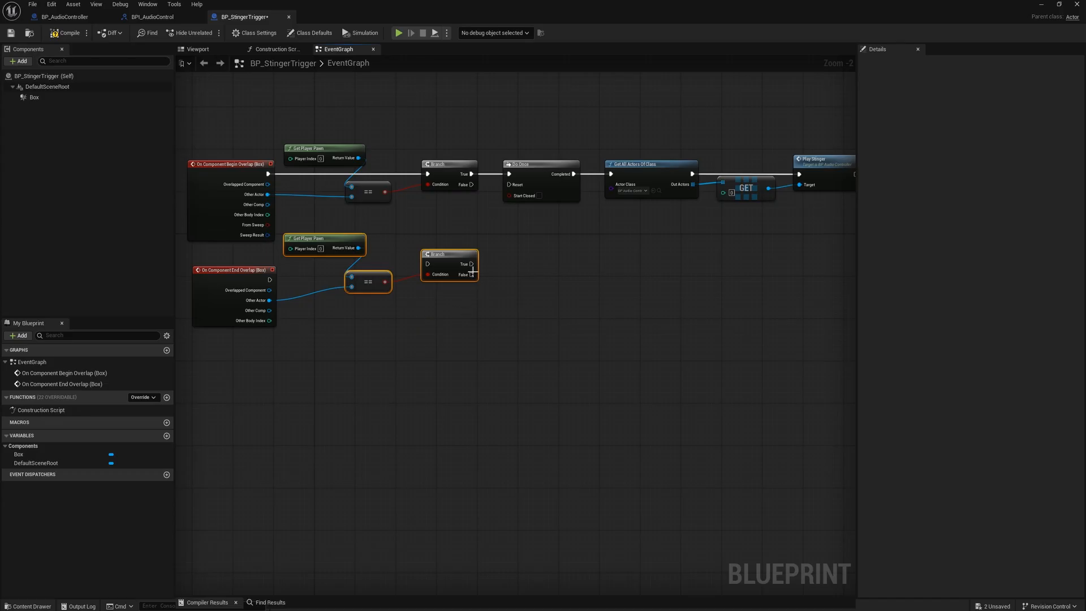
pyautogui.moveTo(270, 280); pyautogui.dragTo(376, 292)
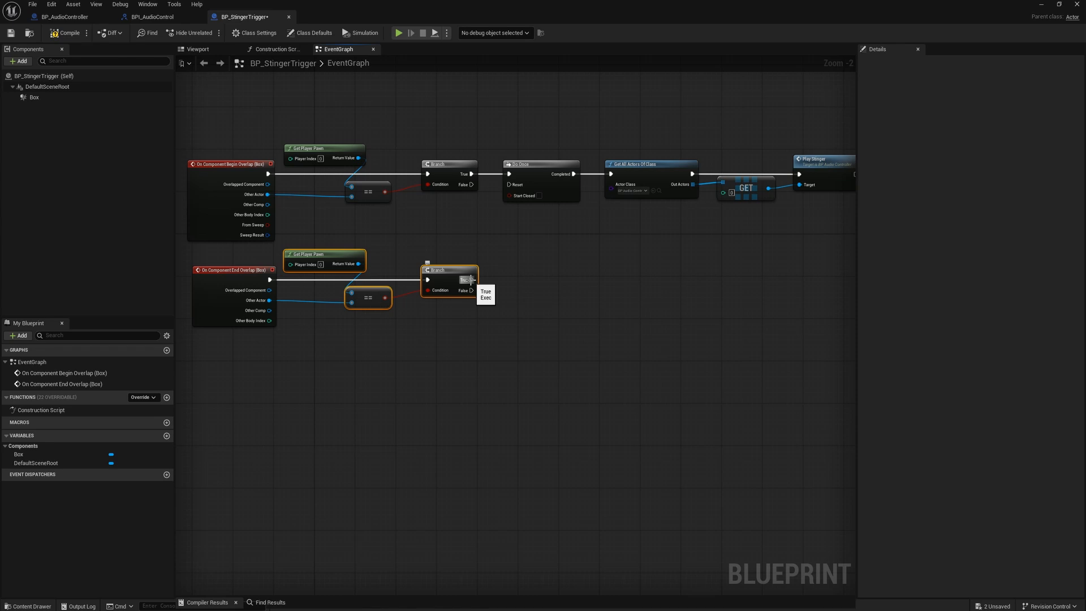
pyautogui.moveTo(472, 280); pyautogui.dragTo(511, 186)
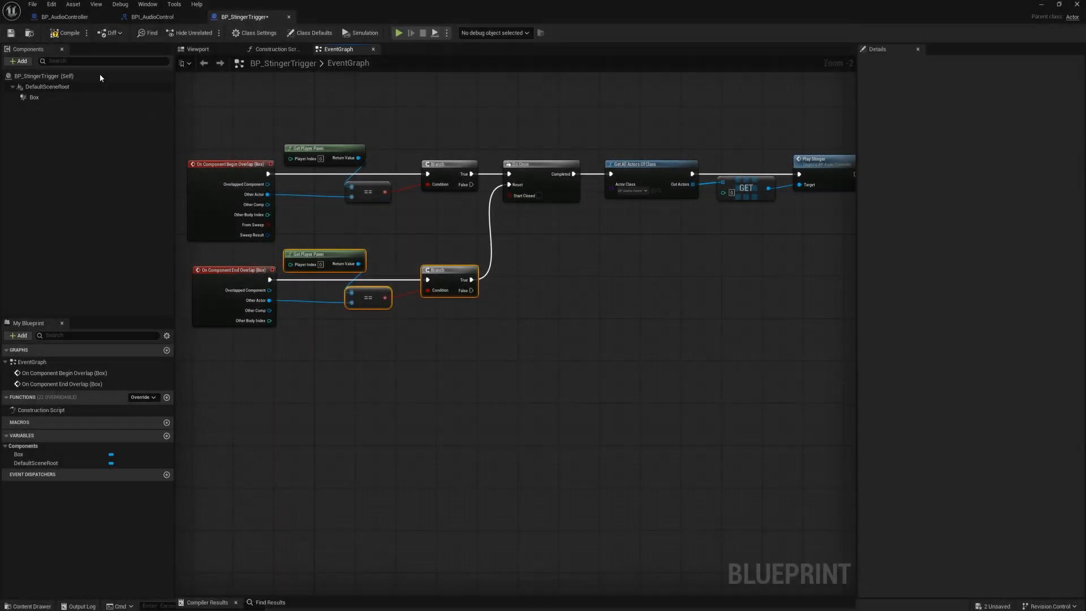
pyautogui.click(66, 33)
pyautogui.click(11, 33)
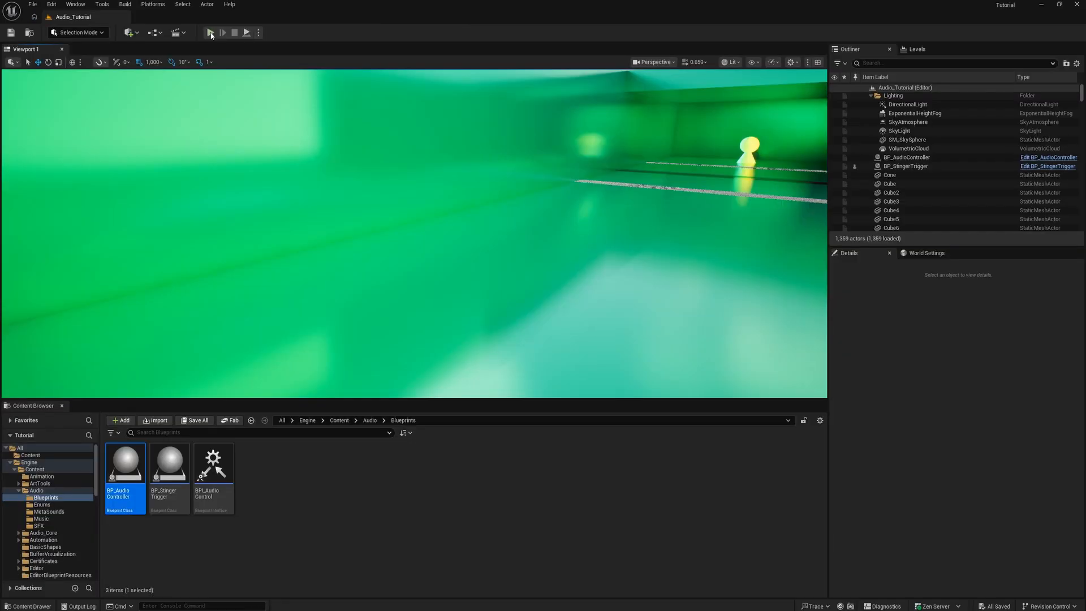
# Play the level, walk the player repeatedly through the stinger trigger area to test the audio, and end the play session
pyautogui.hotkey('alt', 'p')
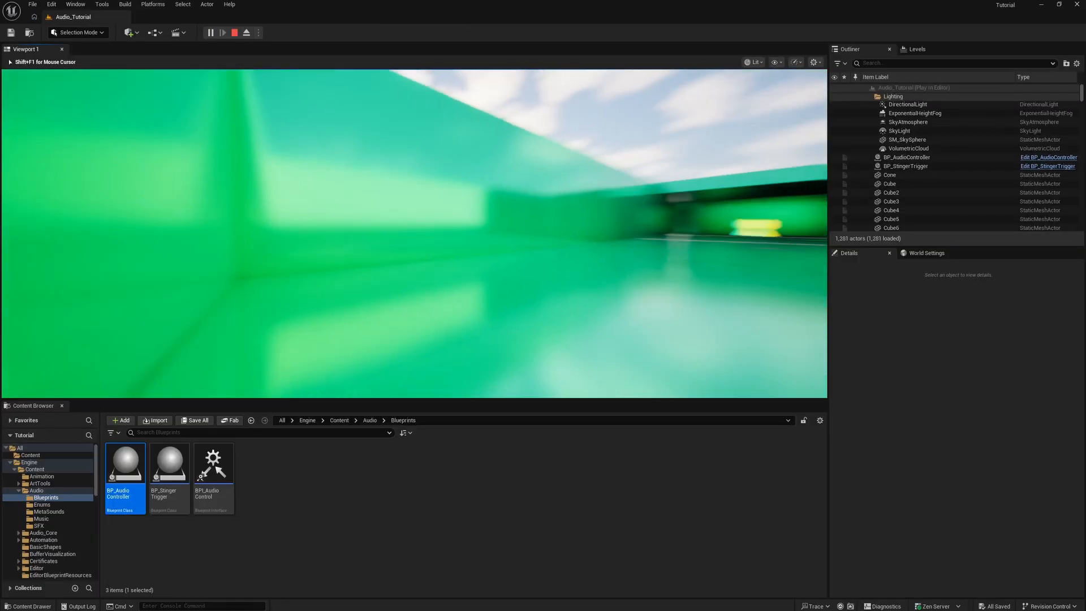
pyautogui.press('w')
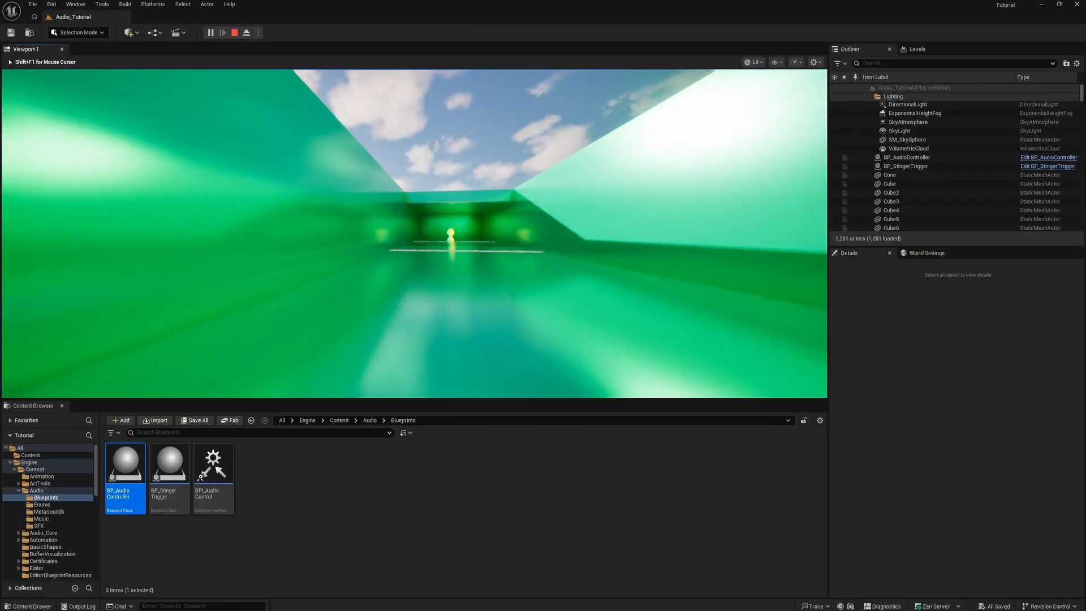
pyautogui.press('w')
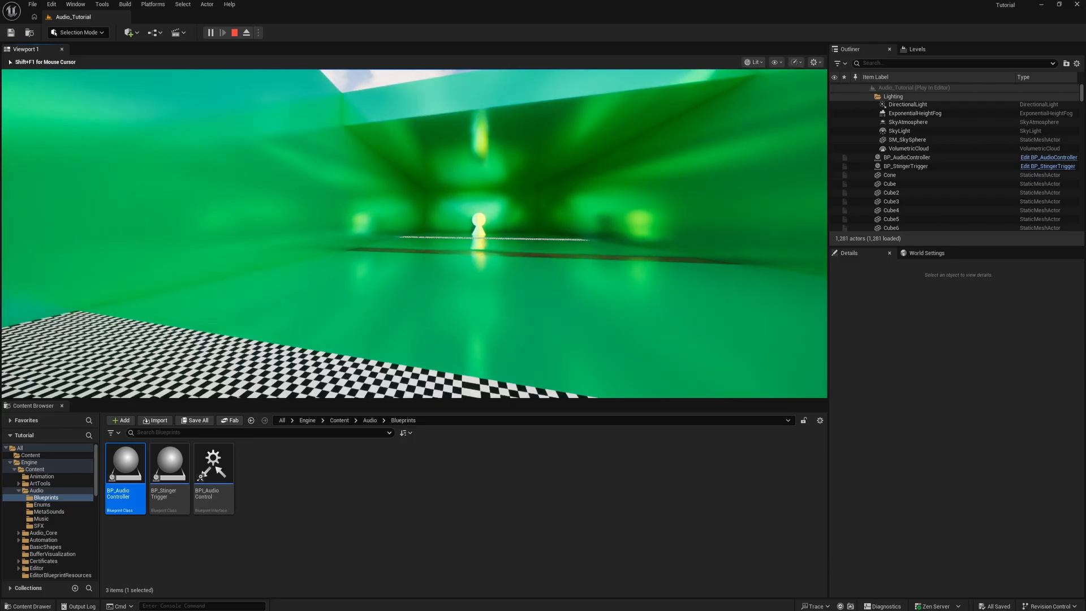
pyautogui.press('w')
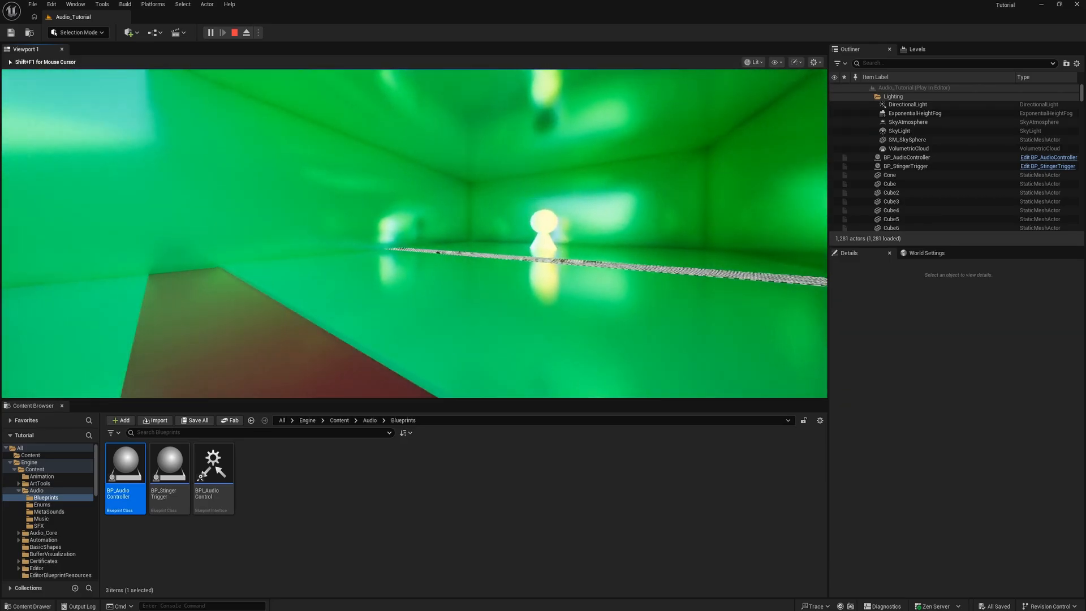
pyautogui.press('d')
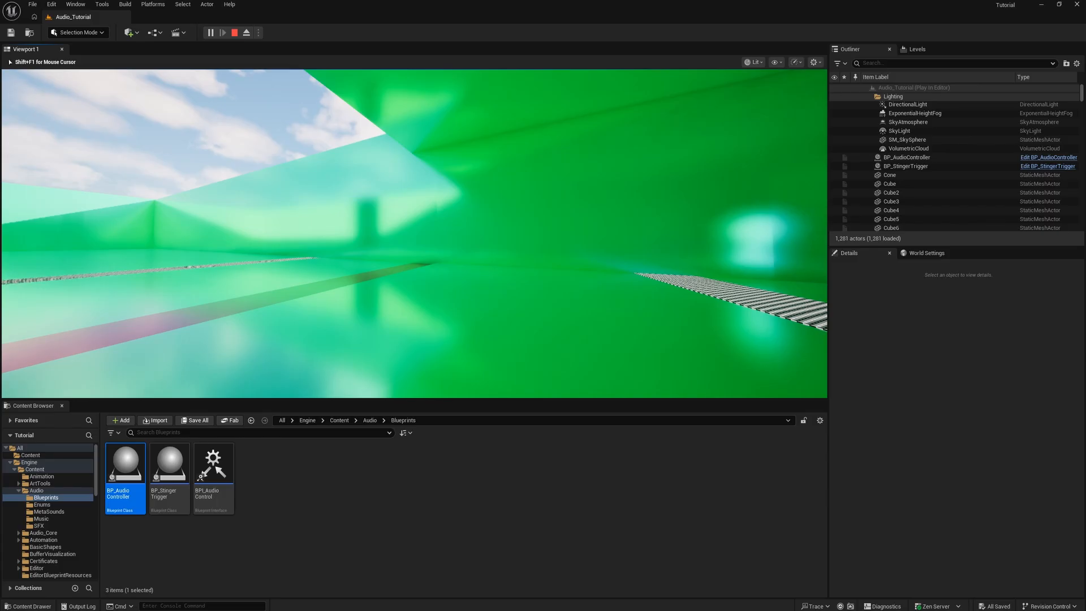
pyautogui.press('a')
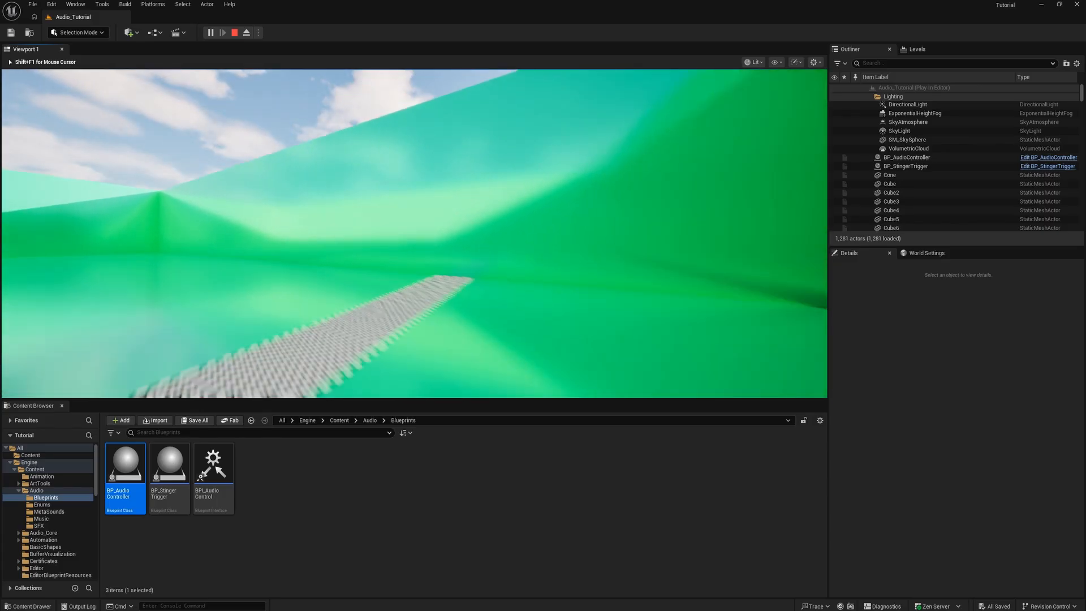
pyautogui.press('w')
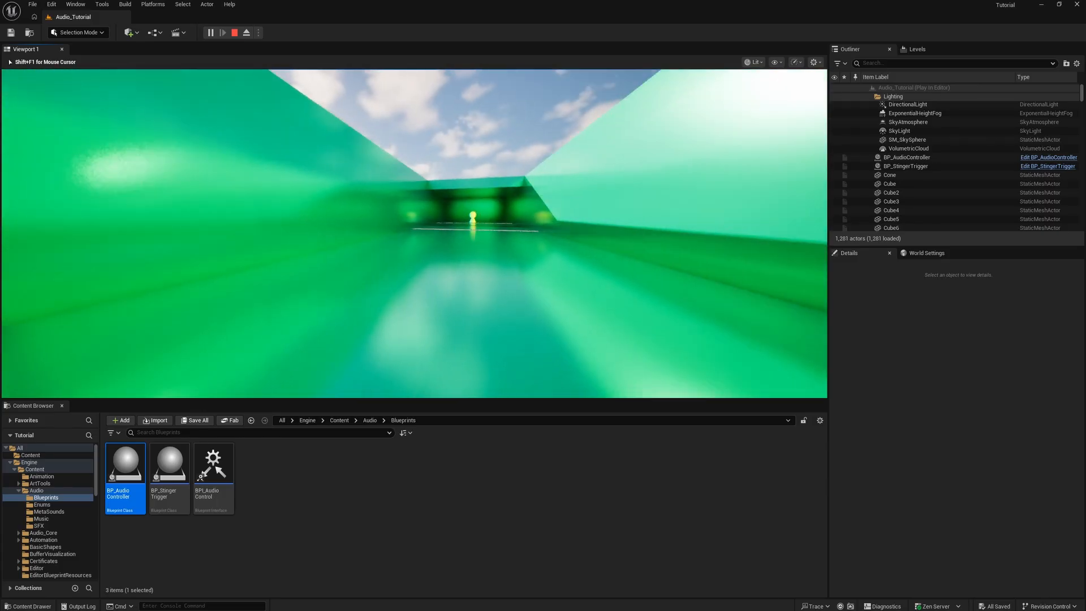
pyautogui.press('w')
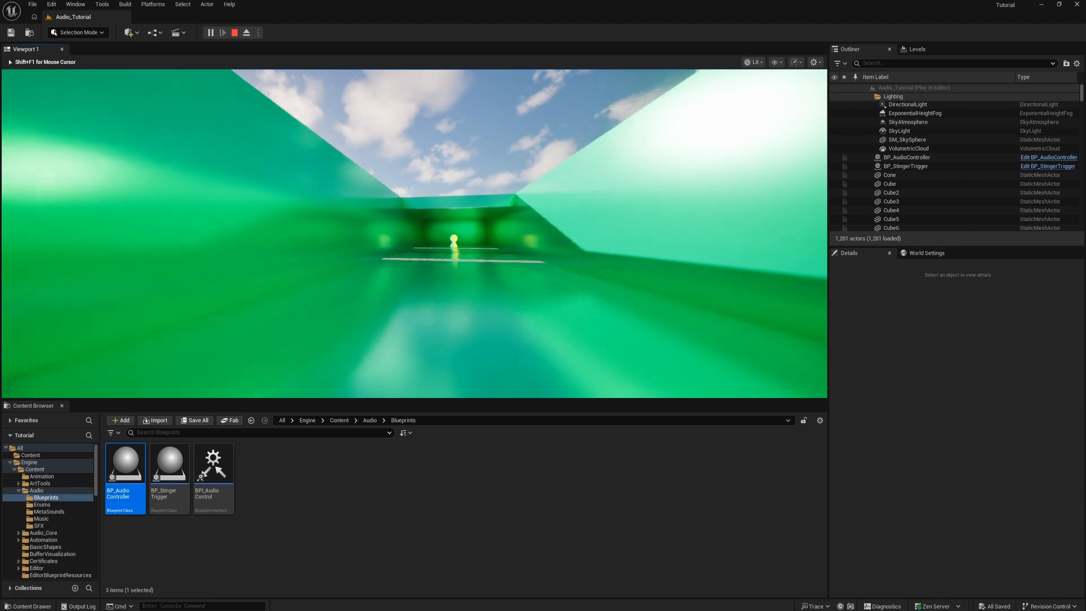
pyautogui.press('w')
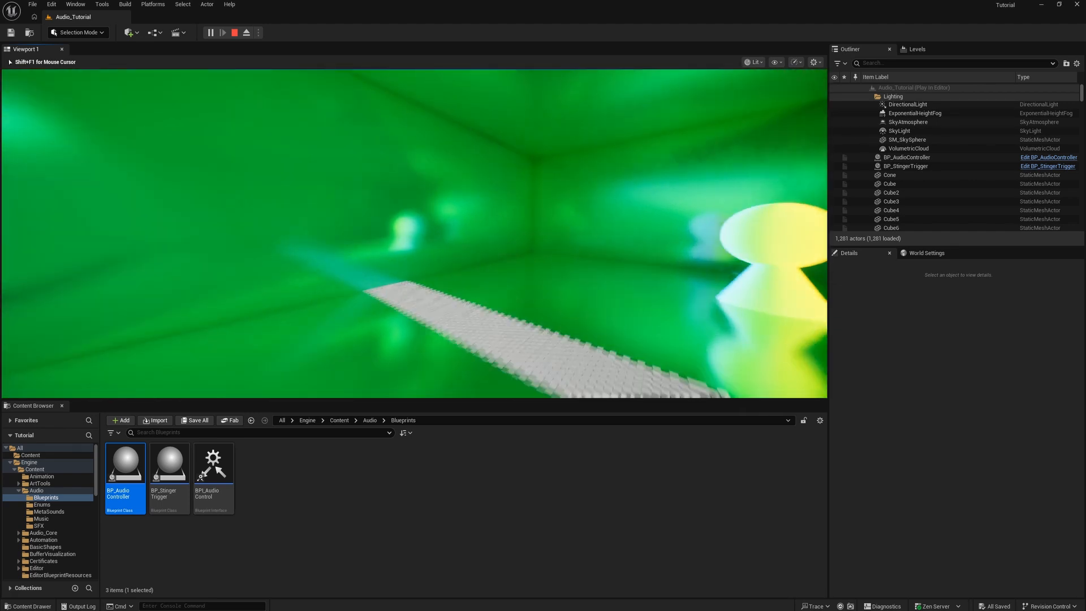
pyautogui.press('s')
pyautogui.press('w')
pyautogui.press('d')
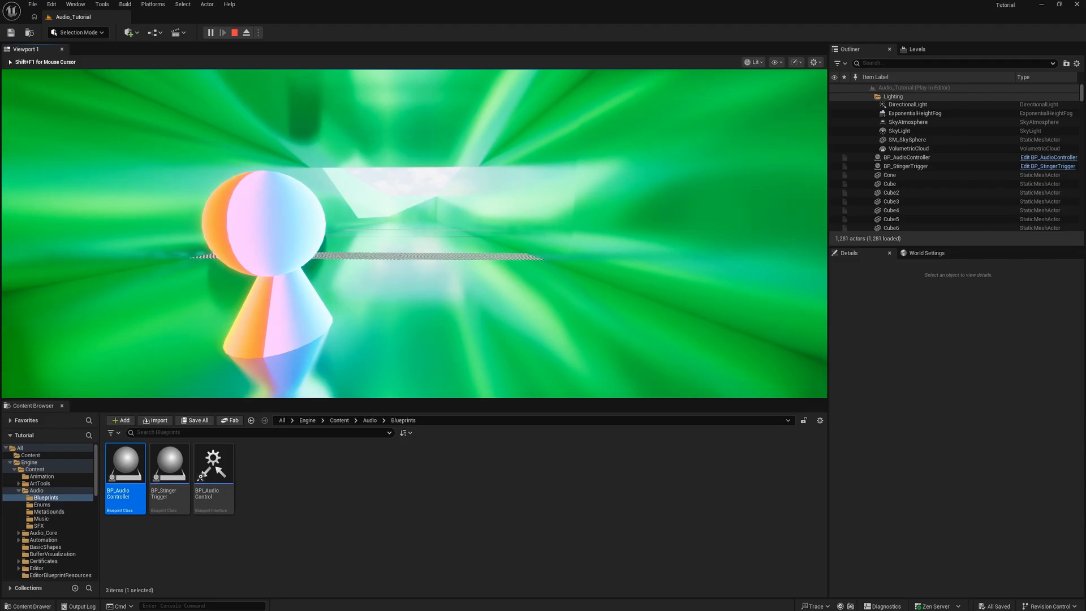
pyautogui.press('Escape')
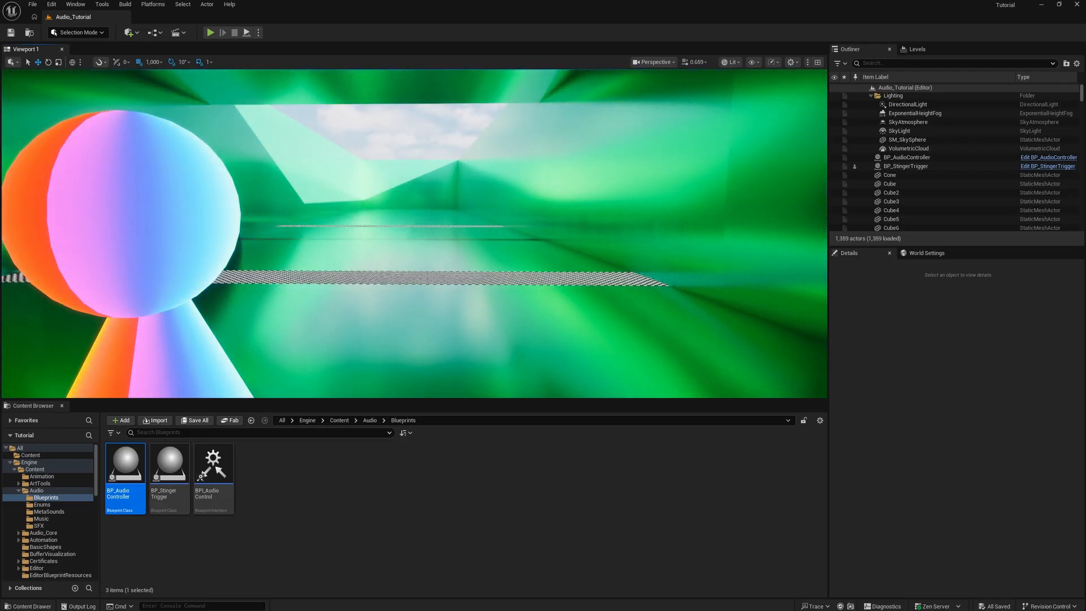
pyautogui.moveTo(710, 279); pyautogui.dragTo(407, 297, button='right')
pyautogui.press('w')
pyautogui.press('g')
pyautogui.press('d')
pyautogui.press('s')
pyautogui.press('q')
pyautogui.moveTo(682, 295); pyautogui.dragTo(681, 296, button='right')
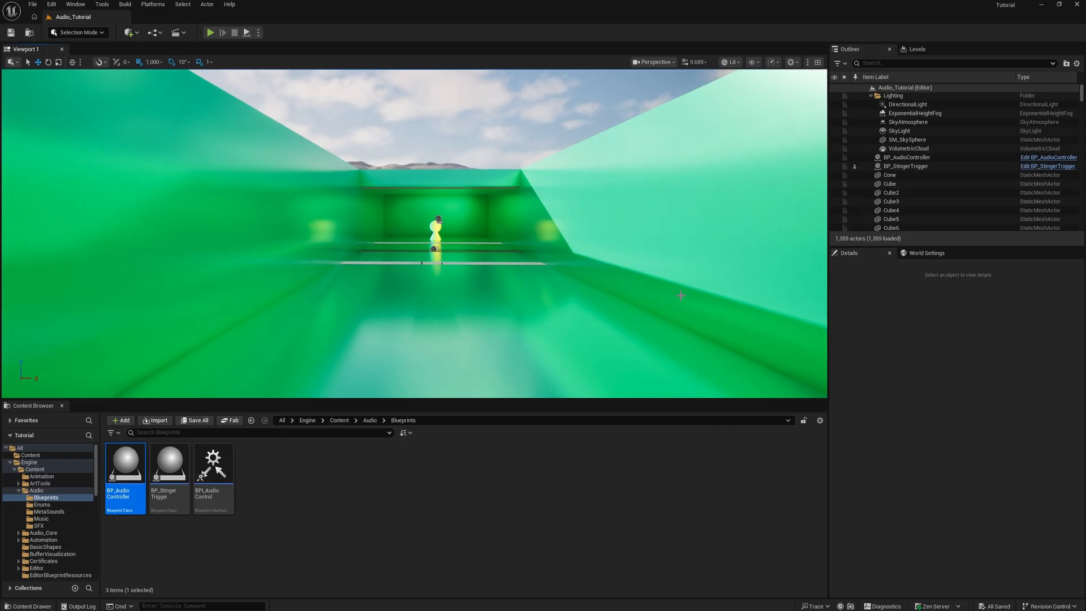
pyautogui.scroll(-3, 681, 296)
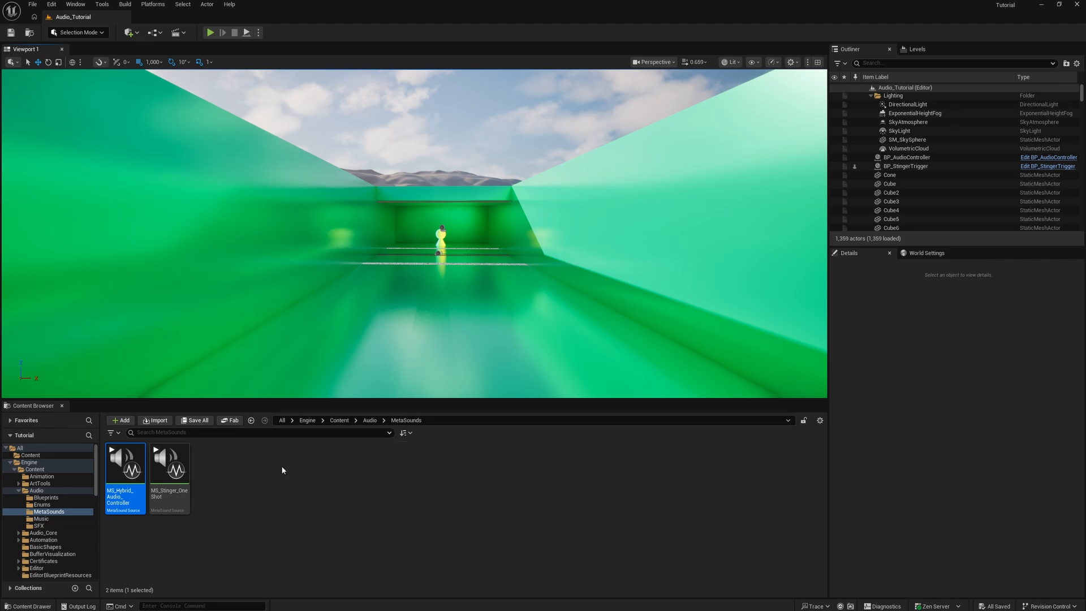
# Open the MS_Hybrid_Audio_Controller MetaSound and focus on the InterpTo node in the Wind section
pyautogui.click(117, 484)
pyautogui.doubleClick(117, 484)
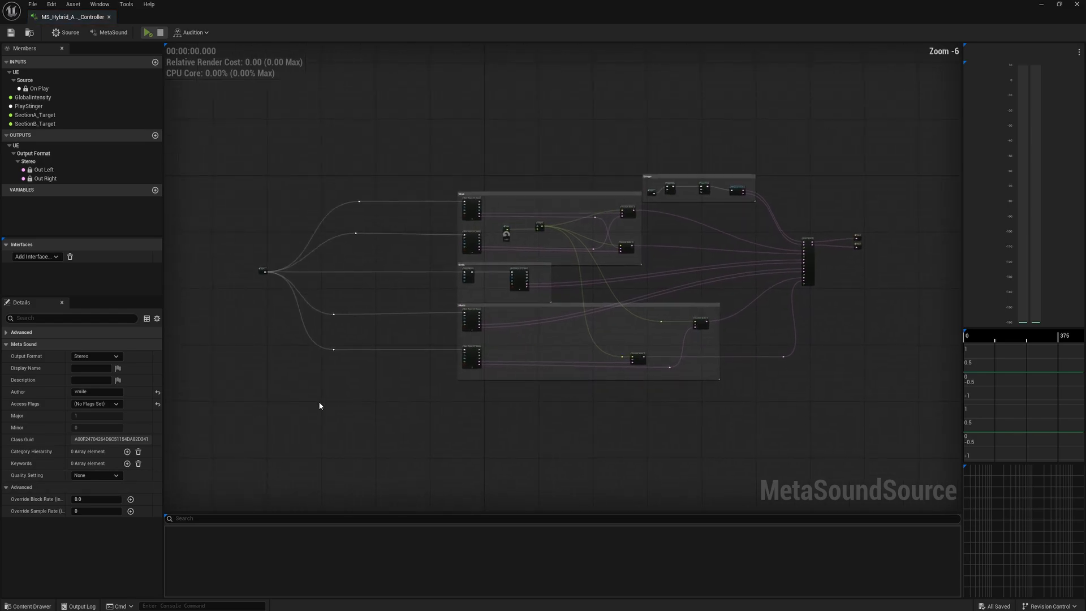
pyautogui.scroll(5, 500, 413)
pyautogui.moveTo(559, 331); pyautogui.dragTo(552, 514, button='right')
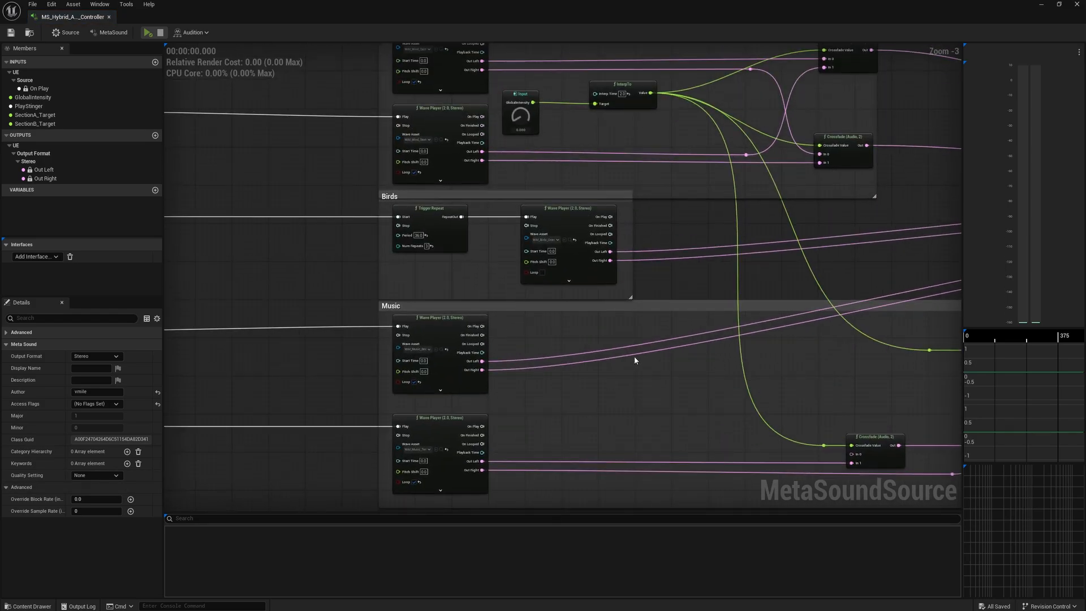
pyautogui.scroll(-2, 648, 340)
pyautogui.moveTo(649, 340); pyautogui.dragTo(634, 453, button='right')
pyautogui.scroll(3, 626, 357)
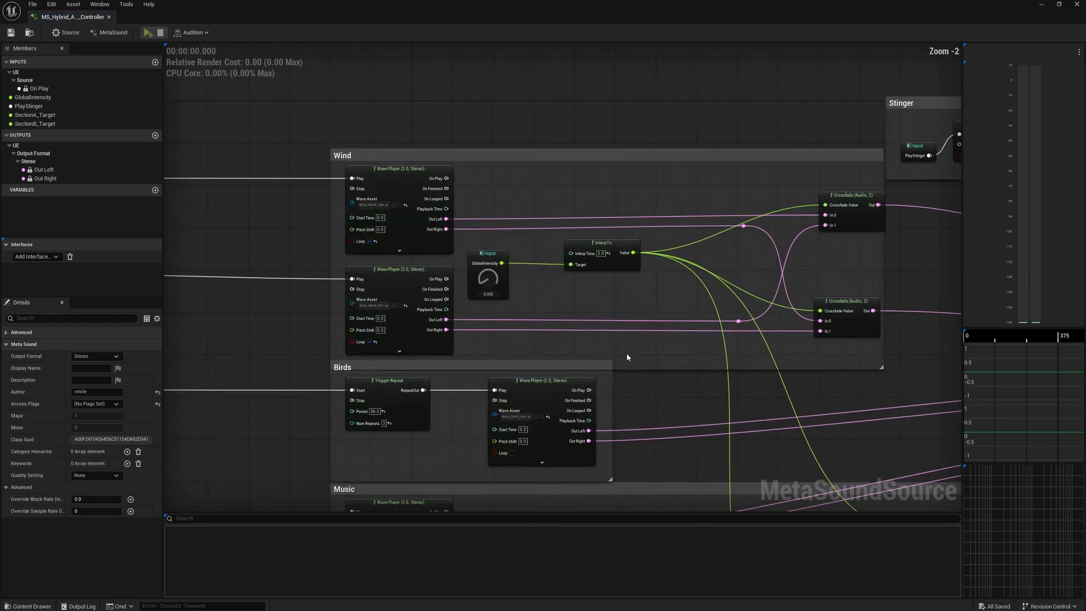
pyautogui.scroll(1, 626, 352)
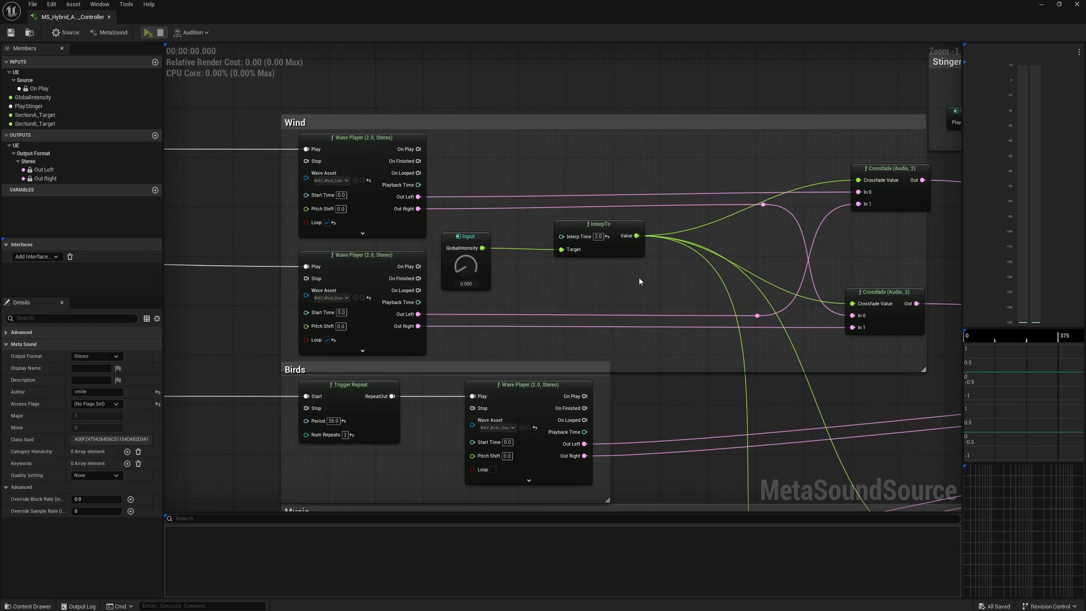
pyautogui.scroll(1, 579, 257)
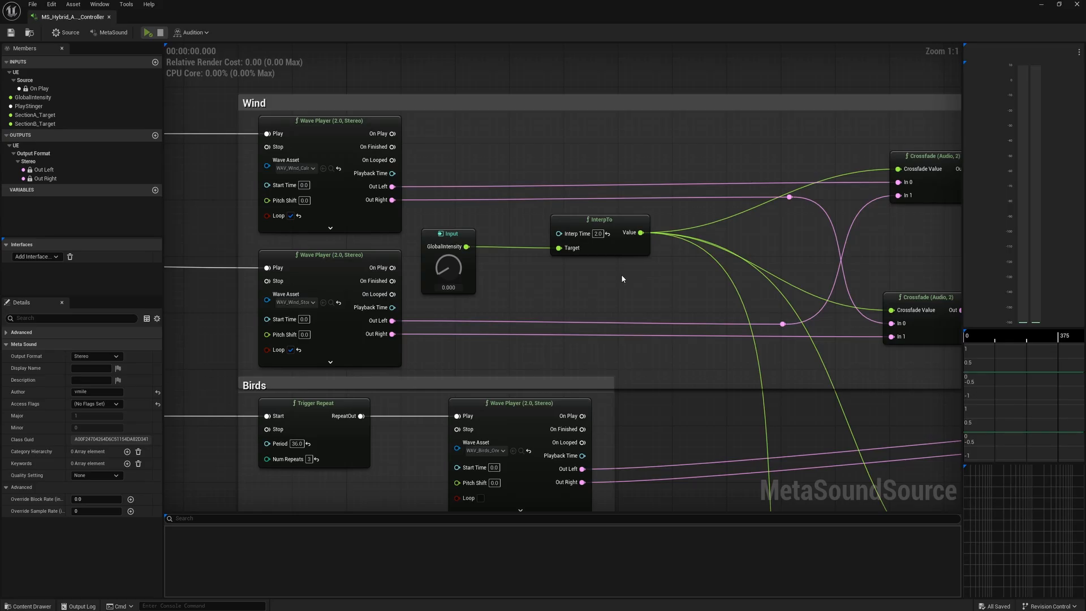
# Try an Interp Time of 0 on the InterpTo node and undo the change
pyautogui.click(599, 233)
pyautogui.write('0')
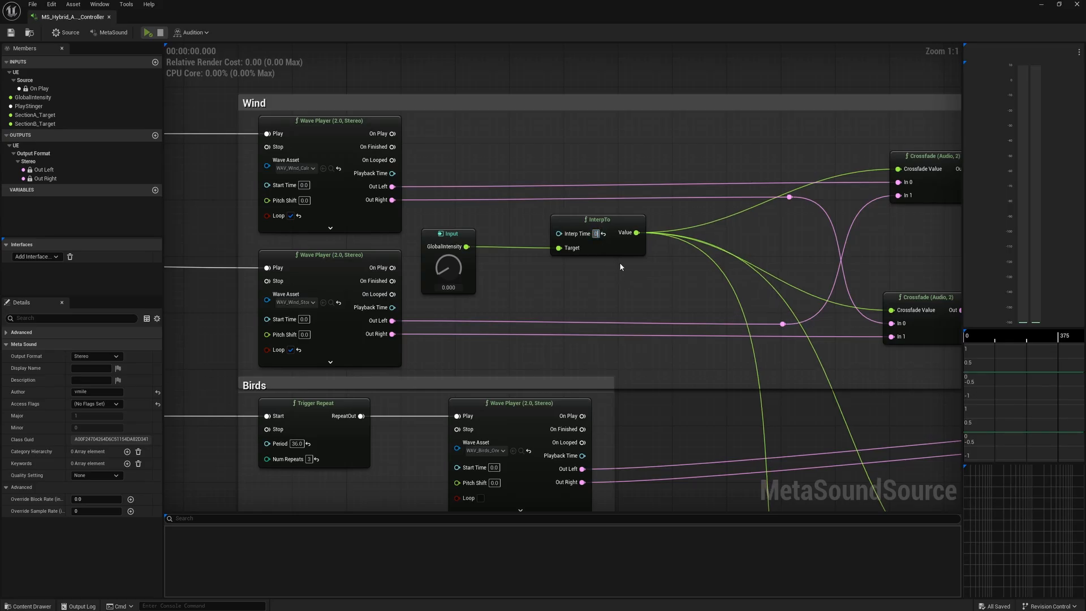
pyautogui.press('Return')
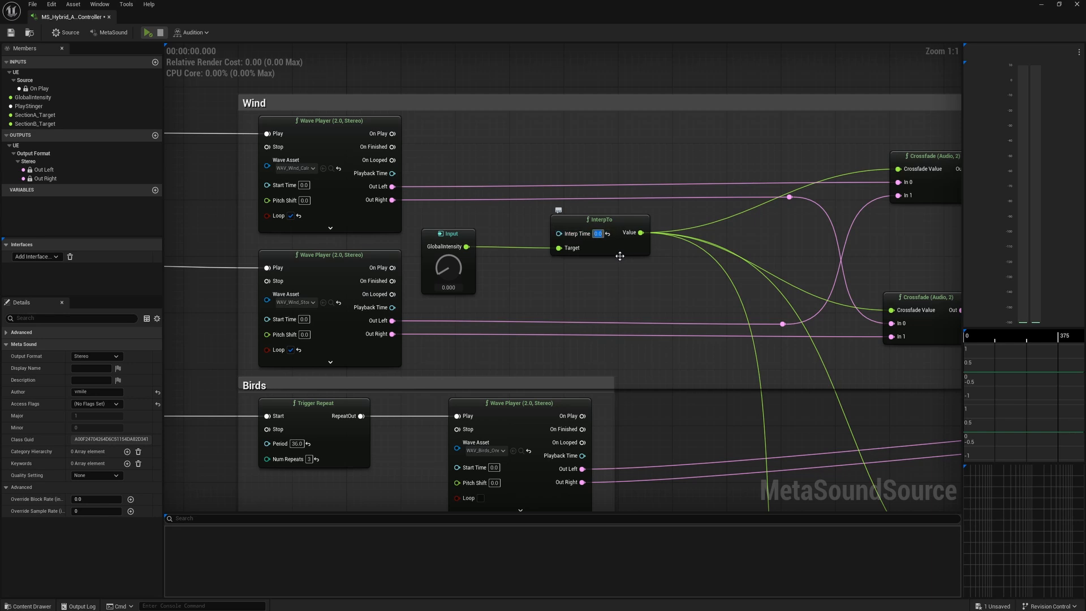
pyautogui.hotkey('ctrl', 'z')
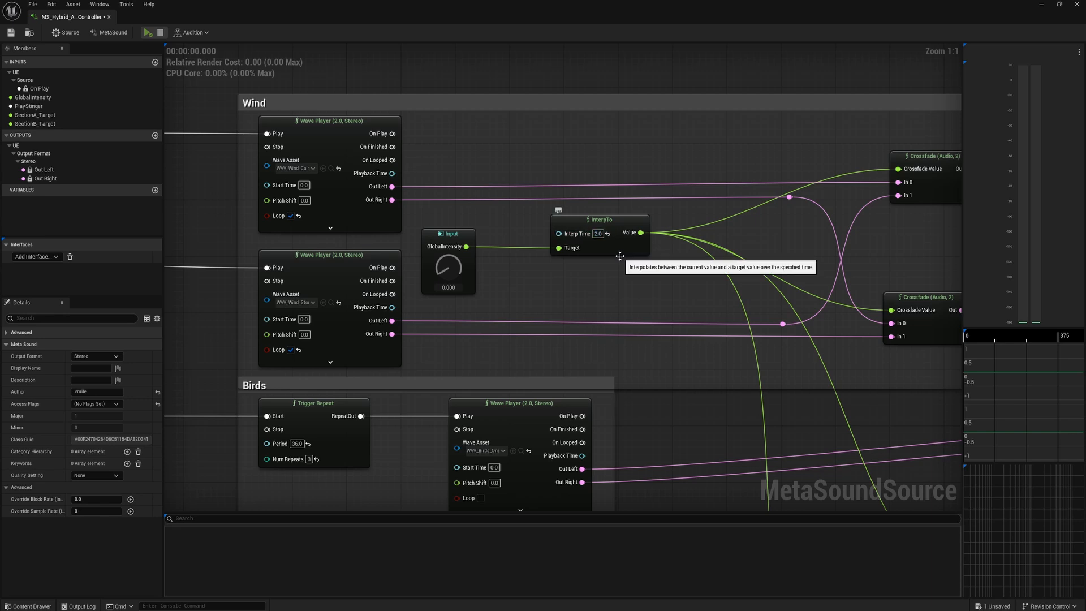
# Try an Interp Time of 10 on the InterpTo node and undo the change
pyautogui.click(599, 234)
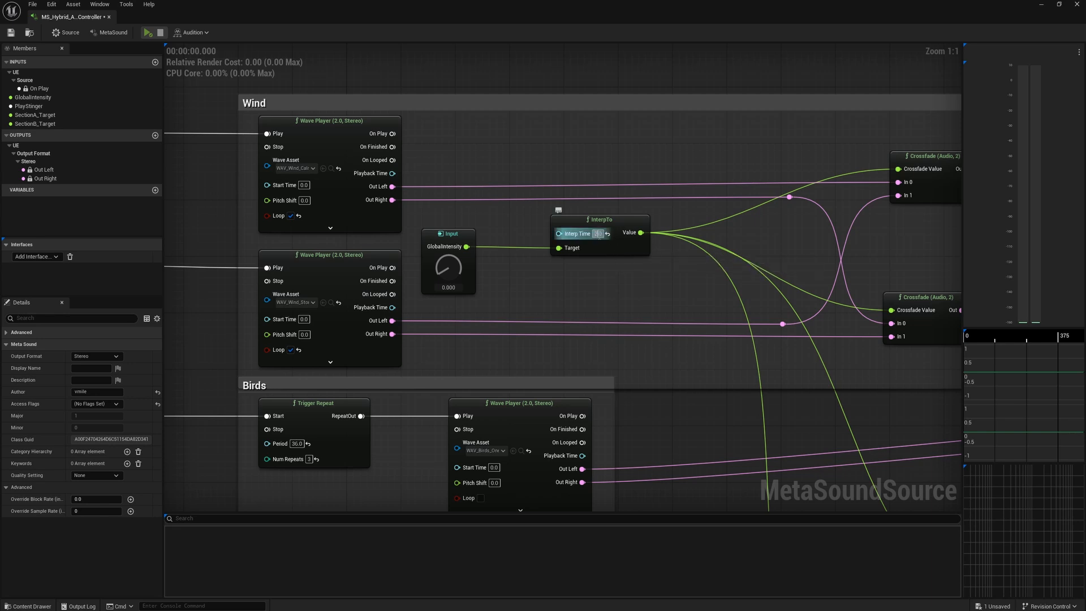
pyautogui.write('1')
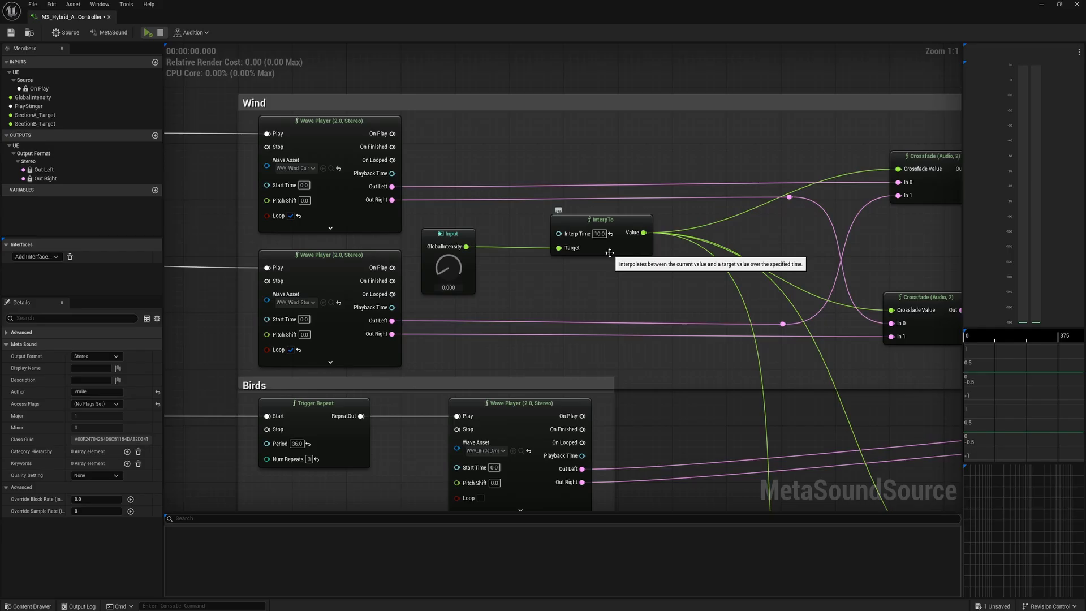
pyautogui.write('0')
pyautogui.press('Return')
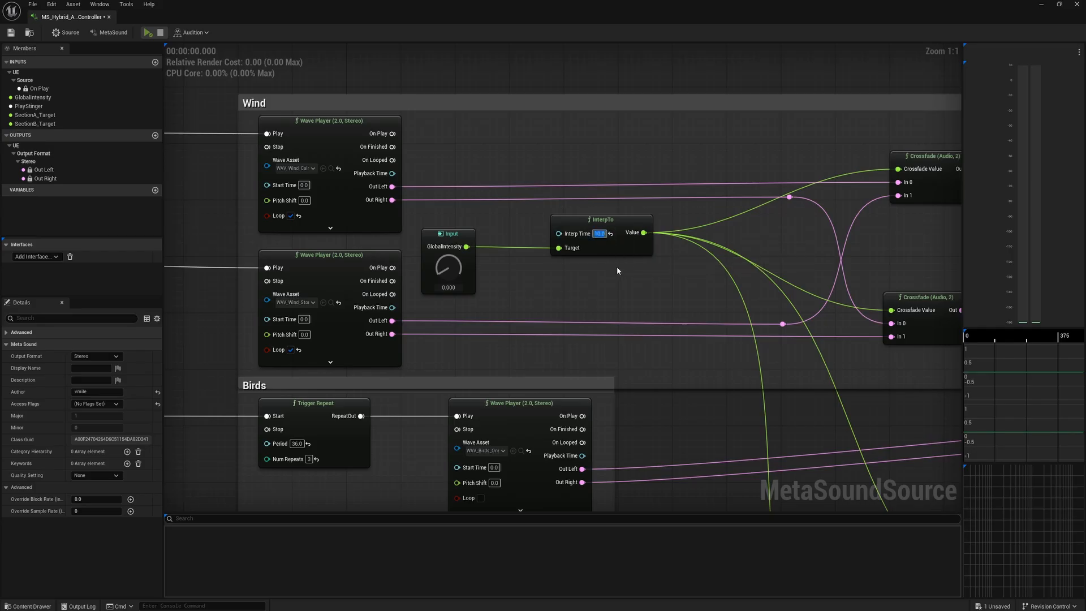
pyautogui.hotkey('ctrl', 'z')
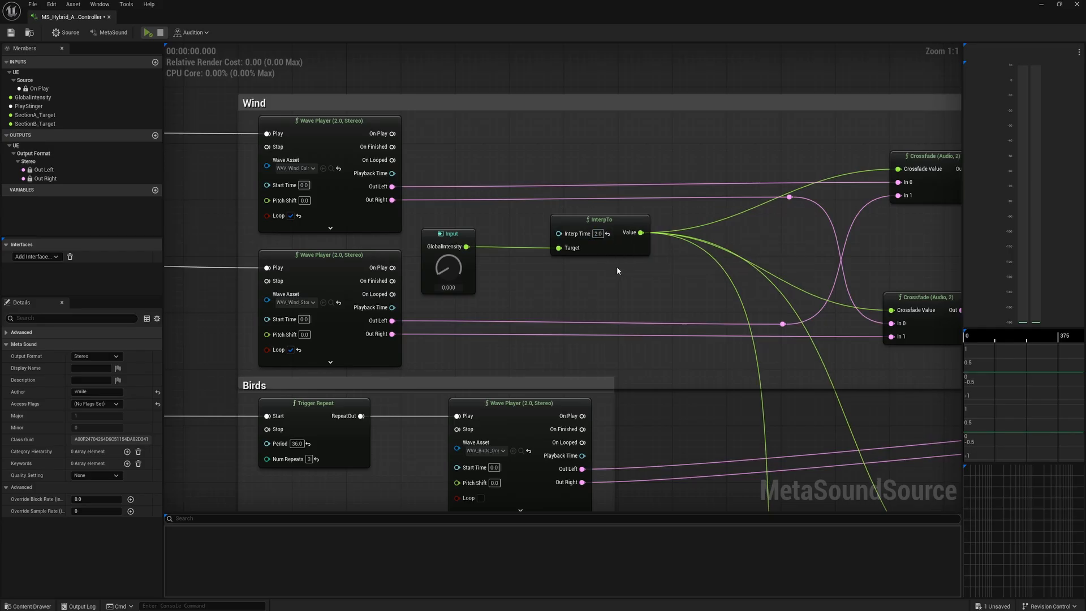
# Set the InterpTo node's Interp Time to 0.5
pyautogui.click(599, 234)
pyautogui.write('0.5')
pyautogui.press('Return')
# Open the BP_AudioController blueprint and examine the Map Range section of its event graph
pyautogui.moveTo(624, 336); pyautogui.dragTo(476, 117, button='right')
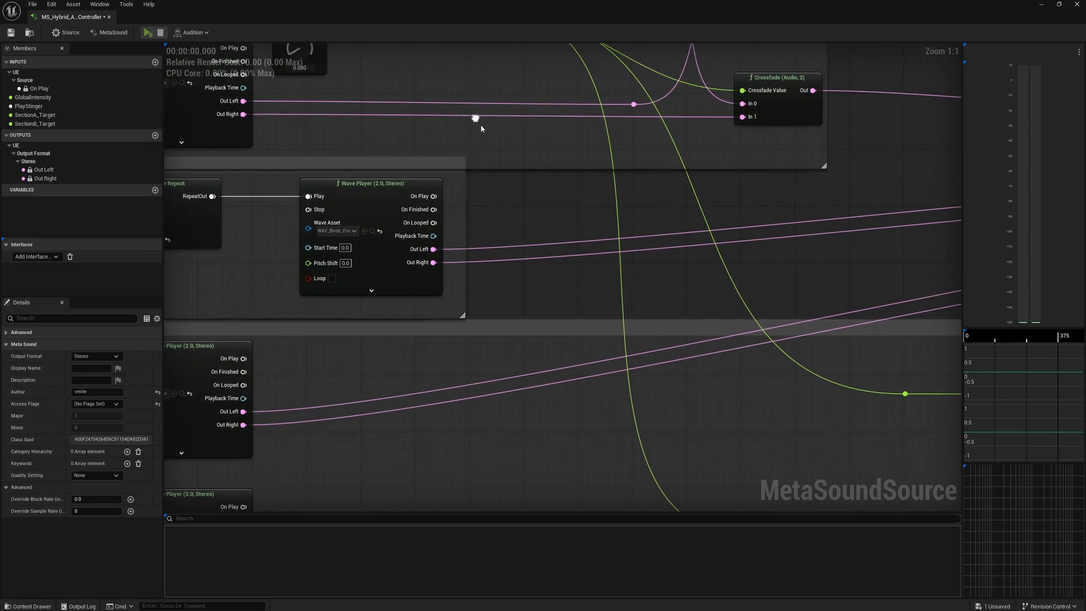
pyautogui.scroll(-1, 582, 194)
pyautogui.scroll(-2, 582, 193)
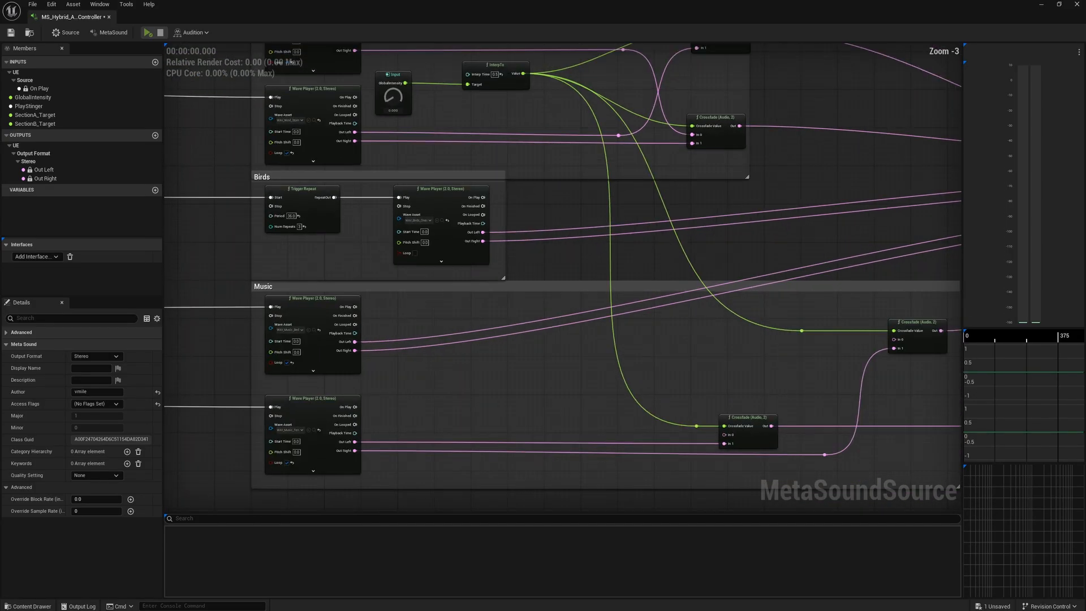
pyautogui.hotkey('ctrl', 'space')
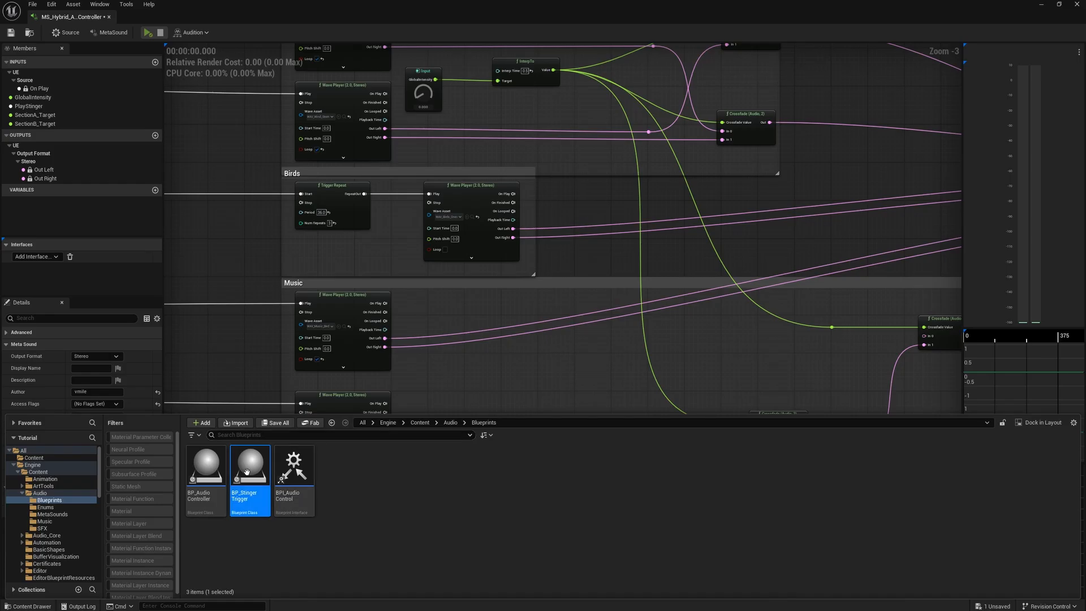
pyautogui.doubleClick(217, 470)
pyautogui.moveTo(667, 411); pyautogui.dragTo(631, 107, button='right')
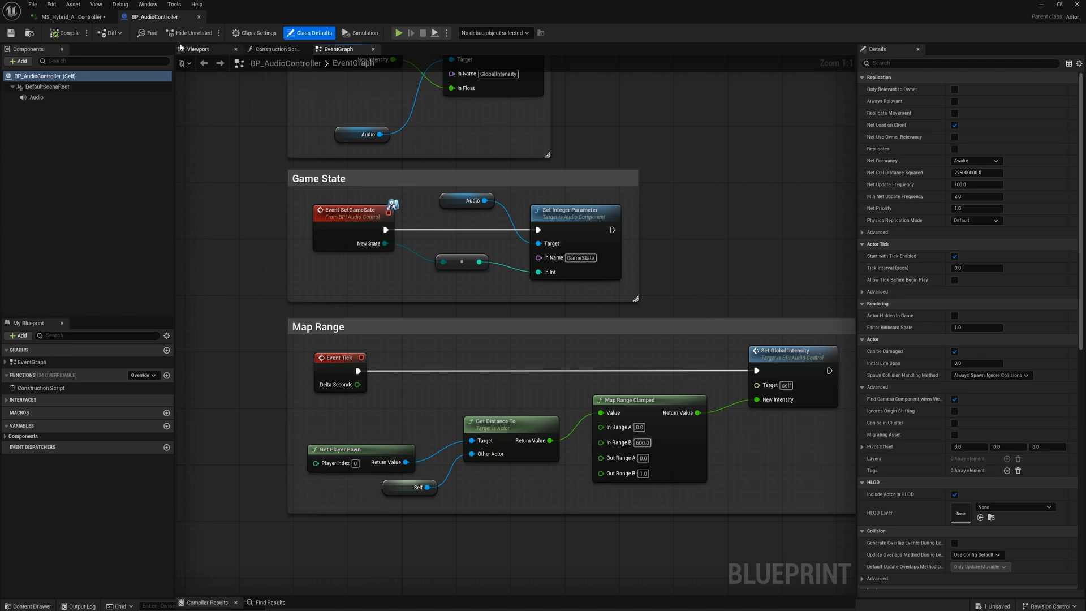
# Return to the MS_Hybrid_Audio_Controller MetaSound and examine the Stereo Mixer's gain inputs
pyautogui.click(93, 20)
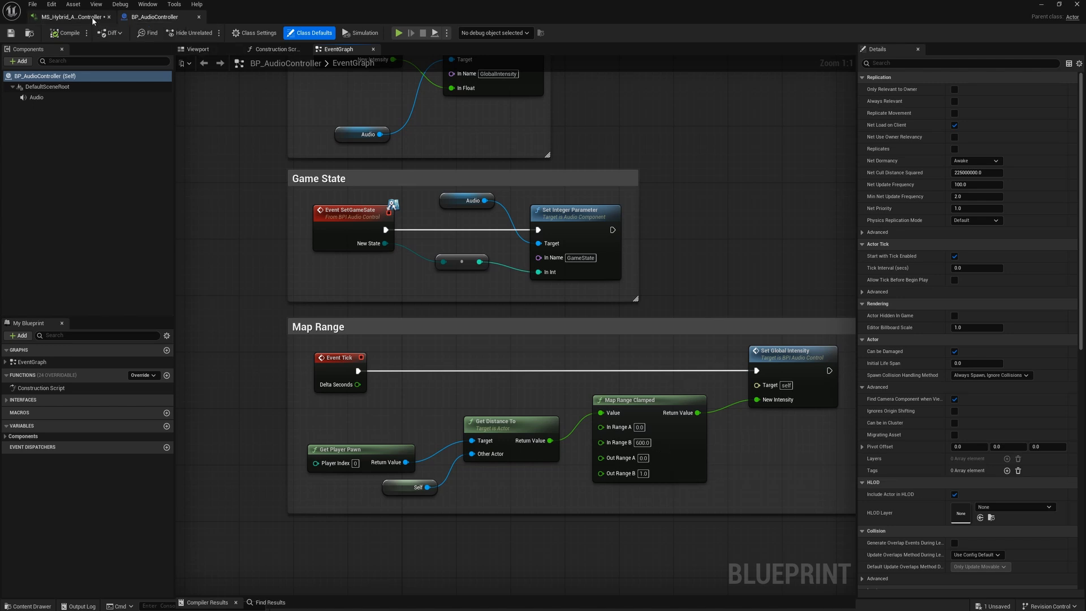
pyautogui.moveTo(870, 170); pyautogui.dragTo(552, 328, button='right')
pyautogui.scroll(3, 763, 361)
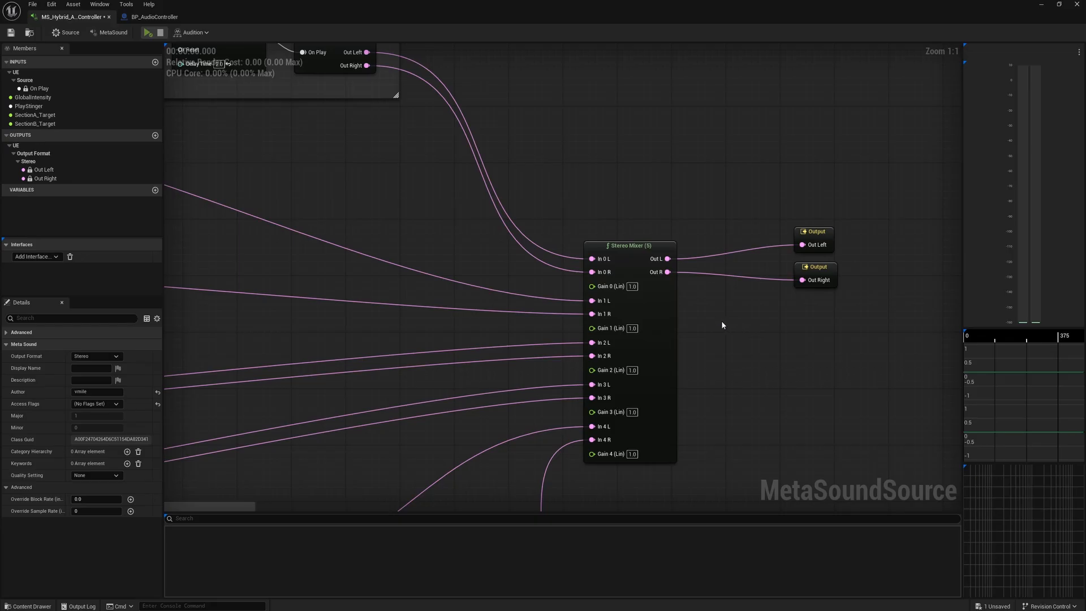
# Examine the Stereo Mixer's incoming connections and browse to the Audio/SFX folder to view its sound assets
pyautogui.scroll(-3, 482, 219)
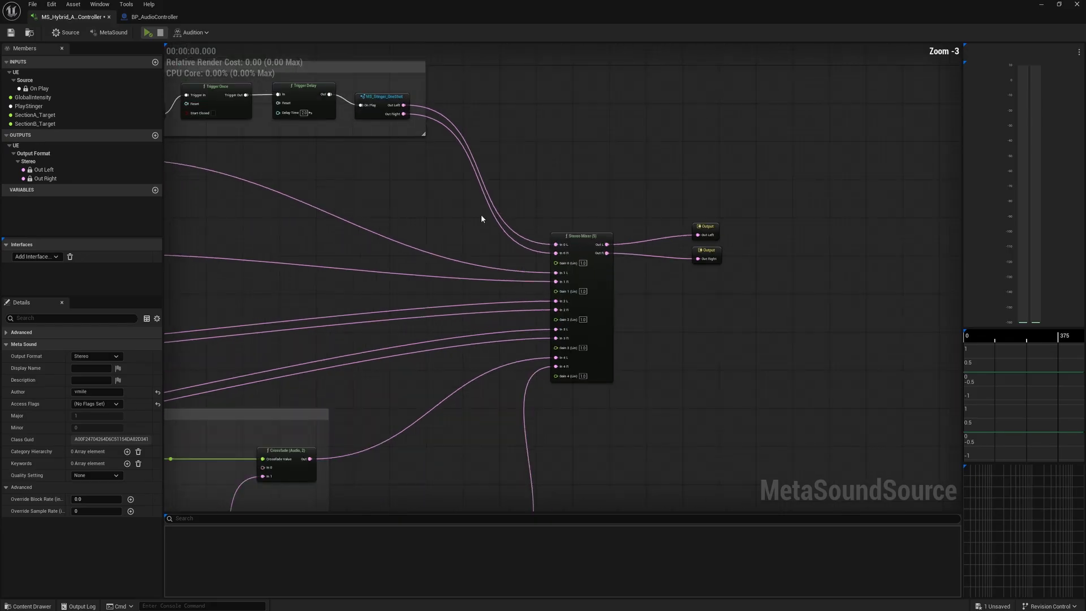
pyautogui.scroll(-1, 482, 219)
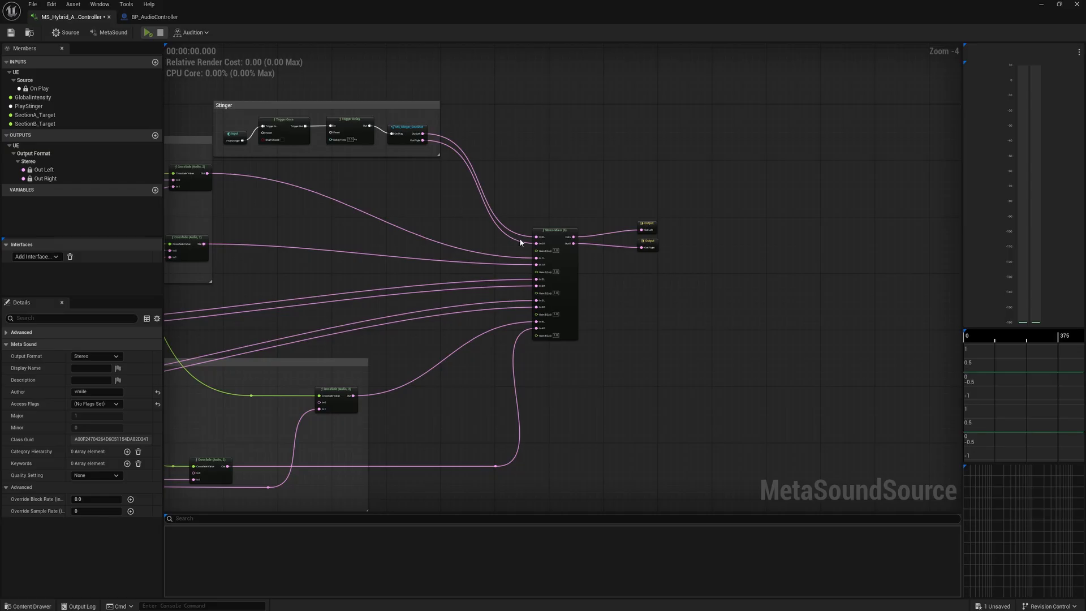
pyautogui.scroll(1, 521, 240)
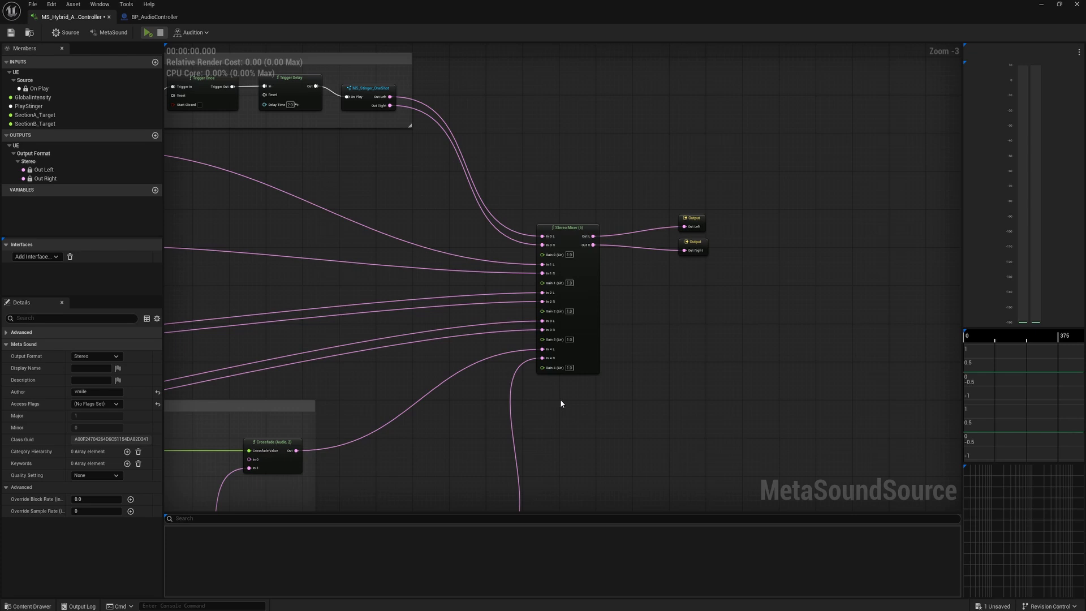
pyautogui.moveTo(568, 408); pyautogui.dragTo(611, 404, button='right')
pyautogui.scroll(2, 636, 377)
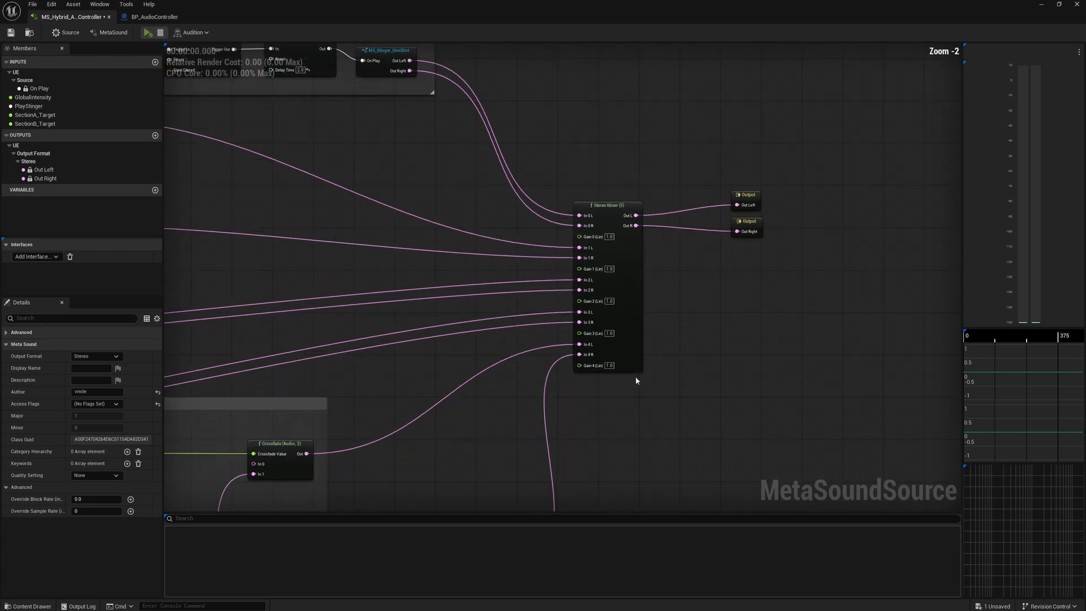
pyautogui.scroll(1, 622, 368)
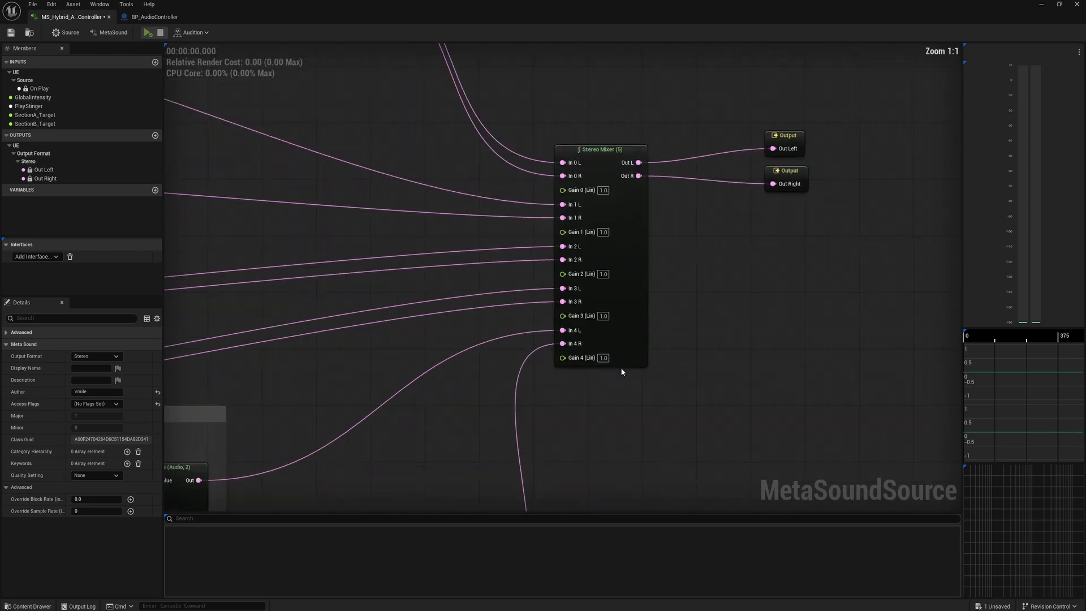
pyautogui.hotkey('ctrl', 'space')
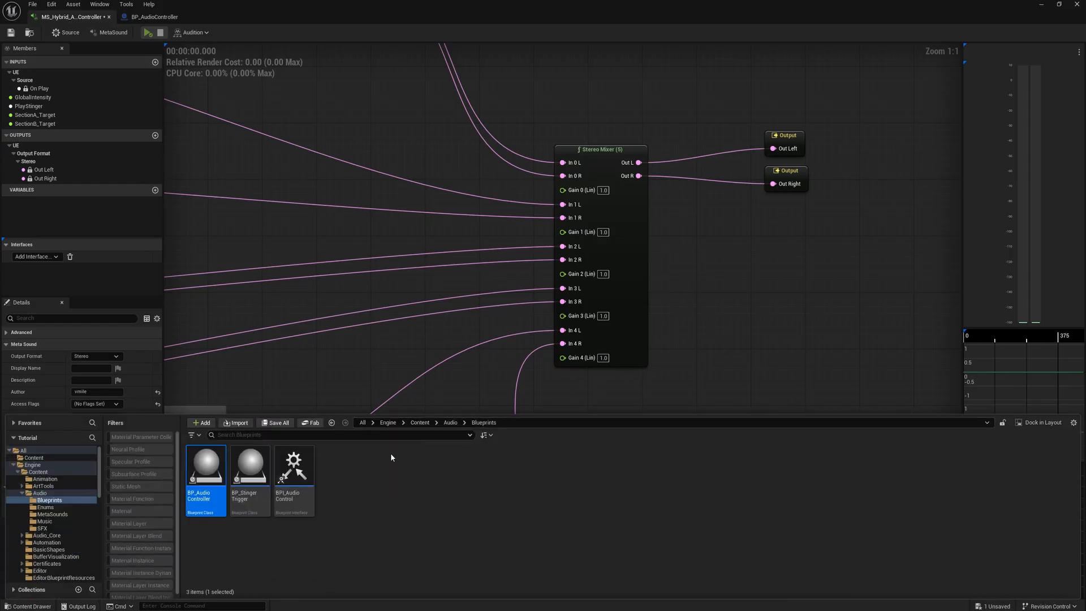
pyautogui.click(450, 423)
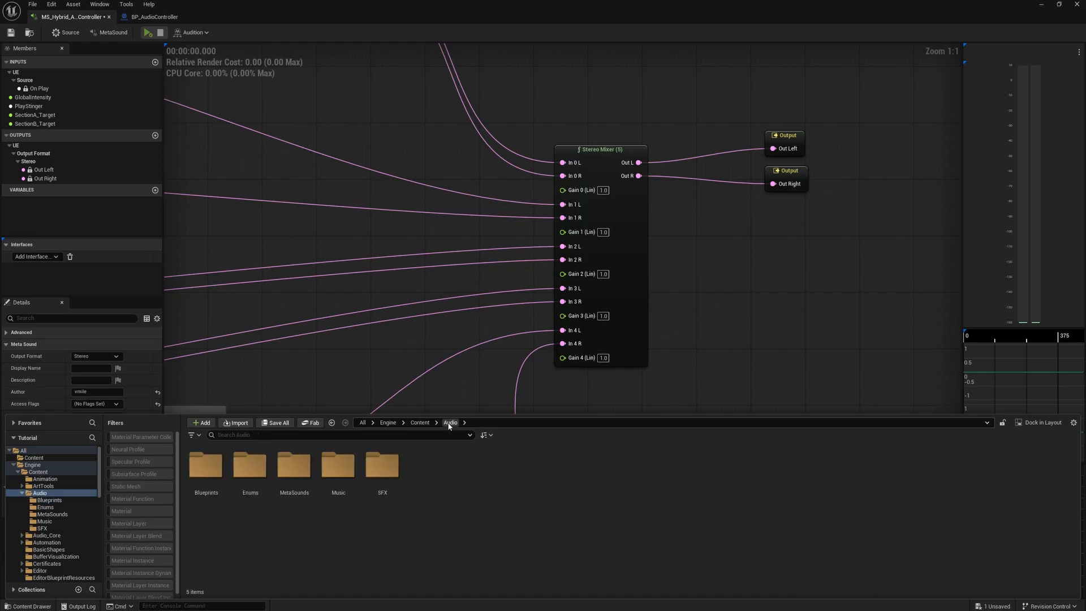
pyautogui.doubleClick(384, 468)
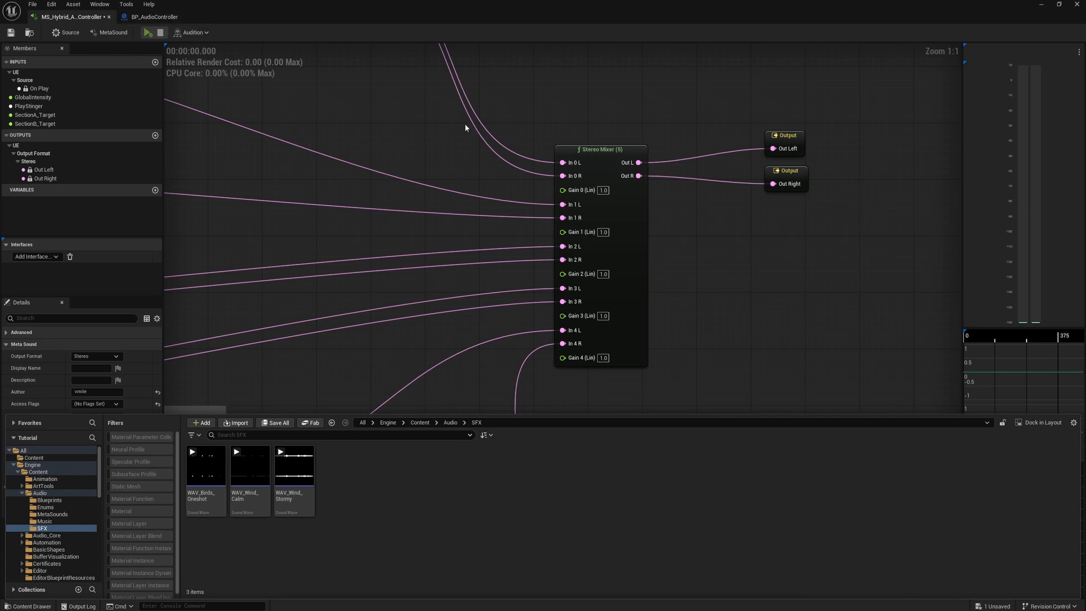
# Add a Set Timer by Event node to BP_AudioController's event graph and place it beside the Map Range section, left of Event Tick
pyautogui.click(161, 16)
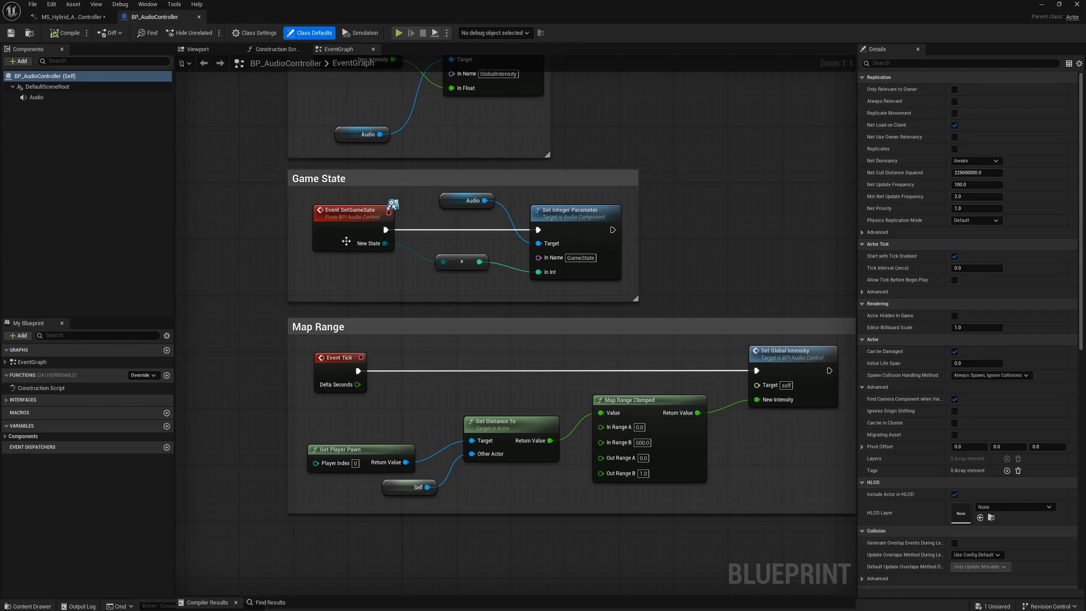
pyautogui.moveTo(749, 543); pyautogui.dragTo(685, 505, button='right')
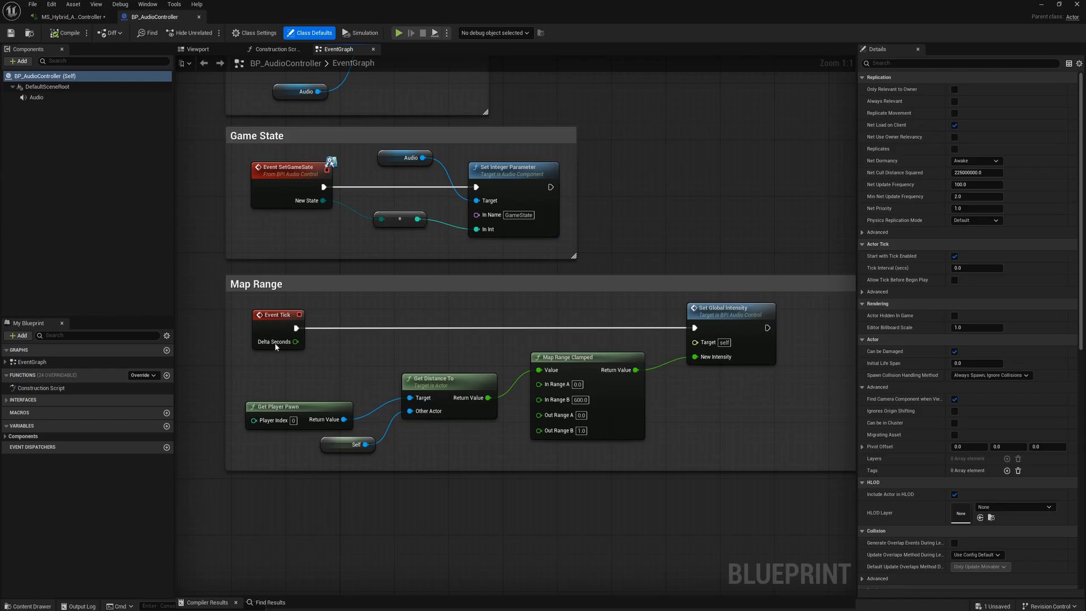
pyautogui.click(272, 320)
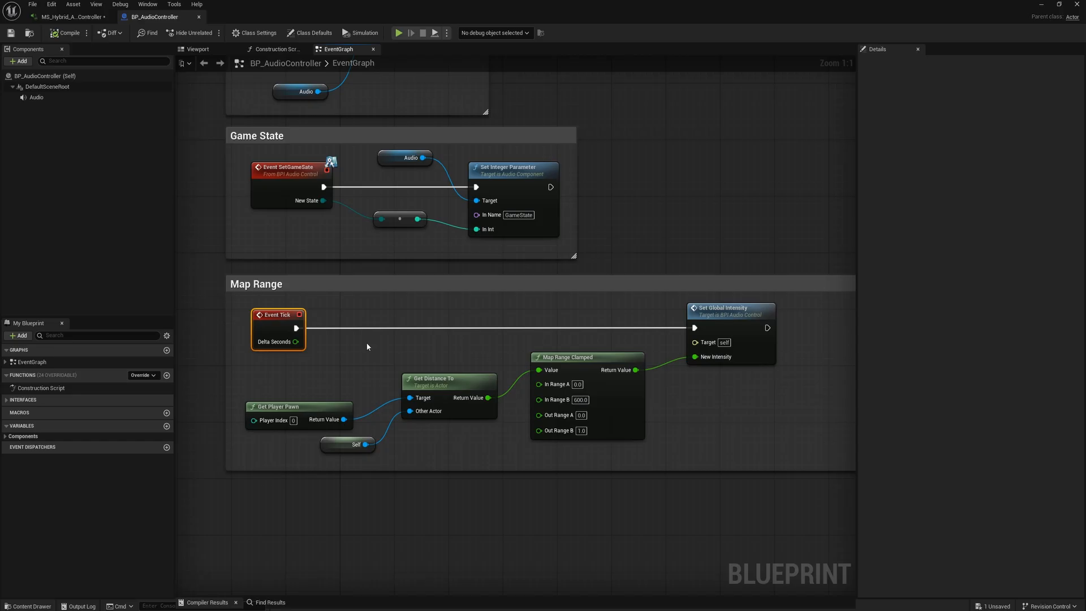
pyautogui.rightClick(367, 347)
pyautogui.write('set timer')
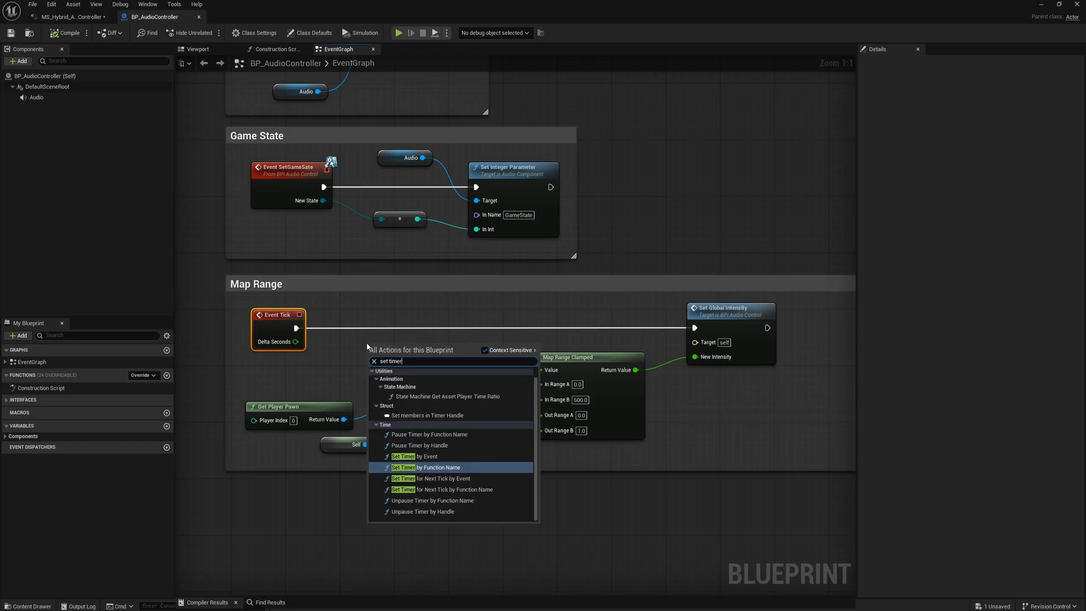
pyautogui.click(427, 456)
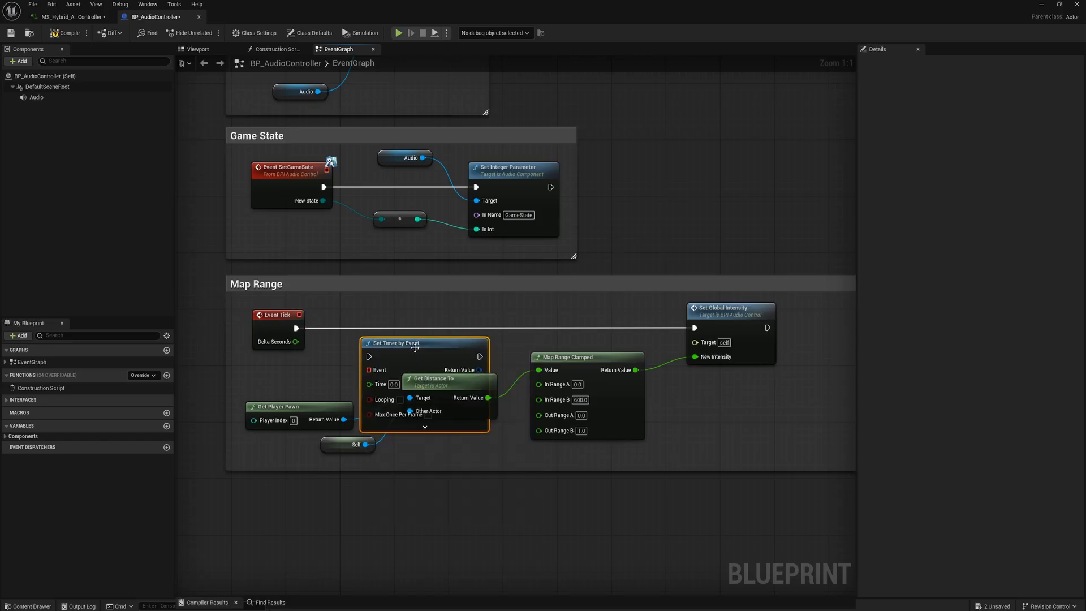
pyautogui.moveTo(373, 338); pyautogui.dragTo(177, 297)
pyautogui.moveTo(357, 373); pyautogui.dragTo(531, 382, button='right')
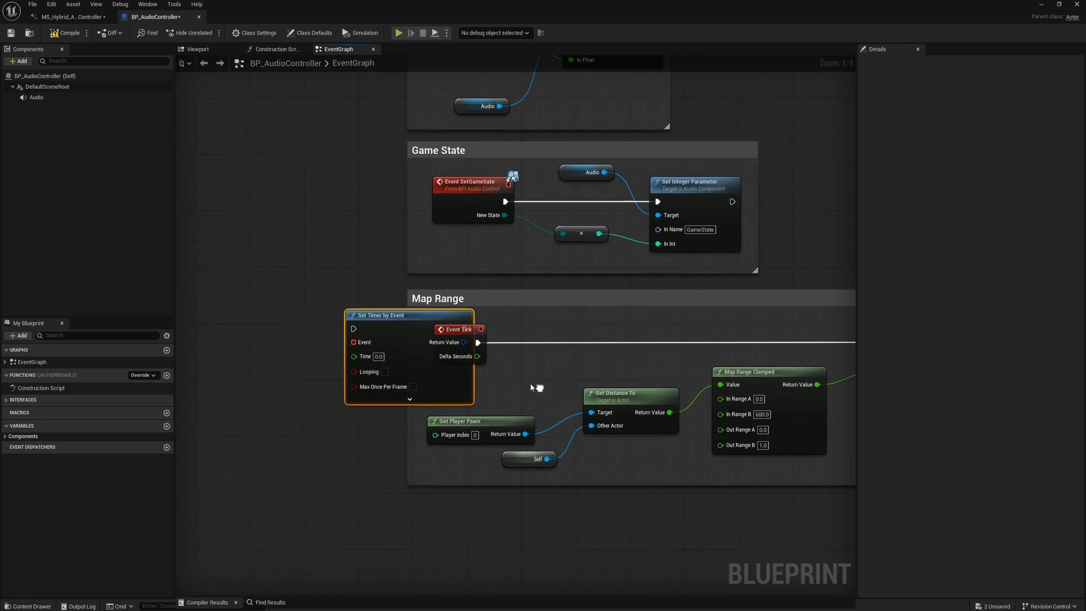
pyautogui.moveTo(413, 319); pyautogui.dragTo(331, 320)
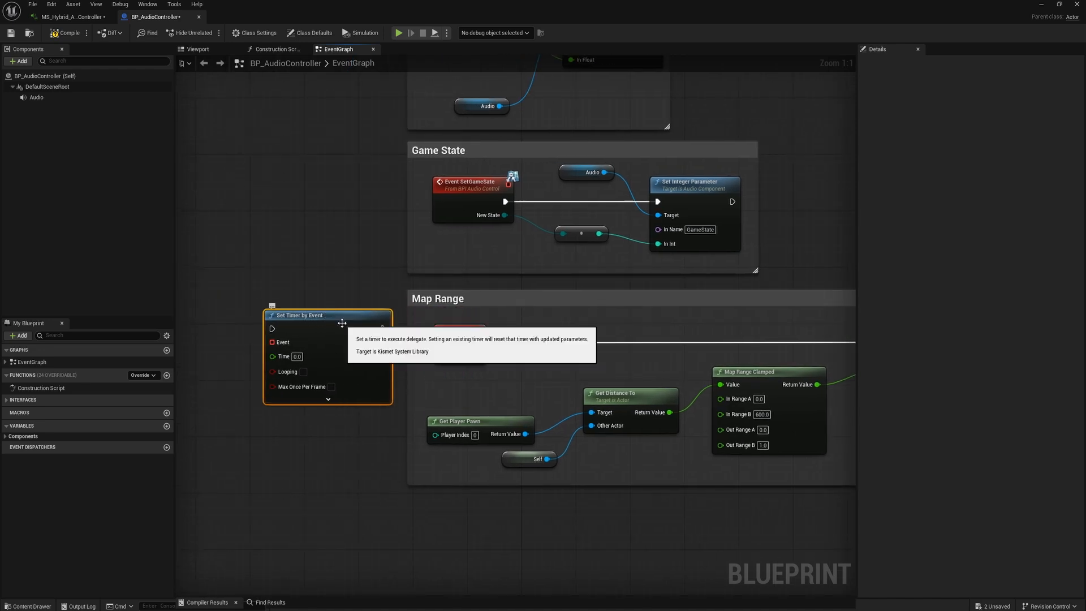
pyautogui.moveTo(666, 284); pyautogui.dragTo(649, 258, button='right')
# Open the BP_StingerTrigger blueprint from the Audio/Blueprints folder and examine its event graph up to the Play Stinger call
pyautogui.hotkey('ctrl', 'space')
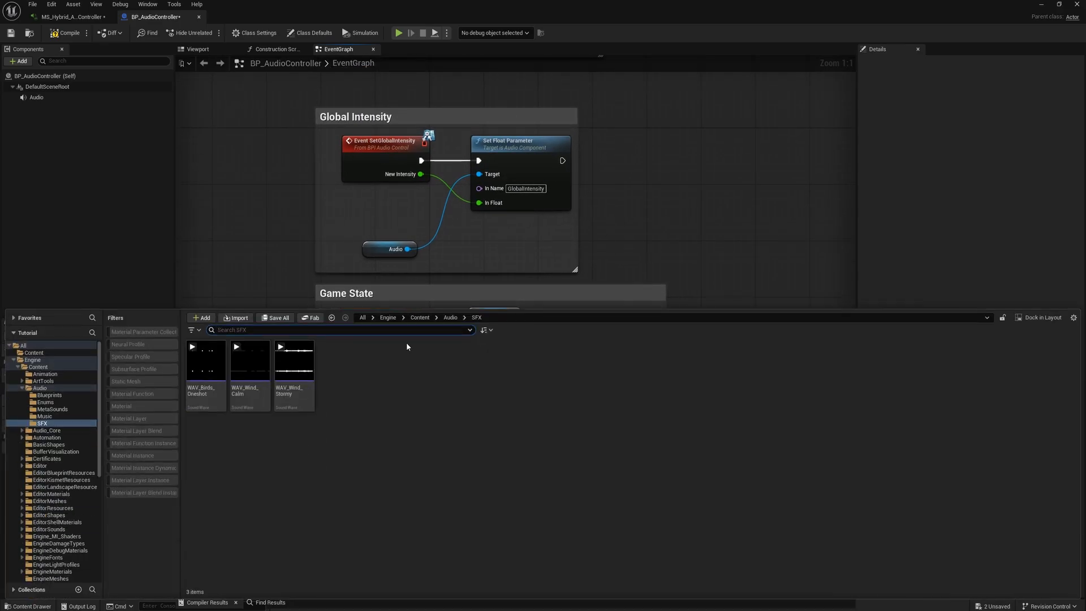
pyautogui.click(451, 317)
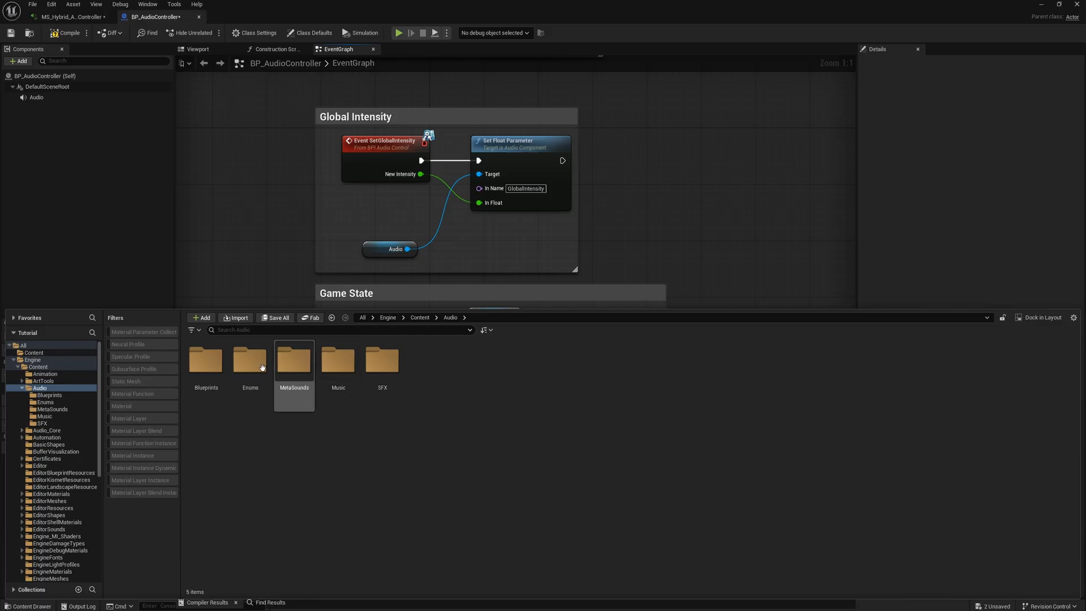
pyautogui.doubleClick(211, 362)
pyautogui.moveTo(267, 398)
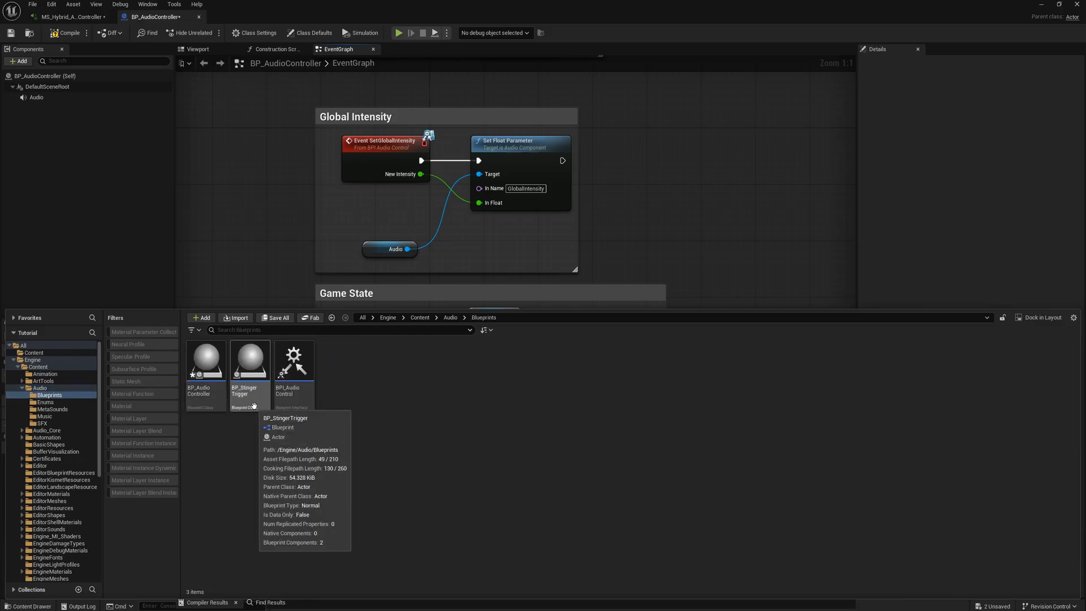
pyautogui.doubleClick(266, 398)
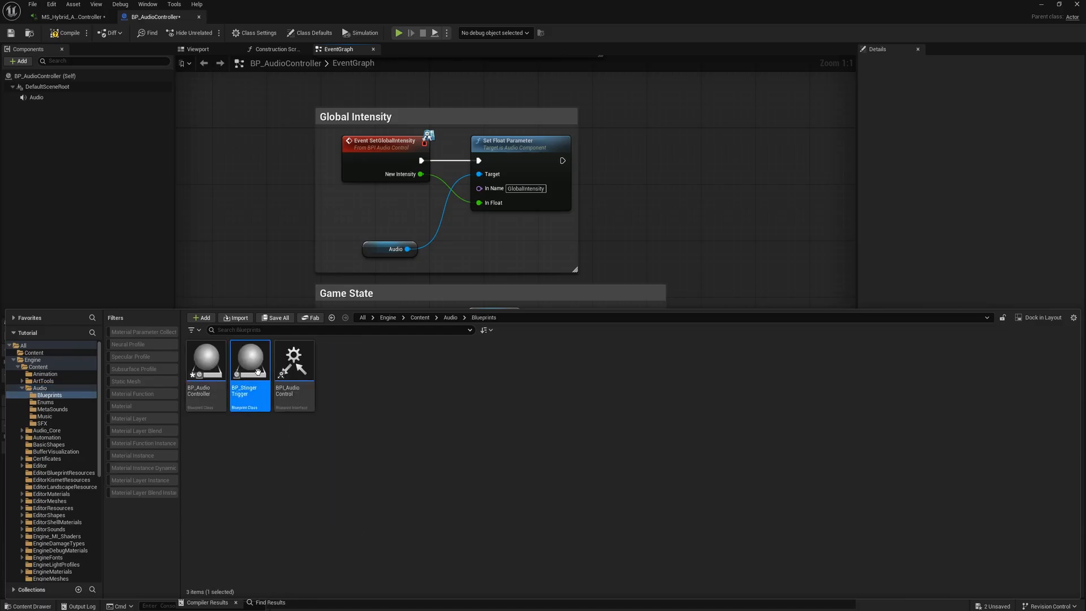
pyautogui.moveTo(655, 283); pyautogui.dragTo(565, 414, button='right')
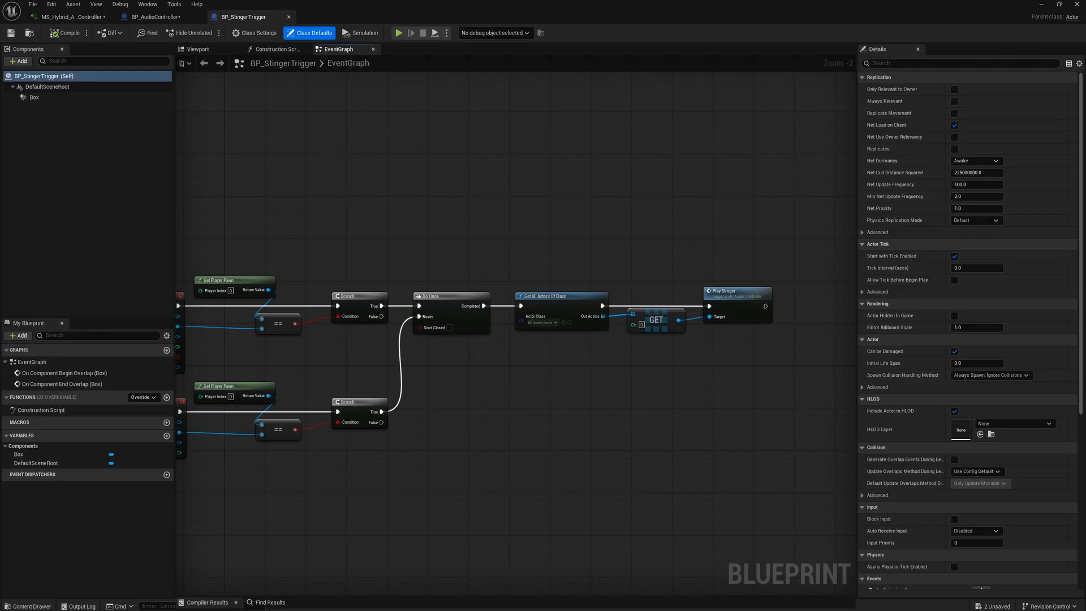
# Return to BP_AudioController and show its class settings to examine the implemented interfaces
pyautogui.click(87, 17)
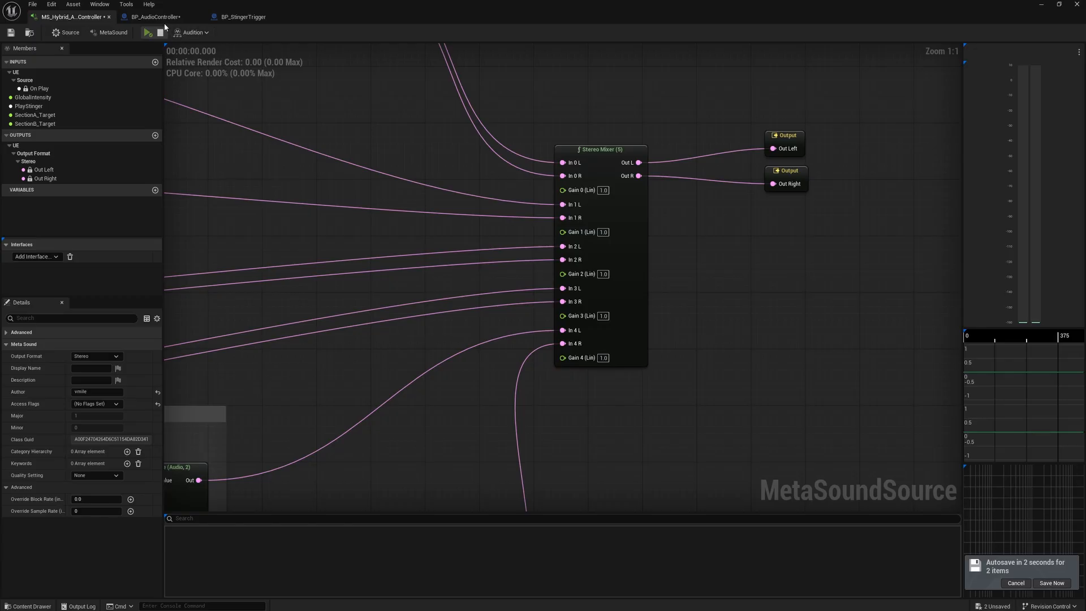
pyautogui.hotkey('ctrl', 'space')
pyautogui.click(210, 472)
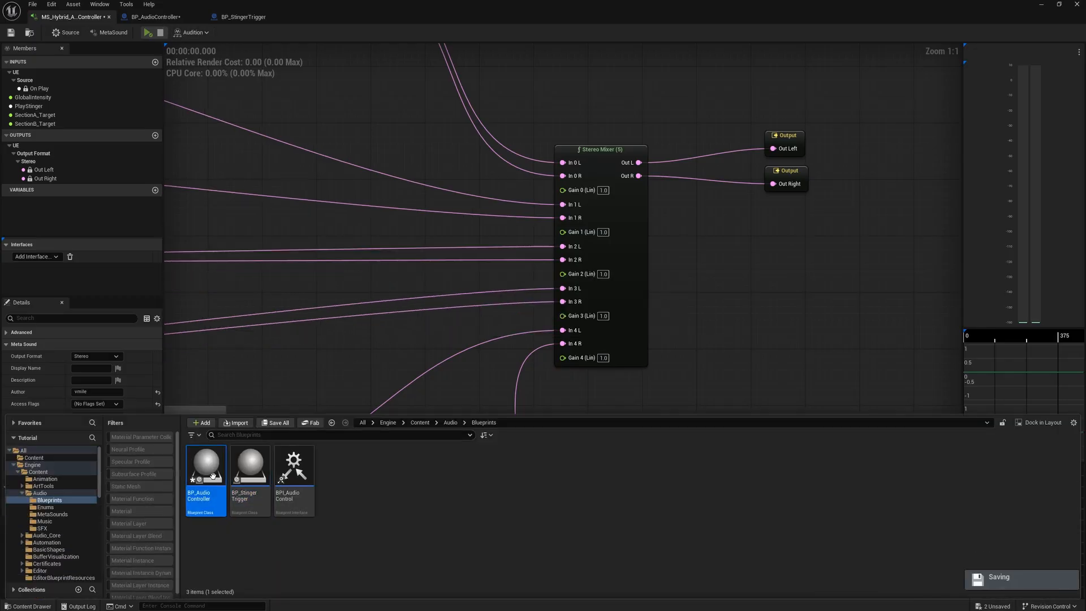
pyautogui.doubleClick(212, 475)
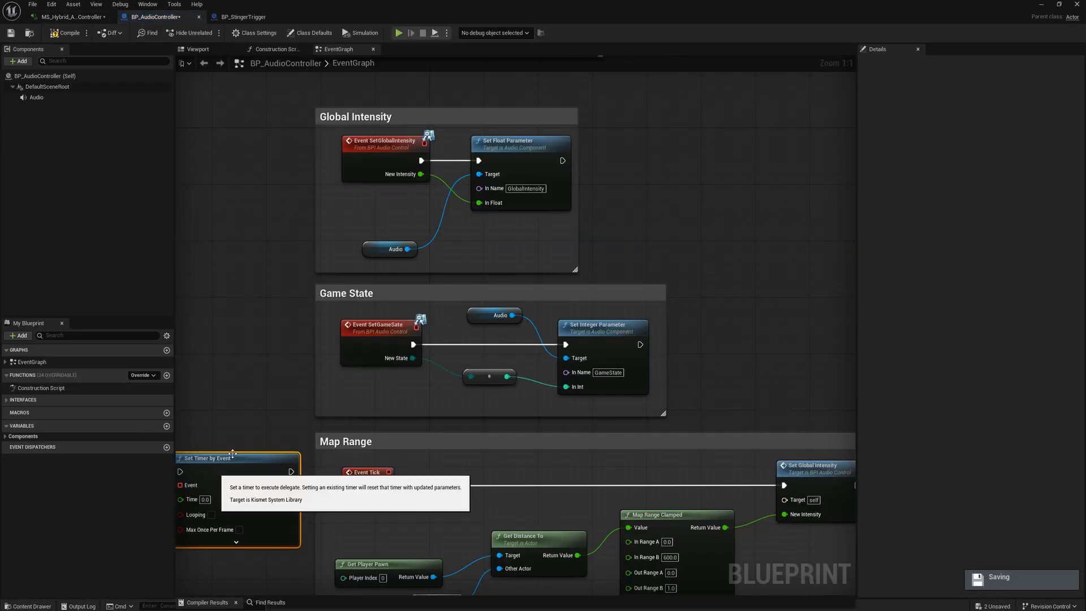
pyautogui.click(259, 32)
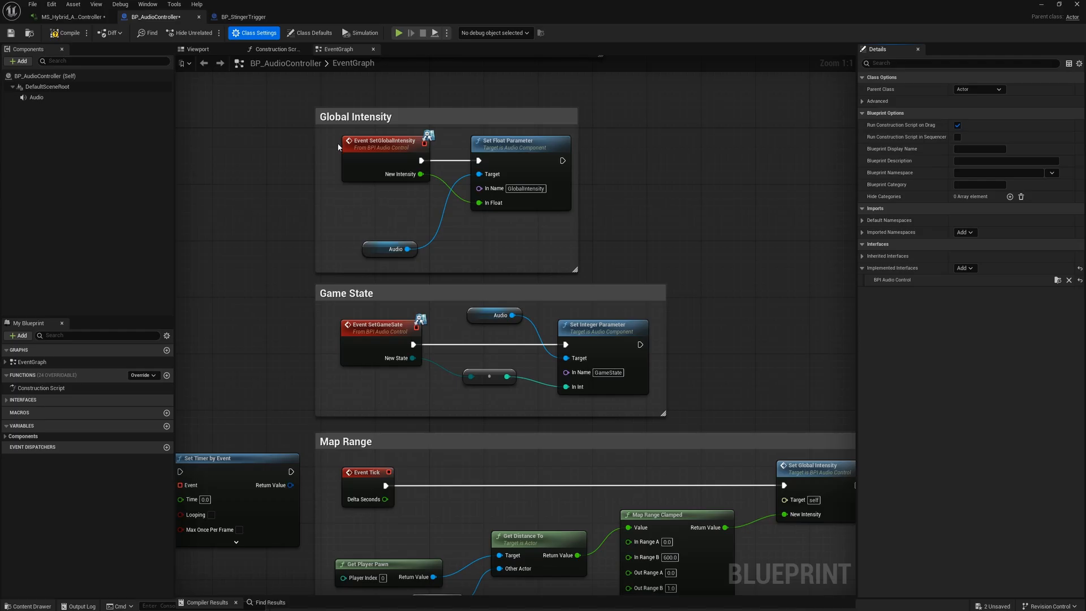
# Check the BP_StingerTrigger blueprint briefly, and save BP_AudioController
pyautogui.click(243, 19)
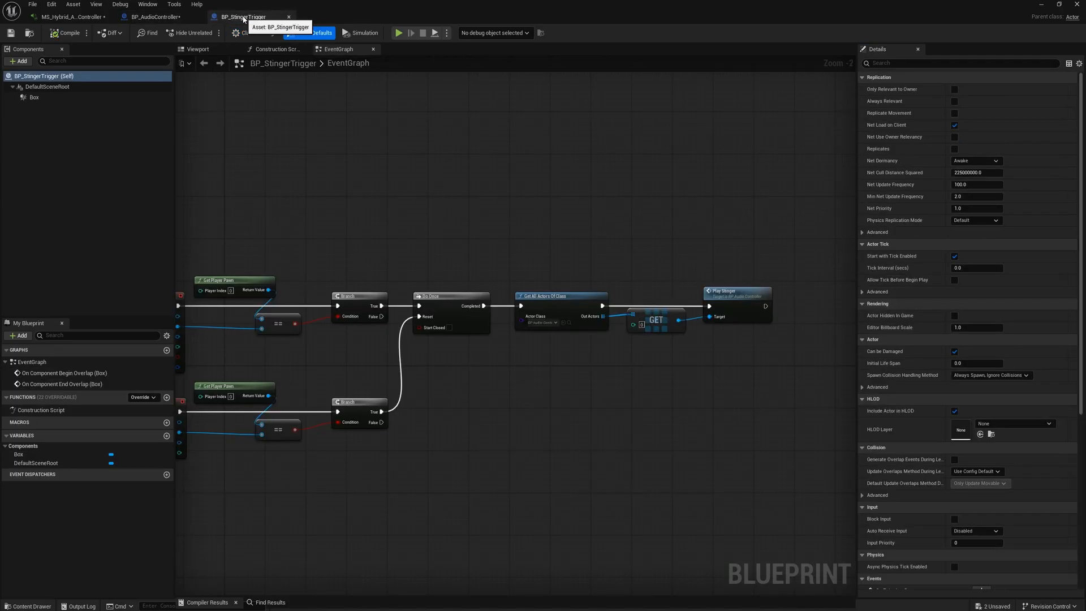
pyautogui.click(172, 18)
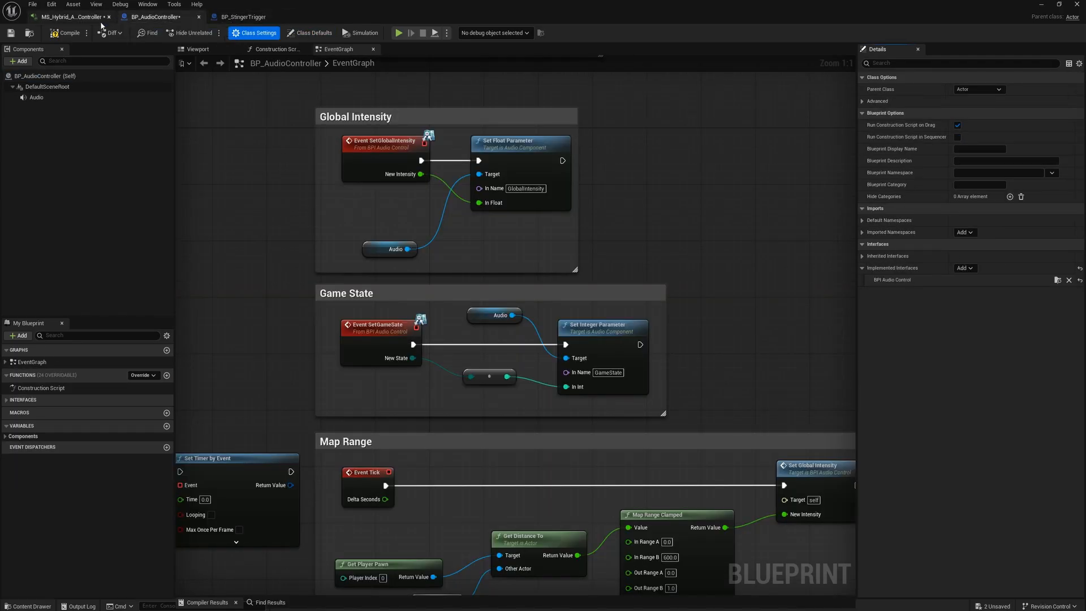
pyautogui.click(11, 32)
# Open the BPI_AudioControl interface from the Audio/Blueprints folder to view its functions
pyautogui.click(66, 17)
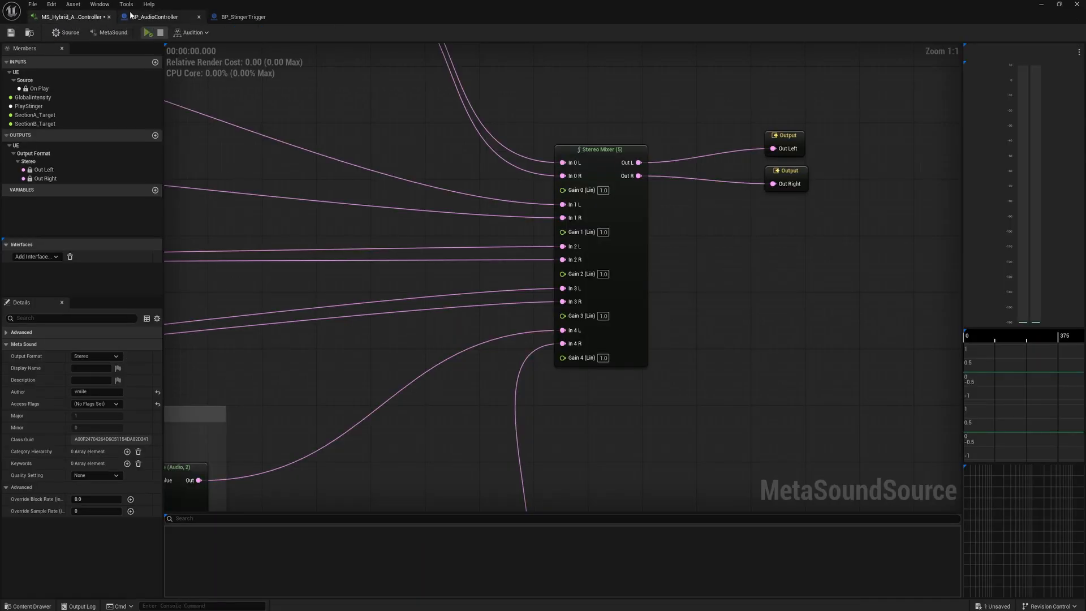
pyautogui.click(153, 17)
pyautogui.hotkey('ctrl', 'space')
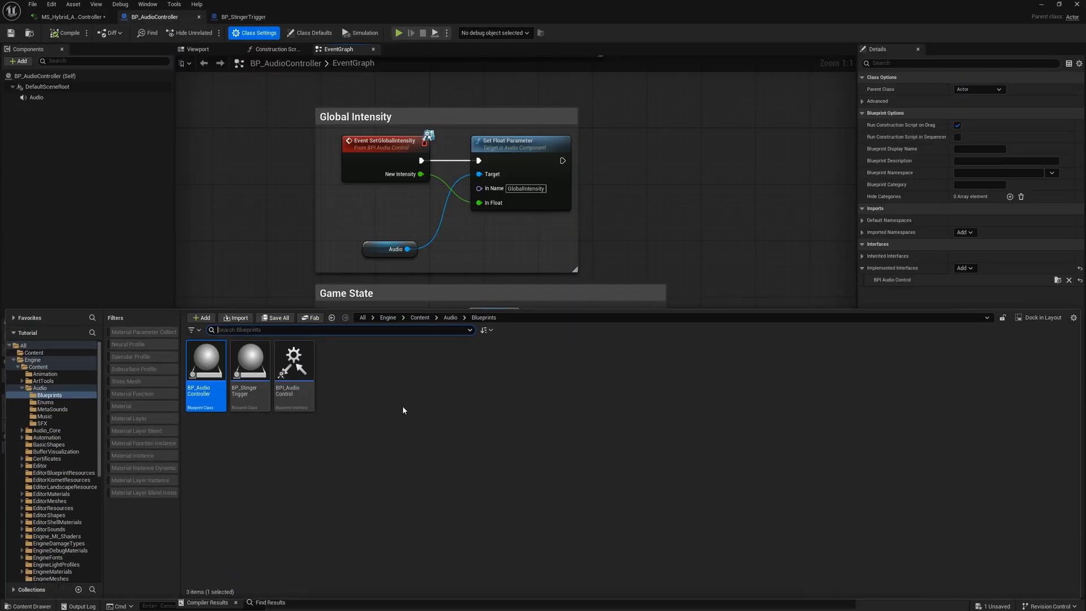
pyautogui.doubleClick(295, 364)
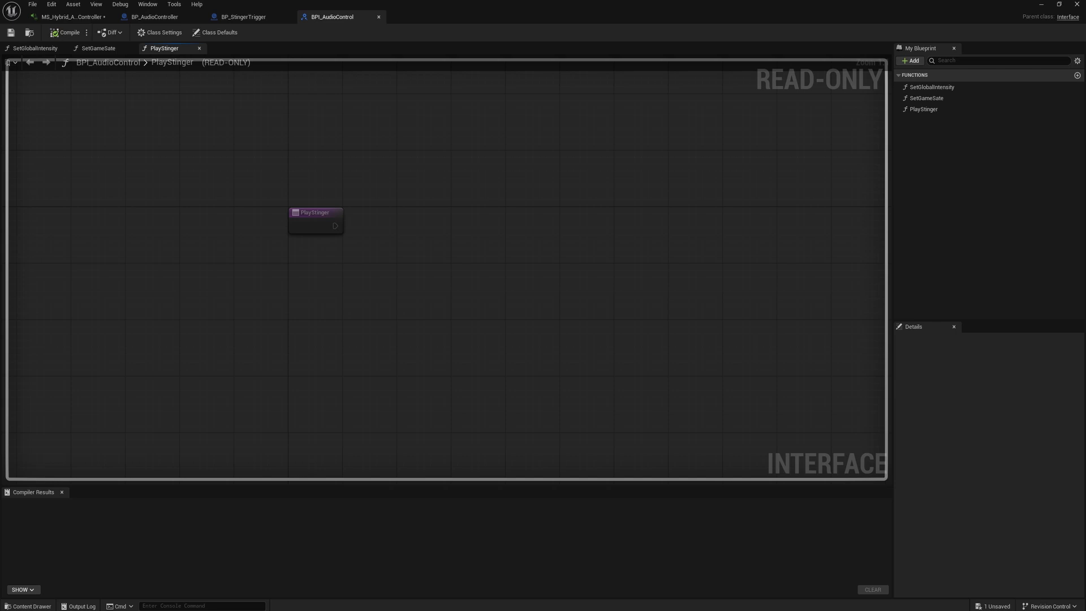
# Return to the MS_Hybrid_Audio_Controller MetaSound and enable Loop on the Wave Player in the Birds section
pyautogui.click(99, 16)
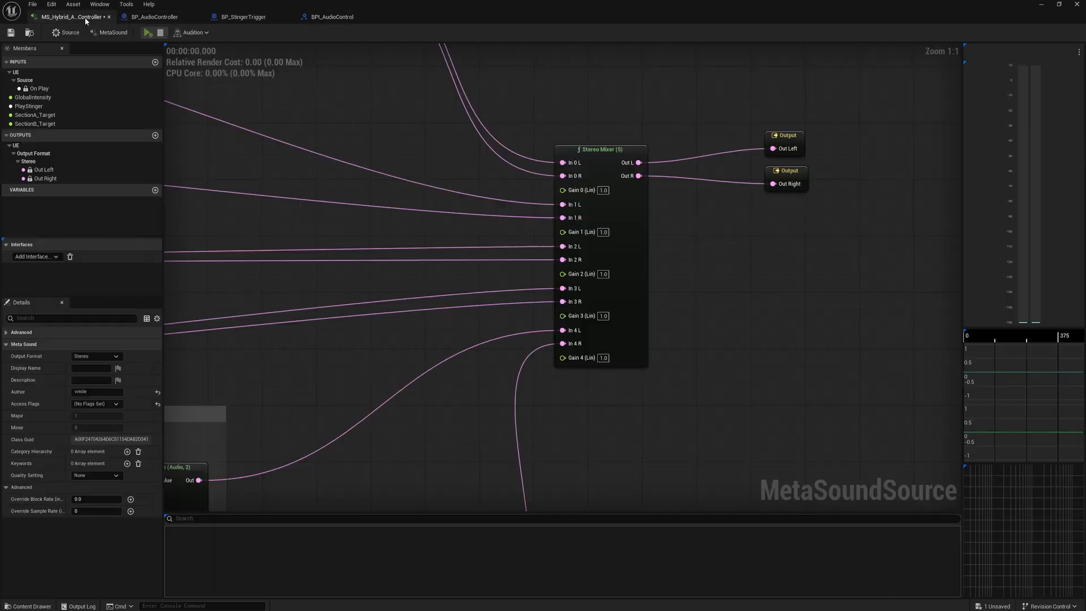
pyautogui.moveTo(314, 184); pyautogui.dragTo(832, 220, button='right')
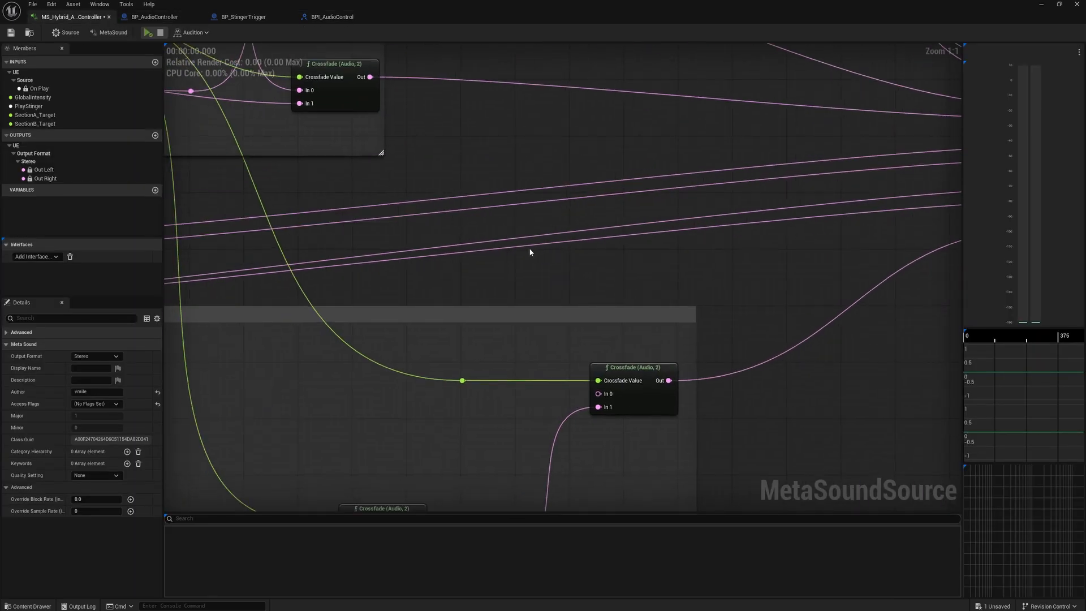
pyautogui.scroll(-3, 531, 251)
pyautogui.moveTo(462, 233); pyautogui.dragTo(834, 252, button='right')
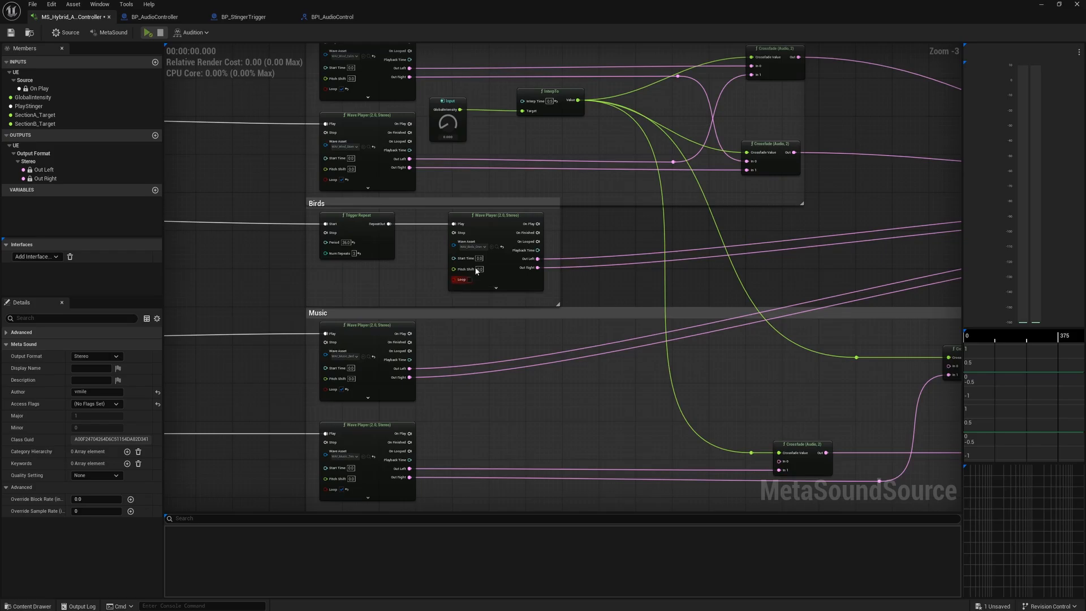
pyautogui.scroll(2, 490, 286)
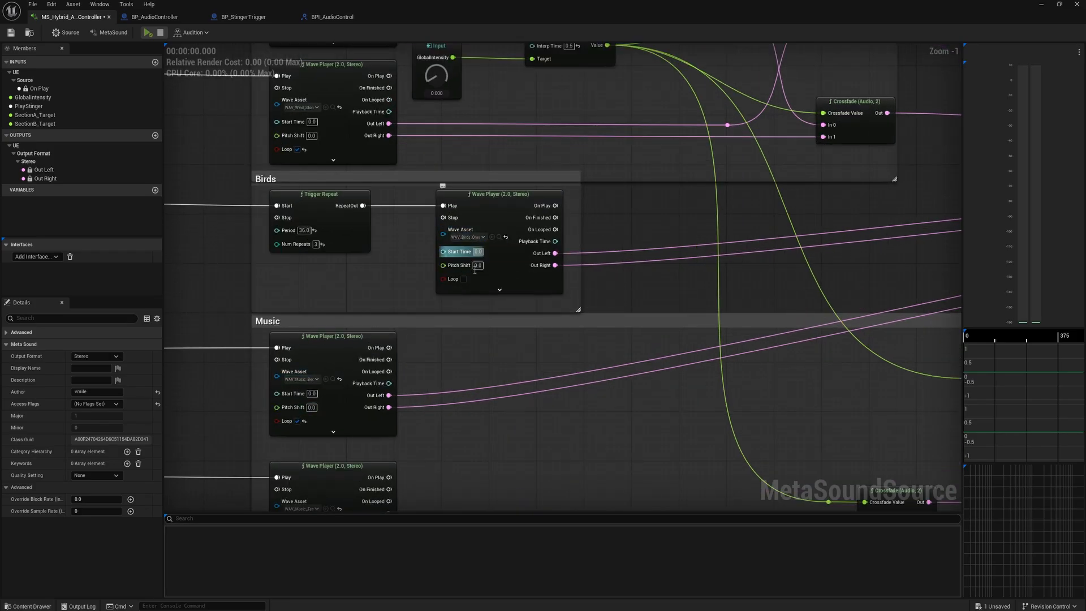
pyautogui.scroll(-2, 487, 293)
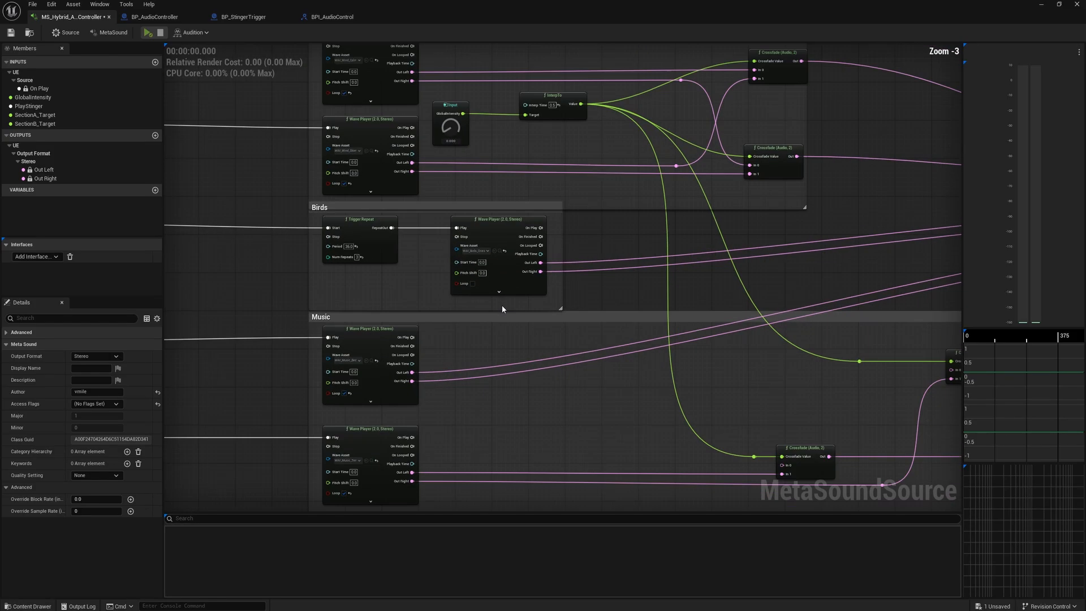
pyautogui.click(473, 283)
pyautogui.scroll(-1, 617, 290)
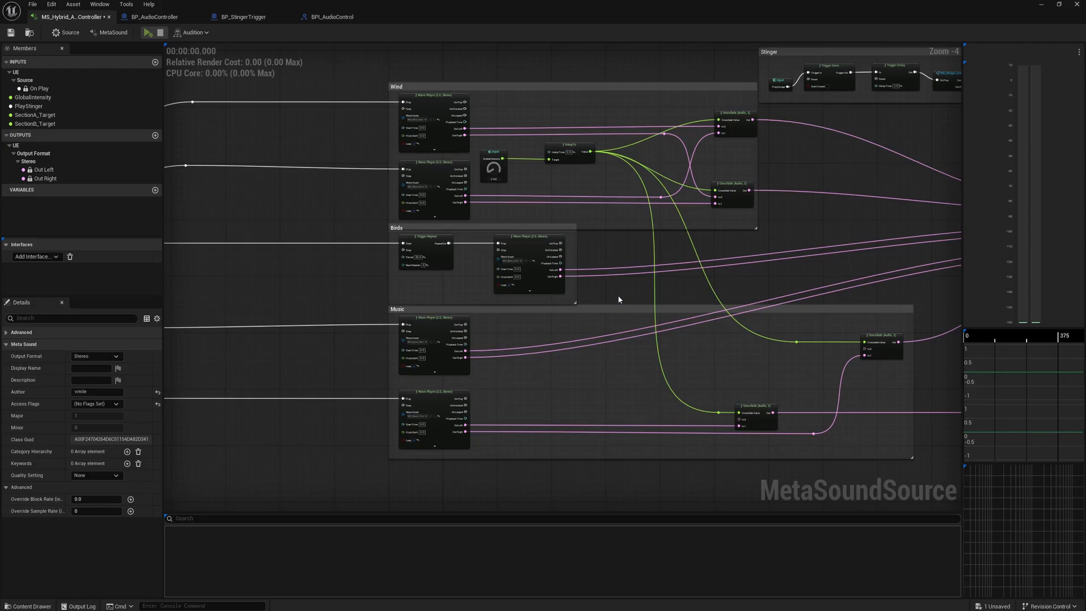
# Look over the Birds and Music sections, check the BP_StingerTrigger event graph, and return to the MS_Hybrid_Audio_Controller MetaSound
pyautogui.scroll(1, 617, 298)
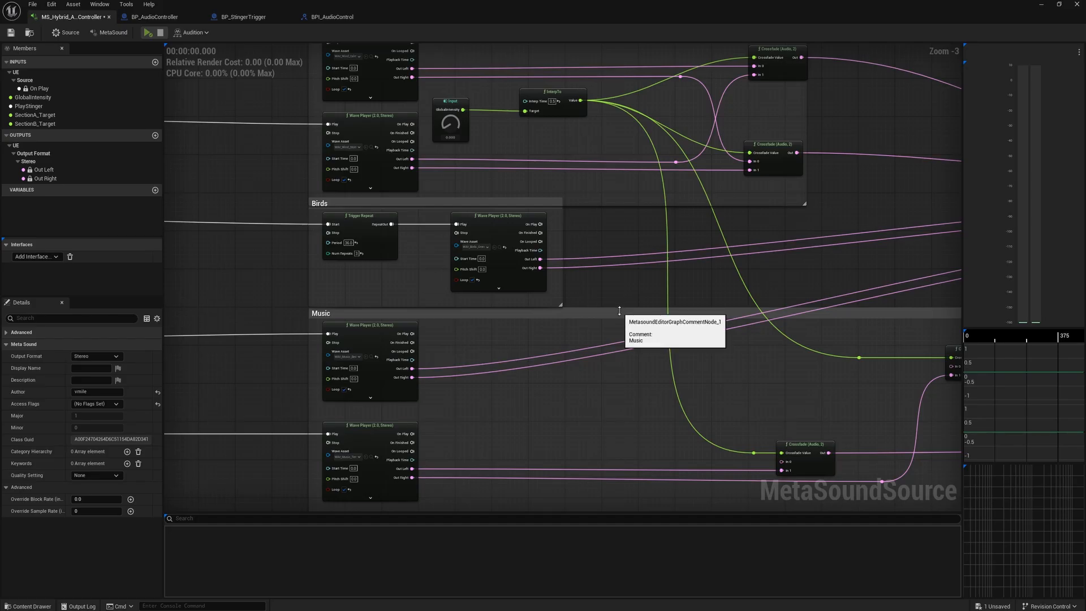
pyautogui.moveTo(618, 310)
pyautogui.mouseDown(button='right')
pyautogui.moveTo(588, 293)
pyautogui.moveTo(613, 320)
pyautogui.mouseUp(button='right')
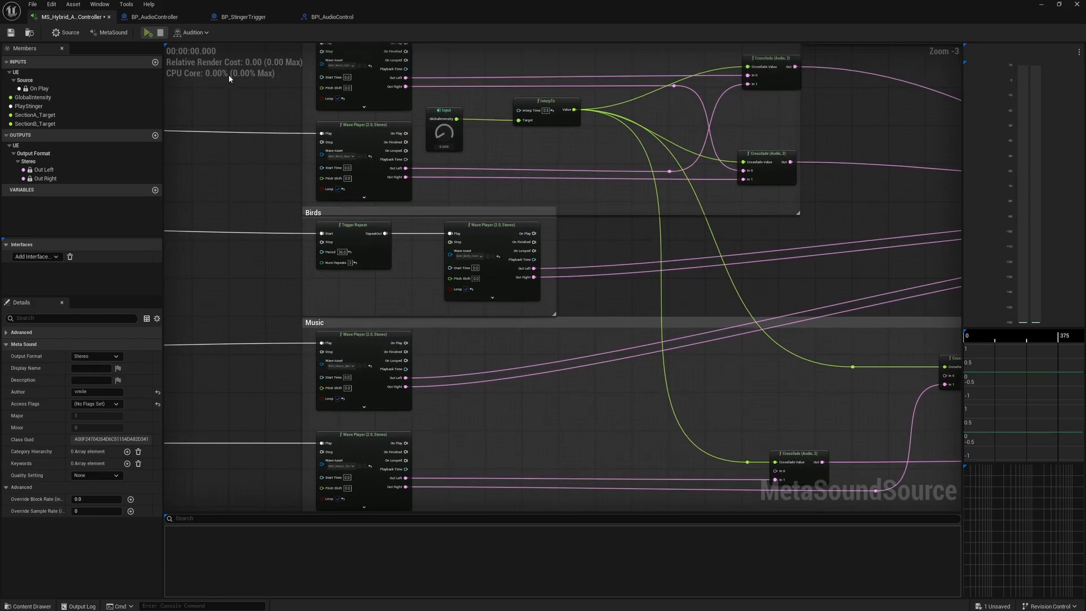
pyautogui.click(266, 17)
pyautogui.moveTo(446, 351); pyautogui.dragTo(530, 376, button='right')
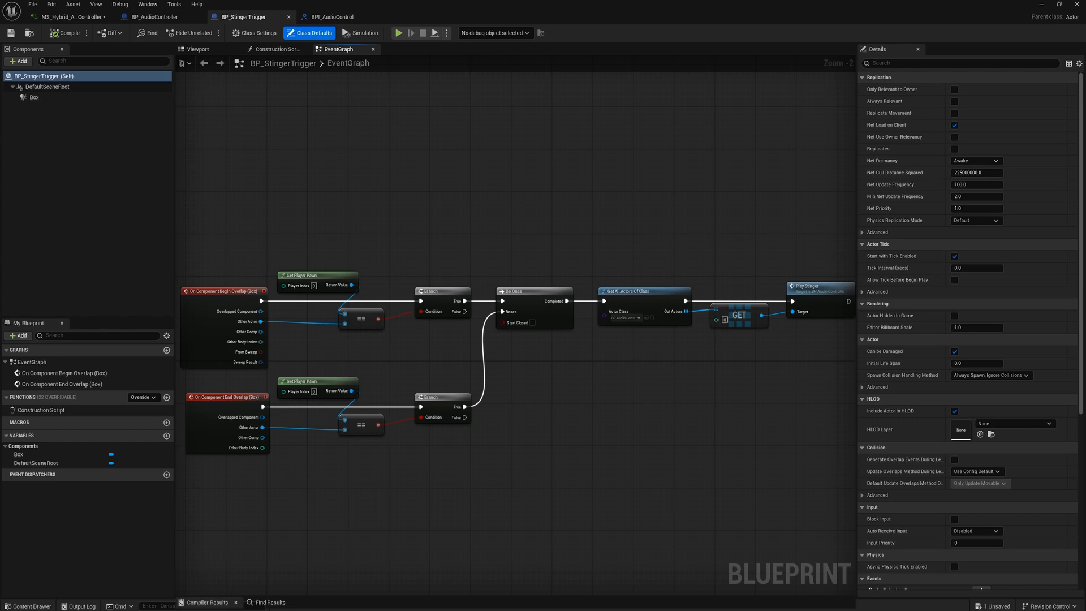
pyautogui.click(71, 16)
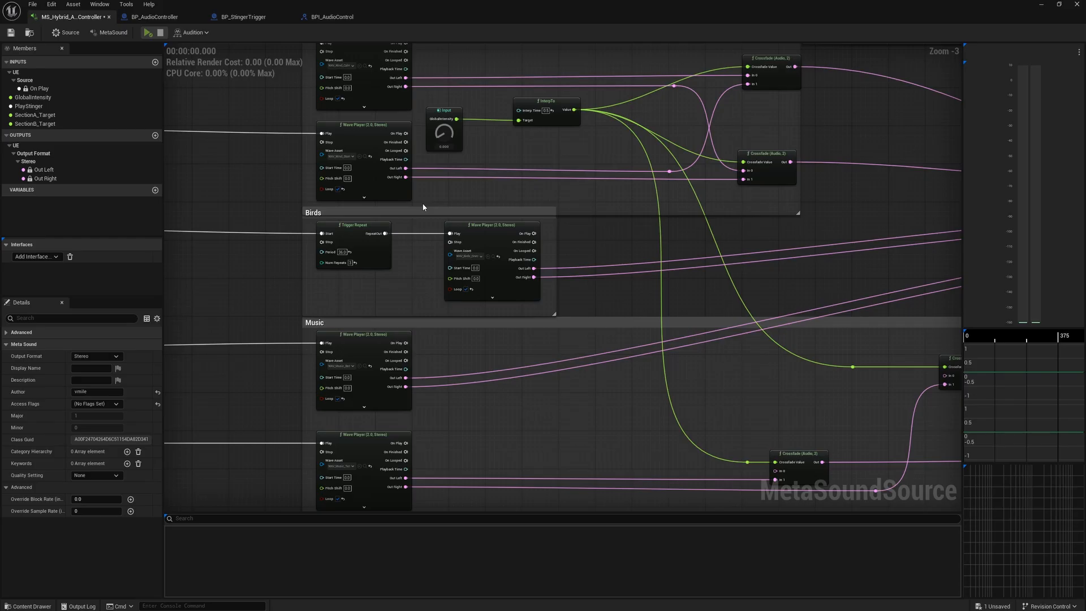
# Select the GlobalIntensity input in the Wind section to examine its knob and settings
pyautogui.scroll(-2, 423, 206)
pyautogui.moveTo(424, 208); pyautogui.dragTo(591, 289, button='right')
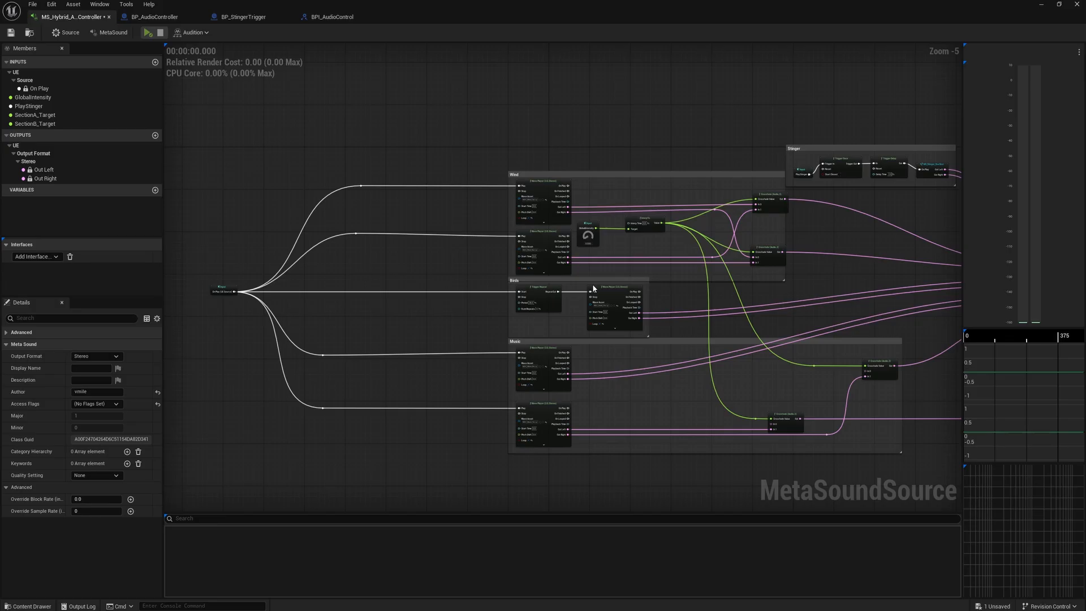
pyautogui.scroll(2, 592, 284)
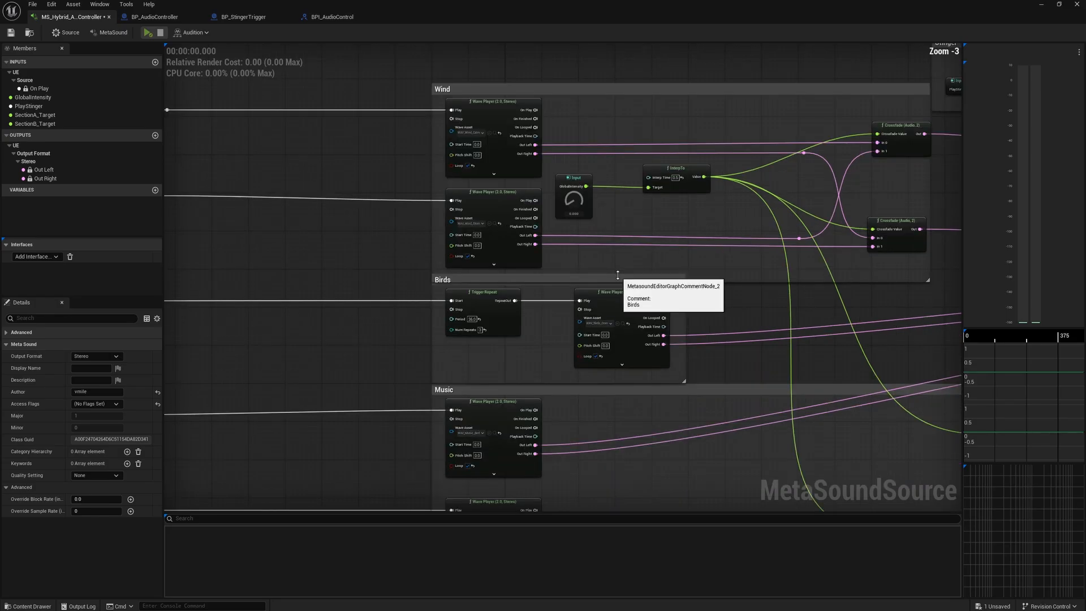
pyautogui.scroll(3, 622, 272)
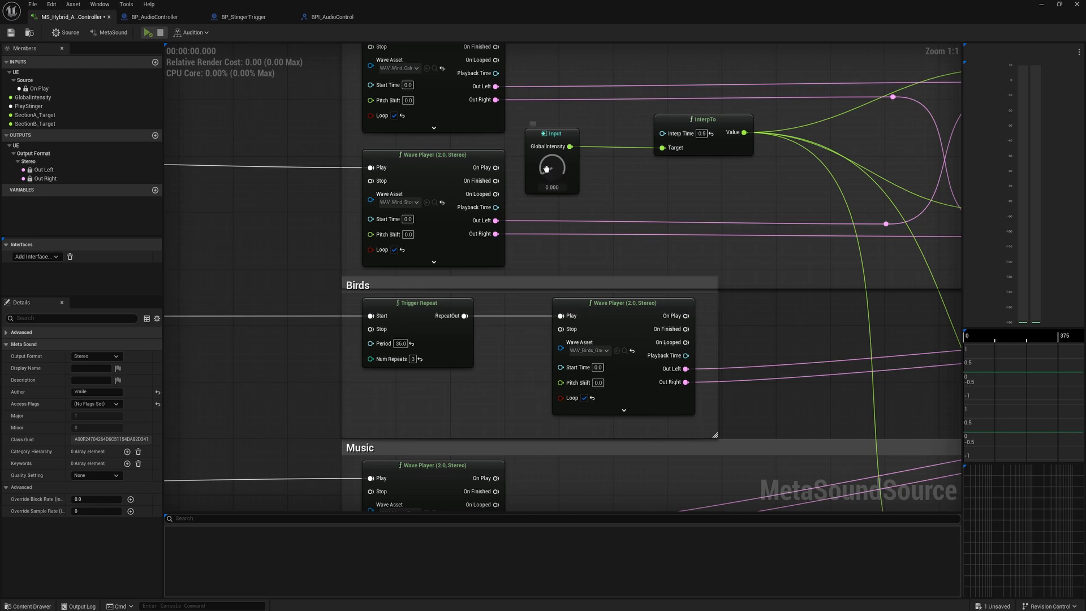
pyautogui.moveTo(550, 172); pyautogui.dragTo(530, 211)
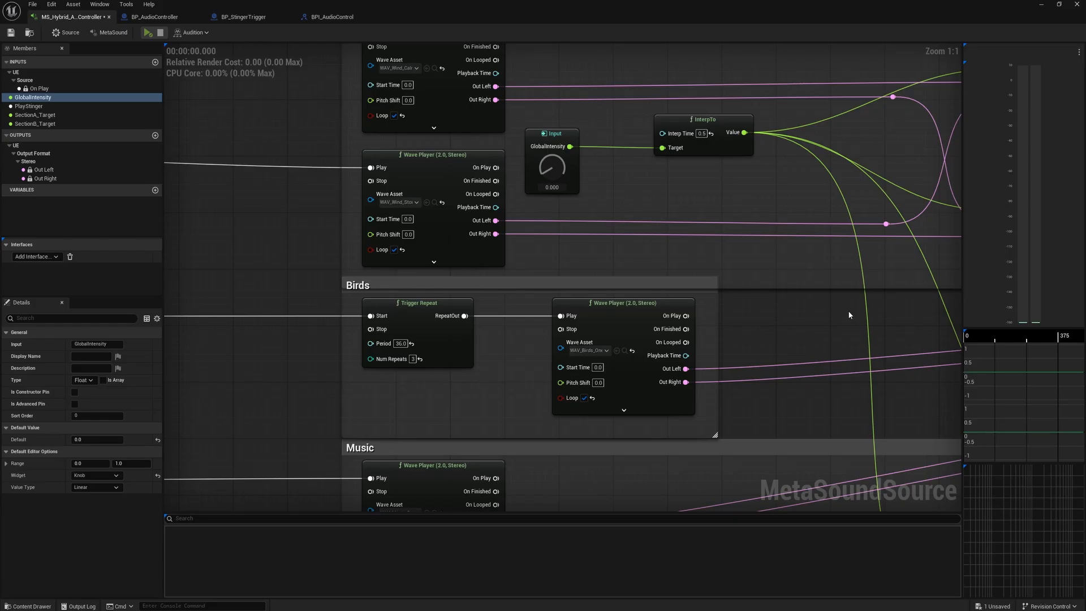
# Examine the crossfades and the Stereo Mixer, and search the MetaSound node classes for gain
pyautogui.moveTo(849, 316); pyautogui.dragTo(678, 304, button='right')
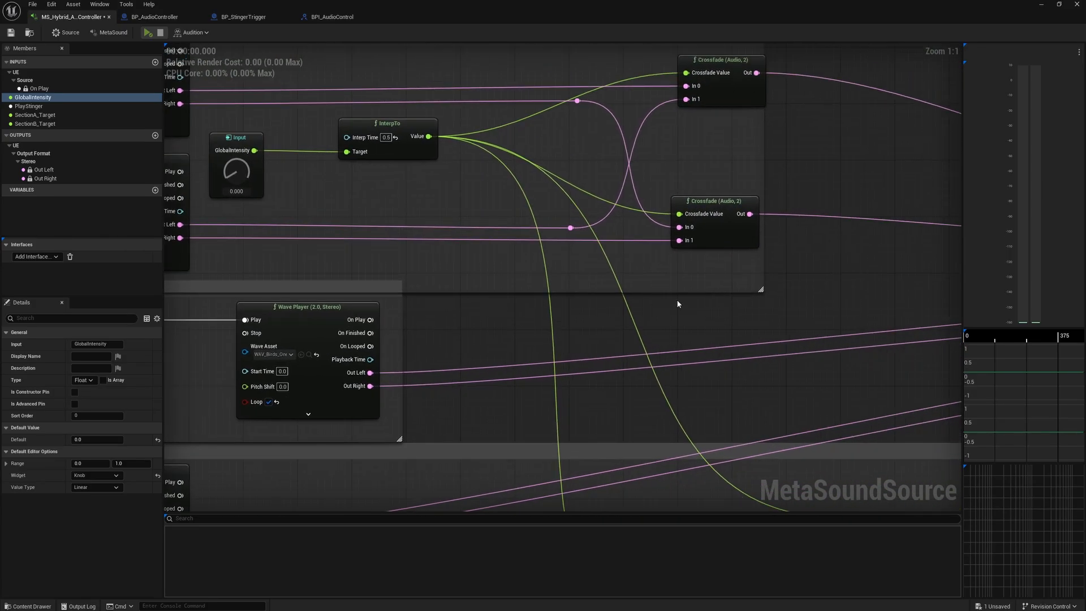
pyautogui.scroll(-4, 672, 289)
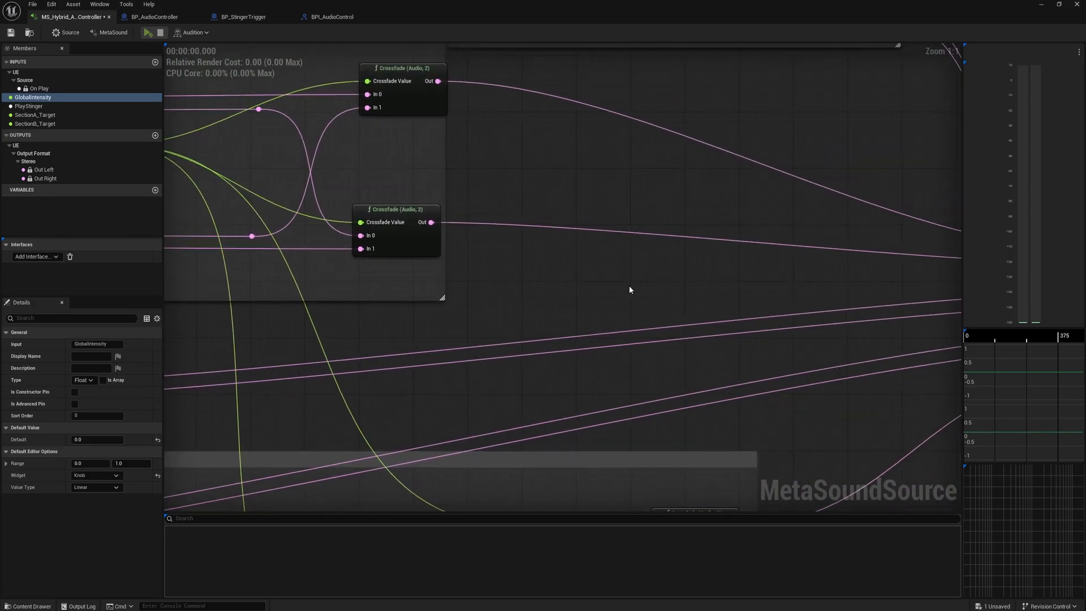
pyautogui.moveTo(646, 288); pyautogui.dragTo(516, 308, button='right')
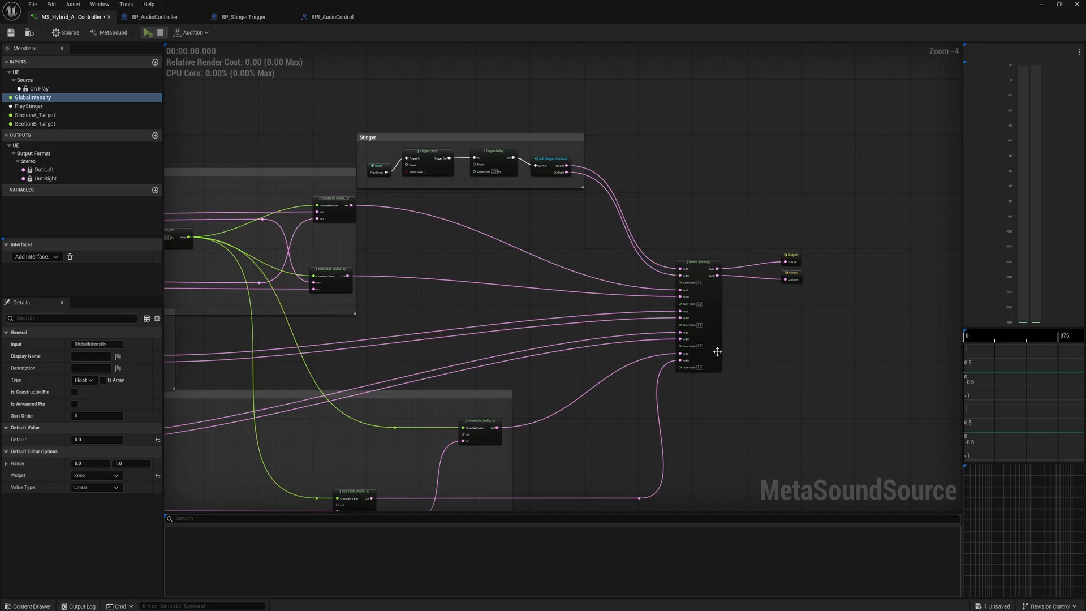
pyautogui.scroll(1, 718, 352)
pyautogui.scroll(1, 723, 353)
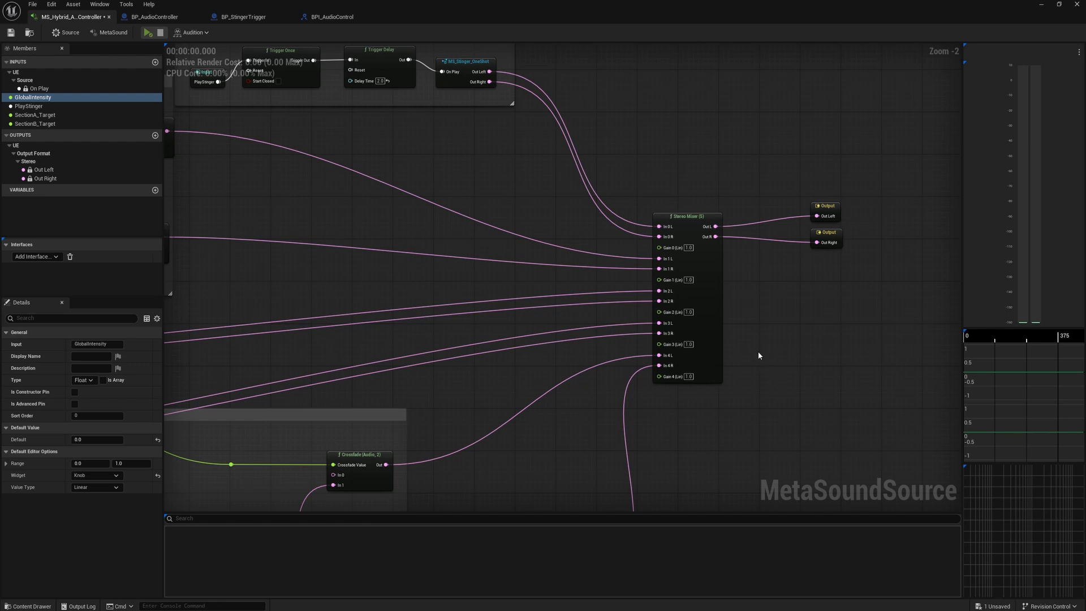
pyautogui.rightClick(759, 303)
pyautogui.write('gain')
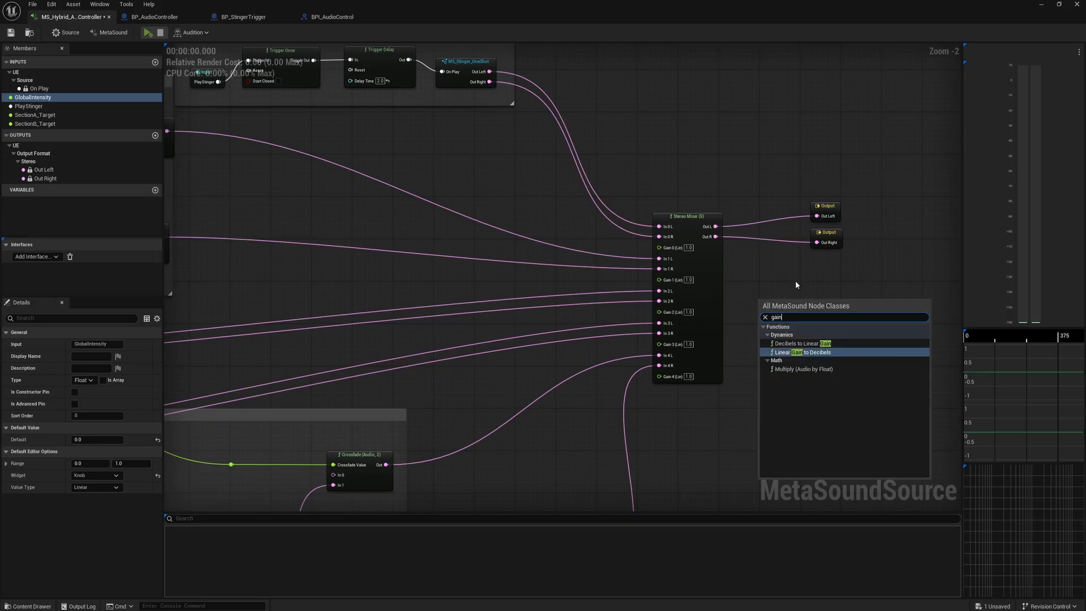
pyautogui.click(763, 296)
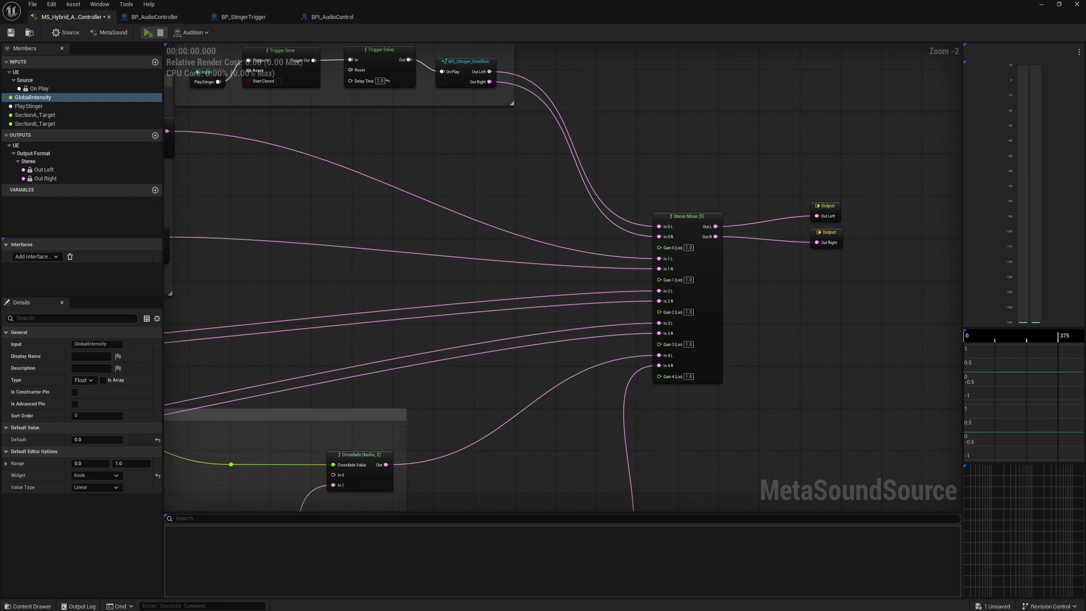
# Delete the unconnected Set Timer by Event node from the BP_AudioController event graph
pyautogui.click(168, 23)
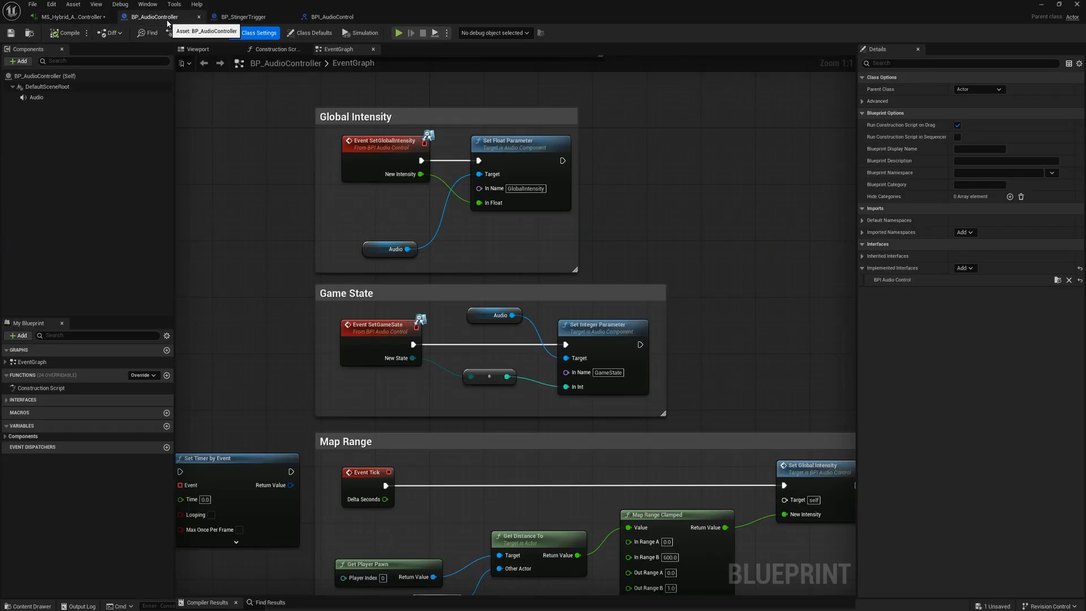
pyautogui.moveTo(274, 272); pyautogui.dragTo(340, 223, button='right')
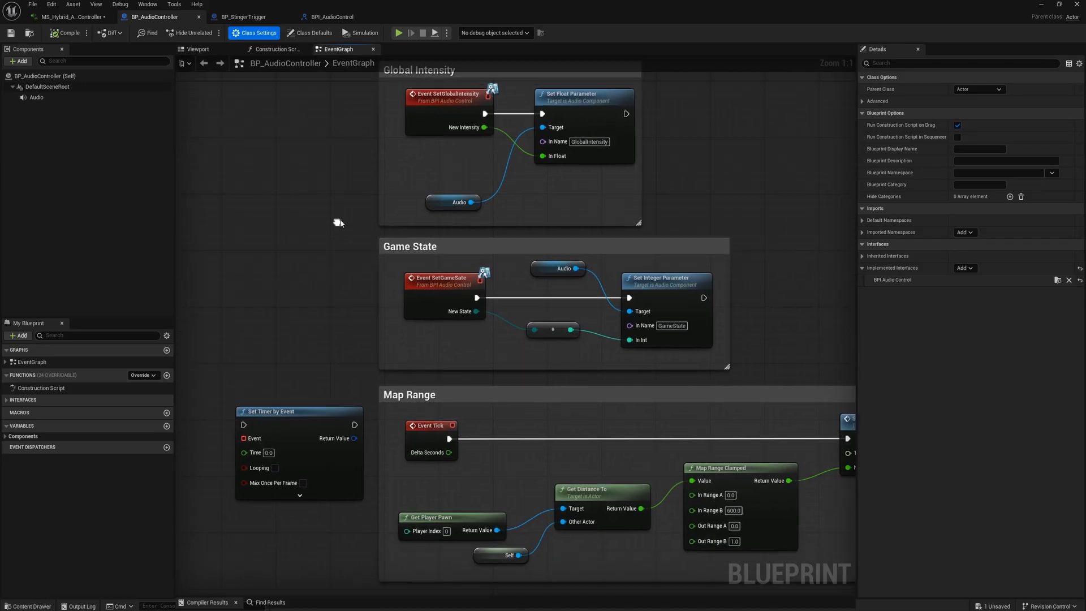
pyautogui.click(303, 472)
pyautogui.press('Delete')
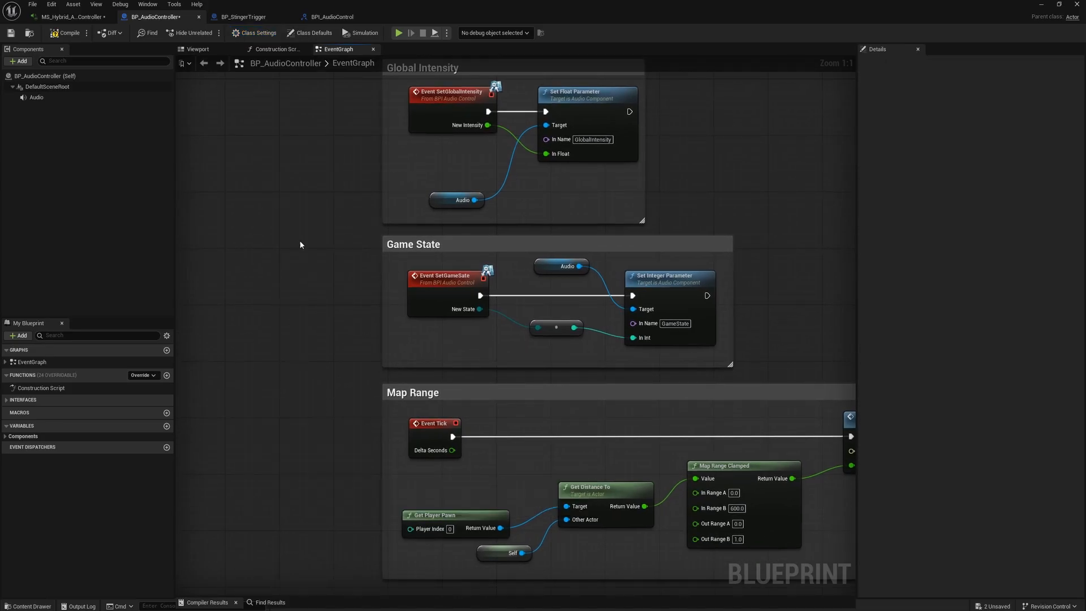
# Return to MS_Hybrid_Audio_Controller and examine the full graph, from the Wind, Birds, Music and Stinger sections to the Stereo Mixer outputs
pyautogui.click(72, 16)
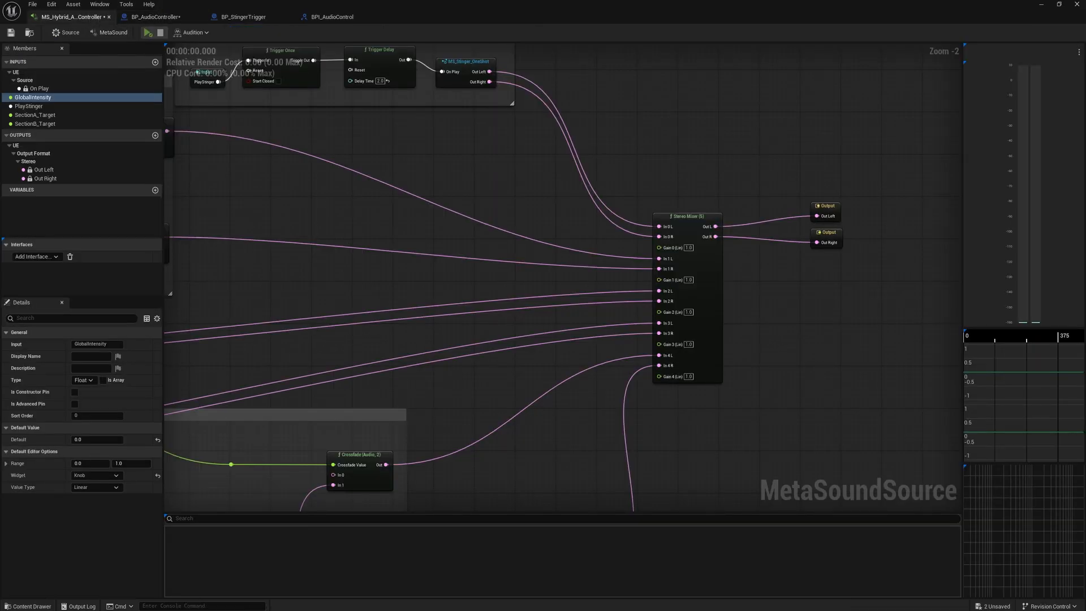
pyautogui.moveTo(346, 241); pyautogui.dragTo(672, 375, button='right')
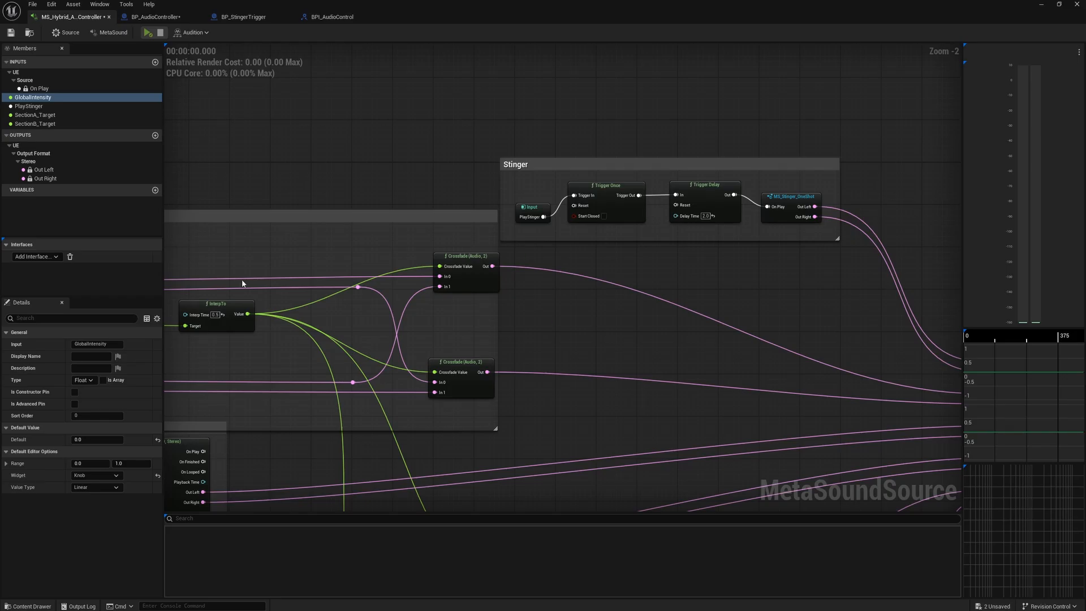
pyautogui.moveTo(259, 411); pyautogui.dragTo(523, 263, button='right')
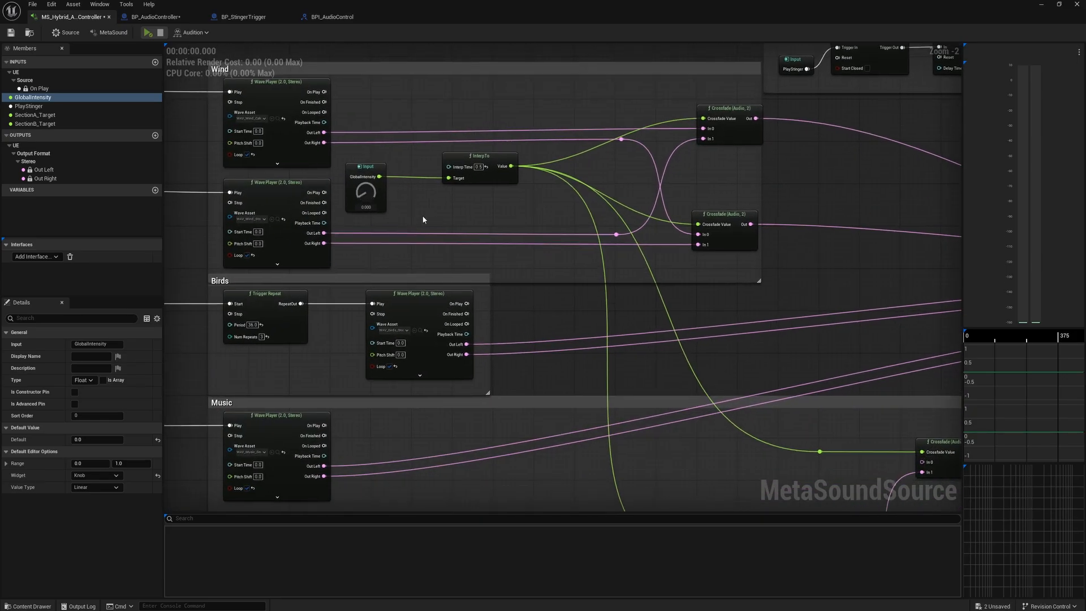
pyautogui.scroll(-1, 857, 293)
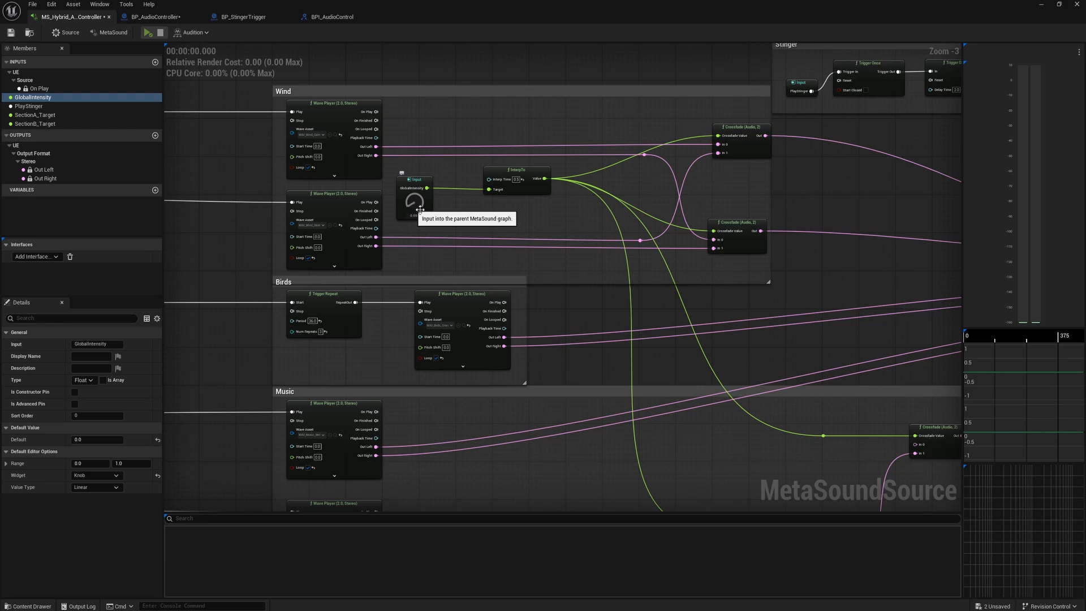
pyautogui.scroll(-1, 756, 316)
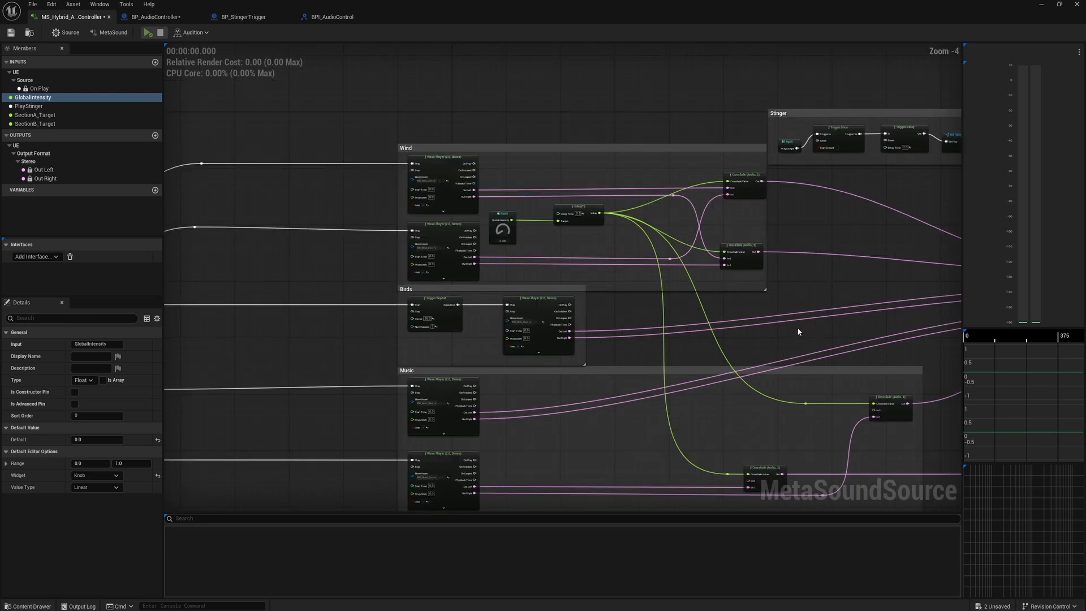
pyautogui.moveTo(796, 327); pyautogui.dragTo(753, 282, button='right')
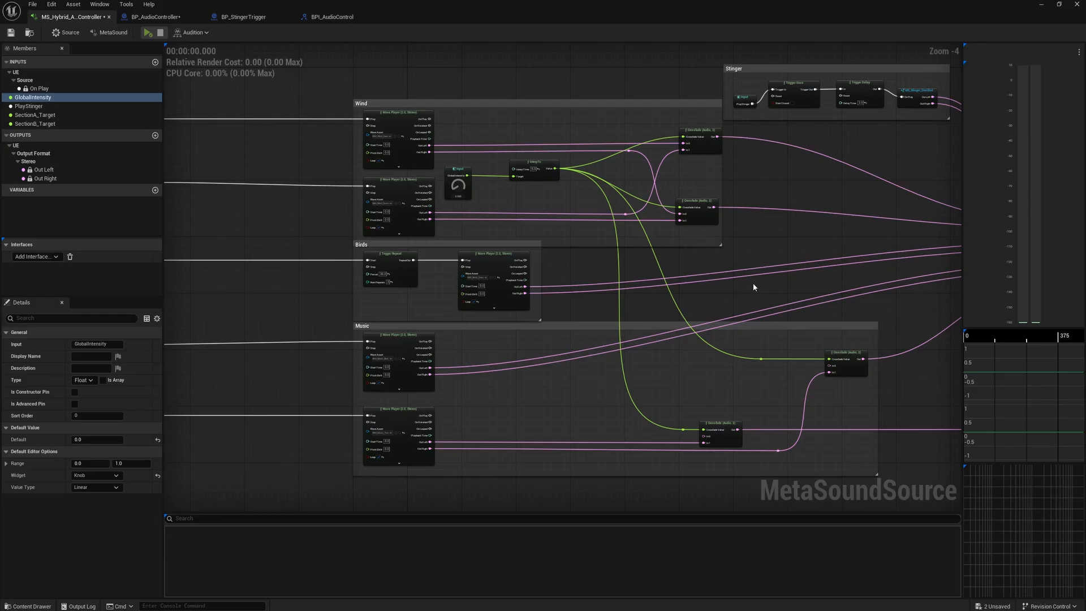
pyautogui.scroll(-1, 753, 286)
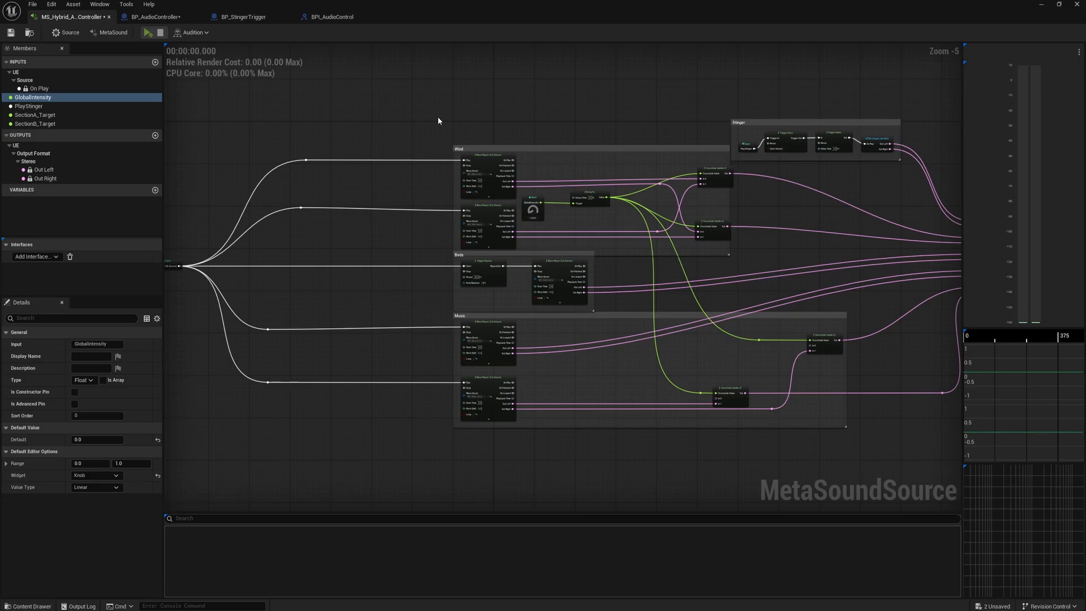
pyautogui.moveTo(443, 114); pyautogui.dragTo(344, 139, button='right')
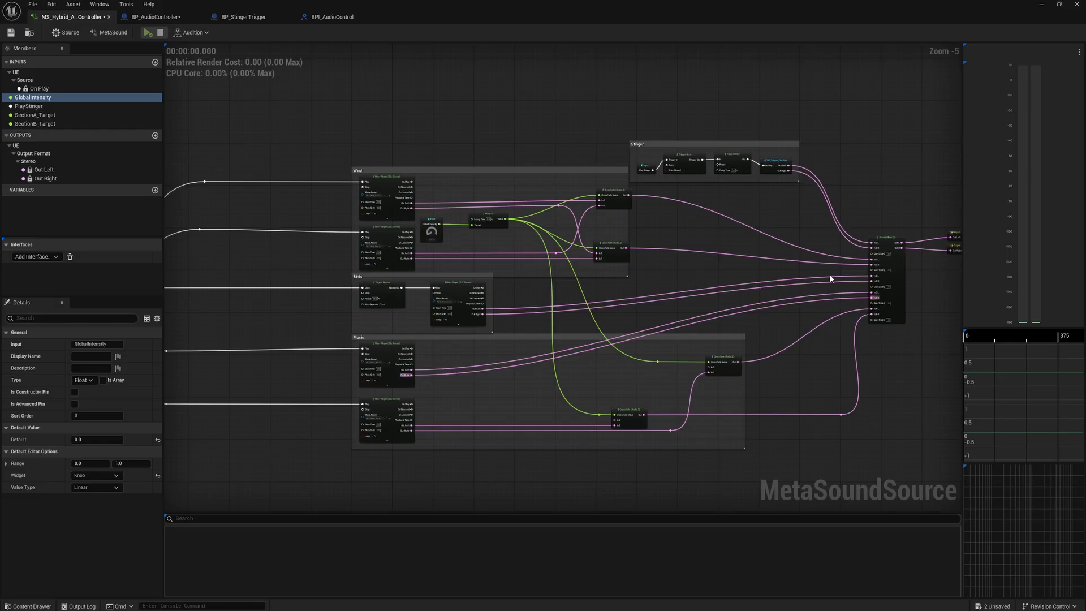
pyautogui.moveTo(892, 207); pyautogui.dragTo(844, 224, button='right')
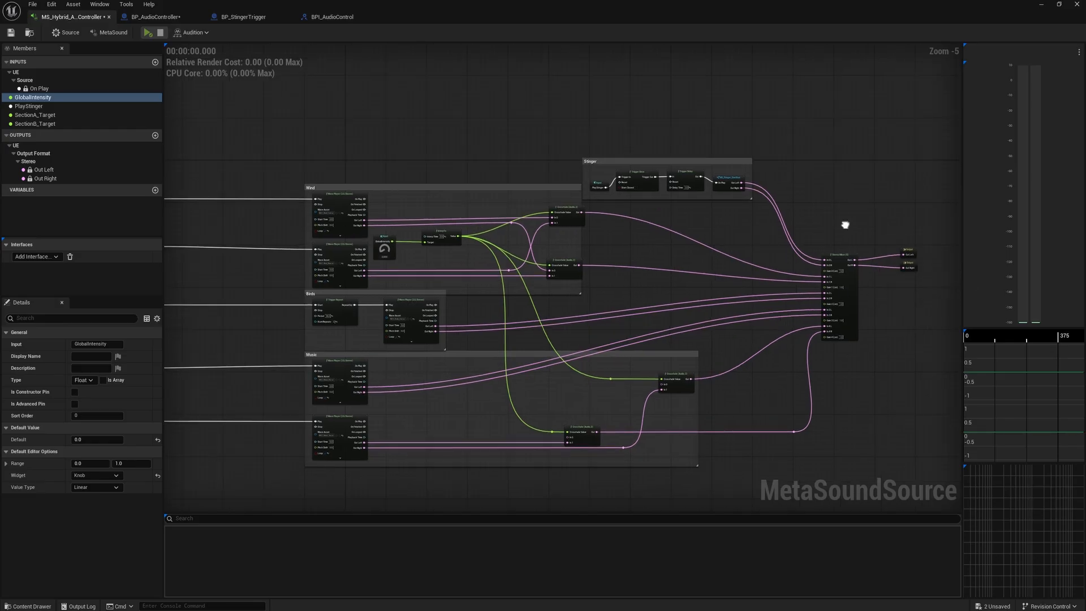
# Close the asset editor window and save the modified BP_AudioController and MS_Hybrid_Audio_Controller assets
pyautogui.click(1077, 5)
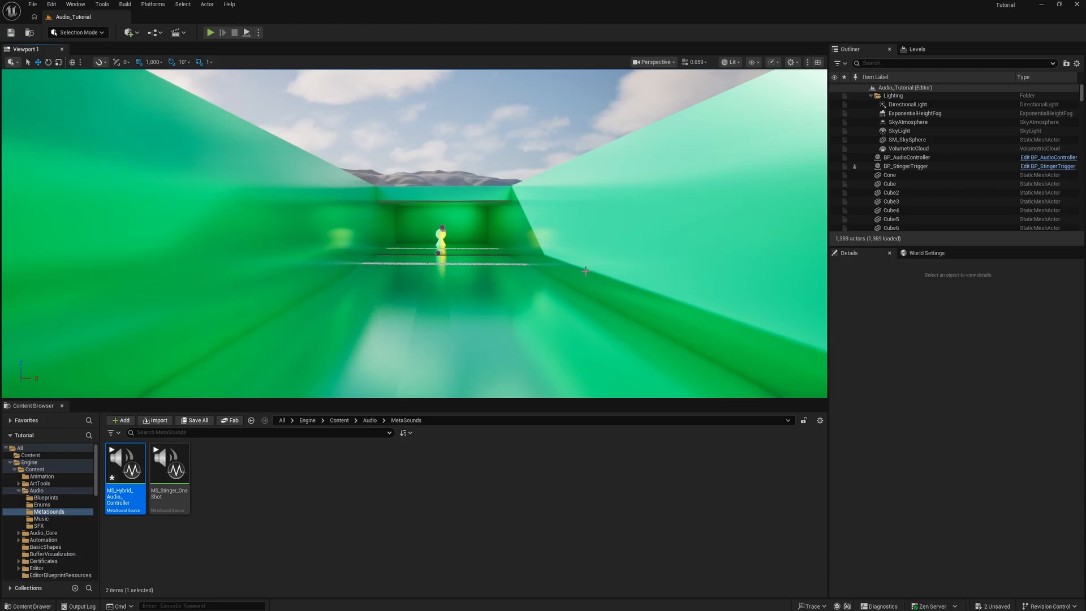
pyautogui.click(192, 420)
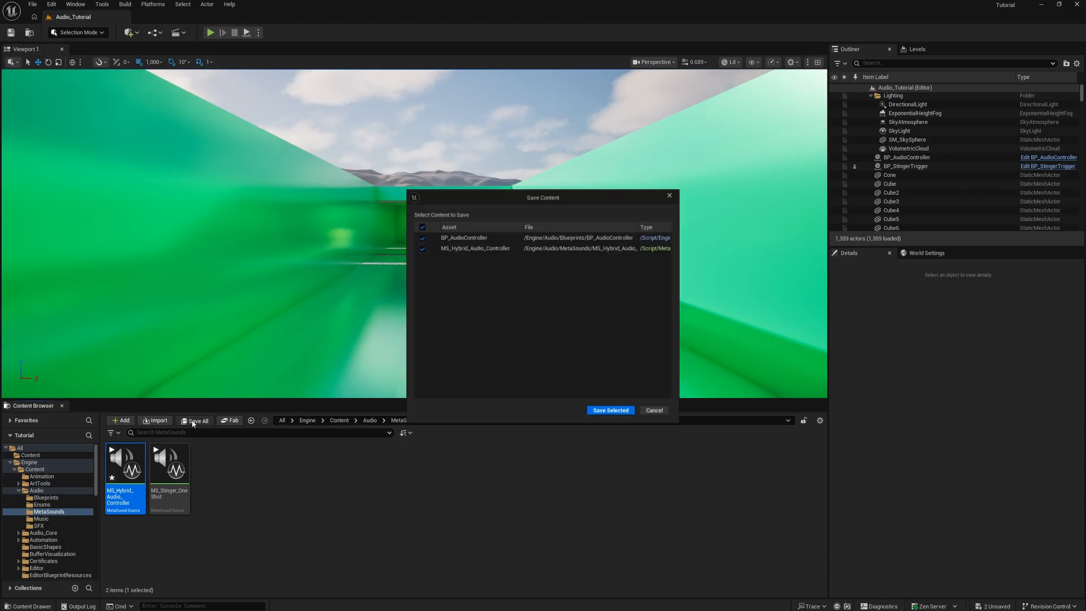
pyautogui.click(611, 410)
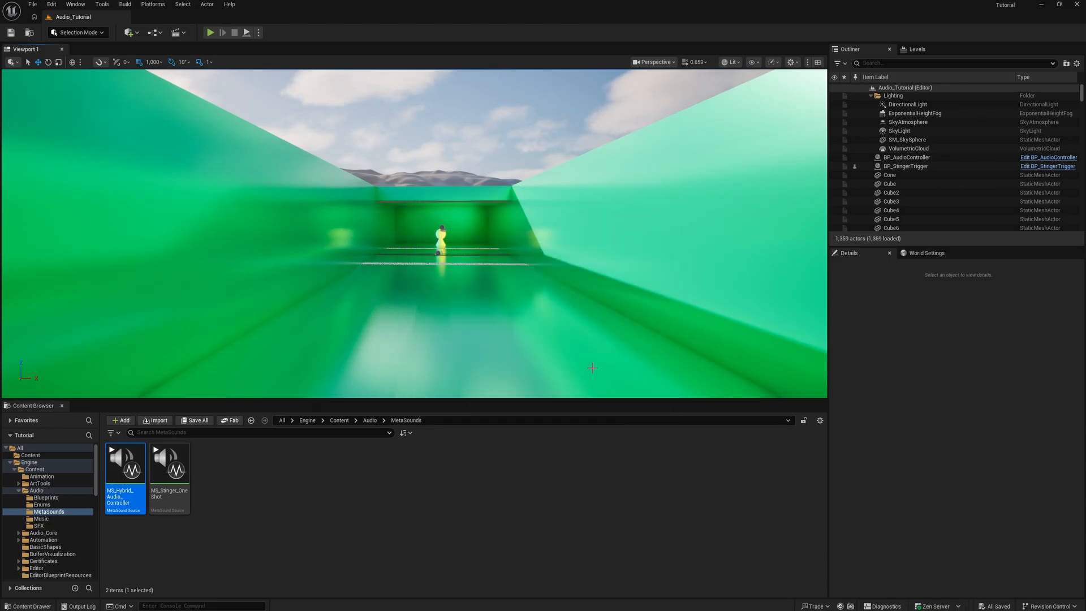